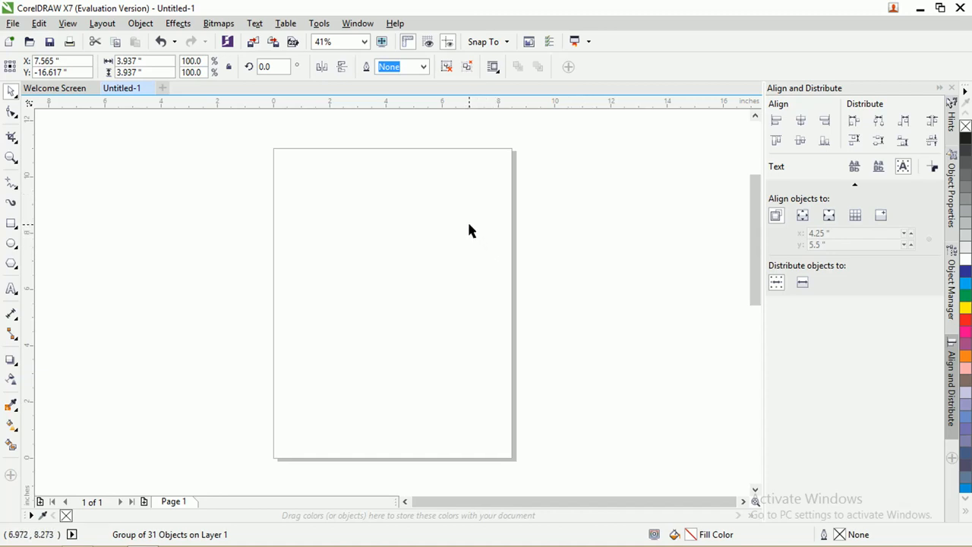
With no object selected, set the document's measurement units to centimeters.
{"action": "left_click", "coordinate": [219, 175]}
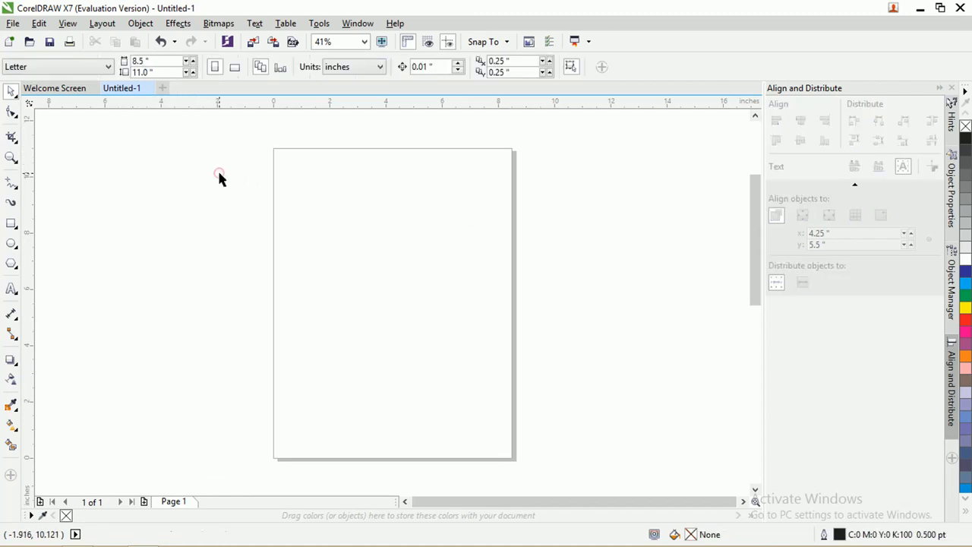
{"action": "left_click", "coordinate": [97, 67]}
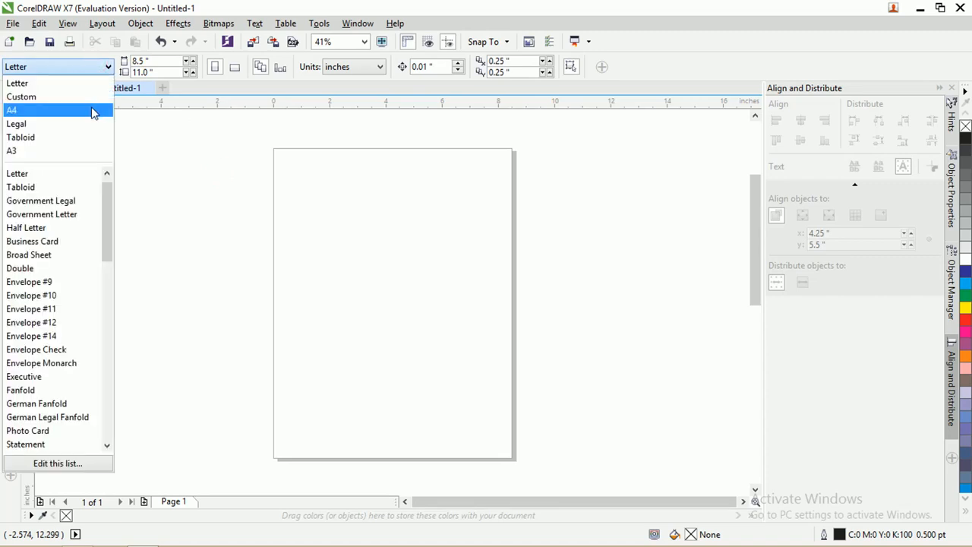
{"action": "left_click", "coordinate": [351, 68]}
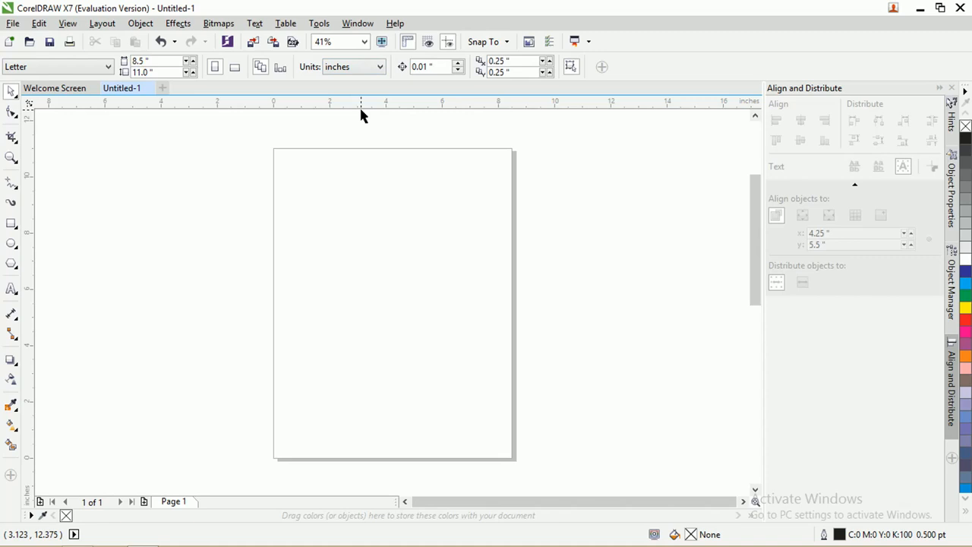
{"action": "left_click", "coordinate": [349, 68]}
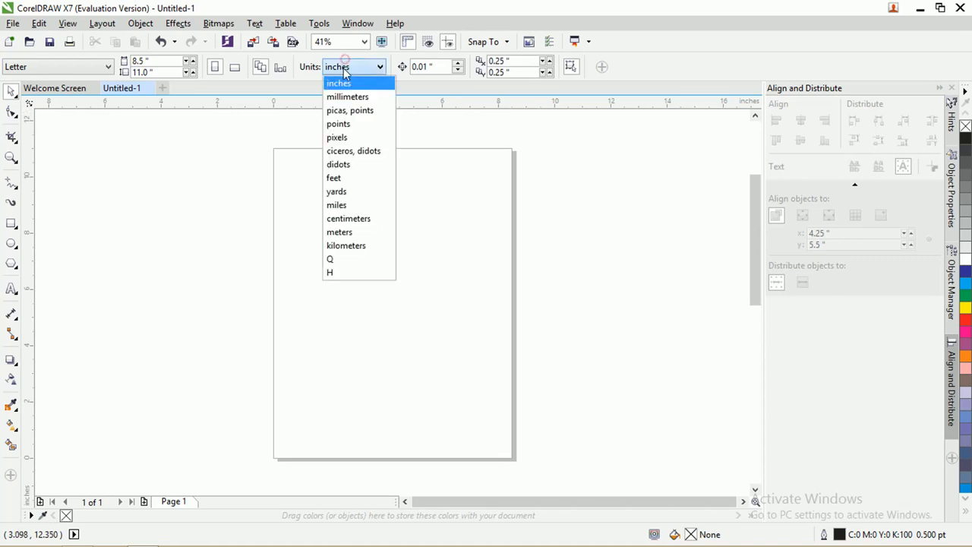
{"action": "left_click", "coordinate": [349, 218]}
Set the page size to 10 cm wide by 10 cm high.
{"action": "double_click", "coordinate": [172, 63]}
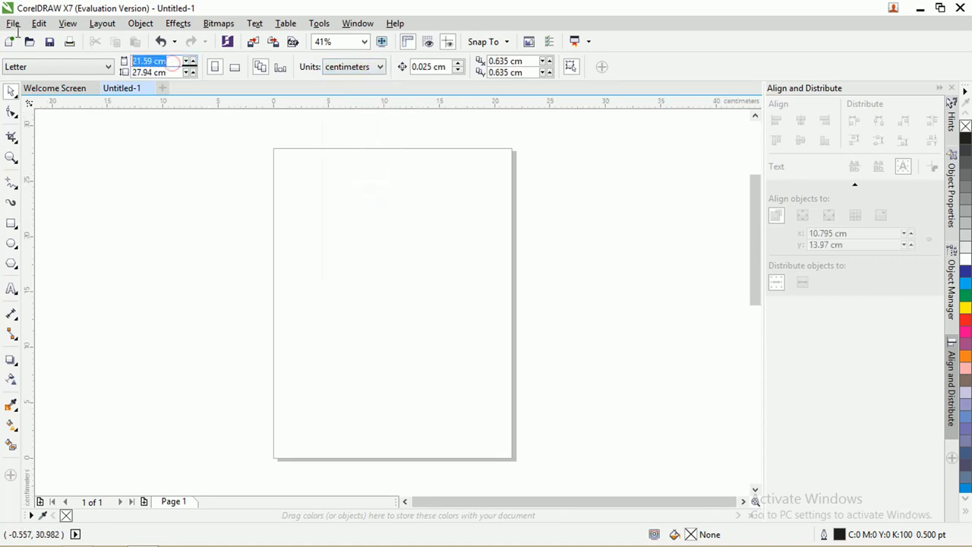
{"action": "type", "text": "10"}
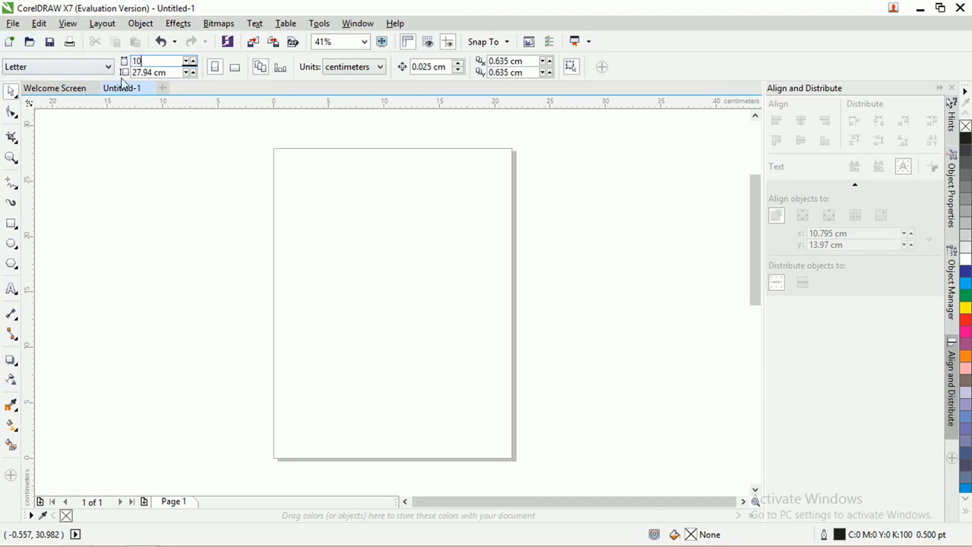
{"action": "double_click", "coordinate": [173, 74]}
{"action": "type", "text": "10"}
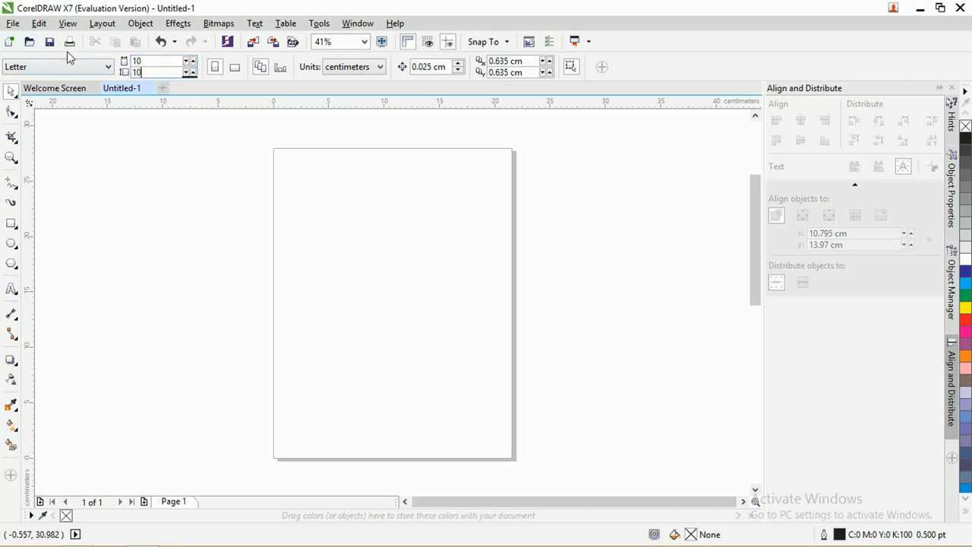
{"action": "key", "text": "Return"}
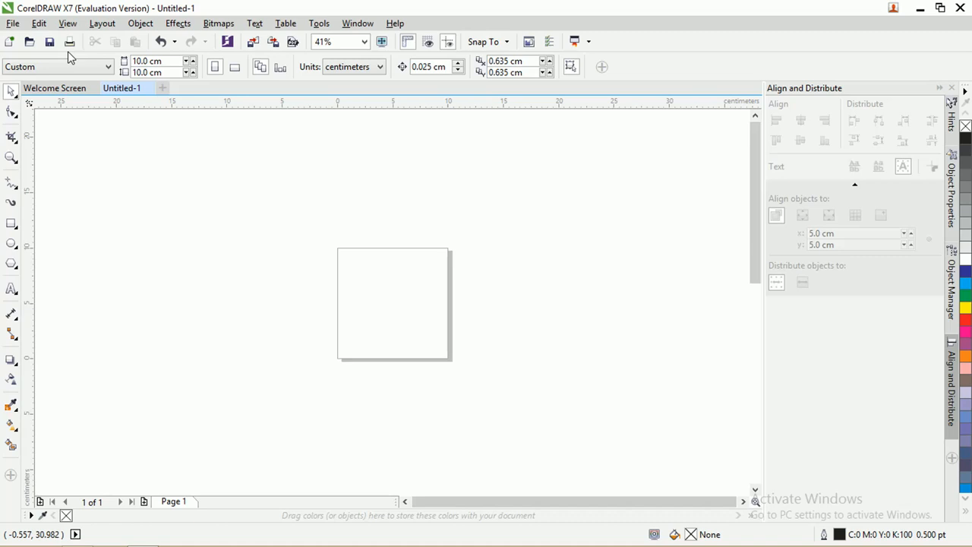
Create a rectangle that exactly matches the 10 x 10 cm page.
{"action": "double_click", "coordinate": [11, 225]}
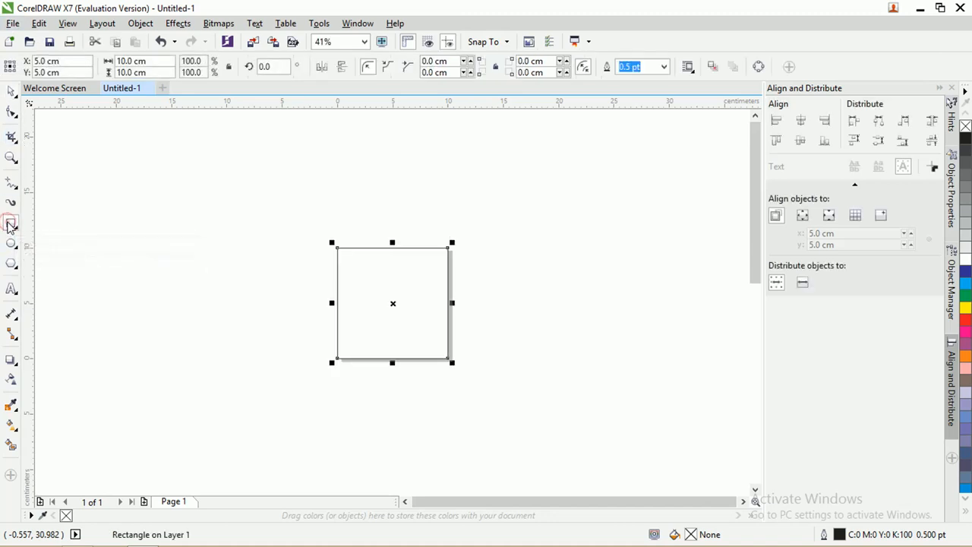
{"action": "left_click", "coordinate": [10, 91]}
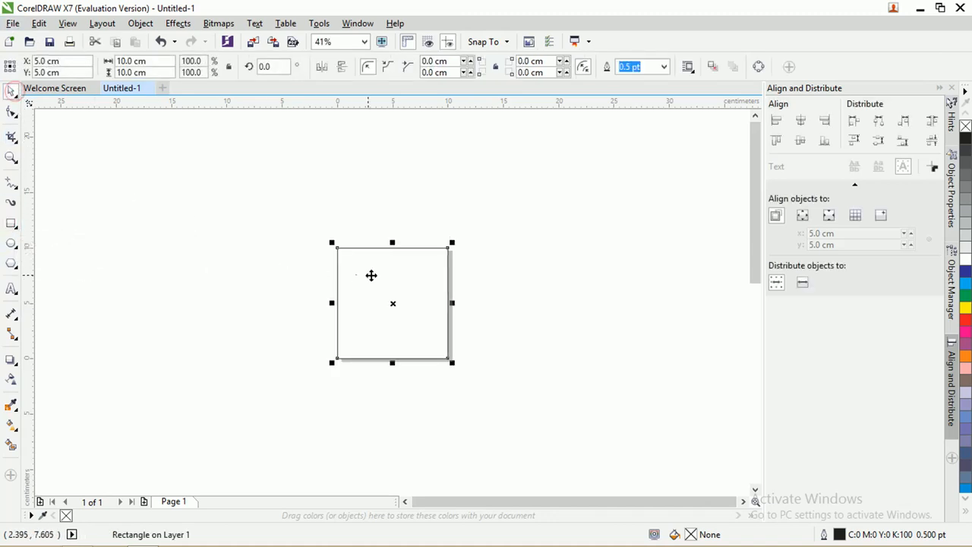
{"action": "scroll", "coordinate": [372, 275], "scroll_direction": "up", "scroll_amount": 3}
{"action": "scroll", "coordinate": [335, 247], "scroll_direction": "down", "scroll_amount": 2}
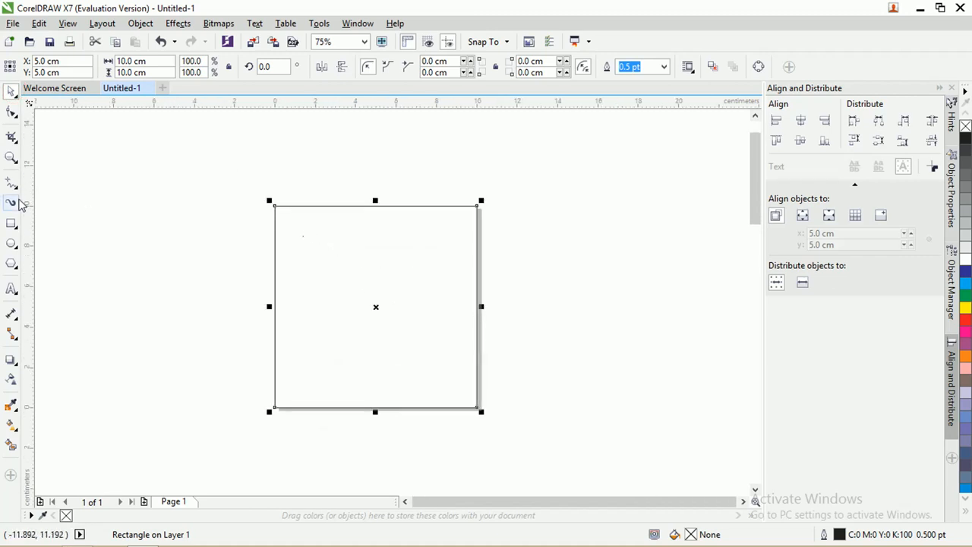
Draw a circle about 6.8 cm in diameter from its centre and centre it on the page.
{"action": "left_click", "coordinate": [11, 223]}
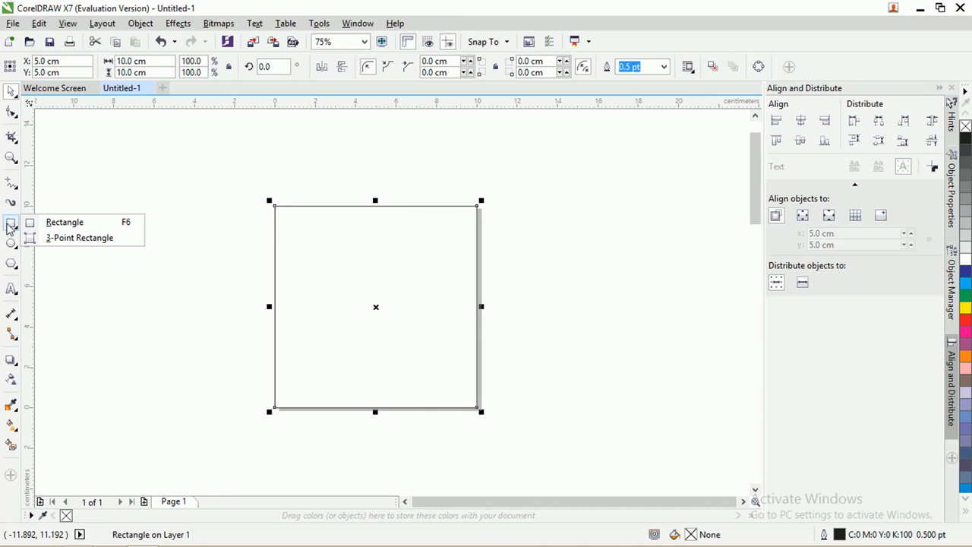
{"action": "left_click", "coordinate": [10, 243]}
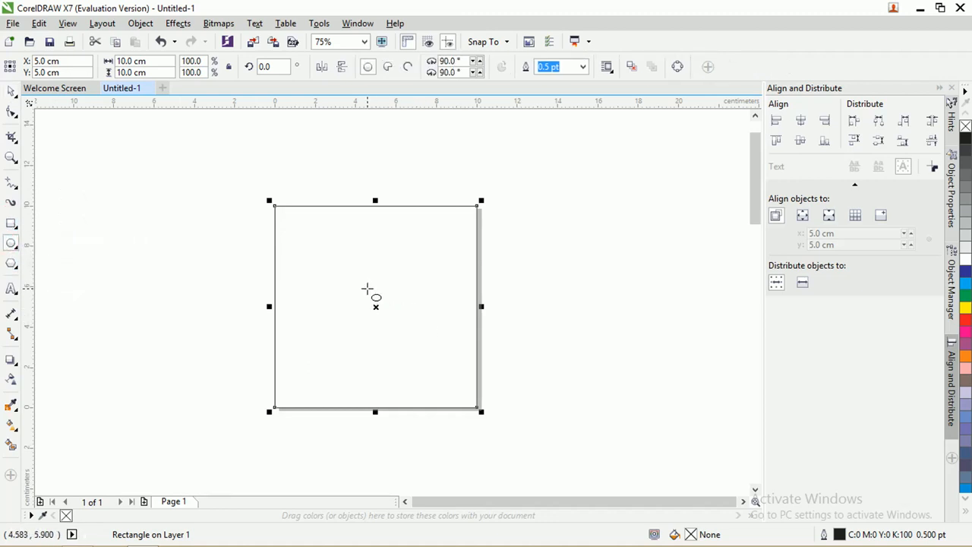
{"action": "left_click_drag", "start_coordinate": [367, 288], "coordinate": [436, 324]}
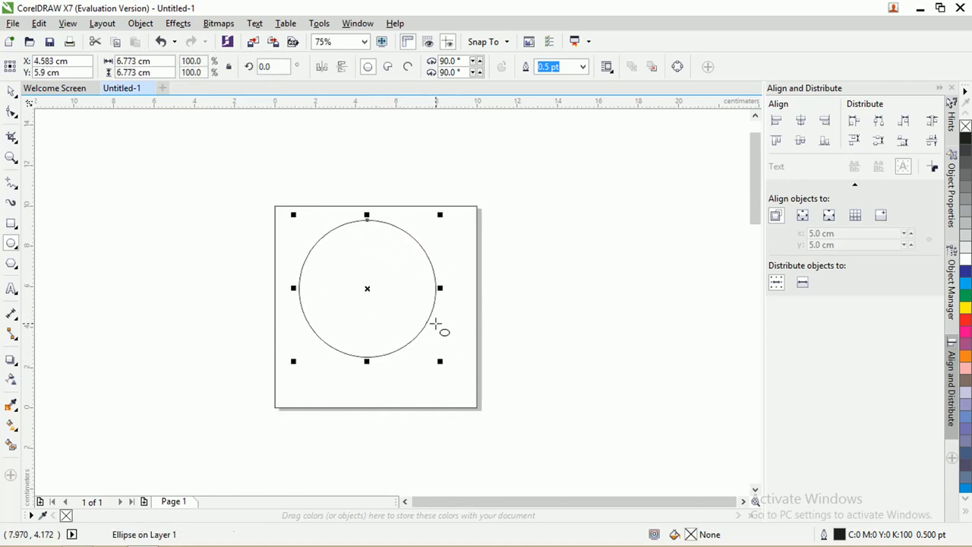
{"action": "key", "text": "p"}
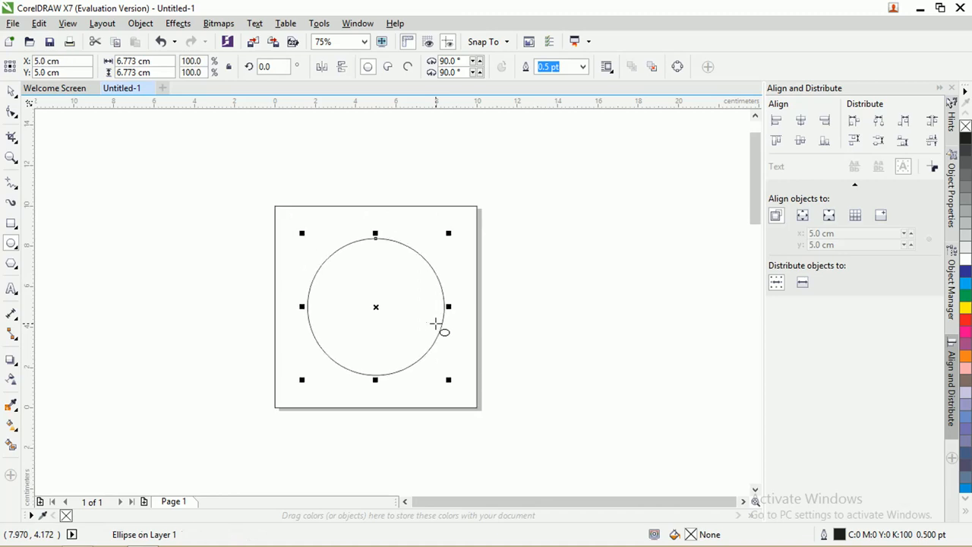
Enlarge the circle proportionally to about 7.4 cm in diameter, keeping it centred on the page.
{"action": "left_click", "coordinate": [11, 91]}
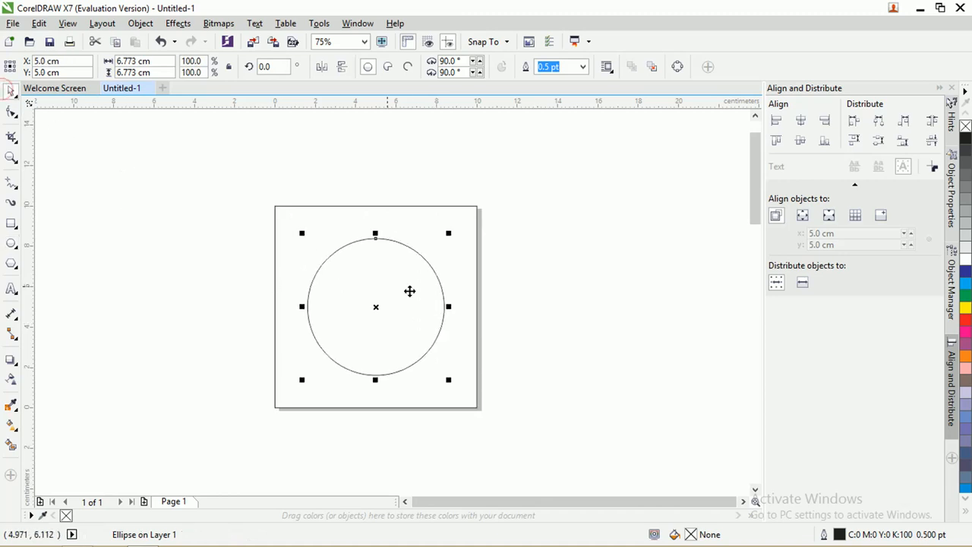
{"action": "scroll", "coordinate": [440, 296], "scroll_direction": "left", "scroll_amount": 1}
{"action": "left_click_drag", "start_coordinate": [462, 234], "coordinate": [469, 228]}
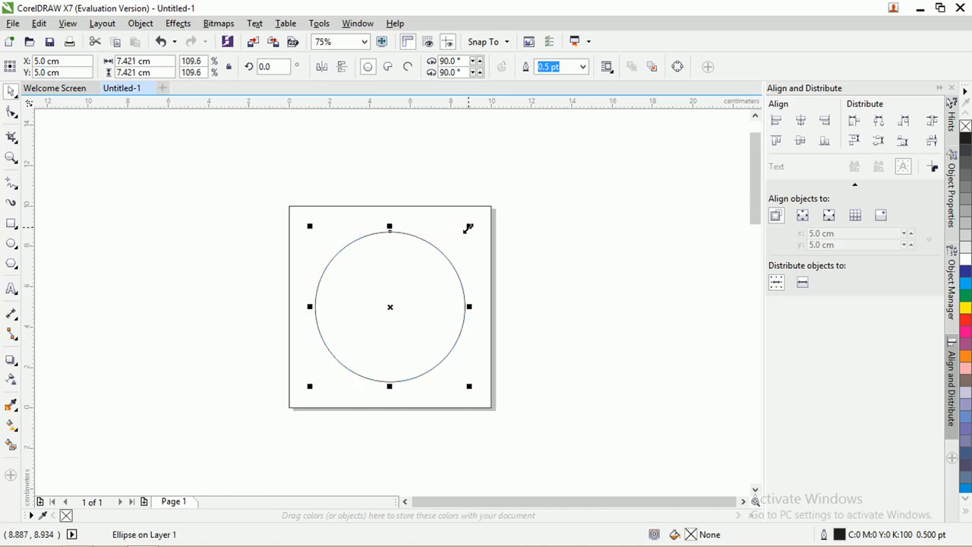
Convert the circle to curves so its nodes can be edited.
{"action": "key", "text": "z"}
{"action": "left_click", "coordinate": [445, 322]}
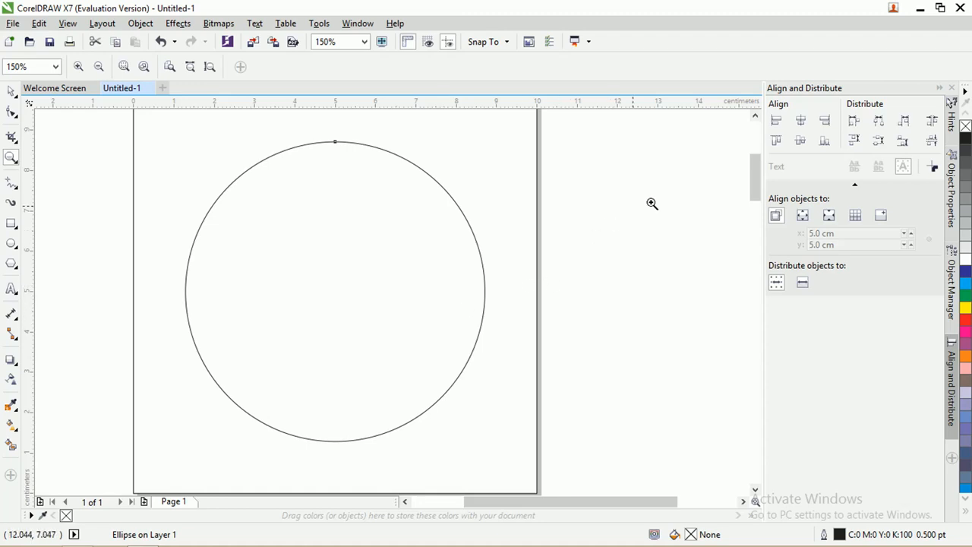
{"action": "left_click_drag", "start_coordinate": [755, 190], "coordinate": [734, 190]}
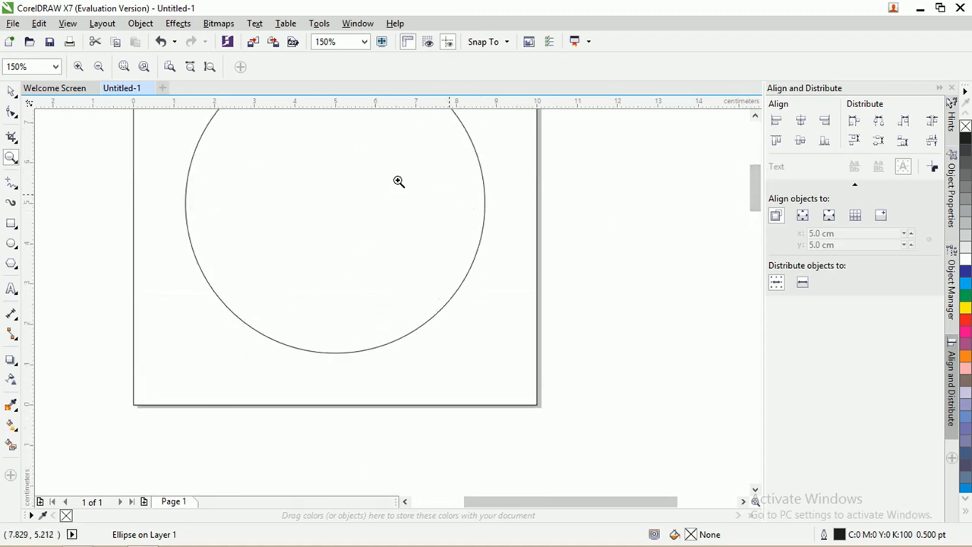
{"action": "left_click", "coordinate": [10, 89]}
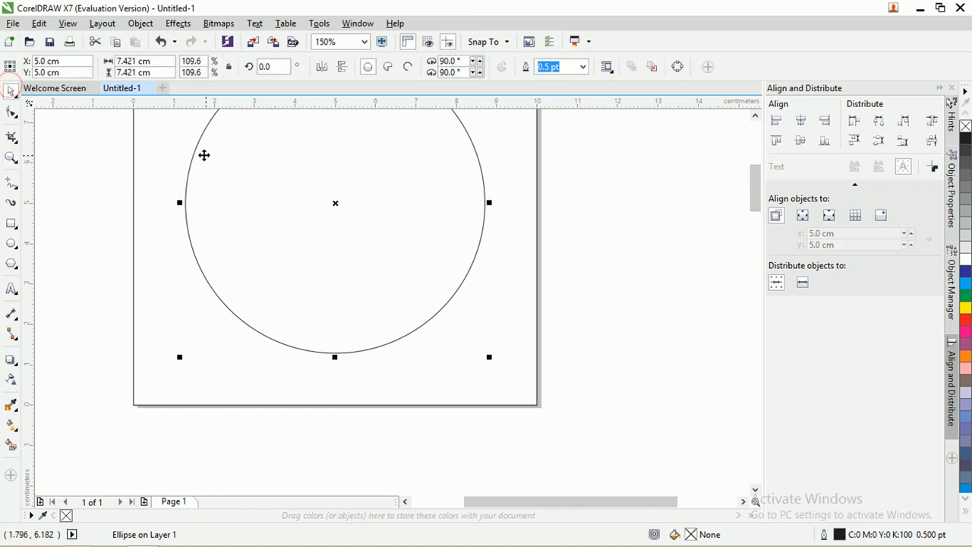
{"action": "left_click_drag", "start_coordinate": [756, 213], "coordinate": [732, 199]}
{"action": "left_click", "coordinate": [137, 27]}
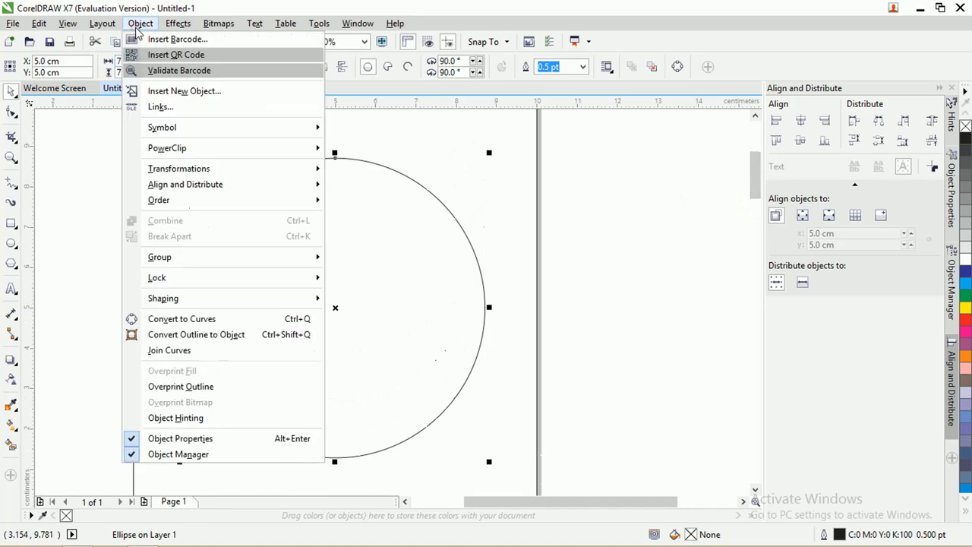
{"action": "left_click", "coordinate": [222, 325]}
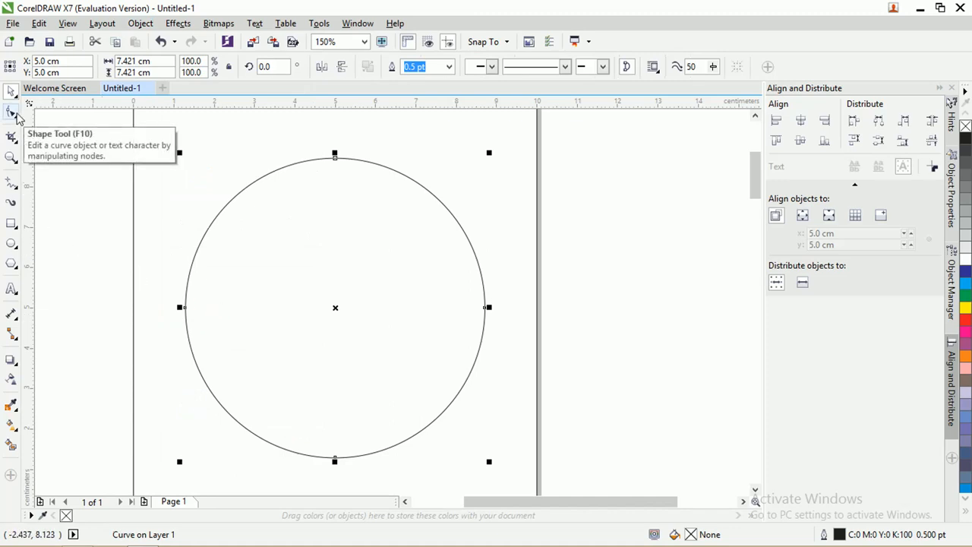
Add two nodes with the Shape tool on the circle's lower-right arc to bound the bubble tail.
{"action": "left_click", "coordinate": [14, 113]}
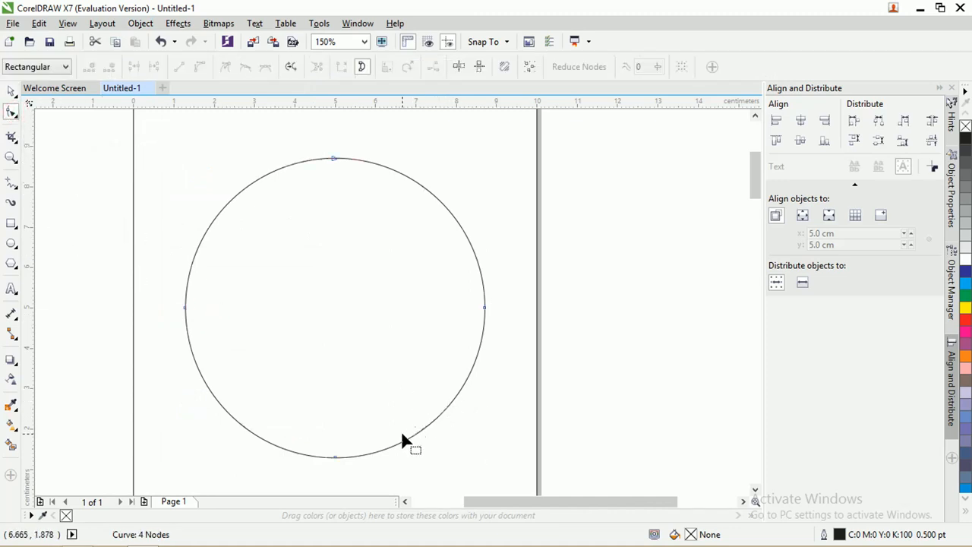
{"action": "scroll", "coordinate": [420, 406], "scroll_direction": "down", "scroll_amount": 2}
{"action": "scroll", "coordinate": [434, 417], "scroll_direction": "up", "scroll_amount": 2}
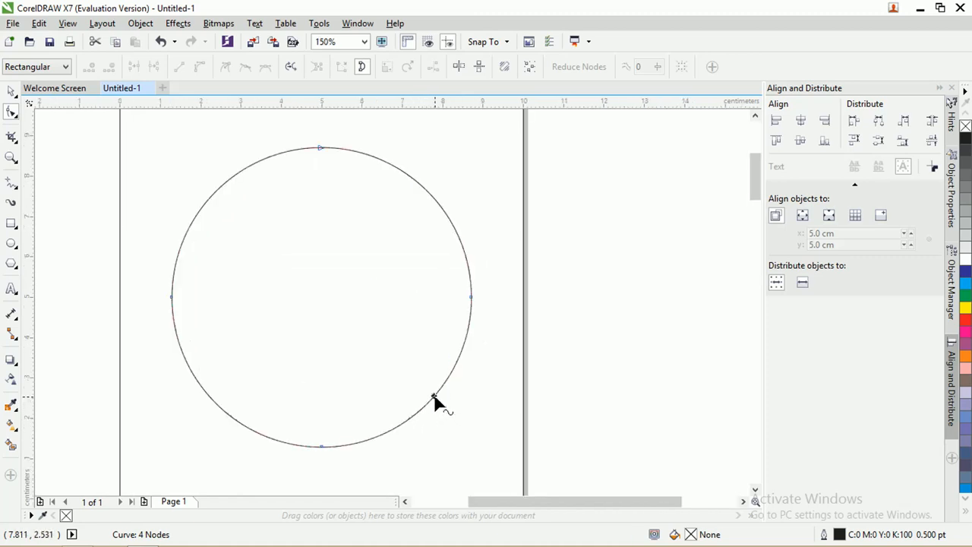
{"action": "double_click", "coordinate": [434, 396]}
{"action": "left_click", "coordinate": [394, 427]}
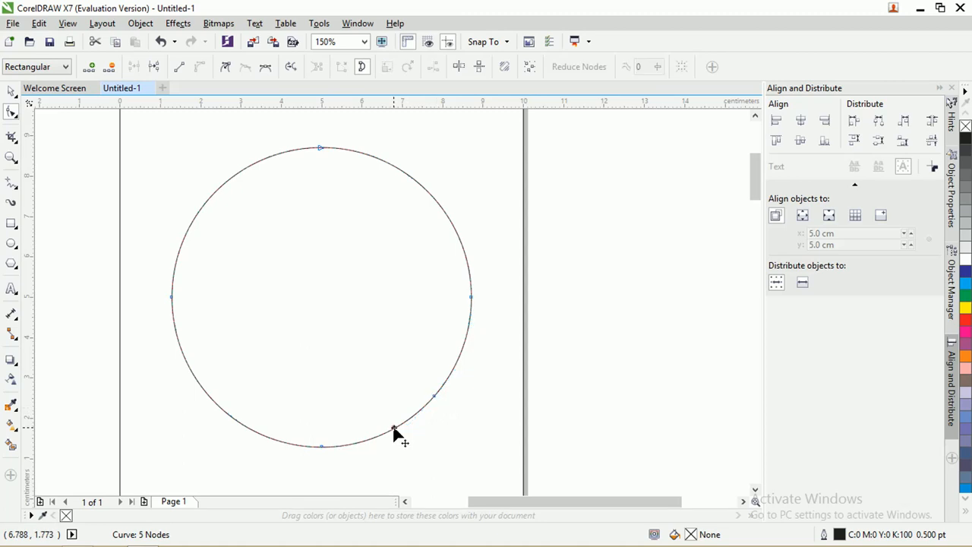
{"action": "double_click", "coordinate": [393, 428]}
Add a node midway between the two new nodes and pull it outward to the lower right as a tail.
{"action": "scroll", "coordinate": [417, 429], "scroll_direction": "up", "scroll_amount": 3}
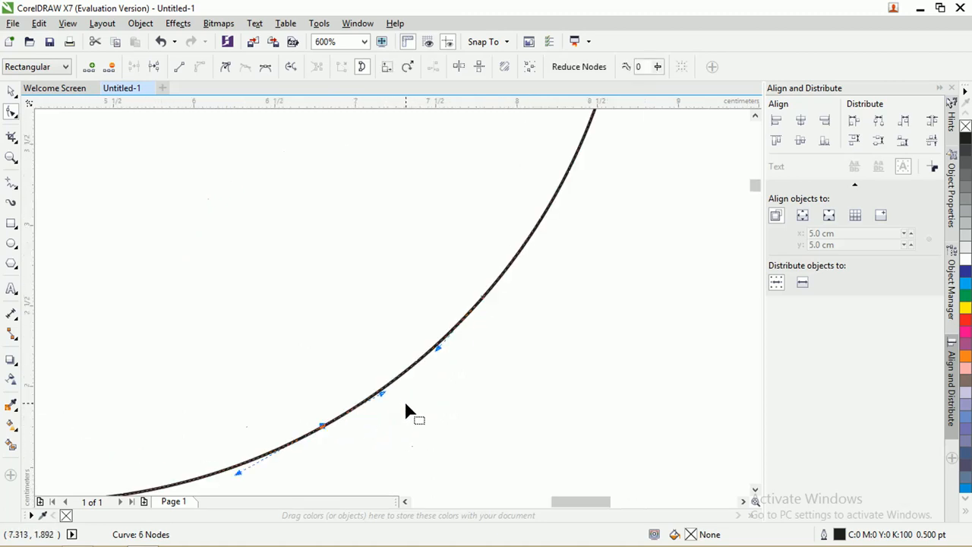
{"action": "scroll", "coordinate": [373, 399], "scroll_direction": "down", "scroll_amount": 2}
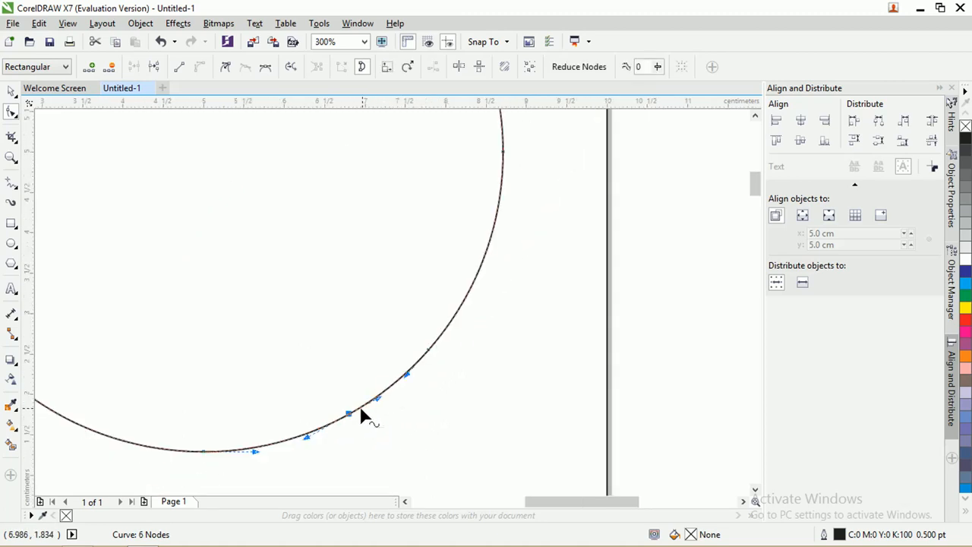
{"action": "left_click", "coordinate": [427, 350]}
{"action": "double_click", "coordinate": [394, 383]}
{"action": "left_click_drag", "start_coordinate": [407, 400], "coordinate": [446, 465]}
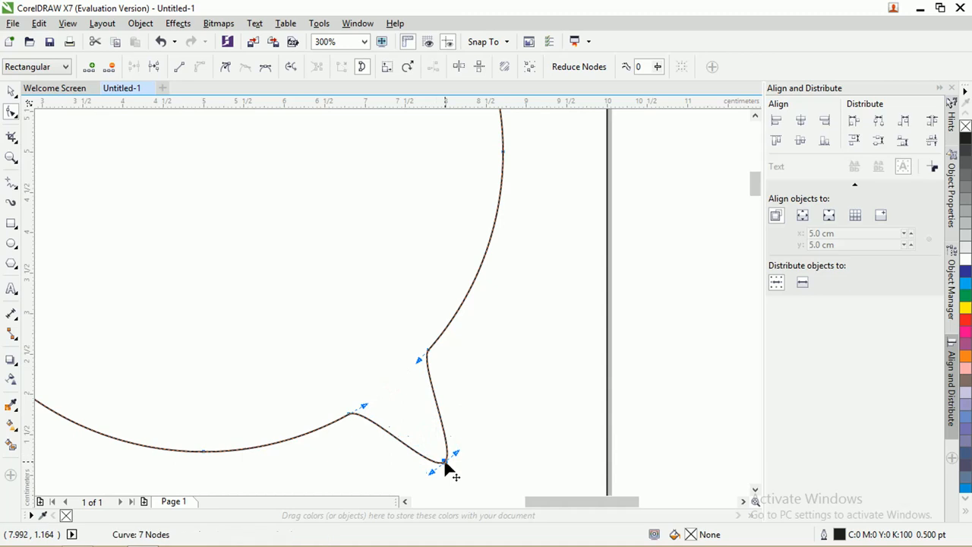
Convert the tail's tip node to a cusp, pull its handles inward for a sharp point, and deselect the shape.
{"action": "left_click", "coordinate": [227, 68]}
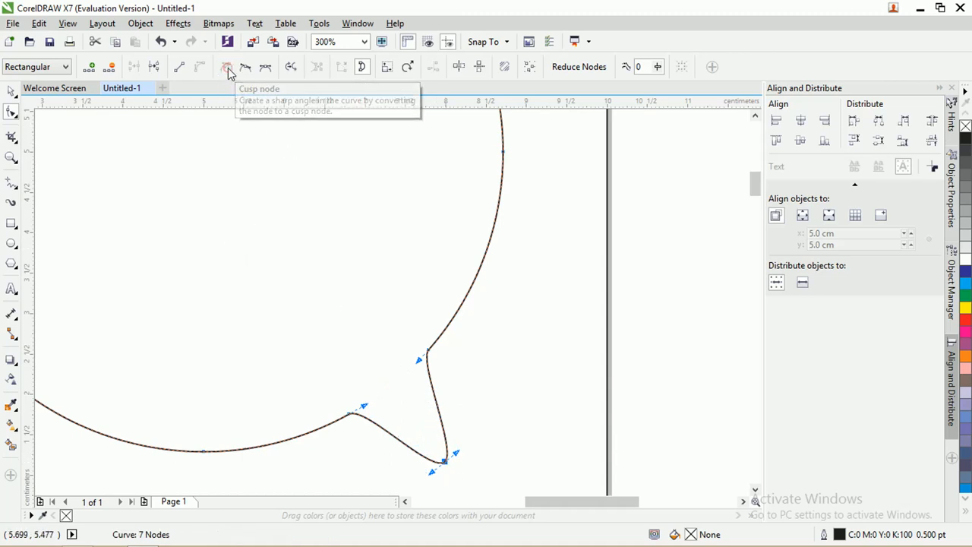
{"action": "mouse_move", "coordinate": [456, 454]}
{"action": "left_mouse_down"}
{"action": "mouse_move", "coordinate": [436, 446]}
{"action": "mouse_move", "coordinate": [437, 456]}
{"action": "left_mouse_up"}
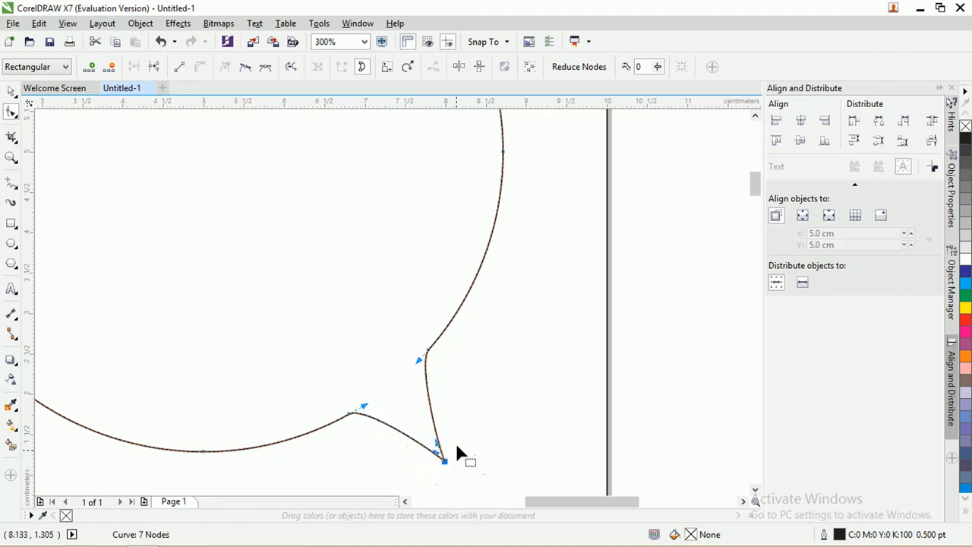
{"action": "scroll", "coordinate": [407, 377], "scroll_direction": "down", "scroll_amount": 2}
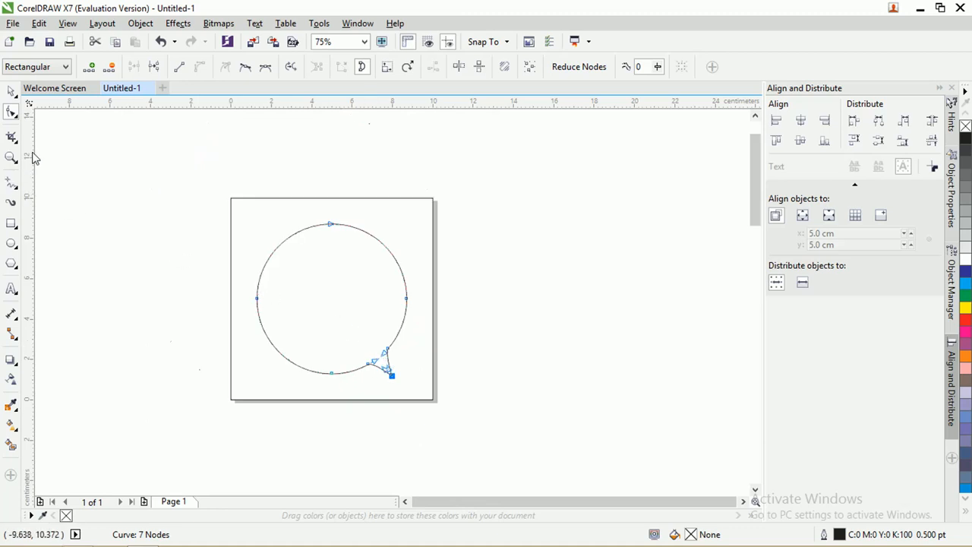
{"action": "left_click", "coordinate": [13, 91]}
{"action": "left_click", "coordinate": [56, 130]}
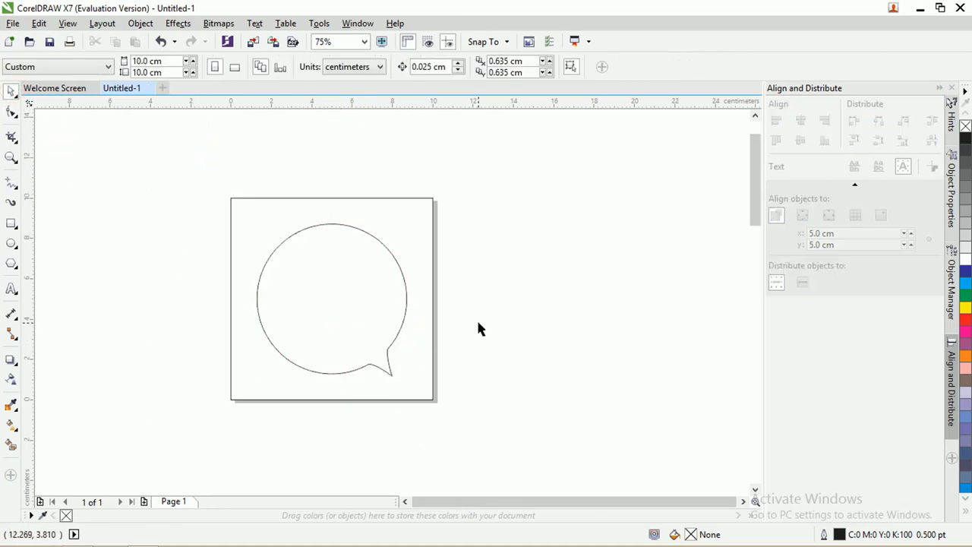
Apply a one-step outside contour to the speech bubble with an offset of about 0.32 cm.
{"action": "left_click", "coordinate": [404, 310]}
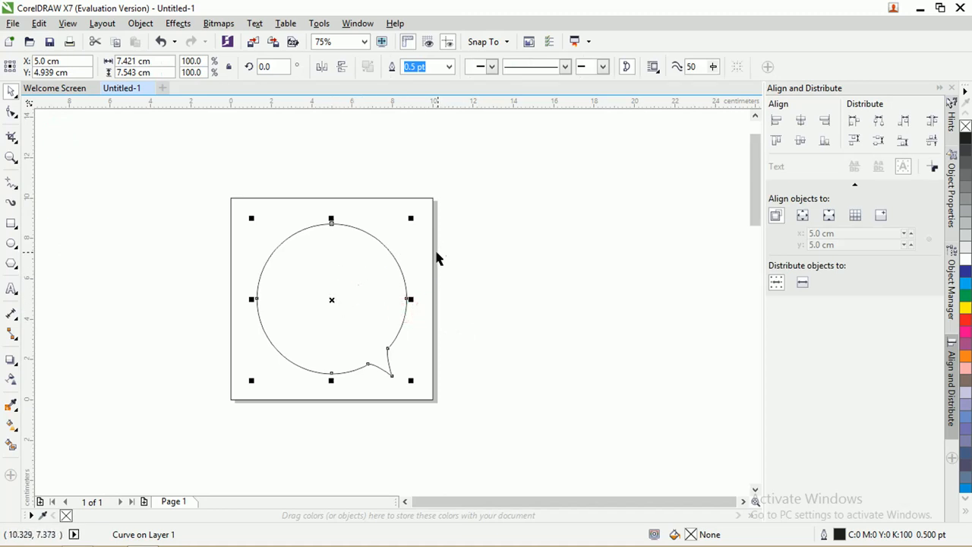
{"action": "left_click", "coordinate": [13, 365]}
{"action": "left_click", "coordinate": [50, 374]}
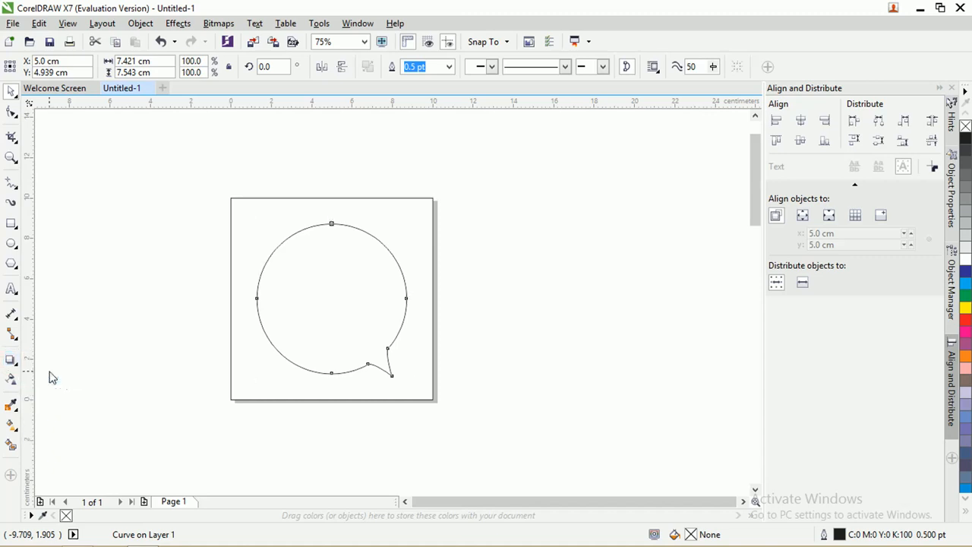
{"action": "left_click_drag", "start_coordinate": [339, 253], "coordinate": [330, 218]}
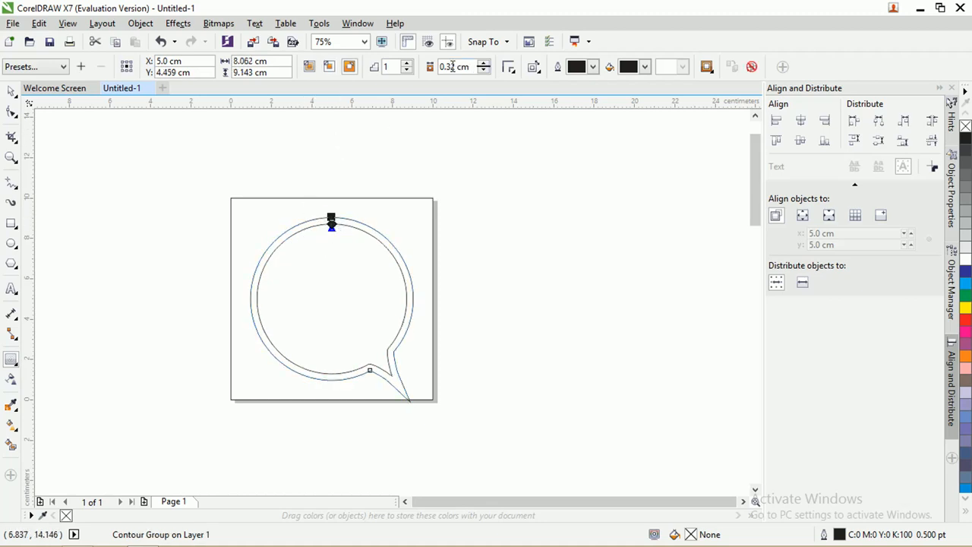
Set the speech bubble's contour offset to 0.1 cm and inspect the spacing around the tail.
{"action": "left_click_drag", "start_coordinate": [453, 66], "coordinate": [447, 66]}
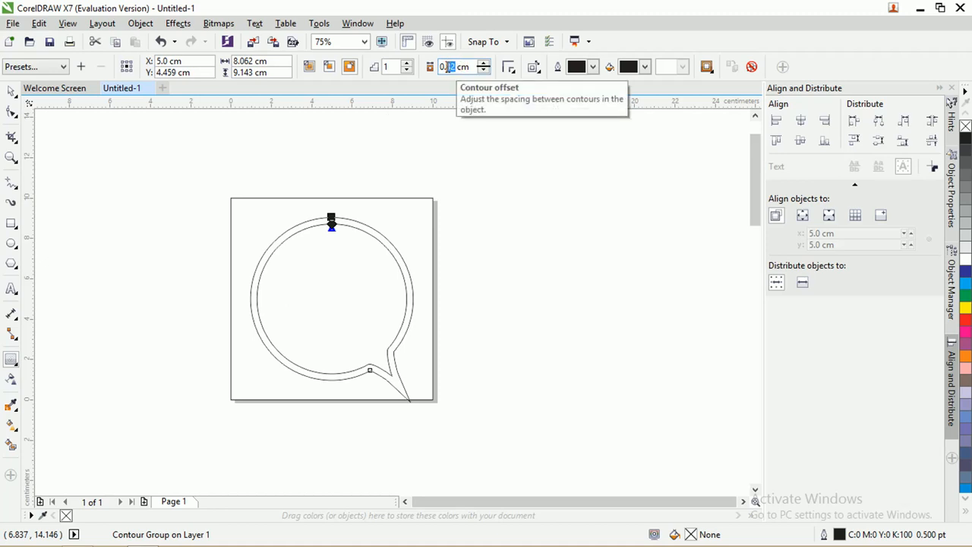
{"action": "type", "text": "1"}
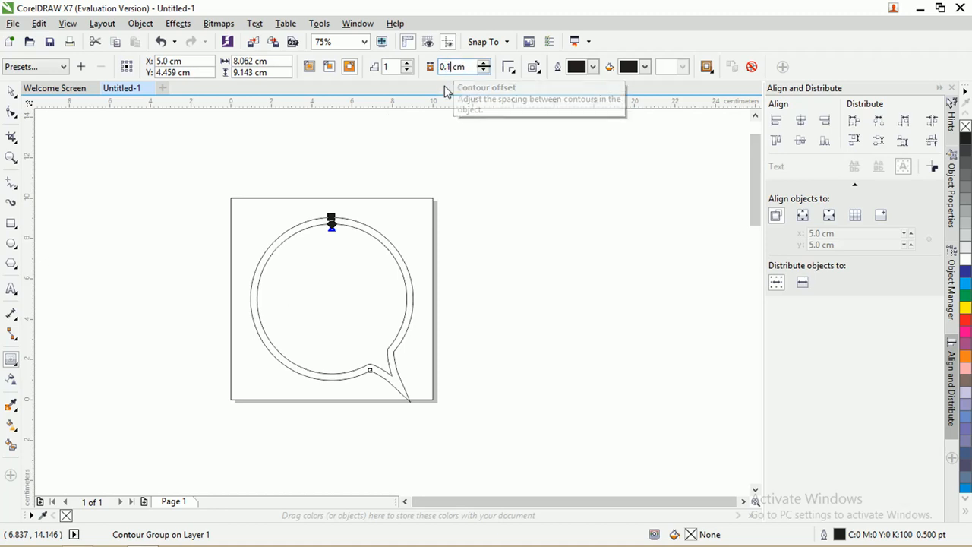
{"action": "key", "text": "Return"}
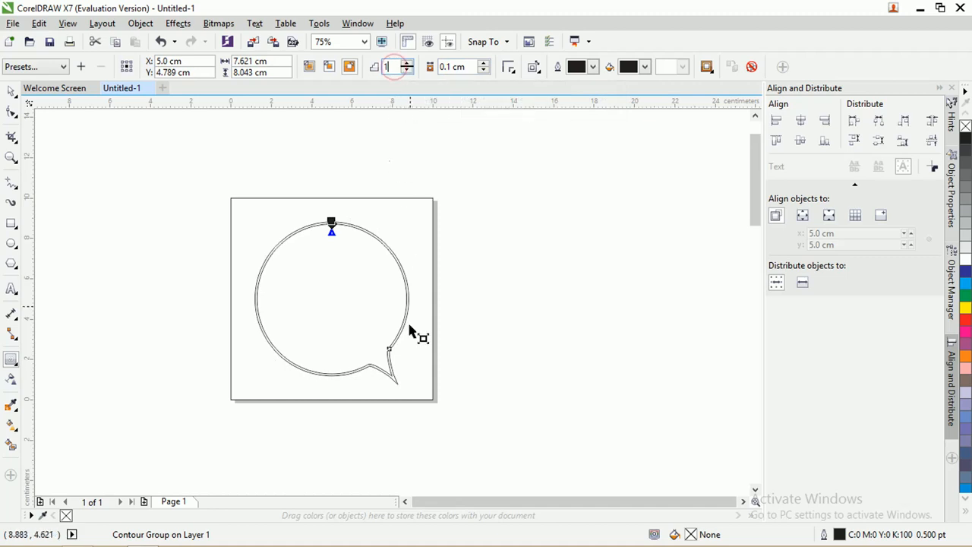
{"action": "scroll", "coordinate": [404, 395], "scroll_direction": "up", "scroll_amount": 5}
{"action": "scroll", "coordinate": [380, 351], "scroll_direction": "down", "scroll_amount": 1}
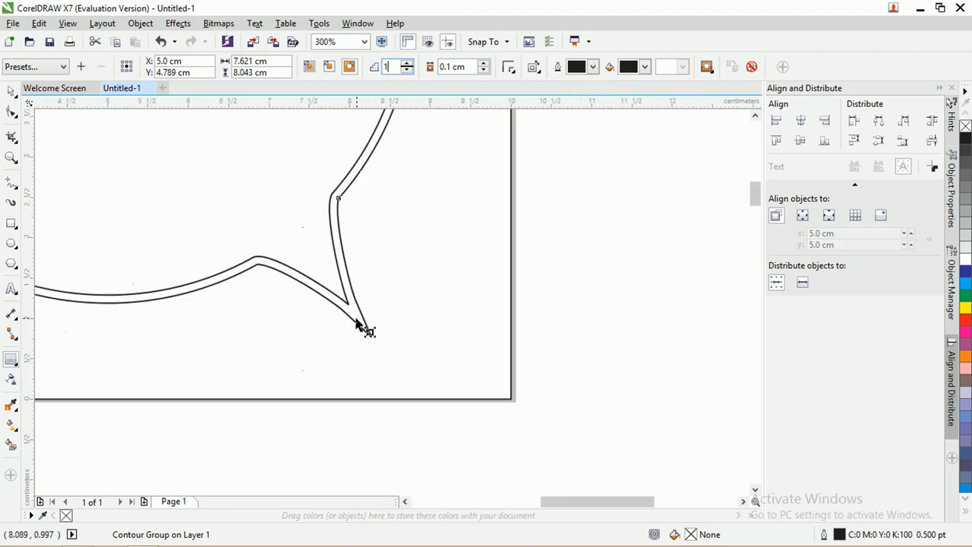
{"action": "scroll", "coordinate": [357, 323], "scroll_direction": "down", "scroll_amount": 2}
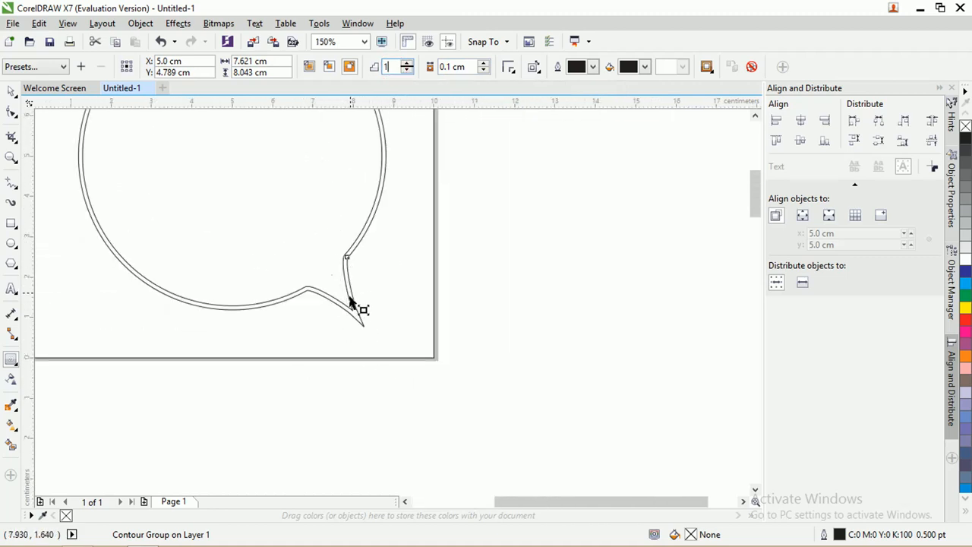
{"action": "scroll", "coordinate": [341, 284], "scroll_direction": "up", "scroll_amount": 1}
{"action": "scroll", "coordinate": [341, 287], "scroll_direction": "down", "scroll_amount": 1}
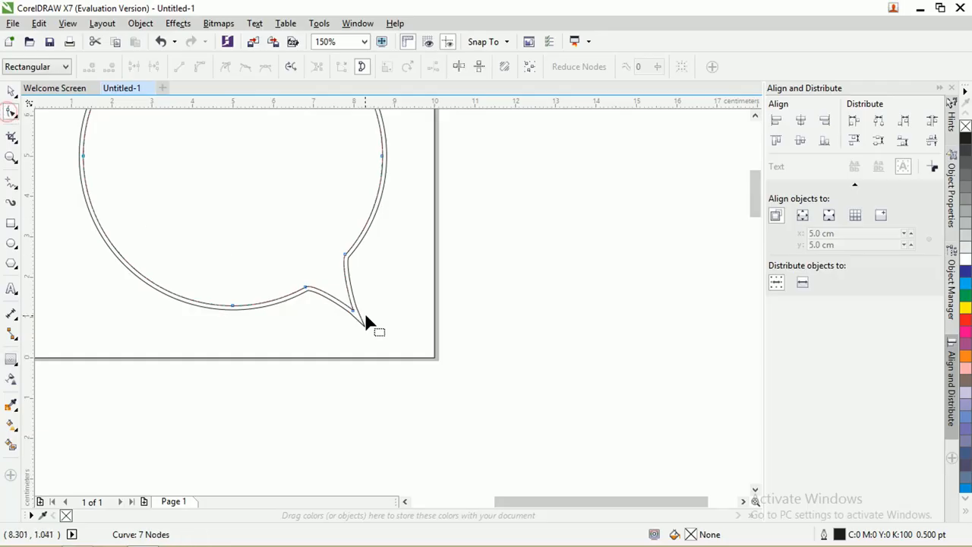
Reposition the inner bubble's tail tip node slightly up and inward to shorten the tail.
{"action": "left_click_drag", "start_coordinate": [353, 312], "coordinate": [346, 303]}
{"action": "scroll", "coordinate": [344, 303], "scroll_direction": "up", "scroll_amount": 1}
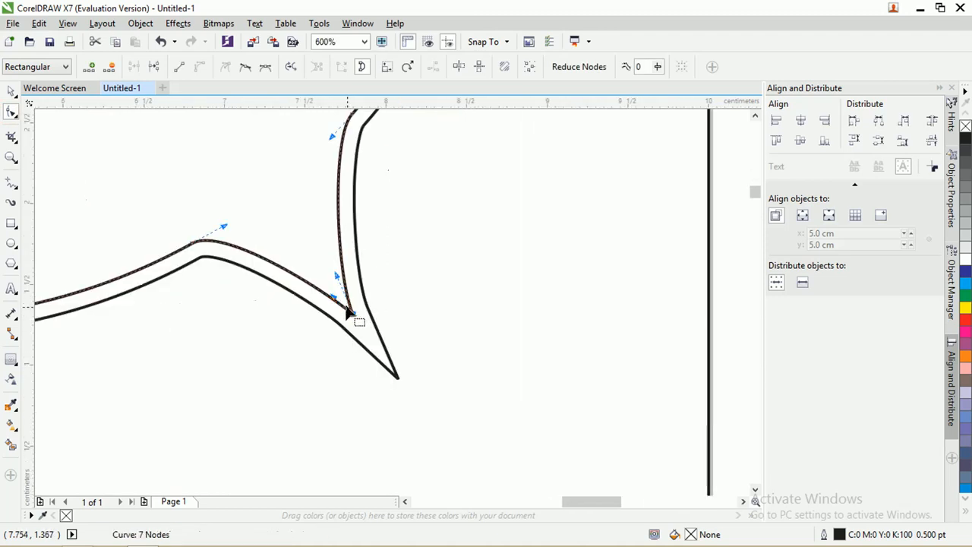
{"action": "left_click_drag", "start_coordinate": [354, 307], "coordinate": [357, 308]}
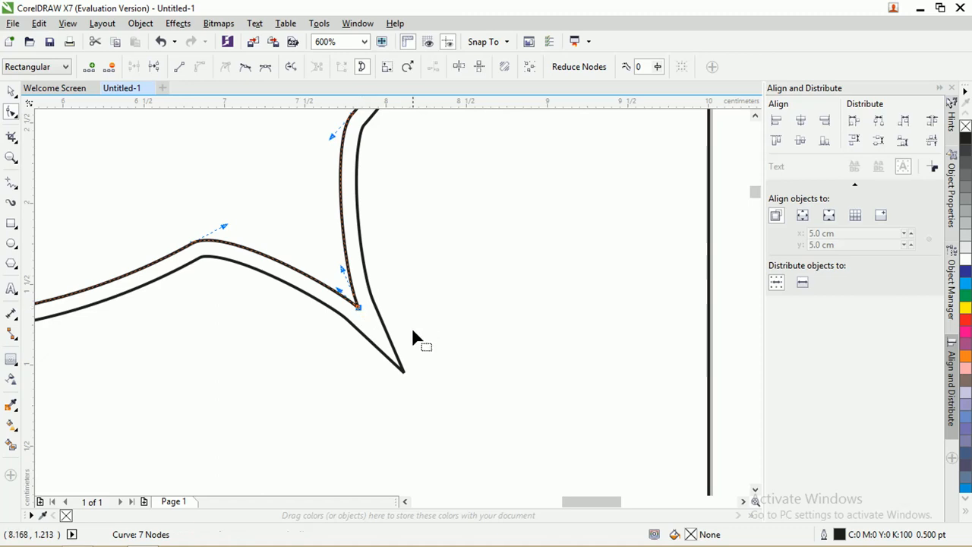
{"action": "scroll", "coordinate": [347, 290], "scroll_direction": "down", "scroll_amount": 2}
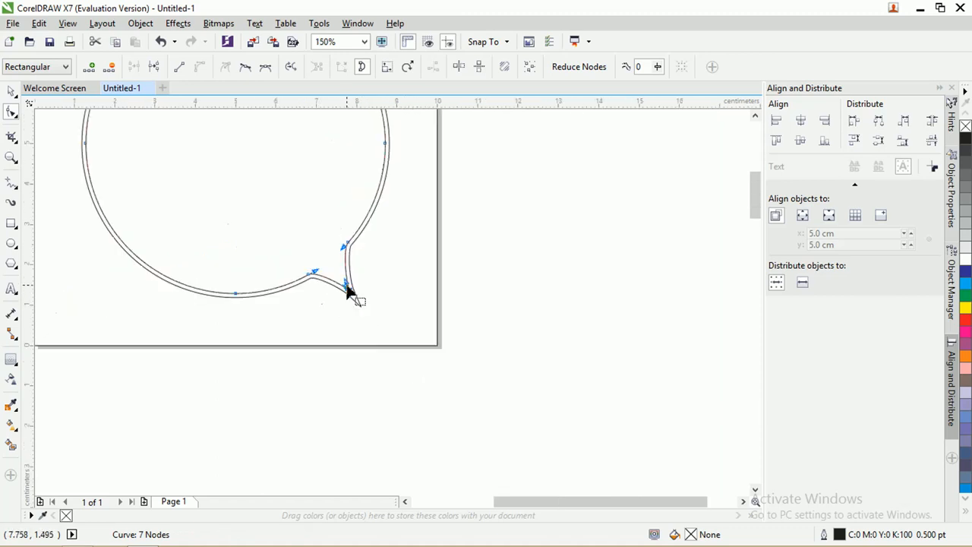
{"action": "mouse_move", "coordinate": [347, 290]}
{"action": "left_mouse_down"}
{"action": "mouse_move", "coordinate": [369, 289]}
{"action": "mouse_move", "coordinate": [360, 304]}
{"action": "left_mouse_up"}
Set the speech bubble's contour offset to 0.3 cm.
{"action": "left_click", "coordinate": [12, 91]}
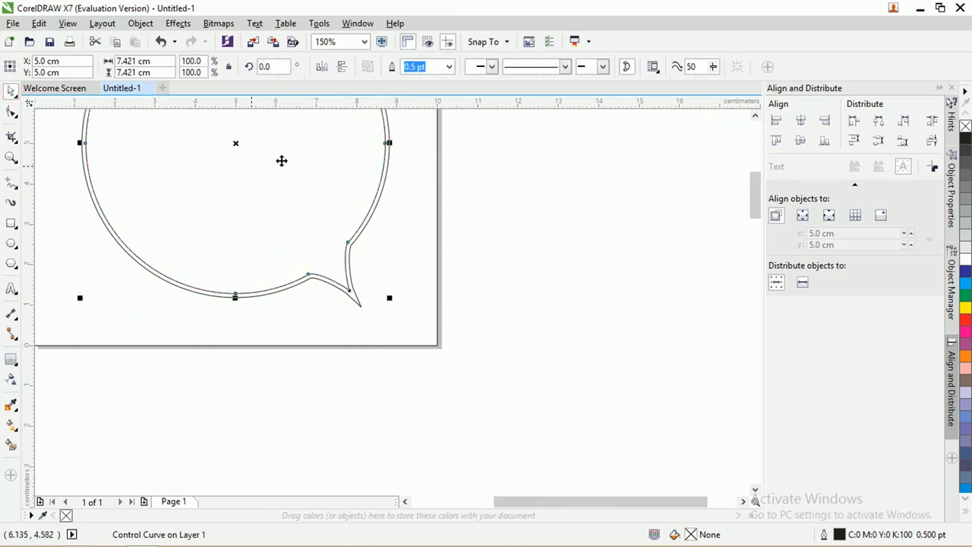
{"action": "left_click", "coordinate": [12, 360]}
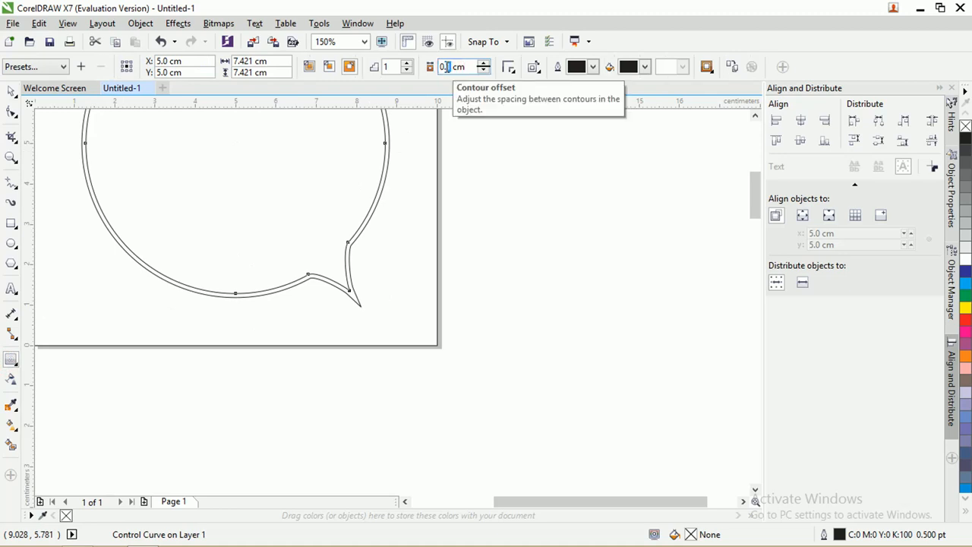
{"action": "key", "text": "Return"}
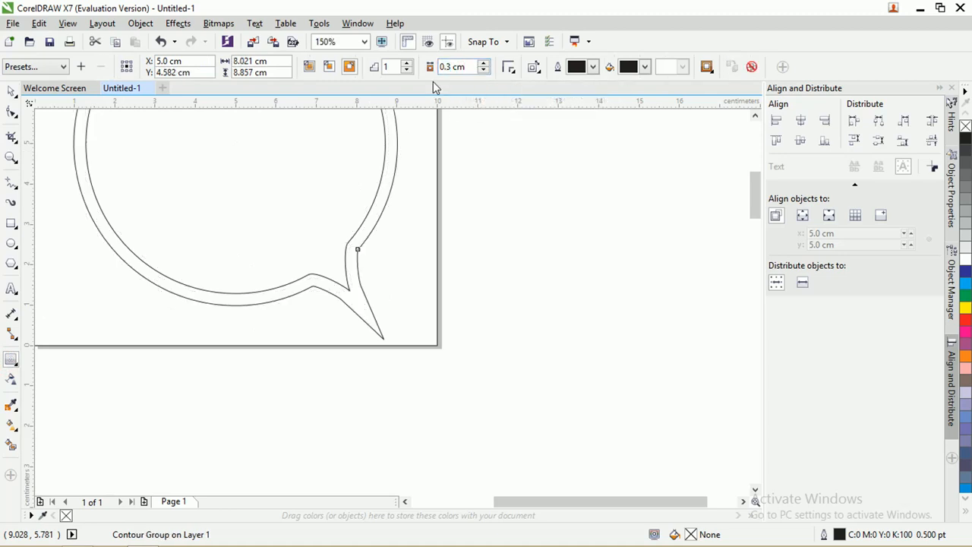
{"action": "scroll", "coordinate": [408, 218], "scroll_direction": "down", "scroll_amount": 2}
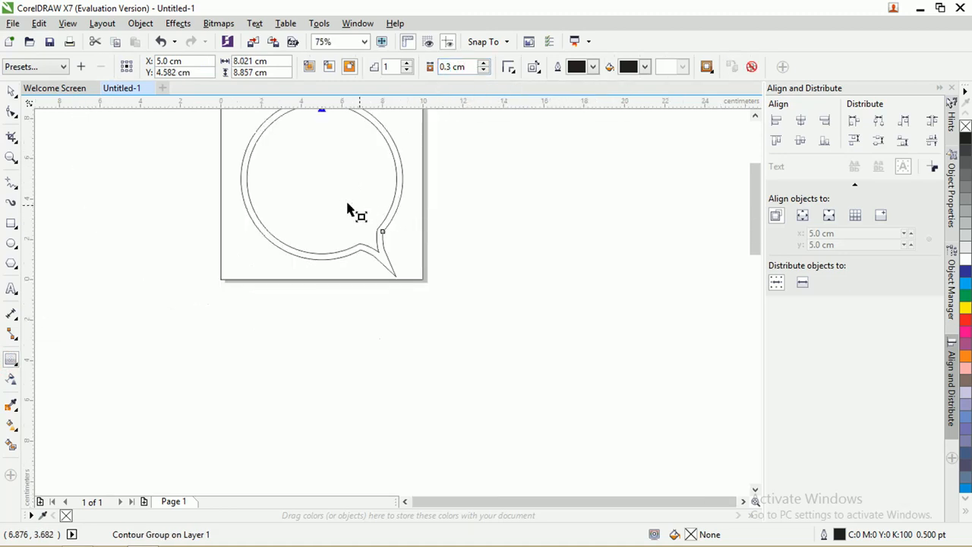
{"action": "scroll", "coordinate": [266, 190], "scroll_direction": "up", "scroll_amount": 1}
{"action": "scroll", "coordinate": [412, 252], "scroll_direction": "down", "scroll_amount": 1}
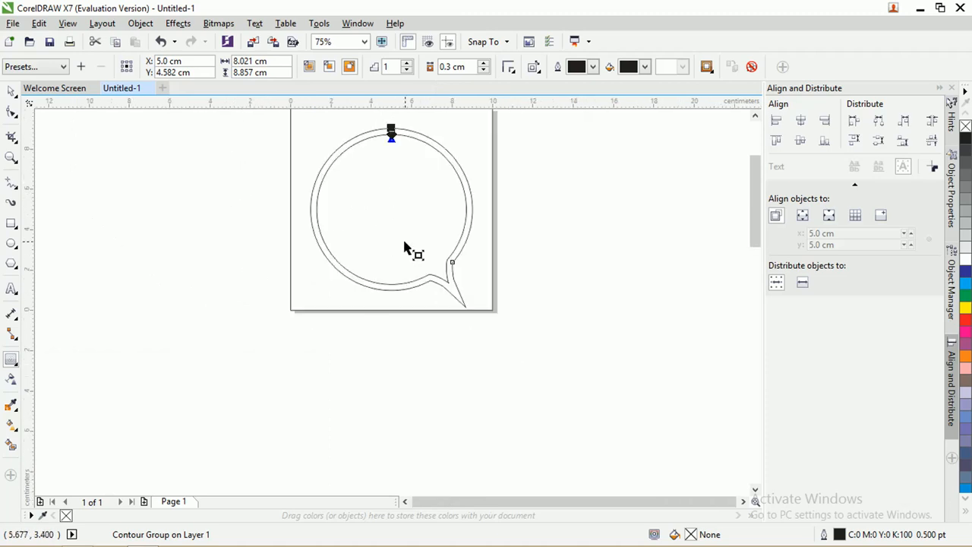
Break the contour group apart and select the outer outline on its own.
{"action": "right_click", "coordinate": [464, 231]}
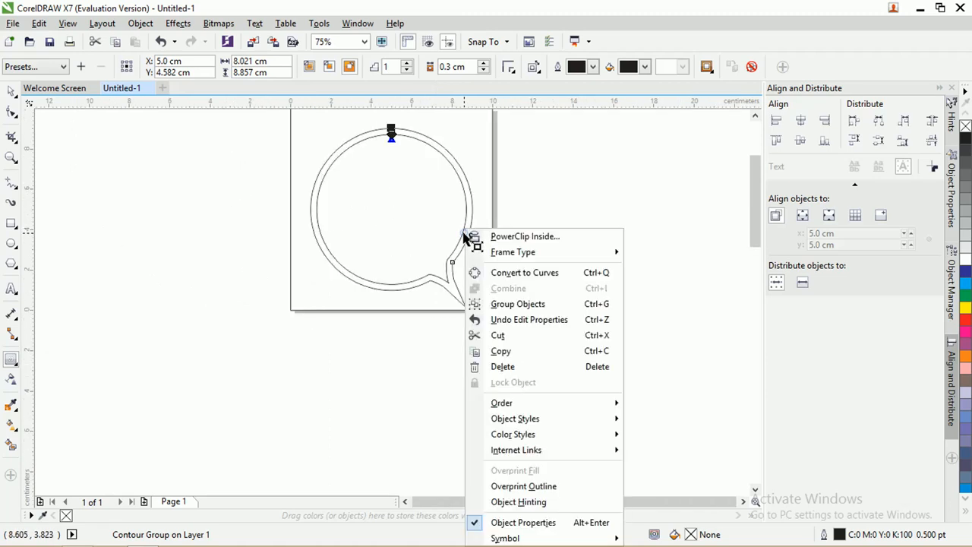
{"action": "left_click", "coordinate": [465, 231]}
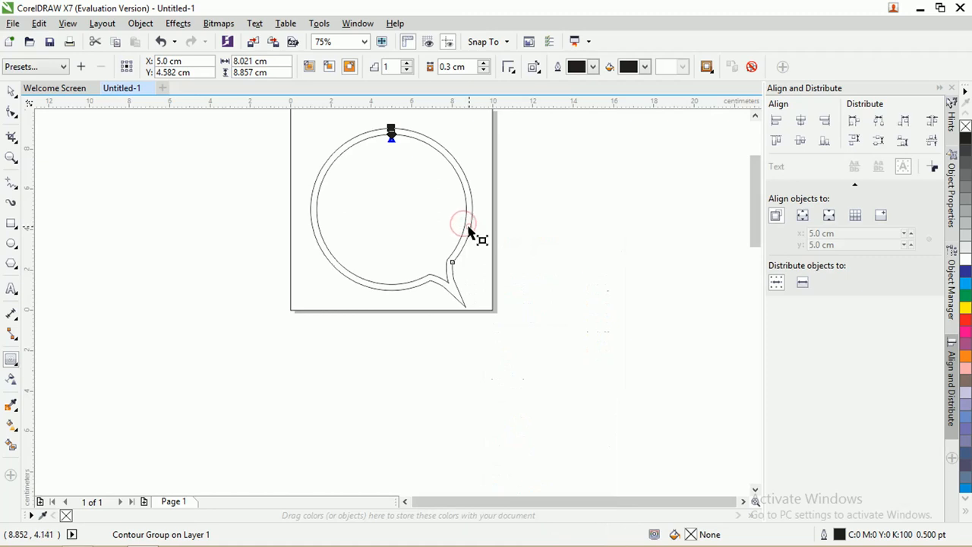
{"action": "right_click", "coordinate": [469, 231]}
{"action": "left_click", "coordinate": [494, 252]}
{"action": "left_click", "coordinate": [513, 277]}
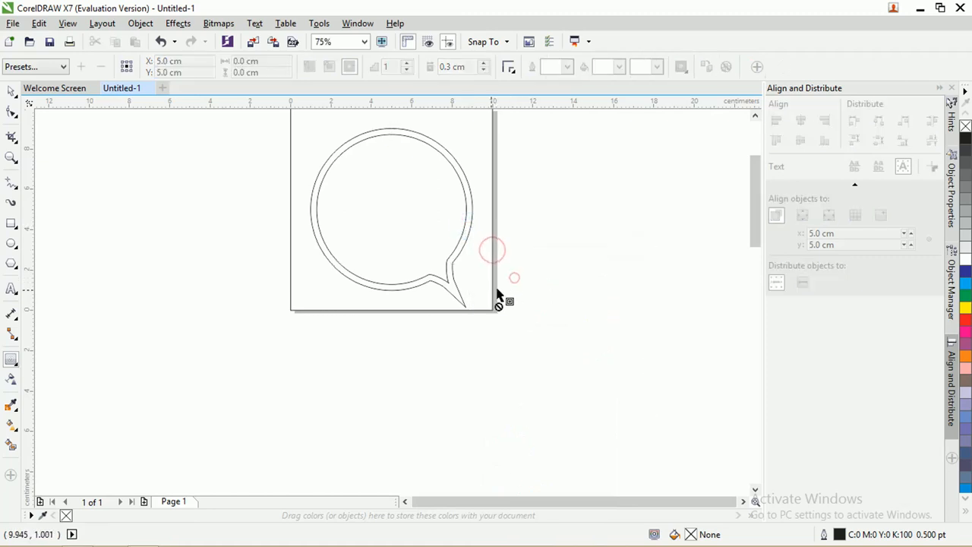
{"action": "scroll", "coordinate": [498, 296], "scroll_direction": "up", "scroll_amount": 2}
{"action": "left_click", "coordinate": [434, 317]}
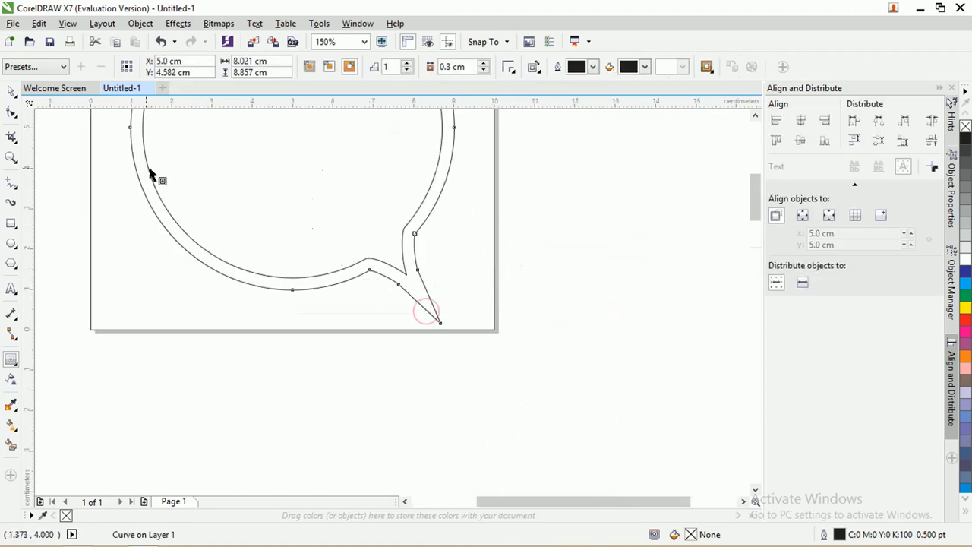
Move the outer outline's tail tip up and inward with the Shape tool, close to the inner tail.
{"action": "left_click", "coordinate": [11, 112]}
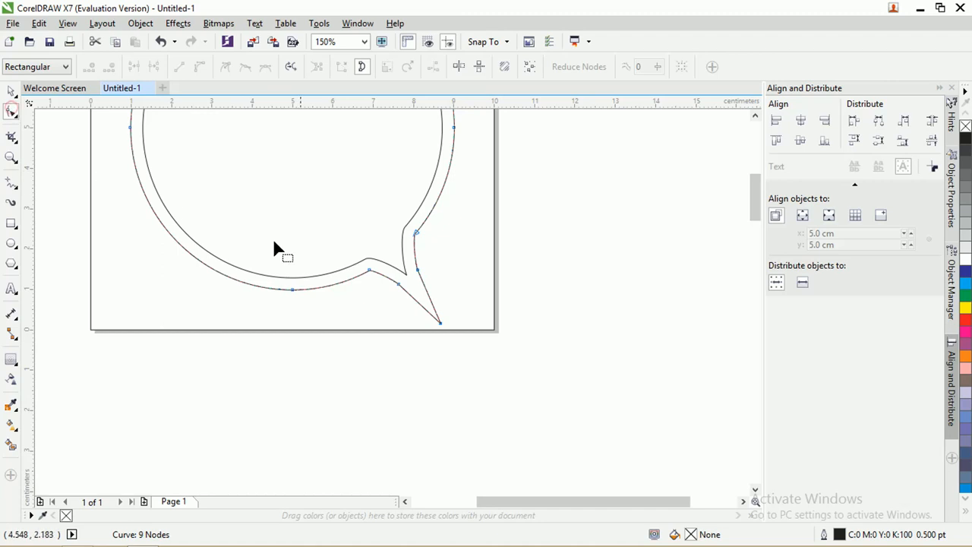
{"action": "left_click", "coordinate": [440, 323]}
{"action": "left_click_drag", "start_coordinate": [441, 325], "coordinate": [417, 290]}
{"action": "scroll", "coordinate": [419, 285], "scroll_direction": "up", "scroll_amount": 4}
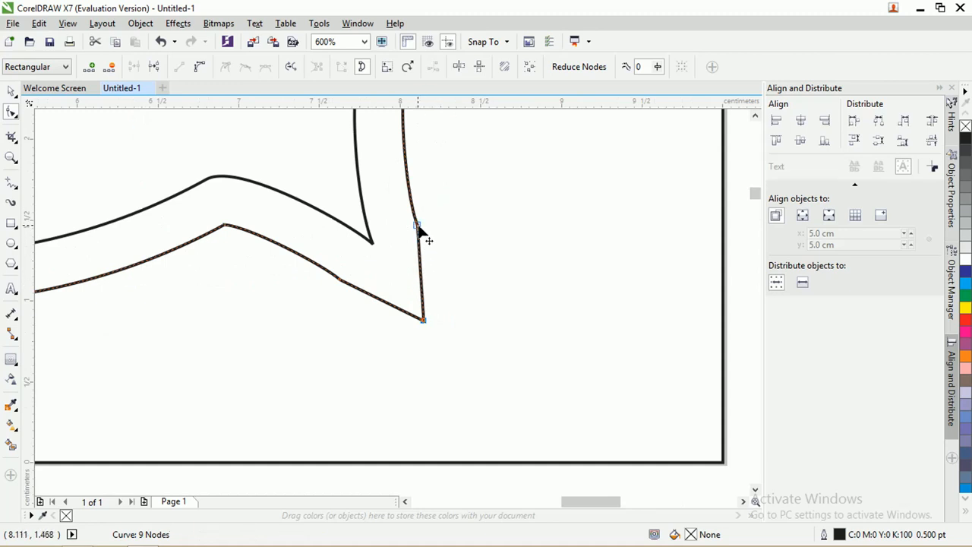
Delete the two extra nodes on either side of the outer tail and nudge its tip slightly outward.
{"action": "left_click", "coordinate": [417, 225]}
{"action": "double_click", "coordinate": [417, 226]}
{"action": "double_click", "coordinate": [339, 279]}
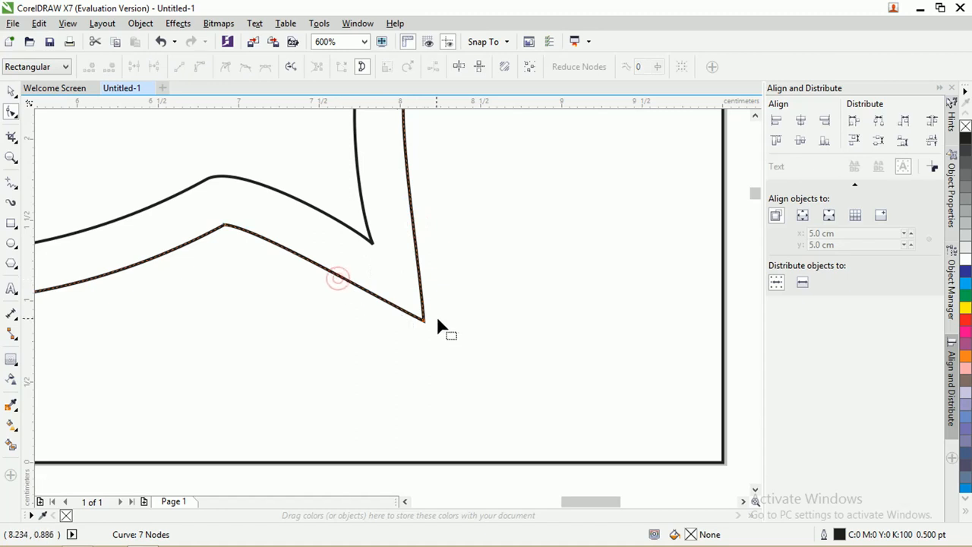
{"action": "left_click_drag", "start_coordinate": [424, 324], "coordinate": [432, 327]}
{"action": "scroll", "coordinate": [431, 327], "scroll_direction": "down", "scroll_amount": 6}
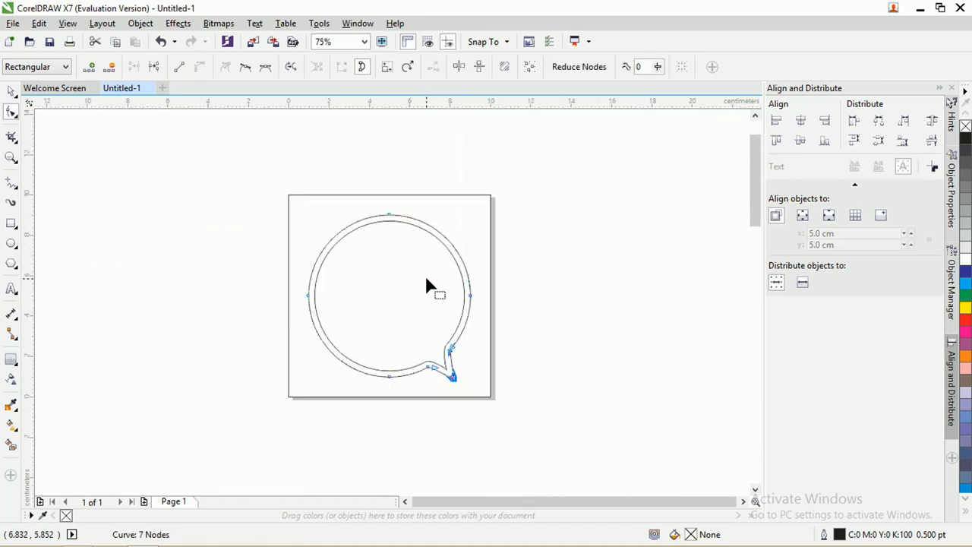
Break the outer outline open at its top node.
{"action": "scroll", "coordinate": [426, 283], "scroll_direction": "up", "scroll_amount": 2}
{"action": "left_click", "coordinate": [352, 152]}
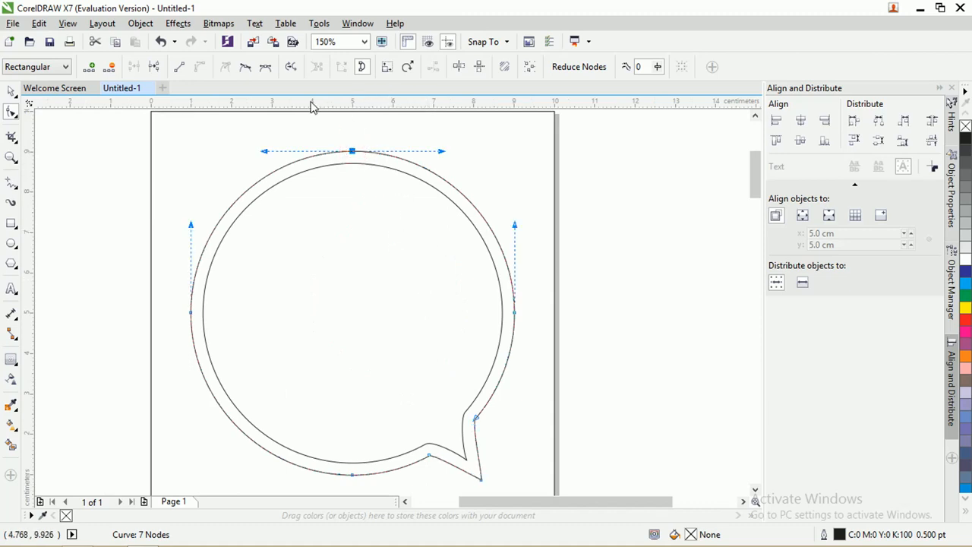
{"action": "left_click", "coordinate": [155, 70]}
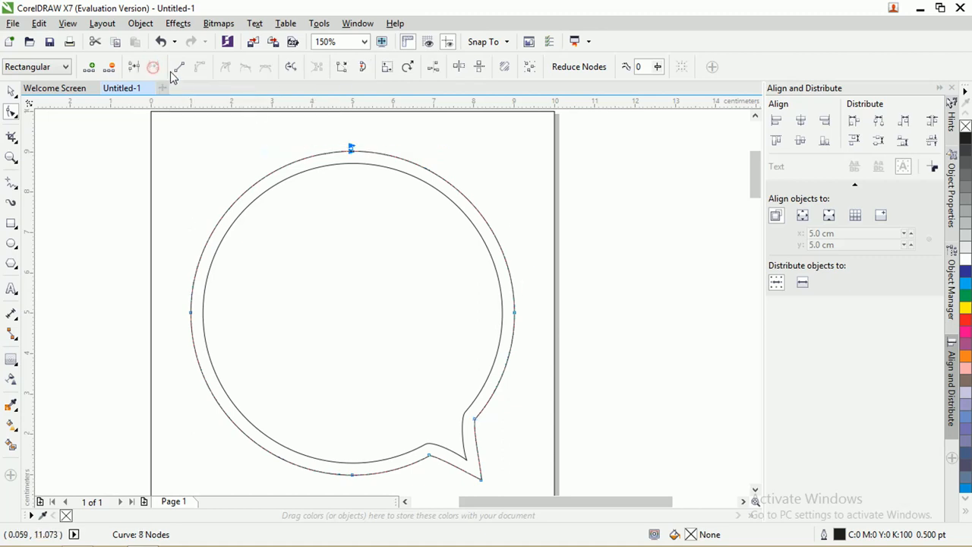
{"action": "scroll", "coordinate": [345, 156], "scroll_direction": "up", "scroll_amount": 1}
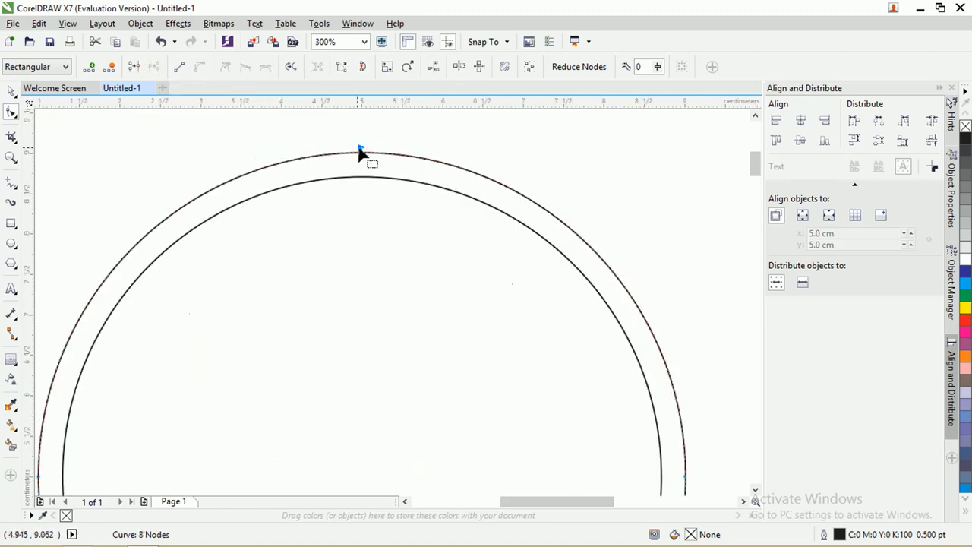
Pull the right-hand open end of the outer outline away to the upper right, near the page's top edge.
{"action": "left_click_drag", "start_coordinate": [359, 158], "coordinate": [390, 148]}
{"action": "key", "text": "ctrl+z"}
{"action": "scroll", "coordinate": [388, 150], "scroll_direction": "down", "scroll_amount": 2}
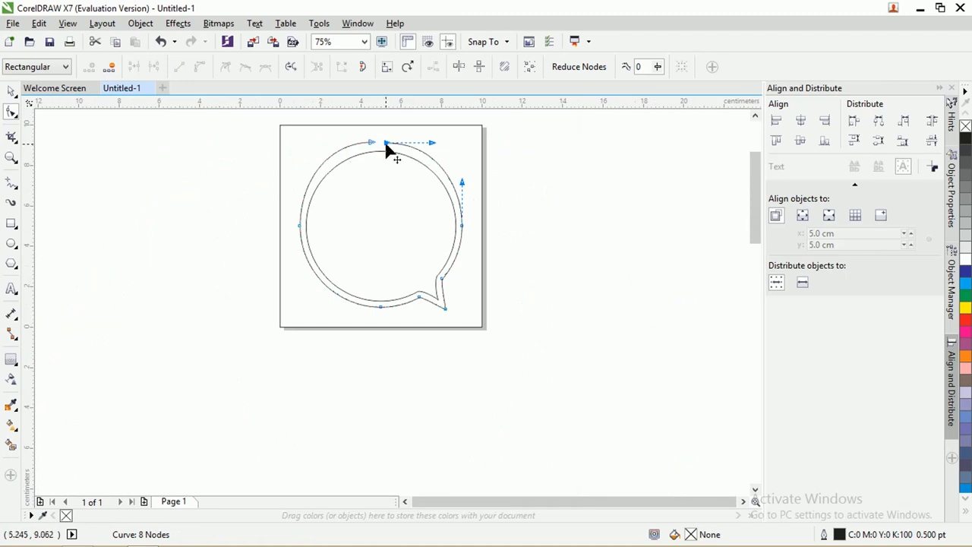
{"action": "left_click_drag", "start_coordinate": [385, 144], "coordinate": [452, 117]}
{"action": "left_click_drag", "start_coordinate": [450, 164], "coordinate": [450, 164]}
Pull the left-hand open end of the outer outline down and out beyond the page's left edge.
{"action": "left_click", "coordinate": [372, 197]}
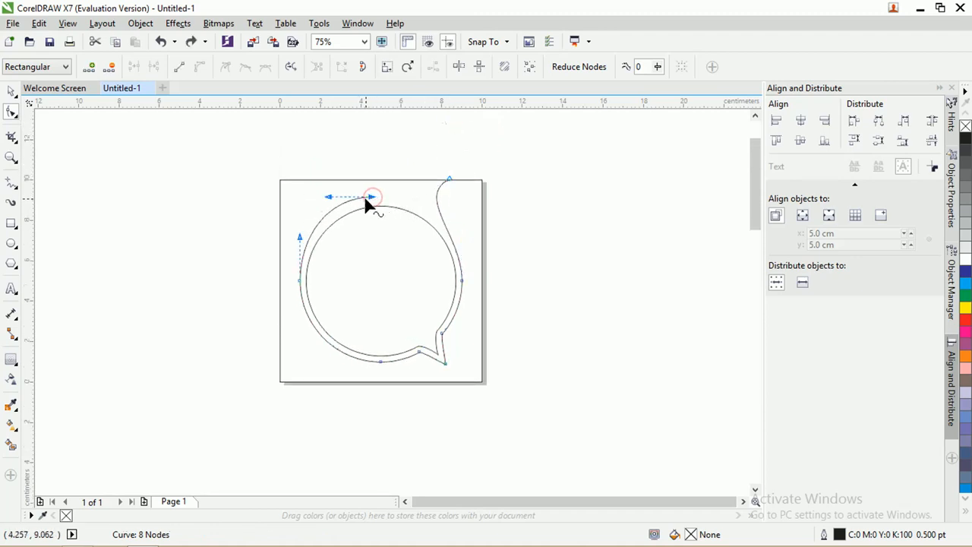
{"action": "left_click_drag", "start_coordinate": [372, 198], "coordinate": [220, 298]}
{"action": "left_click_drag", "start_coordinate": [232, 334], "coordinate": [202, 333]}
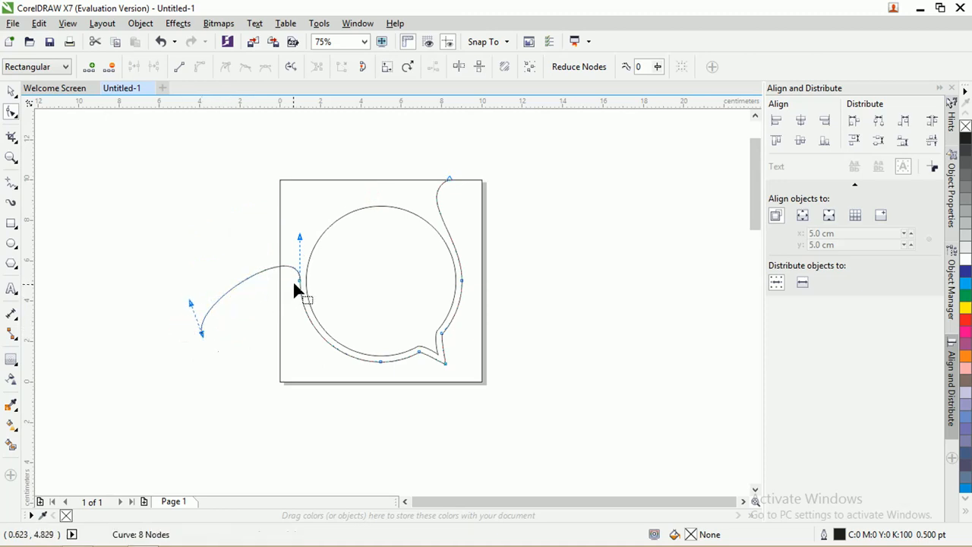
Move the outer outline's left side node down, tilt its upper handle outward, and make the node symmetrical.
{"action": "left_click_drag", "start_coordinate": [299, 280], "coordinate": [292, 325]}
{"action": "scroll", "coordinate": [258, 308], "scroll_direction": "up", "scroll_amount": 1}
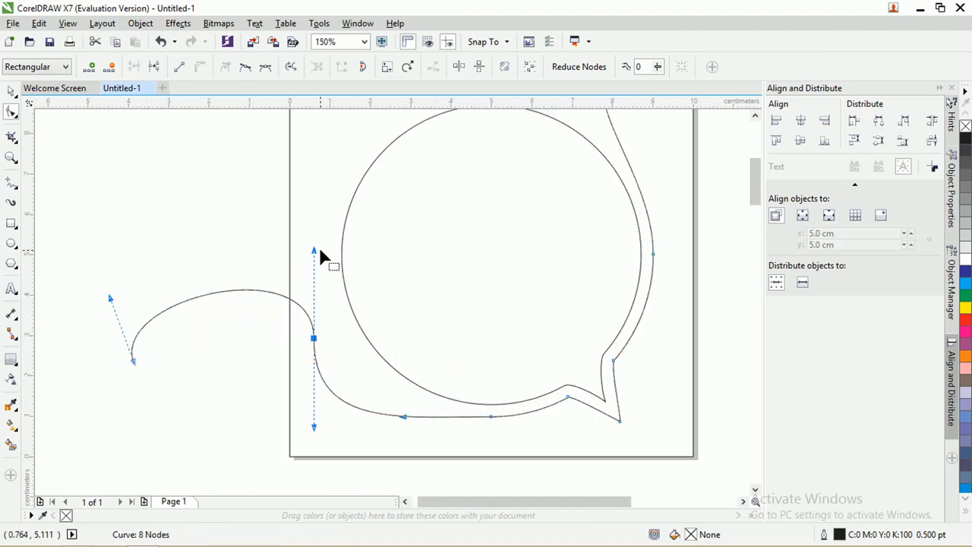
{"action": "left_click_drag", "start_coordinate": [315, 250], "coordinate": [262, 246]}
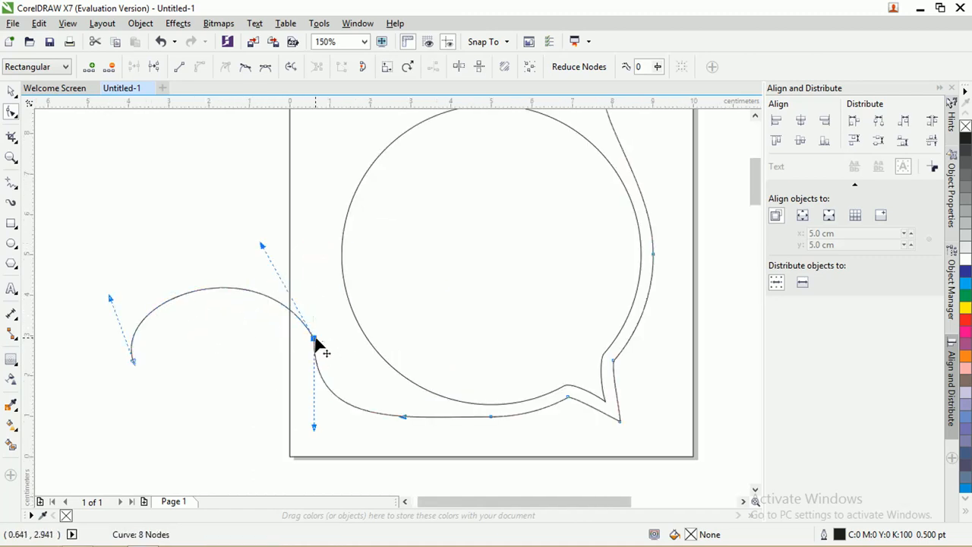
{"action": "left_click", "coordinate": [265, 66]}
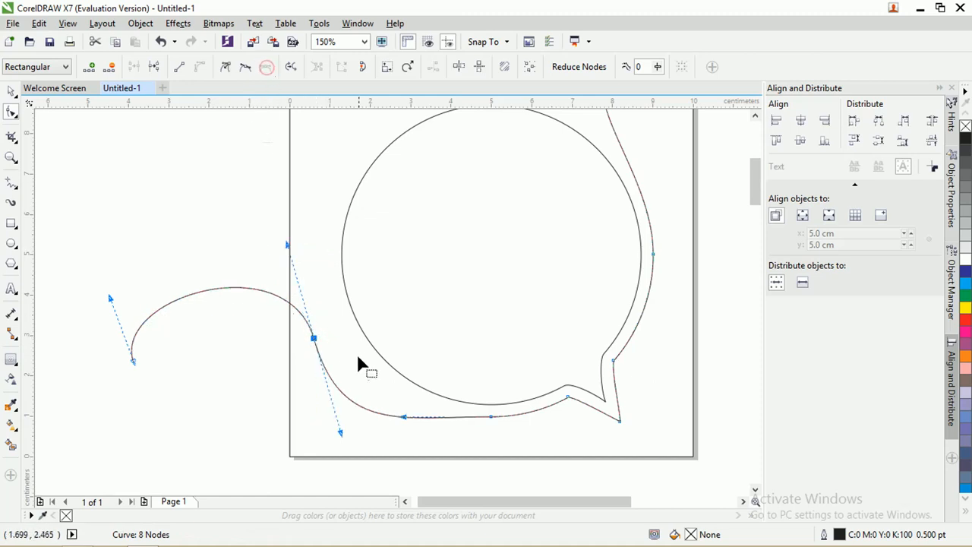
Lower the left side node and the open end beside it, and adjust their handles into a smooth wave.
{"action": "left_click_drag", "start_coordinate": [314, 341], "coordinate": [326, 373]}
{"action": "left_click_drag", "start_coordinate": [353, 462], "coordinate": [375, 417]}
{"action": "left_click_drag", "start_coordinate": [136, 362], "coordinate": [185, 413]}
{"action": "left_click_drag", "start_coordinate": [162, 351], "coordinate": [213, 349]}
Fine-tune the left wave by raising its side node slightly and flattening the node's handles.
{"action": "left_click", "coordinate": [326, 369]}
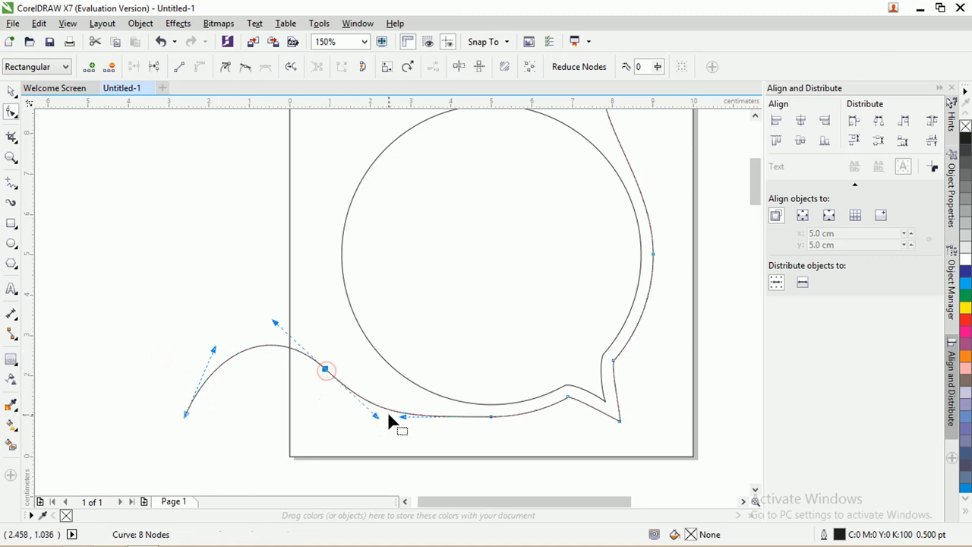
{"action": "left_click_drag", "start_coordinate": [325, 369], "coordinate": [326, 354]}
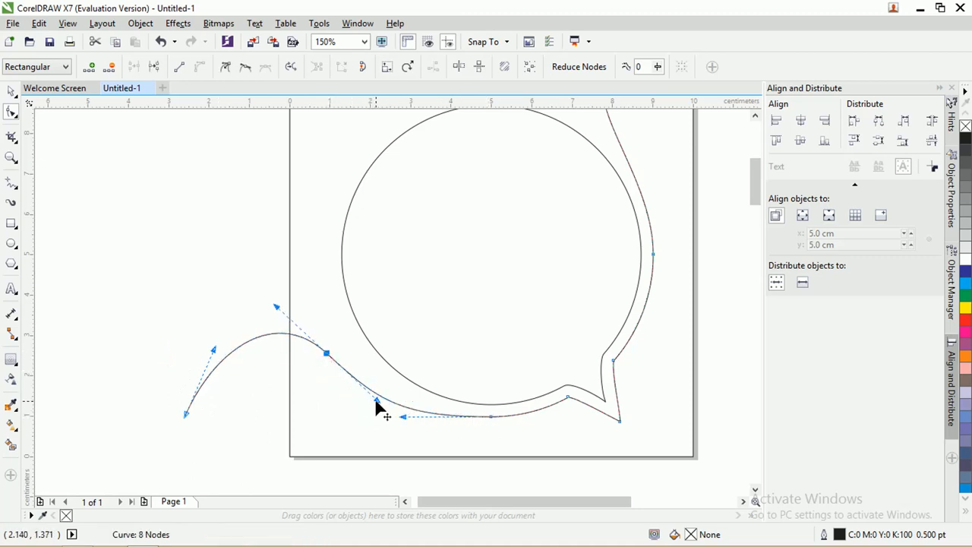
{"action": "left_click_drag", "start_coordinate": [376, 401], "coordinate": [380, 396]}
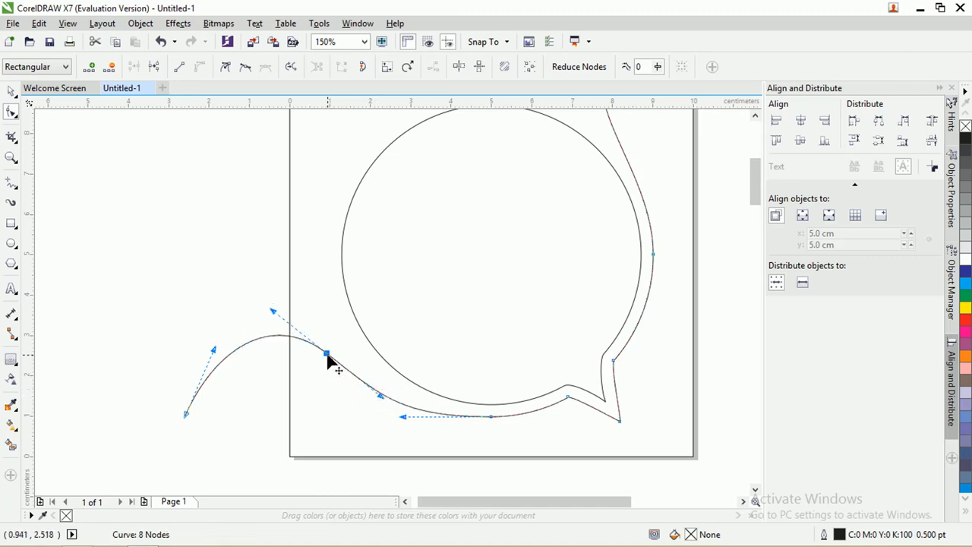
{"action": "left_click_drag", "start_coordinate": [327, 355], "coordinate": [326, 345]}
{"action": "scroll", "coordinate": [271, 386], "scroll_direction": "down", "scroll_amount": 2}
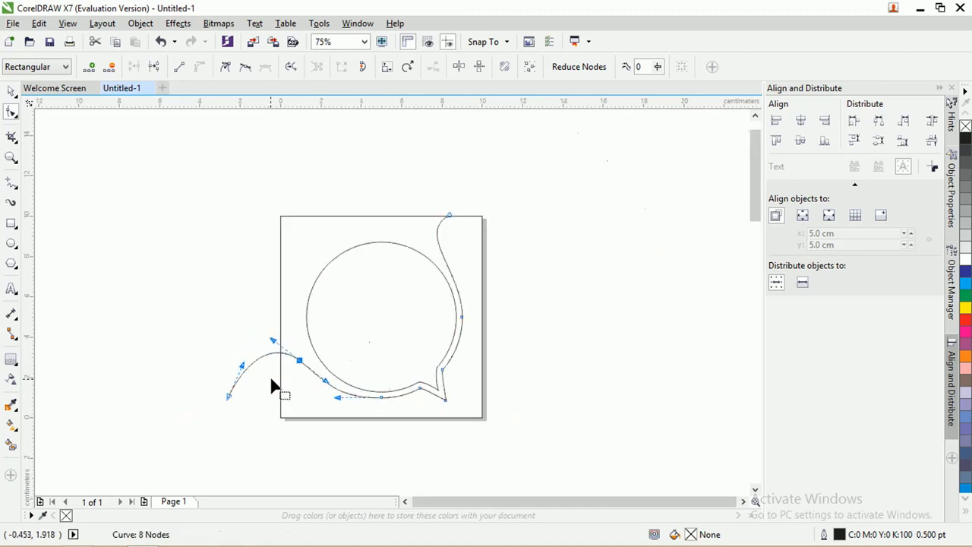
Lower the outer outline's left-hand open end and adjust the handles there and at the bottom node to smooth the left wave.
{"action": "left_click", "coordinate": [235, 407]}
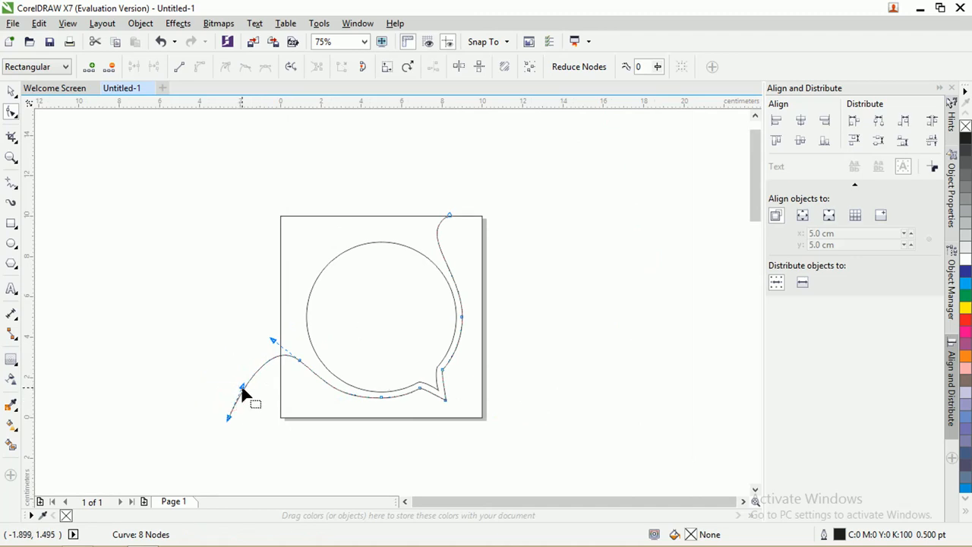
{"action": "left_click_drag", "start_coordinate": [244, 394], "coordinate": [225, 379]}
{"action": "mouse_move", "coordinate": [300, 368]}
{"action": "left_mouse_down"}
{"action": "mouse_move", "coordinate": [321, 382]}
{"action": "mouse_move", "coordinate": [308, 372]}
{"action": "left_mouse_up"}
{"action": "scroll", "coordinate": [366, 426], "scroll_direction": "up", "scroll_amount": 2}
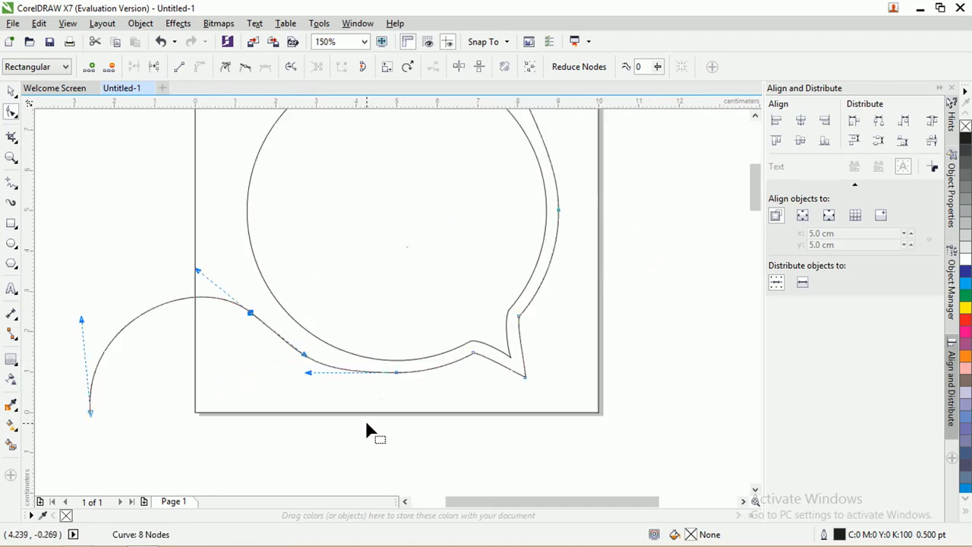
{"action": "left_click", "coordinate": [310, 373]}
{"action": "left_click_drag", "start_coordinate": [310, 373], "coordinate": [342, 377]}
Pull the outer outline's upper open end up and out beyond the page's top edge, and extend its handle leftward to reshape the curve.
{"action": "scroll", "coordinate": [342, 379], "scroll_direction": "down", "scroll_amount": 2}
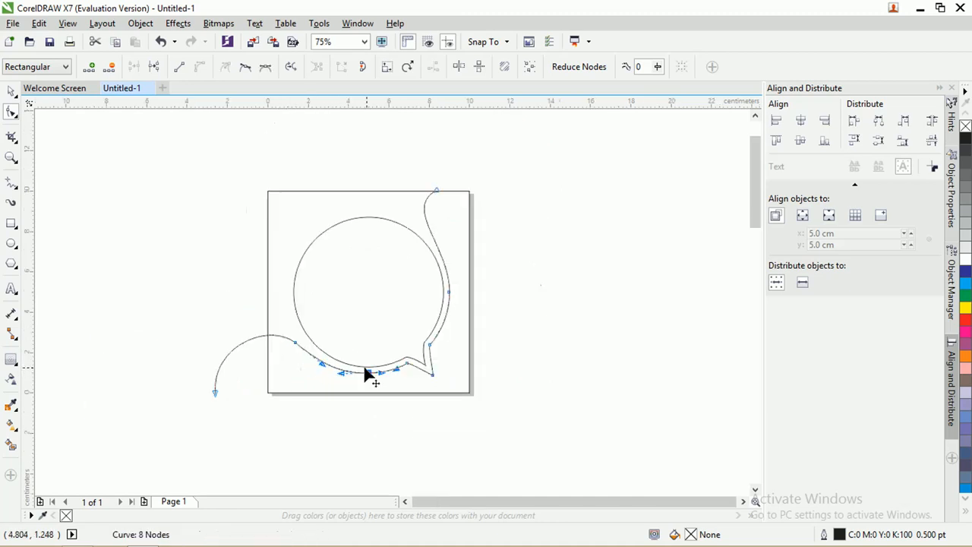
{"action": "left_click", "coordinate": [441, 190]}
{"action": "left_click_drag", "start_coordinate": [441, 196], "coordinate": [400, 202]}
{"action": "scroll", "coordinate": [445, 319], "scroll_direction": "up", "scroll_amount": 4}
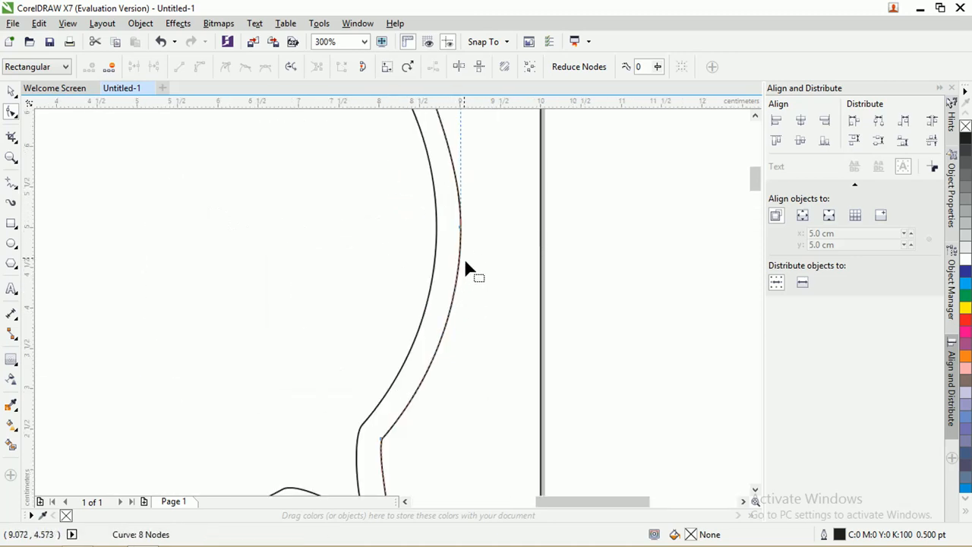
{"action": "scroll", "coordinate": [466, 263], "scroll_direction": "down", "scroll_amount": 4}
{"action": "scroll", "coordinate": [342, 303], "scroll_direction": "up", "scroll_amount": 4}
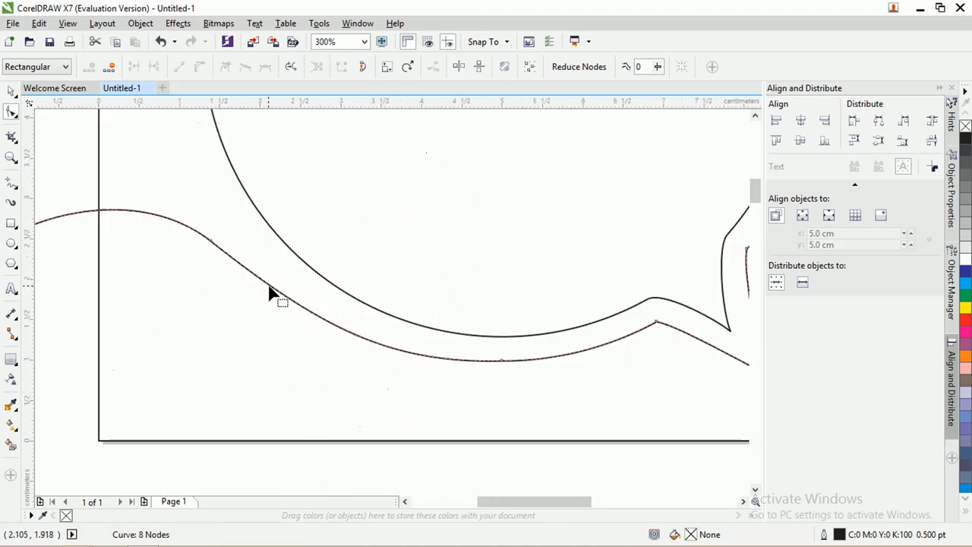
{"action": "scroll", "coordinate": [272, 293], "scroll_direction": "down", "scroll_amount": 1}
{"action": "scroll", "coordinate": [461, 295], "scroll_direction": "down", "scroll_amount": 1}
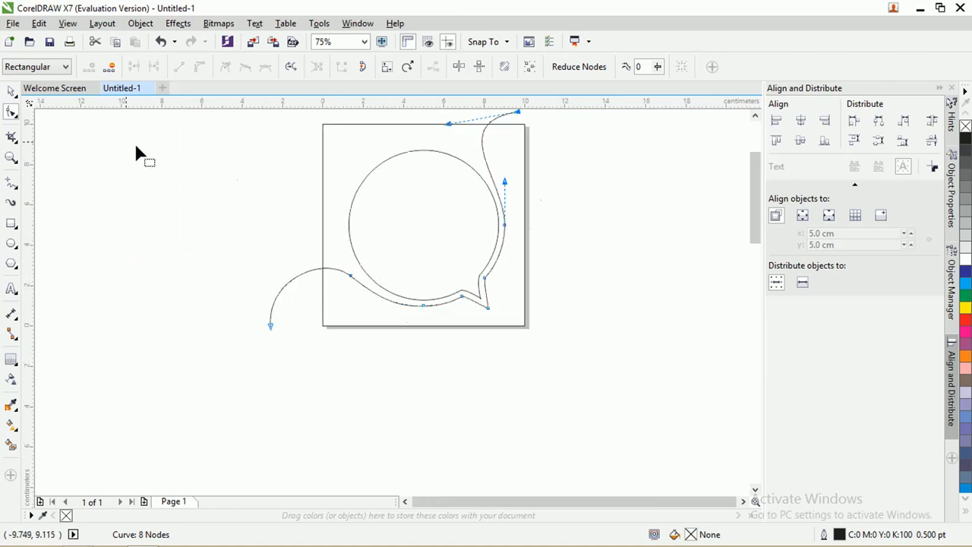
Scale the inner speech bubble about its centre to 91.2%, making it 6.768 cm wide and high.
{"action": "left_click", "coordinate": [11, 91]}
{"action": "left_click", "coordinate": [101, 174]}
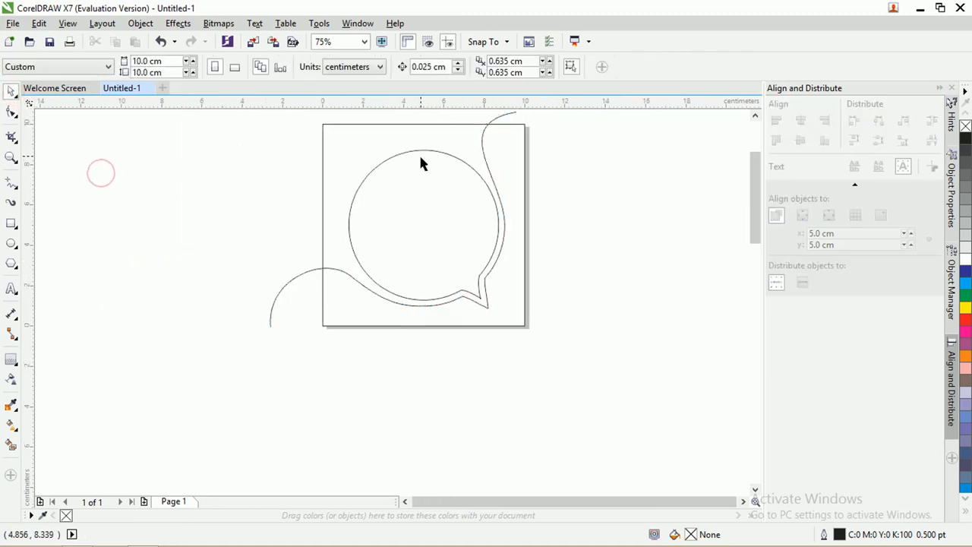
{"action": "left_click", "coordinate": [422, 151]}
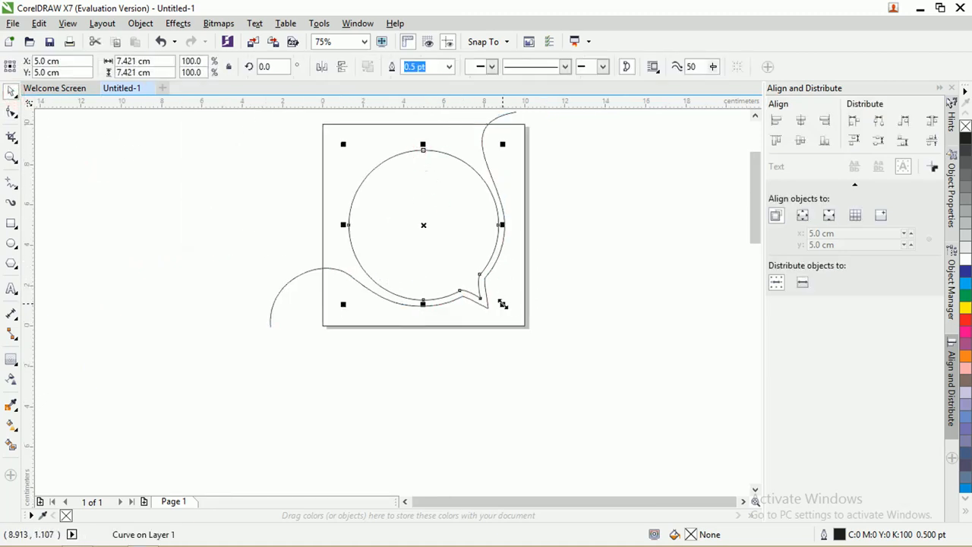
{"action": "left_click_drag", "start_coordinate": [502, 304], "coordinate": [496, 302]}
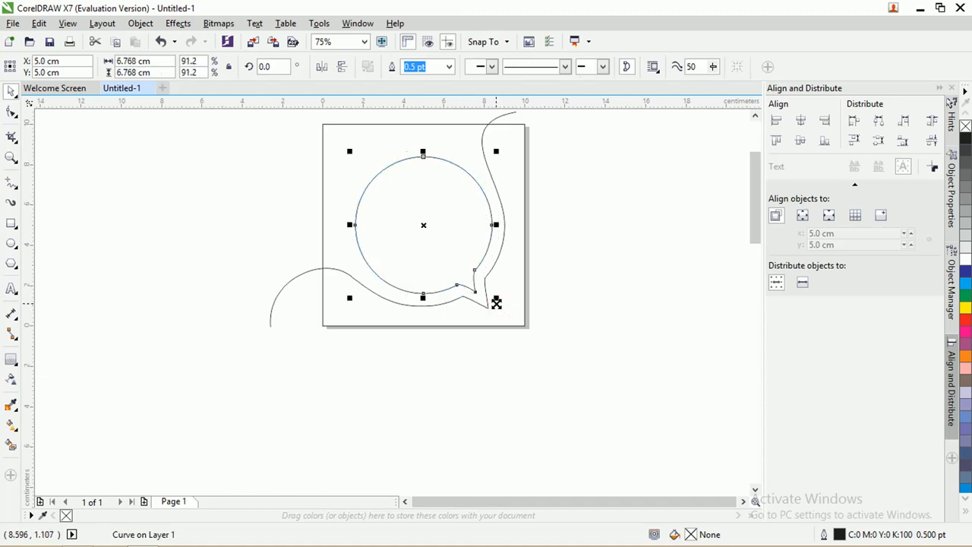
{"action": "left_click", "coordinate": [600, 277]}
Rotate the inner bubble and the outer outline together counterclockwise by 4.34 degrees.
{"action": "left_click", "coordinate": [484, 285]}
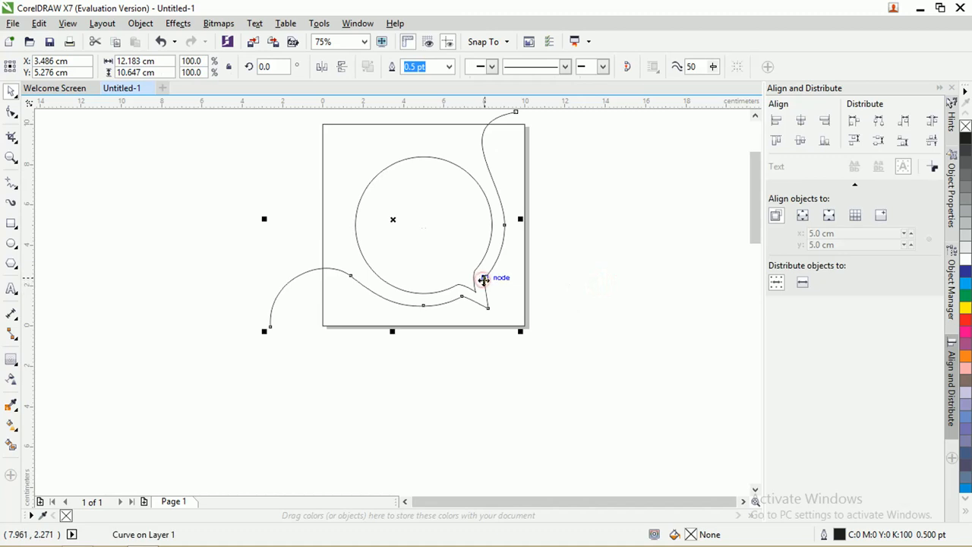
{"action": "left_click", "coordinate": [483, 260], "text": "shift"}
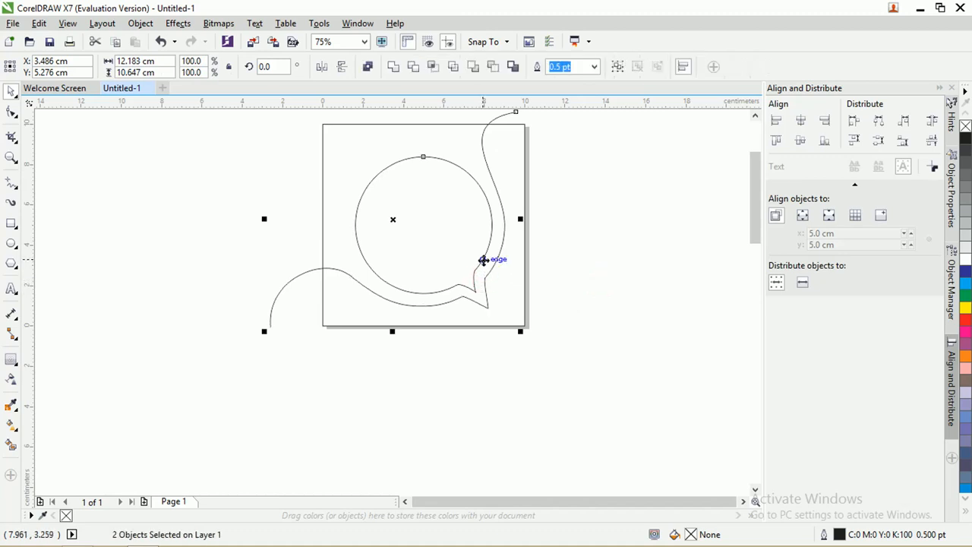
{"action": "left_click", "coordinate": [483, 262]}
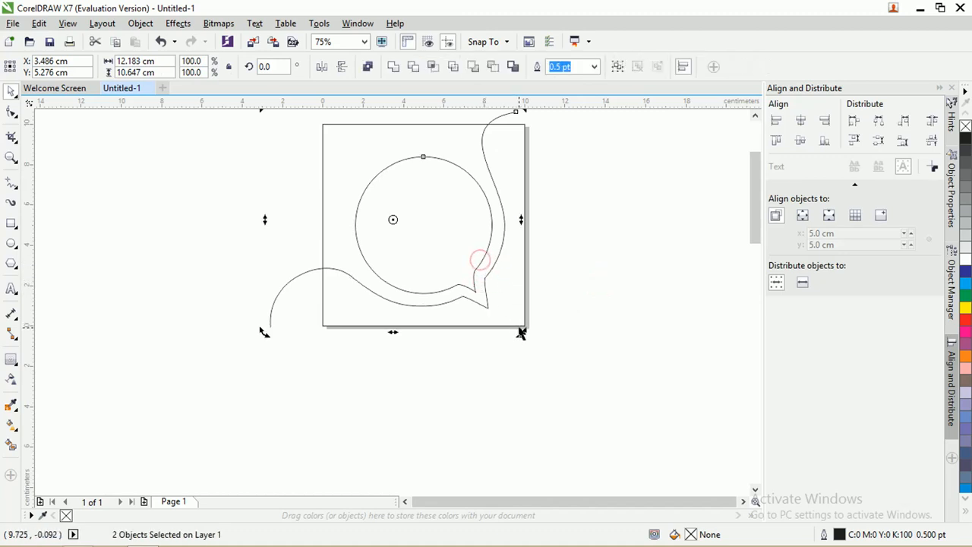
{"action": "mouse_move", "coordinate": [521, 332]}
{"action": "left_mouse_down"}
{"action": "mouse_move", "coordinate": [530, 325]}
{"action": "mouse_move", "coordinate": [521, 341]}
{"action": "mouse_move", "coordinate": [516, 332]}
{"action": "left_mouse_up"}
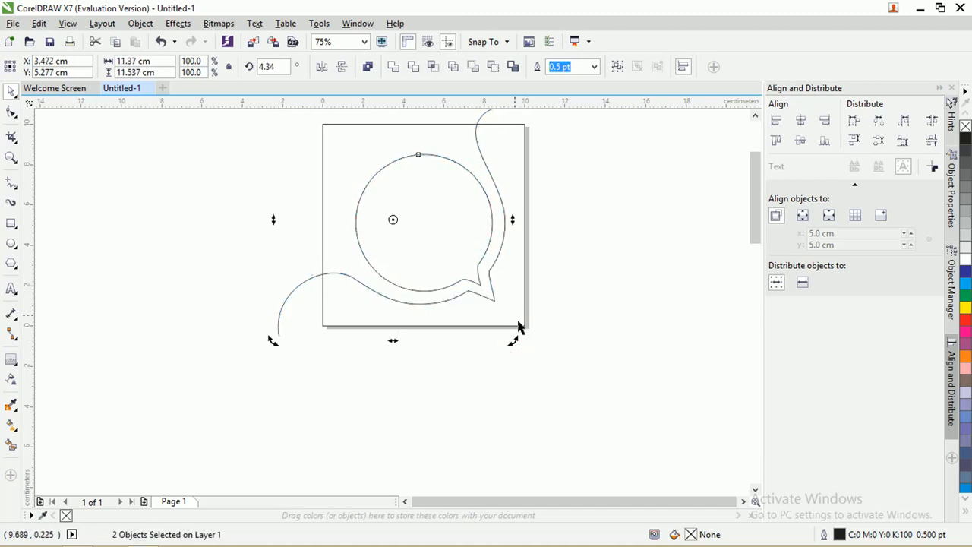
{"action": "left_click", "coordinate": [575, 252]}
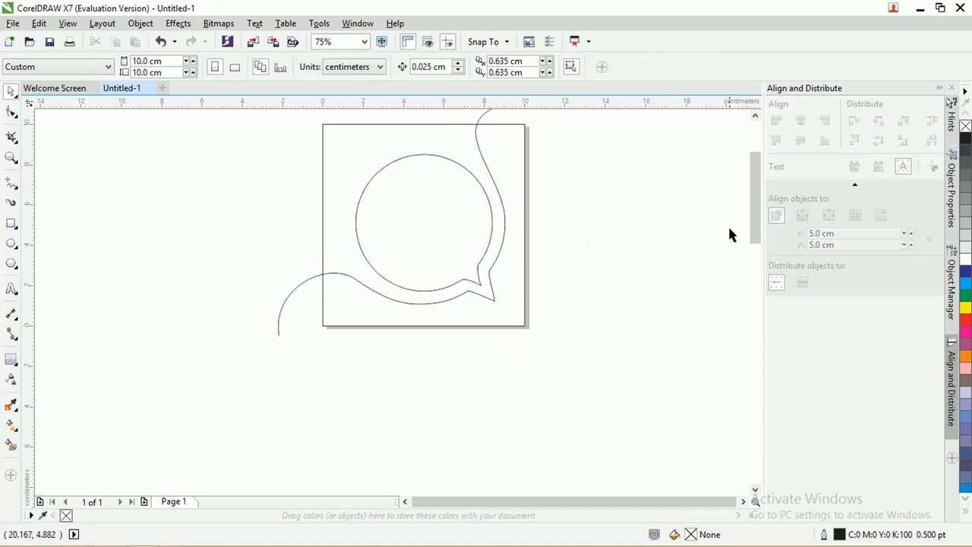
{"action": "left_click_drag", "start_coordinate": [749, 219], "coordinate": [753, 199]}
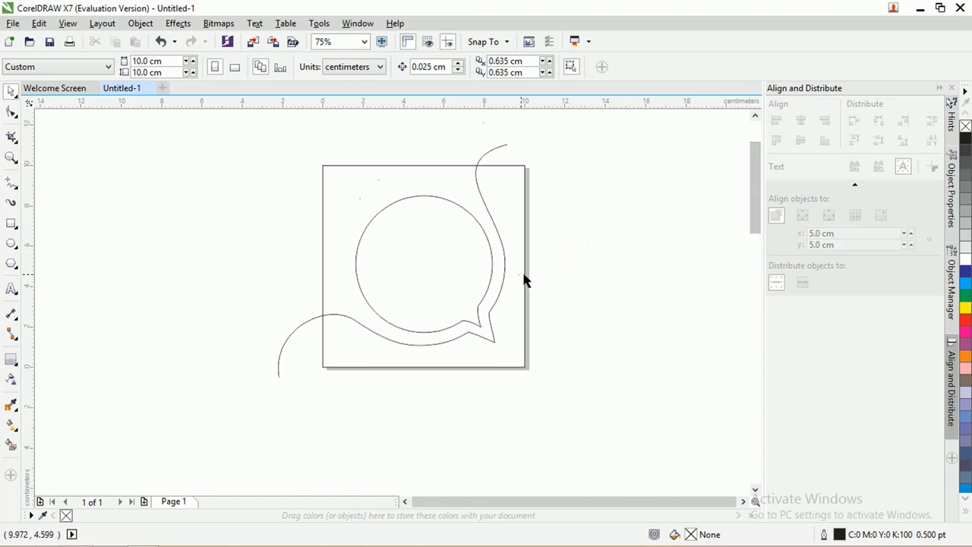
Place a copy of the outer outline about 0.6 cm to the right of and below the original.
{"action": "left_click", "coordinate": [502, 279]}
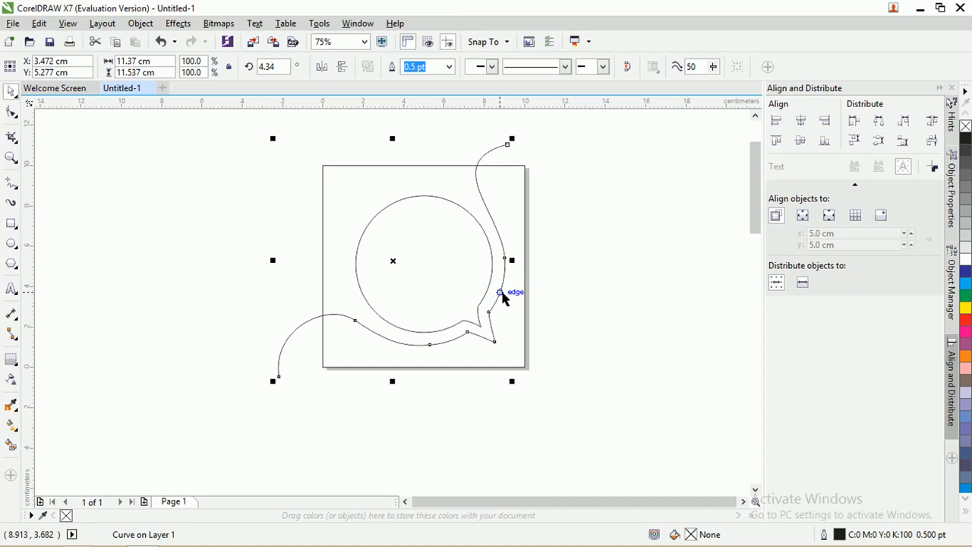
{"action": "left_click_drag", "start_coordinate": [499, 296], "coordinate": [510, 307]}
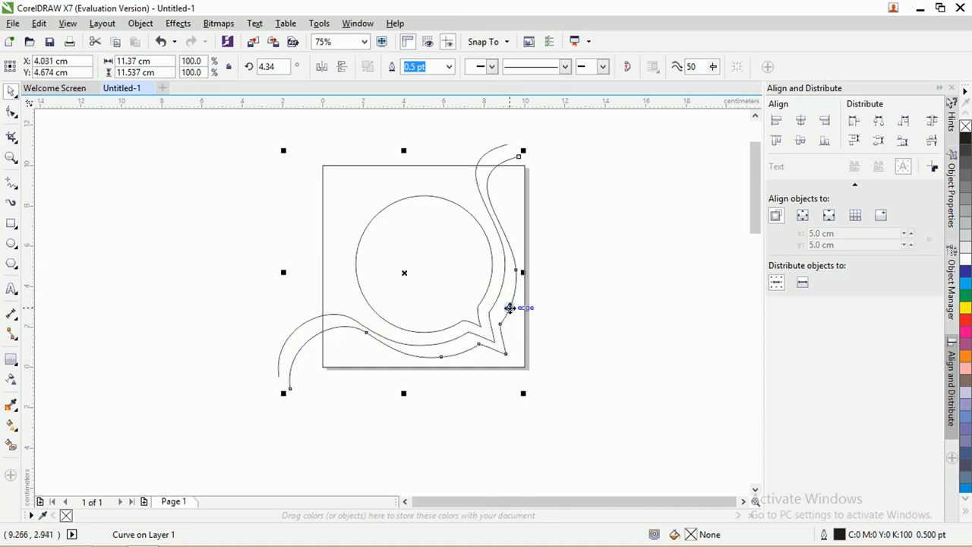
Add a node on each side of the copied outline's tail tip and delete the sharp tip node.
{"action": "scroll", "coordinate": [515, 372], "scroll_direction": "up", "scroll_amount": 3}
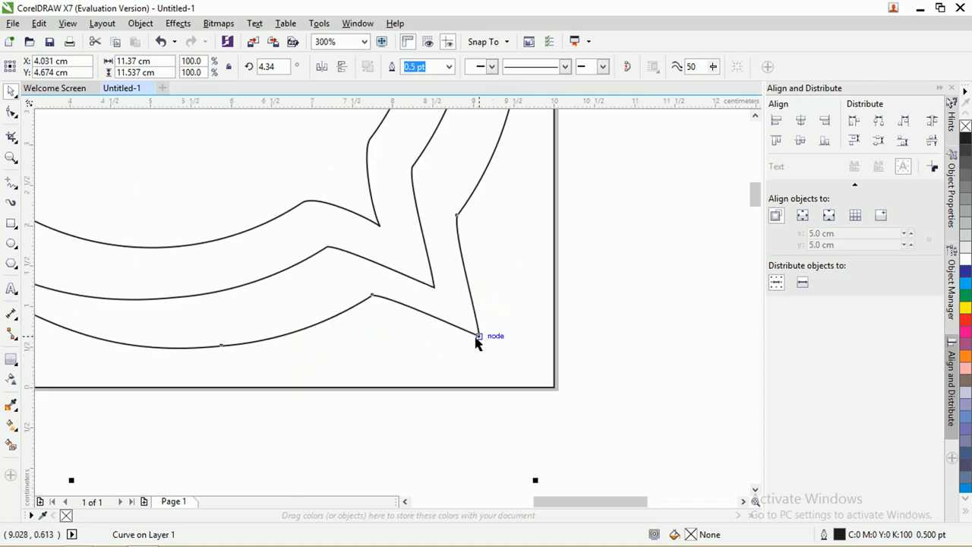
{"action": "scroll", "coordinate": [491, 341], "scroll_direction": "up", "scroll_amount": 1}
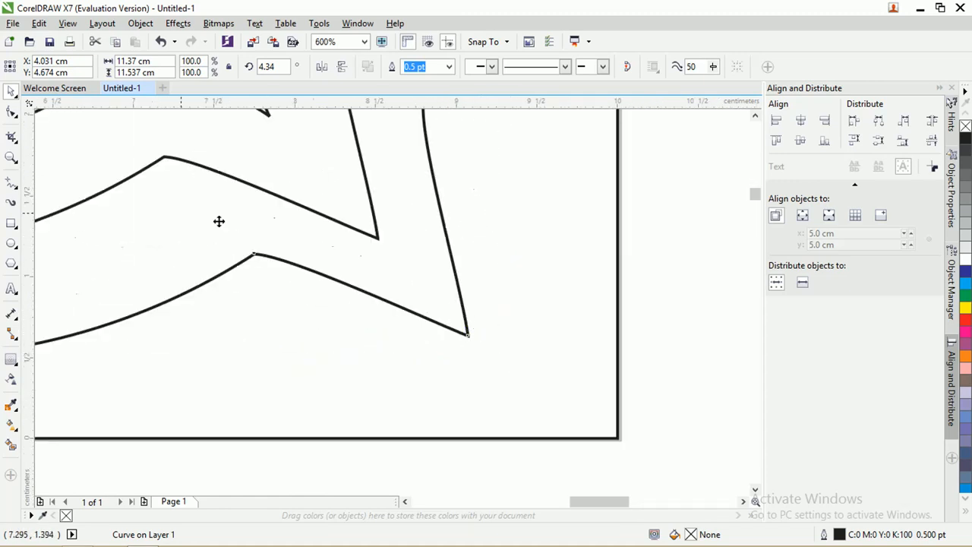
{"action": "left_click", "coordinate": [12, 112]}
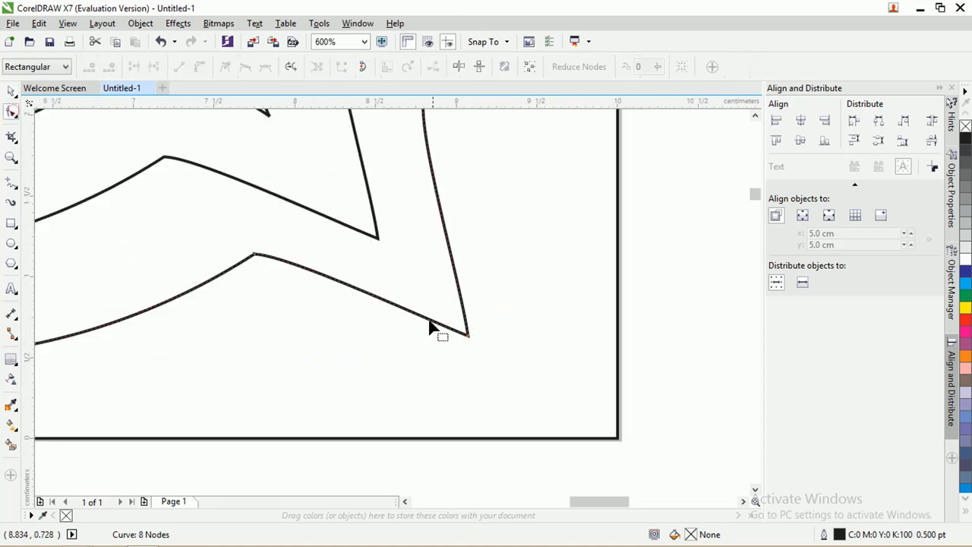
{"action": "left_click", "coordinate": [469, 336]}
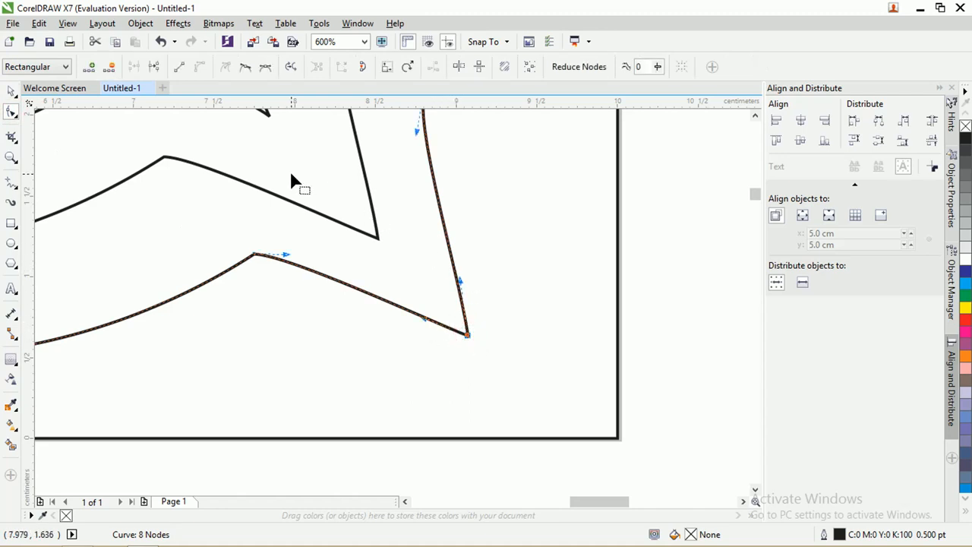
{"action": "left_click", "coordinate": [267, 67]}
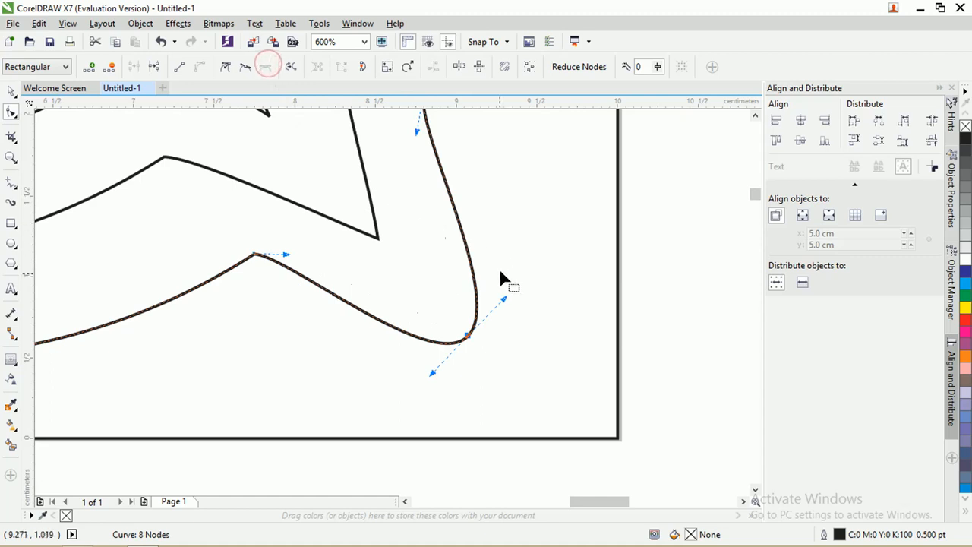
{"action": "key", "text": "ctrl+z"}
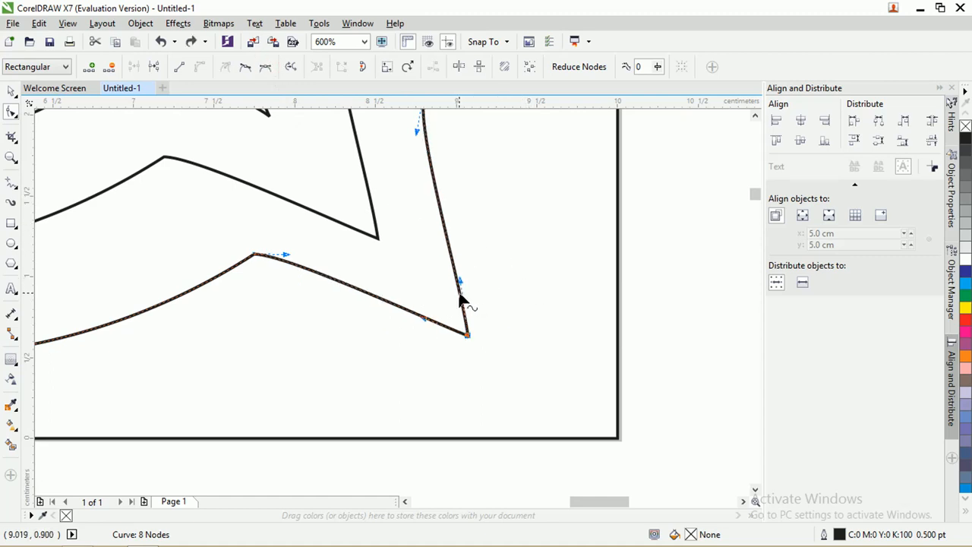
{"action": "double_click", "coordinate": [459, 294]}
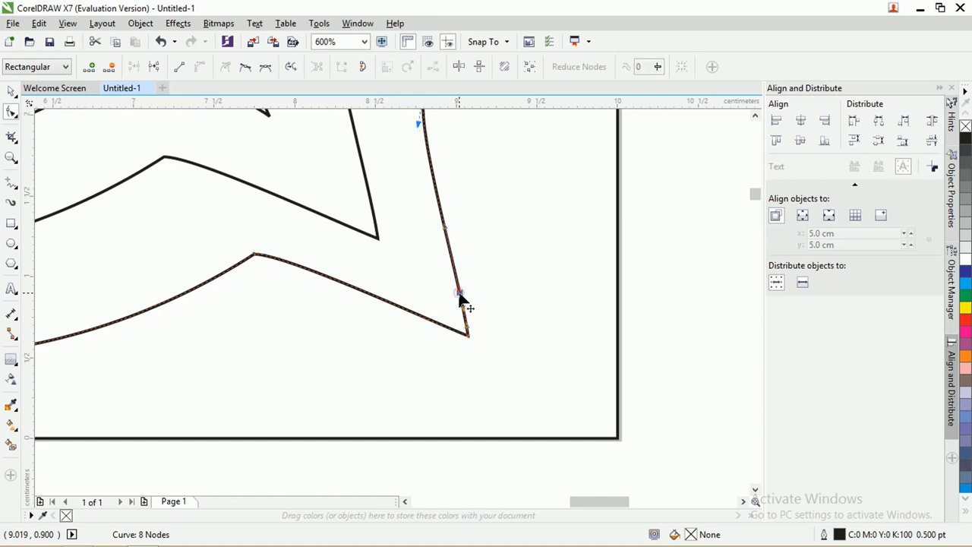
{"action": "double_click", "coordinate": [426, 319]}
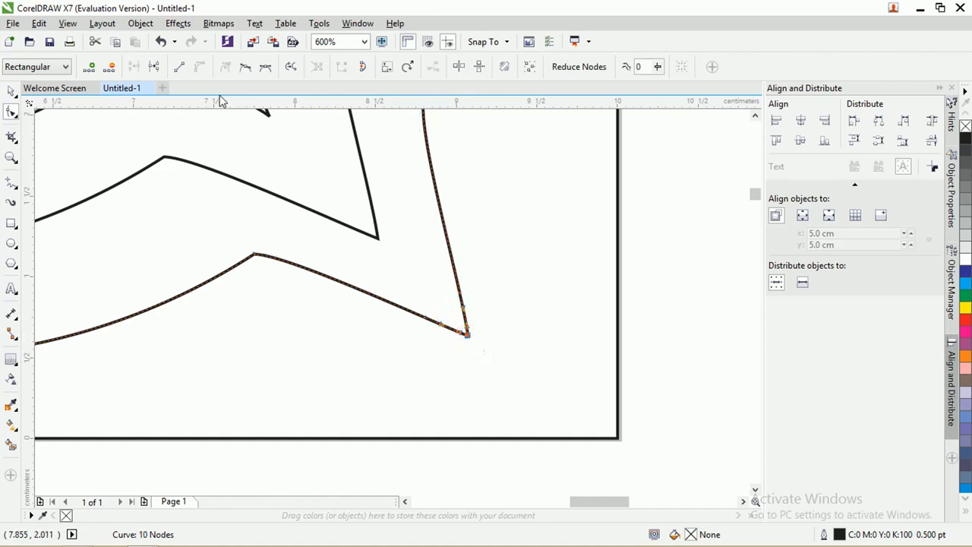
{"action": "left_click", "coordinate": [110, 67]}
Adjust the handles of the two nodes at the copied outline's tail to form a narrow rounded tip.
{"action": "left_click", "coordinate": [458, 299]}
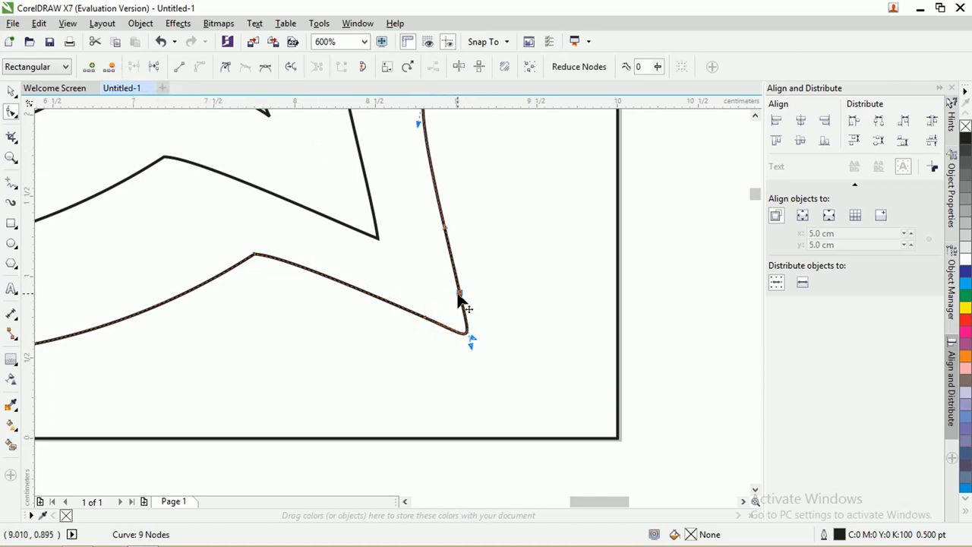
{"action": "left_click_drag", "start_coordinate": [478, 344], "coordinate": [458, 333]}
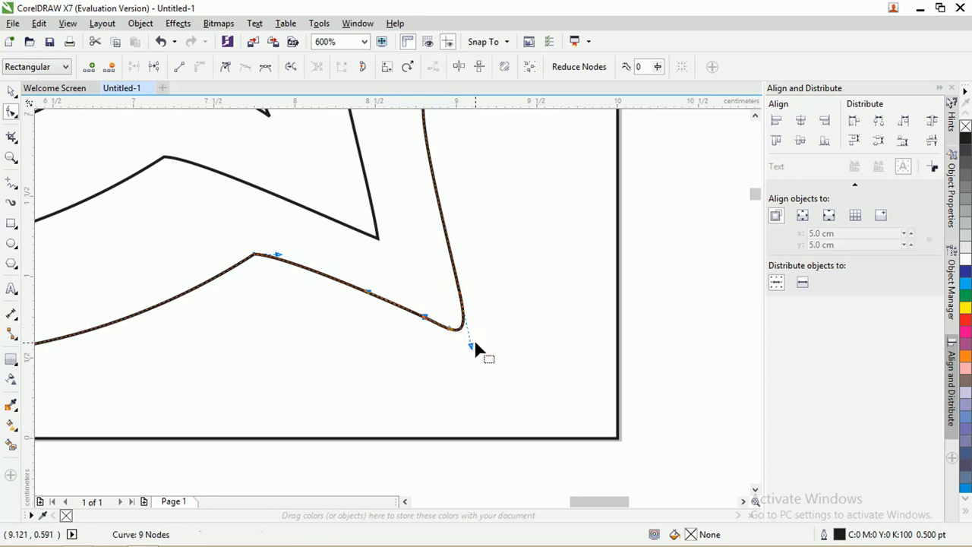
{"action": "left_click", "coordinate": [463, 301]}
{"action": "left_click_drag", "start_coordinate": [469, 346], "coordinate": [471, 331]}
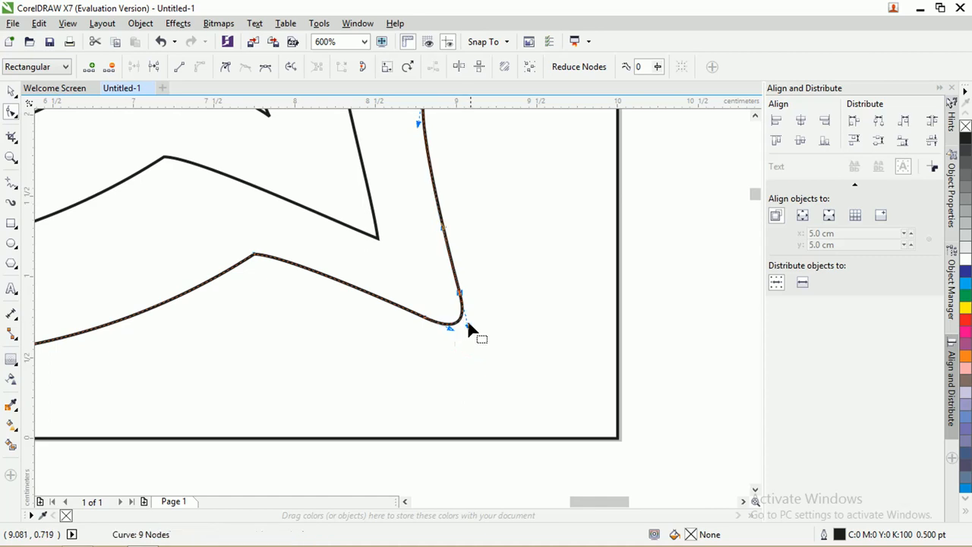
Raise the copied outline's left side node onto the original outline, and add an upper-right node pulled in to meet it there too.
{"action": "scroll", "coordinate": [471, 328], "scroll_direction": "down", "scroll_amount": 5}
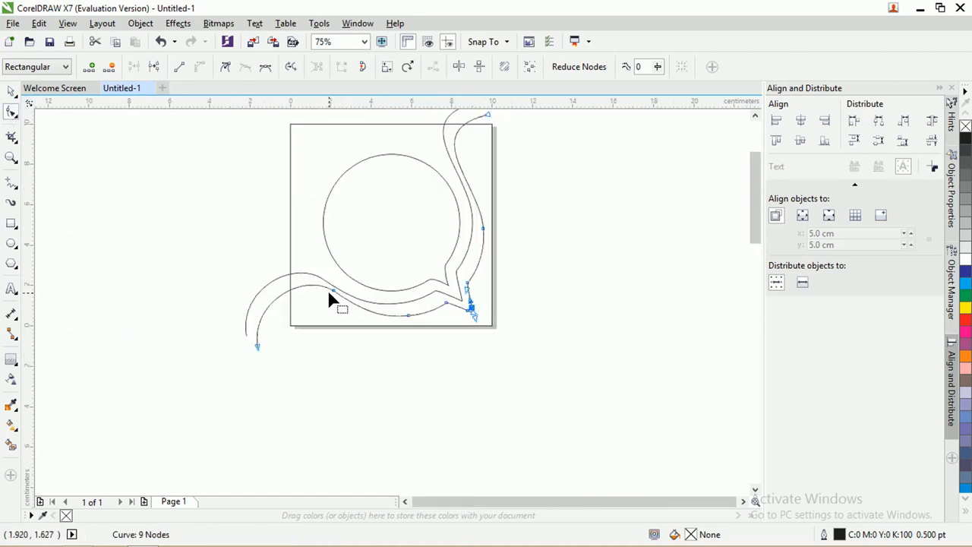
{"action": "left_click_drag", "start_coordinate": [334, 290], "coordinate": [335, 288]}
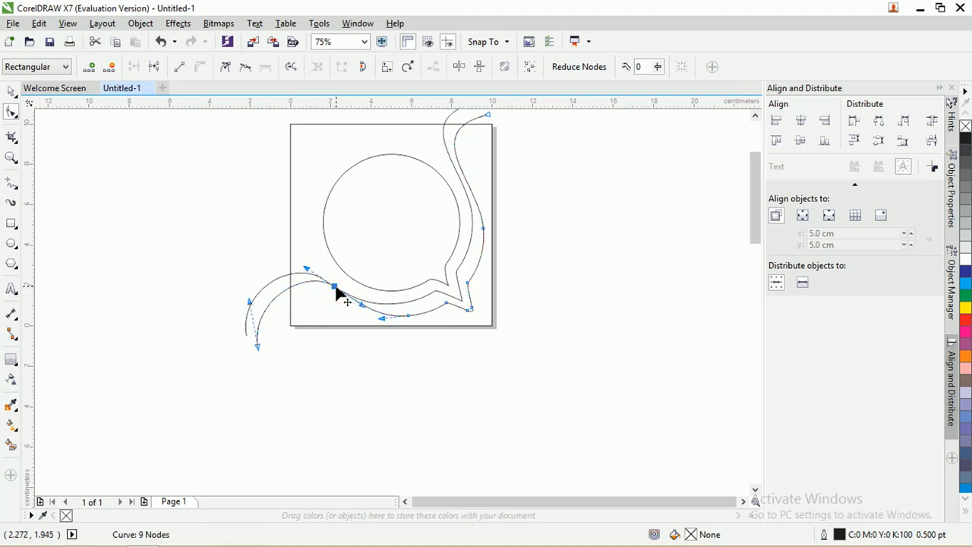
{"action": "left_click", "coordinate": [465, 182]}
{"action": "left_click_drag", "start_coordinate": [465, 180], "coordinate": [474, 217]}
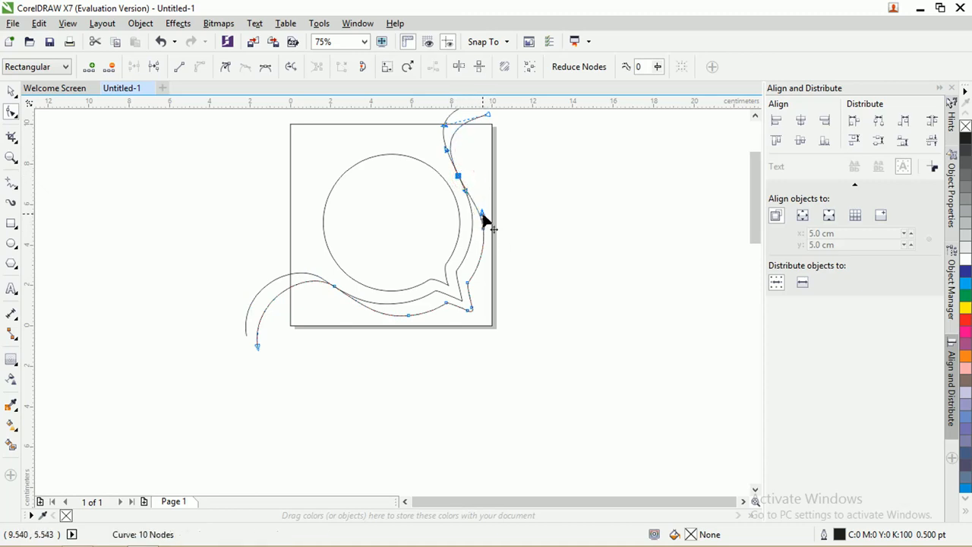
Fine-tune the copied outline's upper-right node and the right side node's upper handle for a smooth curve, and deselect it.
{"action": "scroll", "coordinate": [471, 207], "scroll_direction": "up", "scroll_amount": 1}
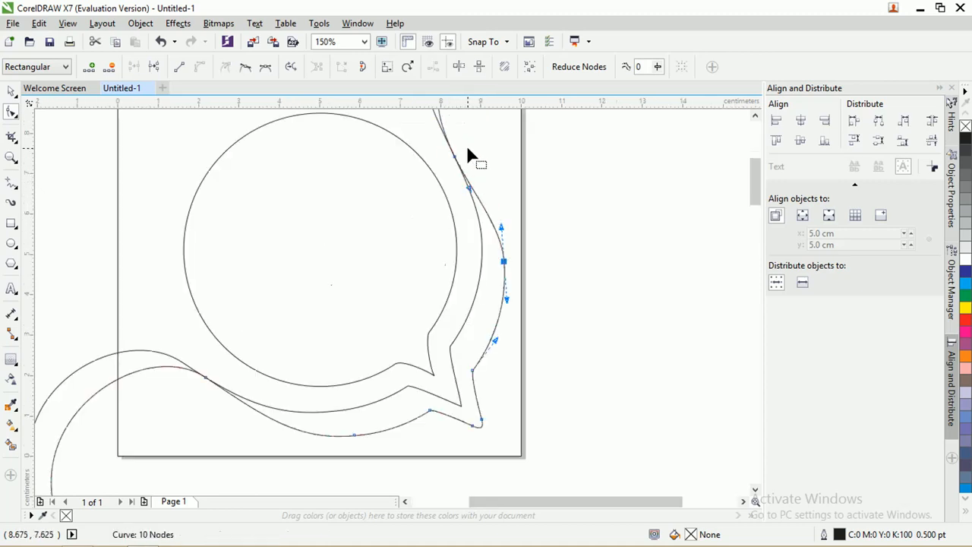
{"action": "left_click_drag", "start_coordinate": [455, 156], "coordinate": [444, 135]}
{"action": "left_click_drag", "start_coordinate": [501, 225], "coordinate": [506, 216]}
{"action": "scroll", "coordinate": [360, 275], "scroll_direction": "down", "scroll_amount": 2}
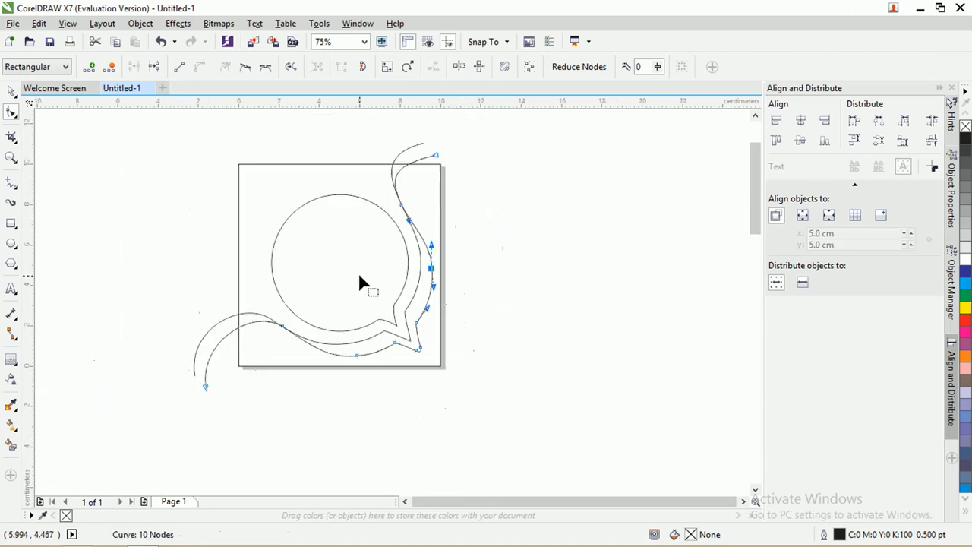
{"action": "left_click", "coordinate": [11, 91]}
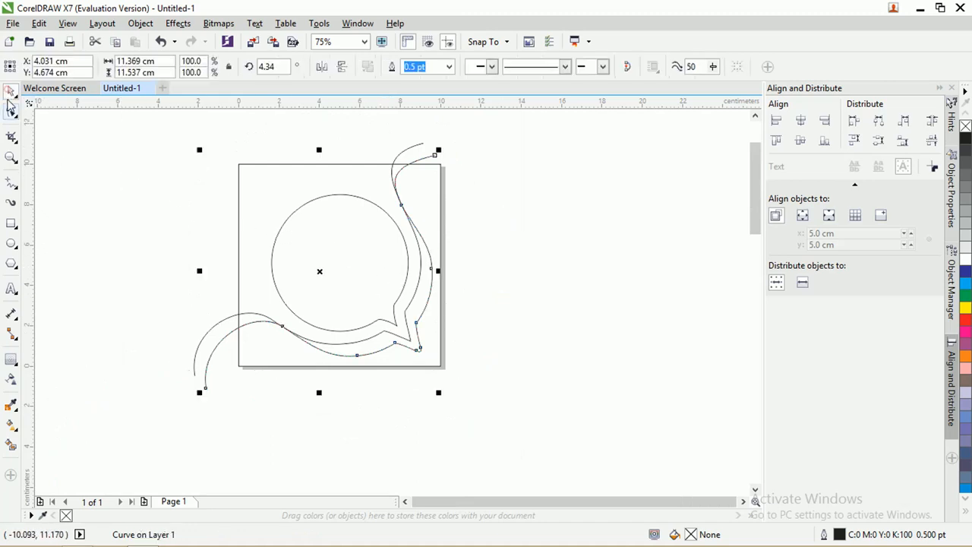
{"action": "left_click", "coordinate": [484, 271]}
{"action": "scroll", "coordinate": [404, 262], "scroll_direction": "up", "scroll_amount": 2}
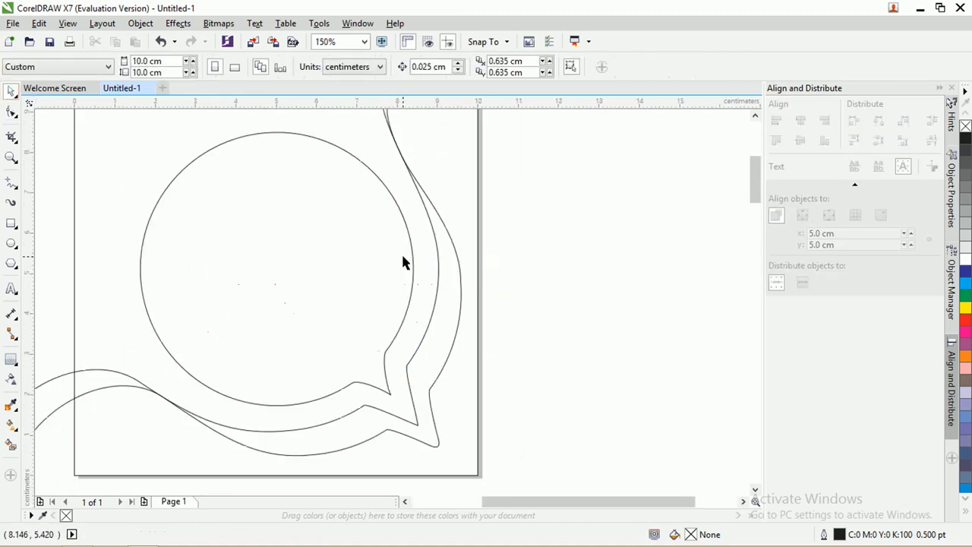
Load the custom colour palette DocPalette_ok and place it in the empty area beside the page.
{"action": "scroll", "coordinate": [403, 262], "scroll_direction": "down", "scroll_amount": 2}
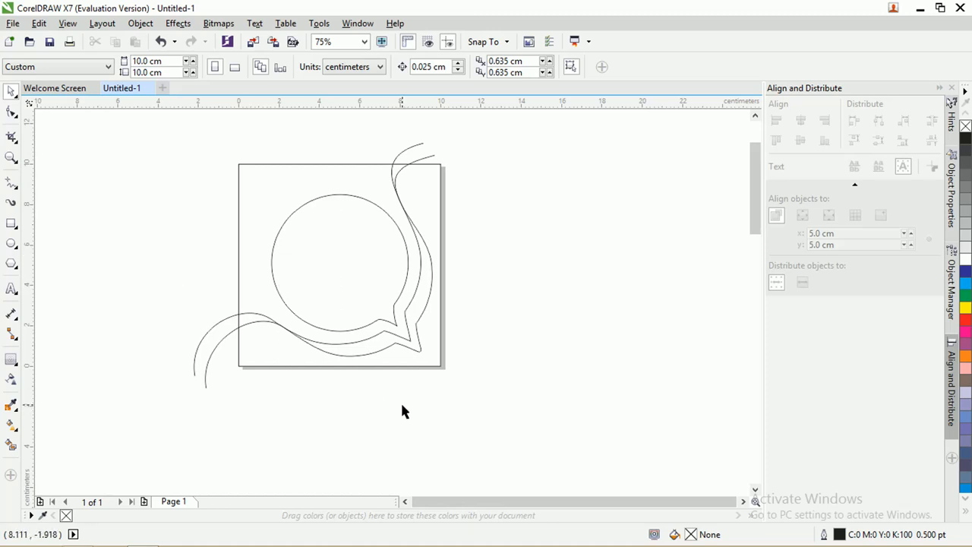
{"action": "double_click", "coordinate": [11, 158]}
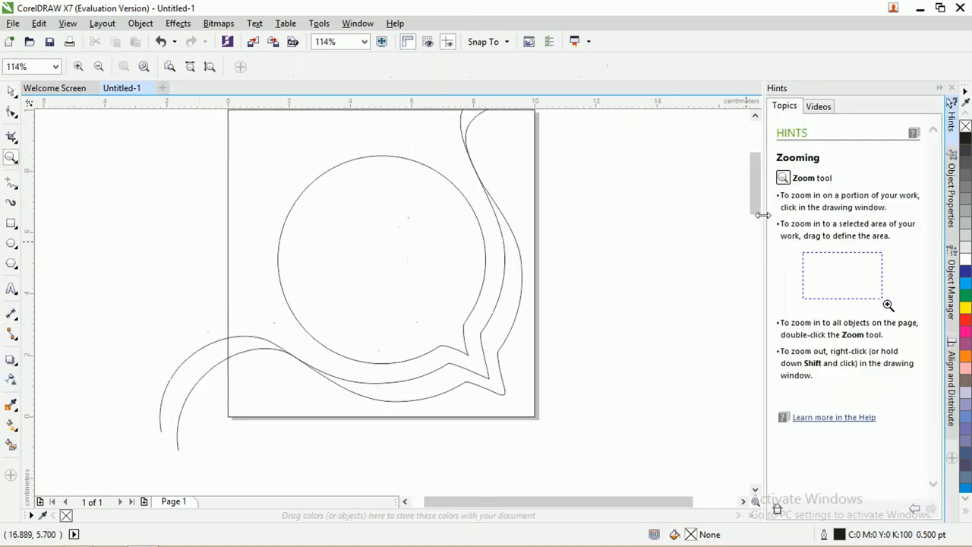
{"action": "left_click_drag", "start_coordinate": [756, 215], "coordinate": [755, 200]}
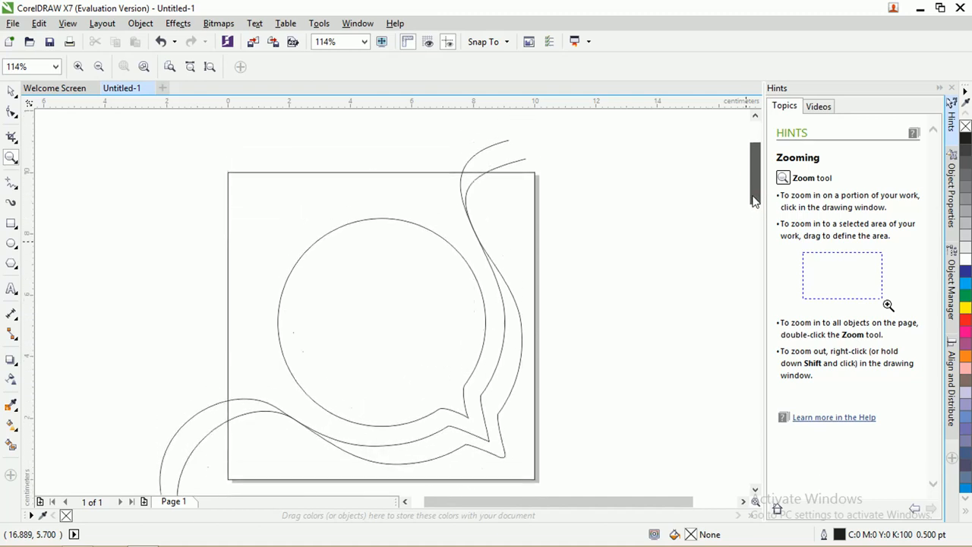
{"action": "left_click", "coordinate": [966, 92]}
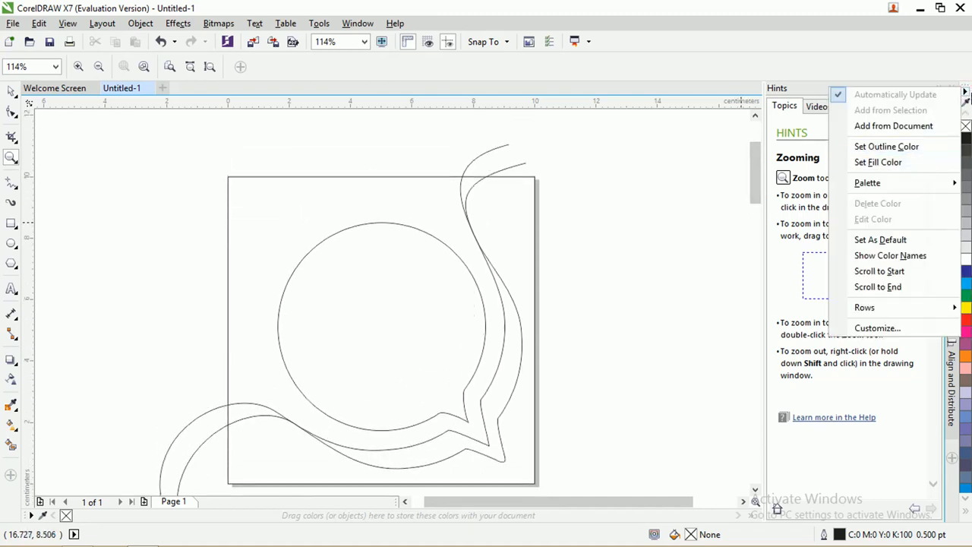
{"action": "left_click", "coordinate": [966, 92]}
{"action": "left_click", "coordinate": [966, 92]}
{"action": "left_click", "coordinate": [966, 92]}
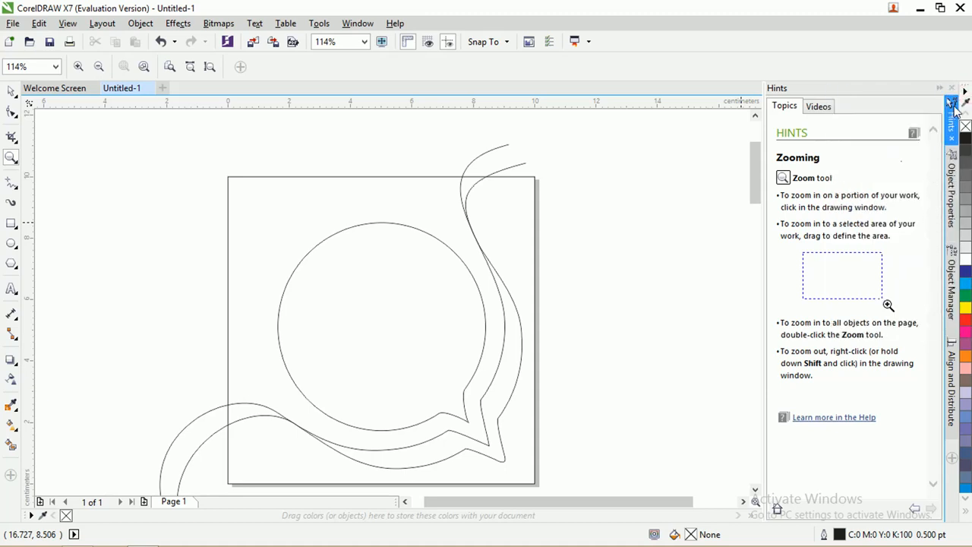
{"action": "left_click", "coordinate": [966, 92]}
{"action": "mouse_move", "coordinate": [925, 186]}
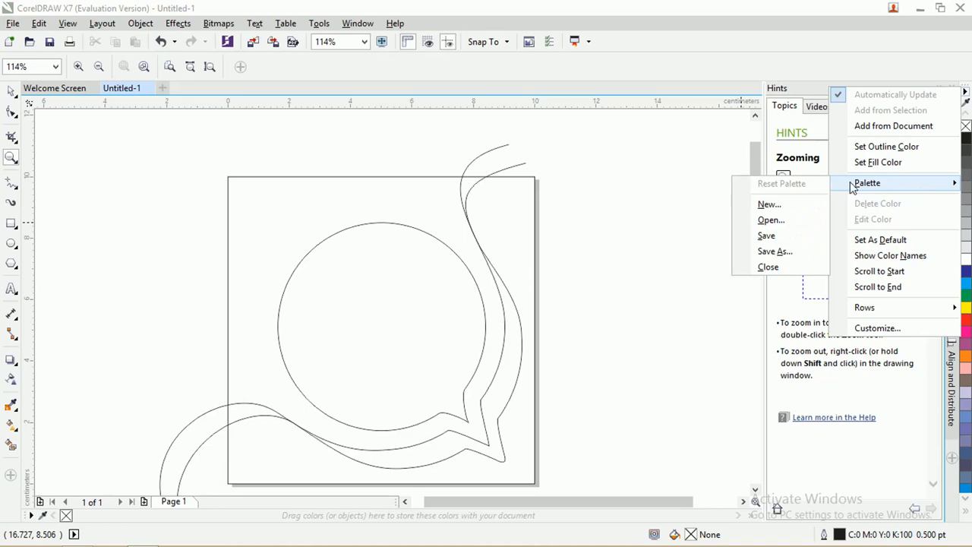
{"action": "left_click", "coordinate": [782, 220]}
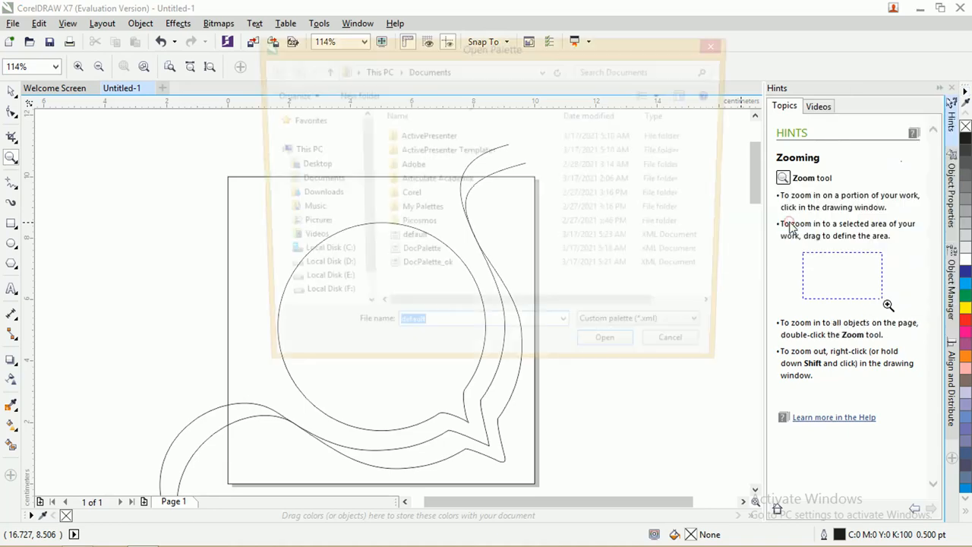
{"action": "left_click", "coordinate": [445, 272]}
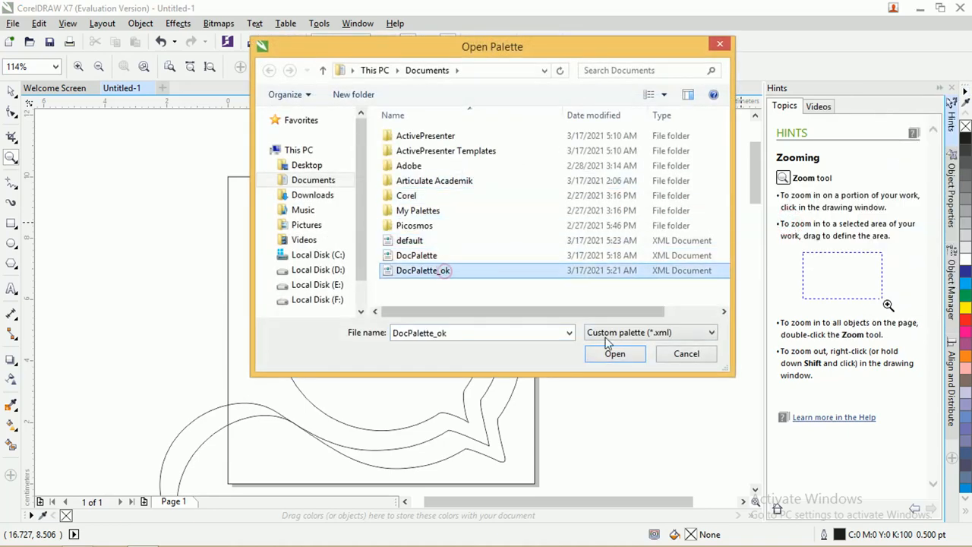
{"action": "left_click", "coordinate": [625, 355]}
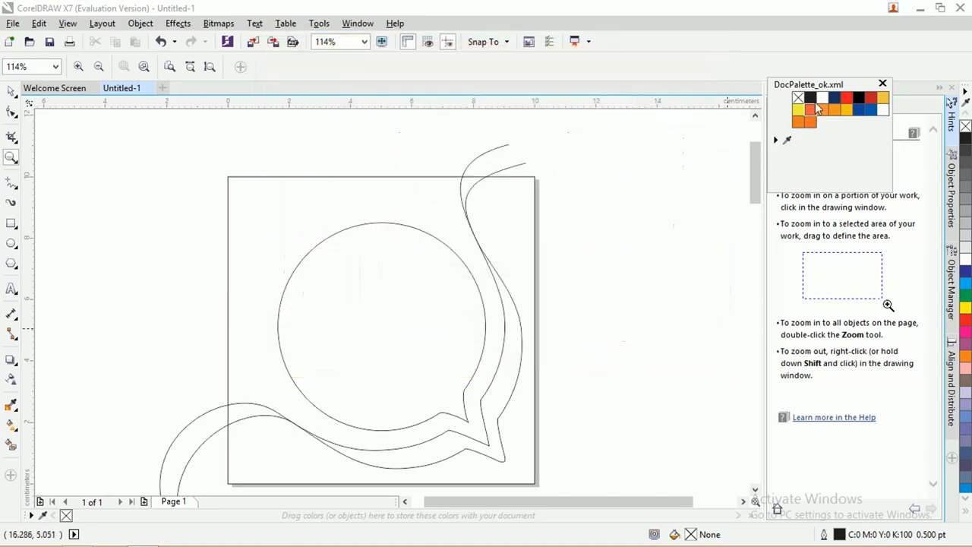
{"action": "left_click_drag", "start_coordinate": [820, 90], "coordinate": [609, 208]}
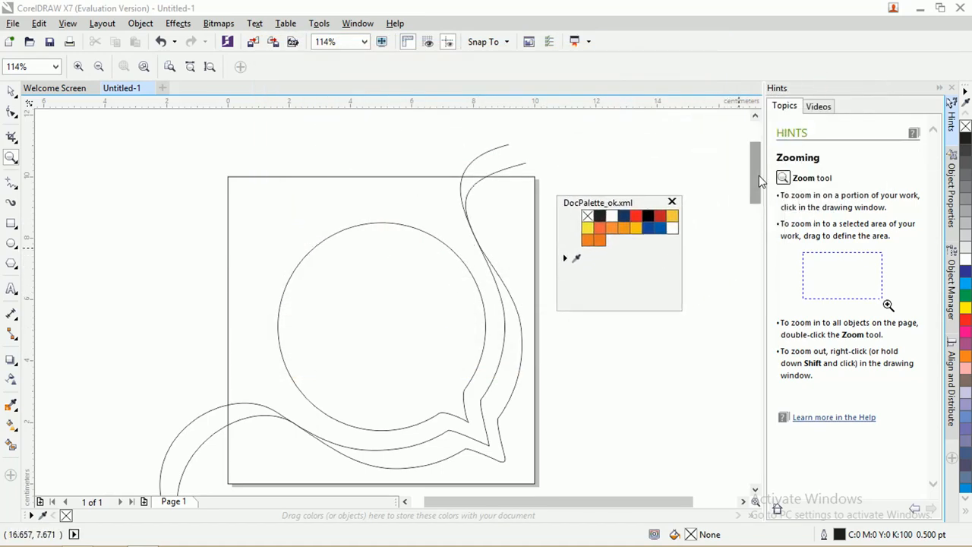
Smart-fill the page area outside the outer wavy outline with a dark blue outline, and recolour its fill to the same blue, C100 M84 Y4 K0.
{"action": "scroll", "coordinate": [759, 176], "scroll_direction": "down", "scroll_amount": 1}
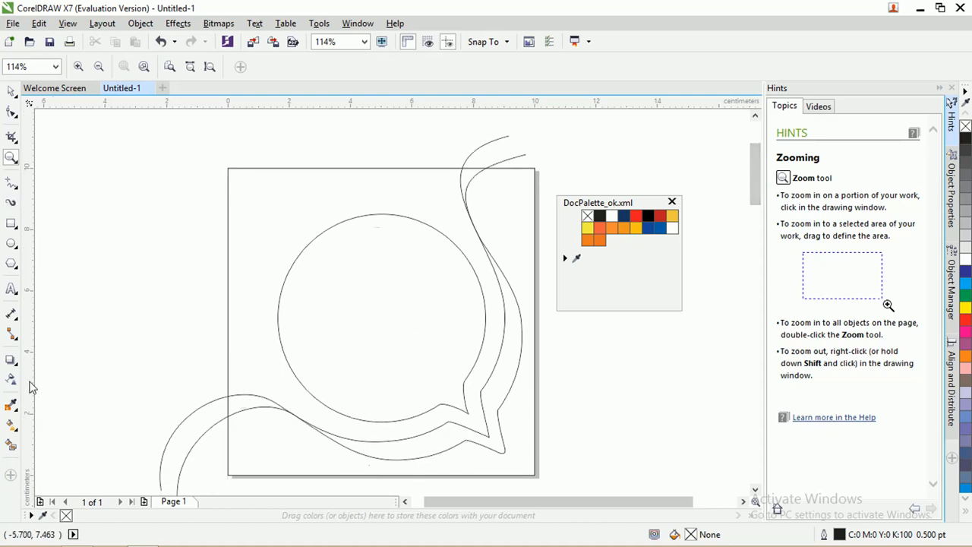
{"action": "left_click", "coordinate": [10, 446]}
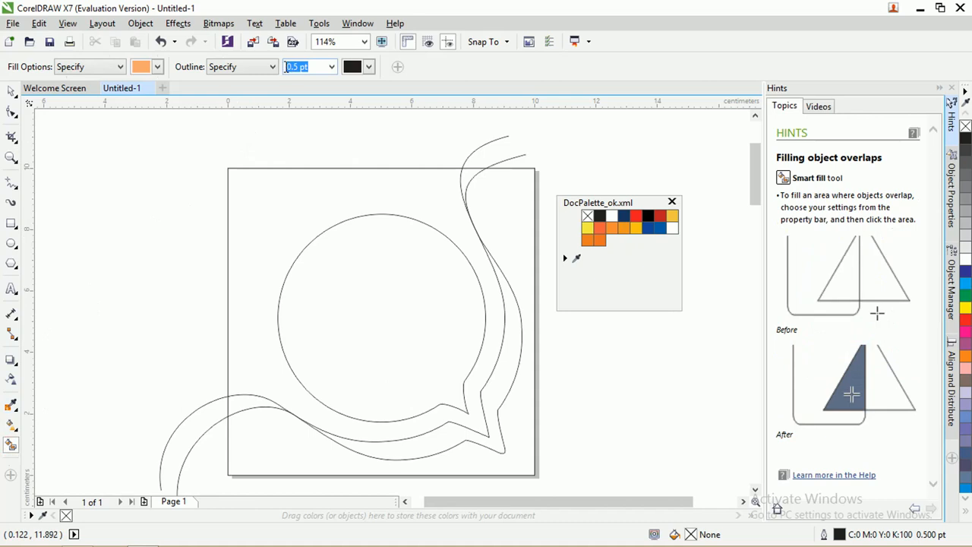
{"action": "left_click", "coordinate": [370, 67]}
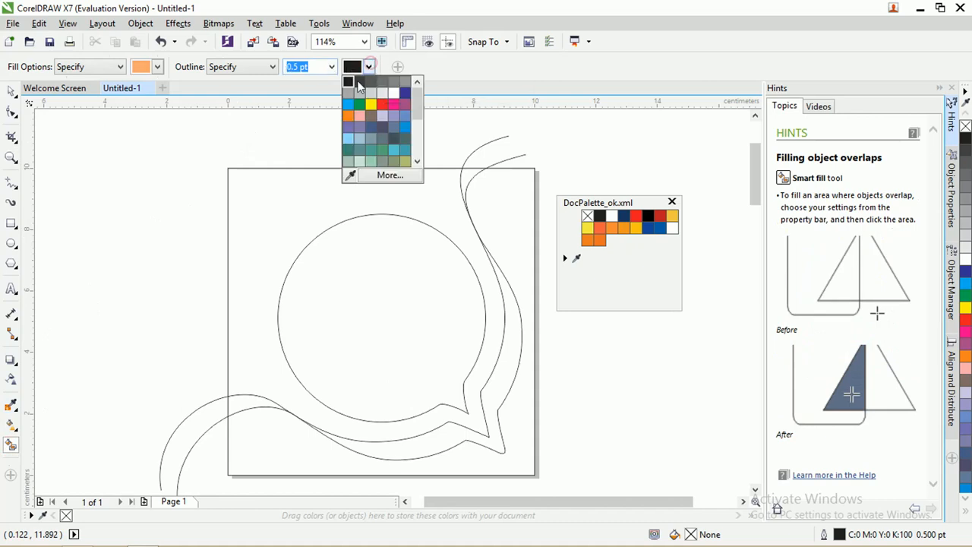
{"action": "left_click", "coordinate": [349, 175]}
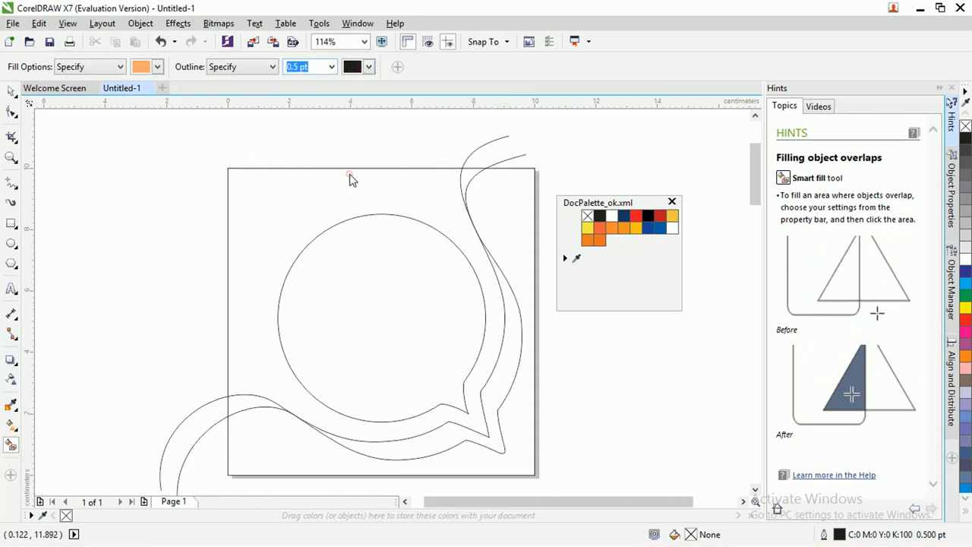
{"action": "left_click", "coordinate": [665, 227]}
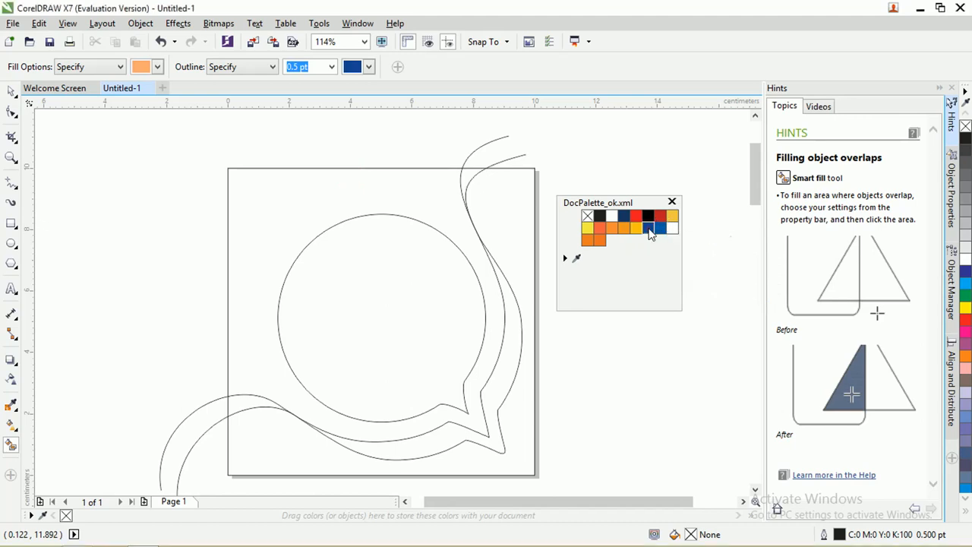
{"action": "left_click", "coordinate": [519, 430]}
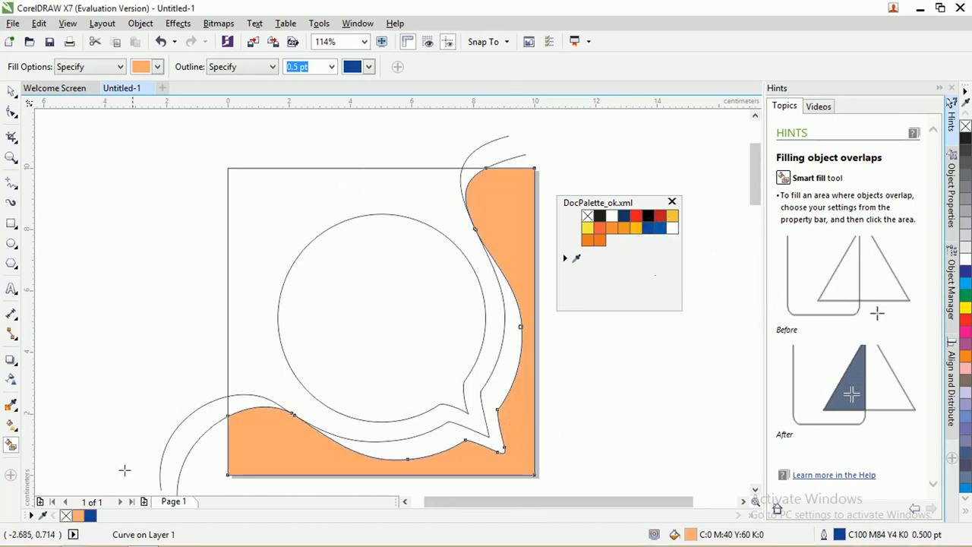
{"action": "left_click", "coordinate": [90, 515]}
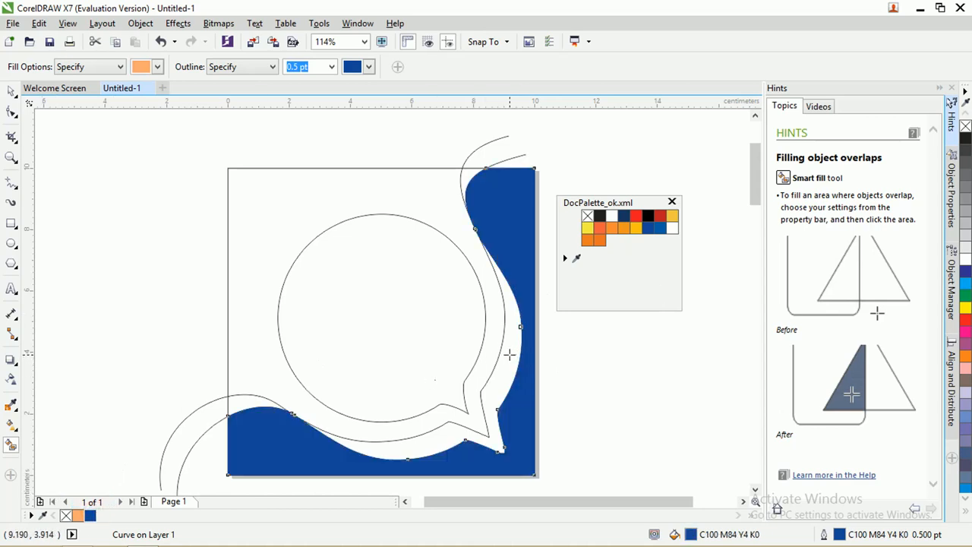
Smart-fill the narrow strip between the two wavy outlines, and sample the lighter blue from DocPalette_ok into the document palette.
{"action": "key", "text": "ctrl+z"}
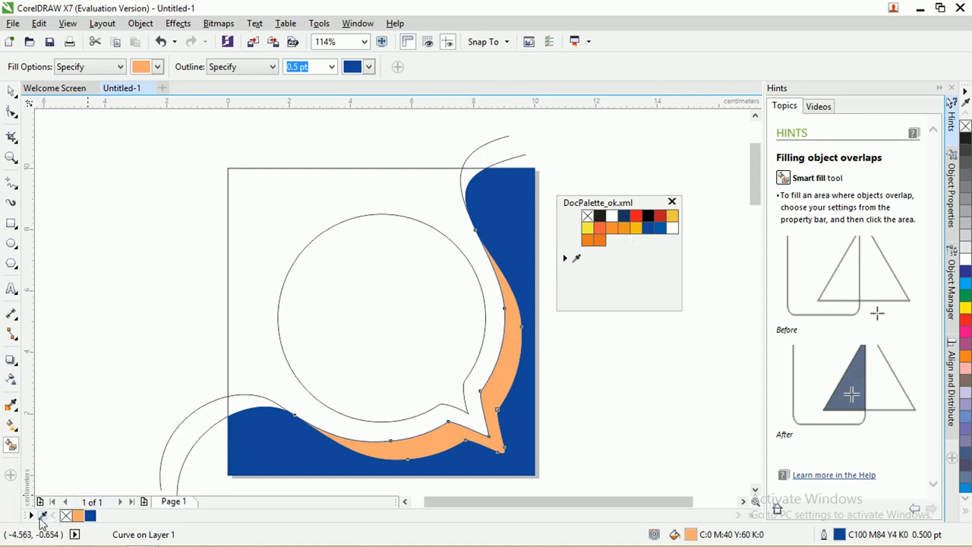
{"action": "left_click", "coordinate": [510, 350]}
{"action": "key", "text": "ctrl+z"}
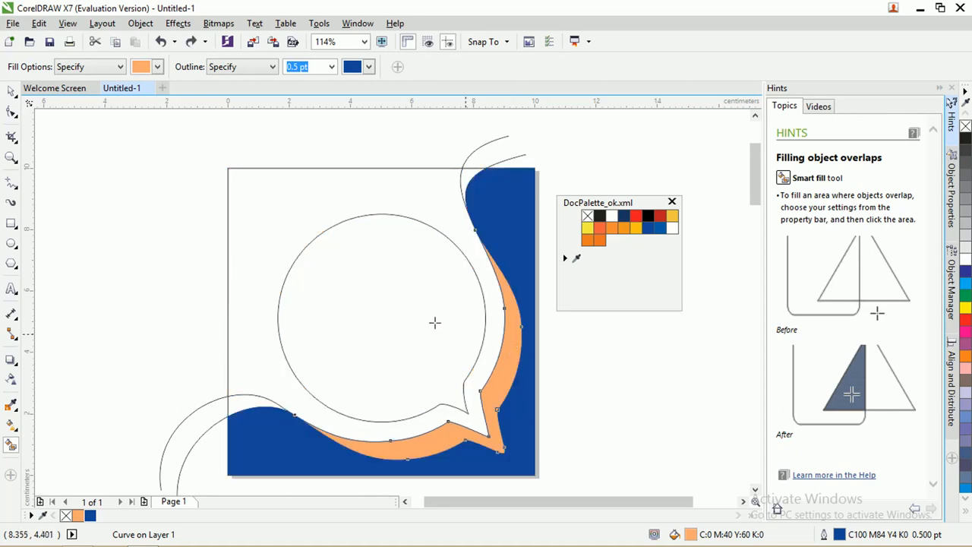
{"action": "left_click", "coordinate": [10, 90]}
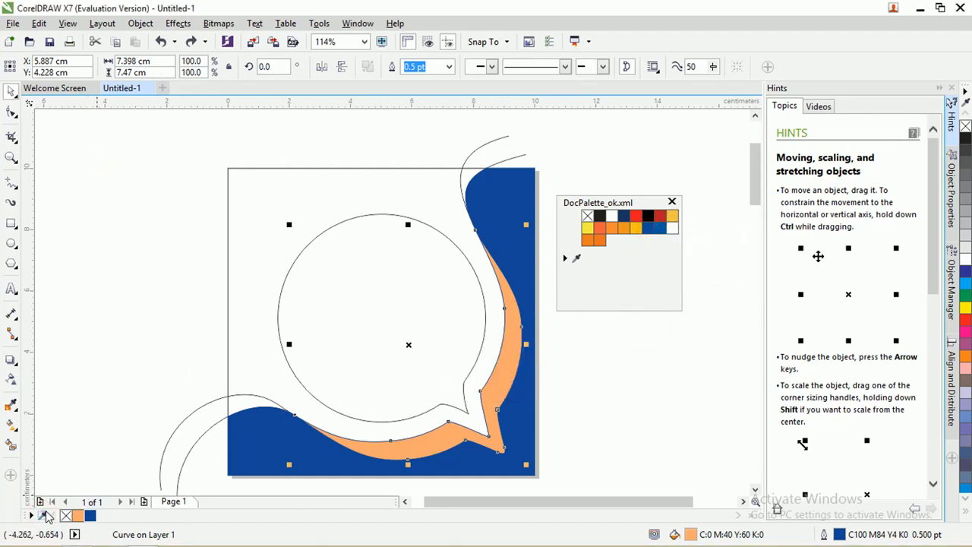
{"action": "left_click", "coordinate": [46, 516]}
{"action": "left_click", "coordinate": [662, 230]}
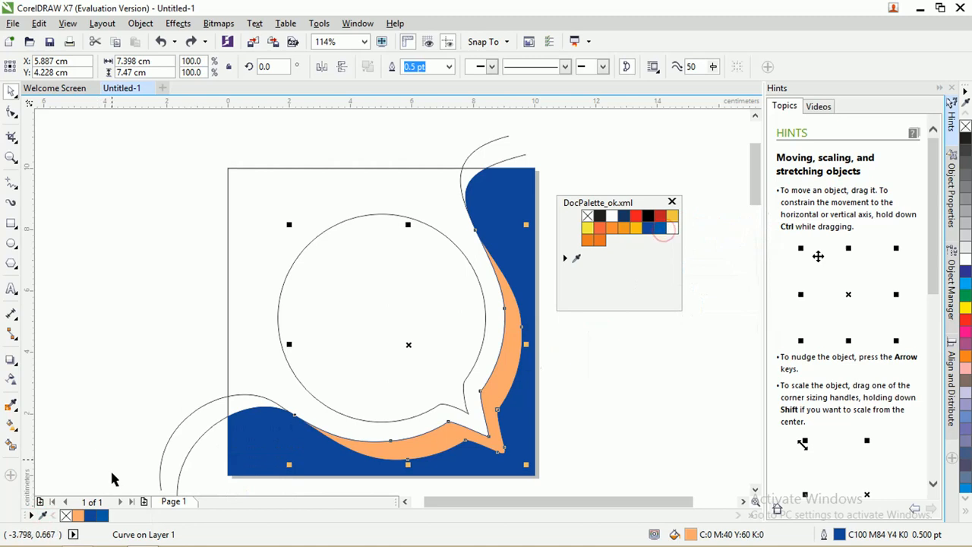
Fill the strip between the two wavy outlines with the lighter blue, C100 M68 Y4 K0, and deselect it.
{"action": "left_click", "coordinate": [91, 516]}
{"action": "left_click", "coordinate": [98, 370]}
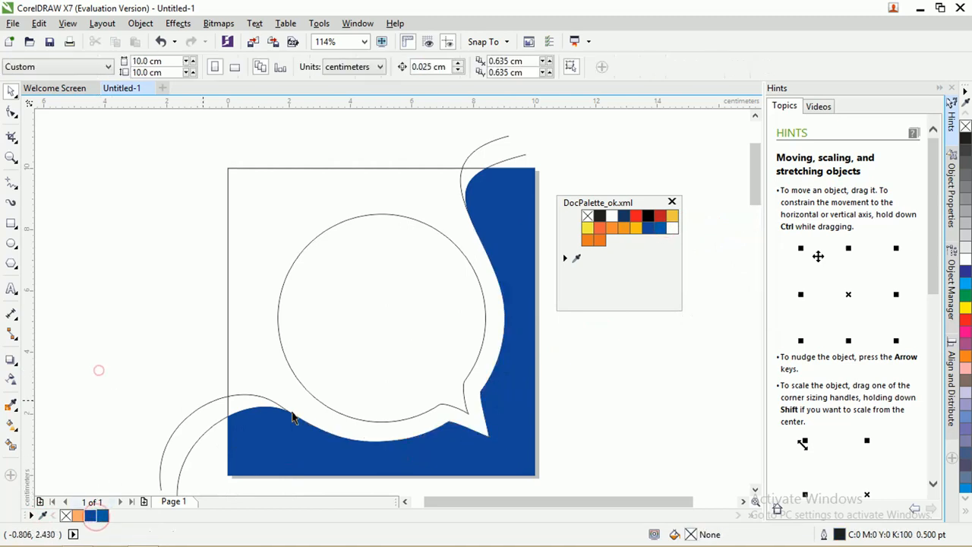
{"action": "left_click", "coordinate": [490, 375]}
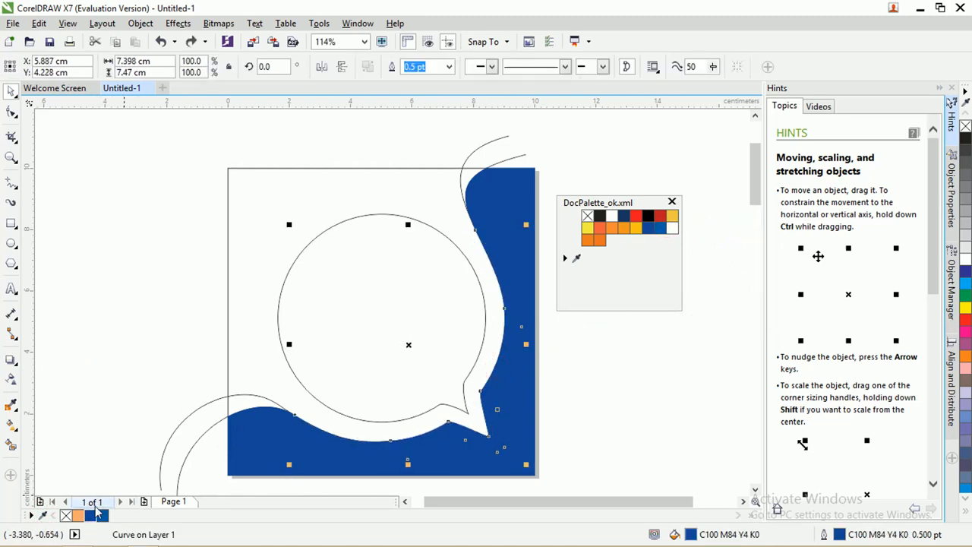
{"action": "left_click", "coordinate": [102, 517]}
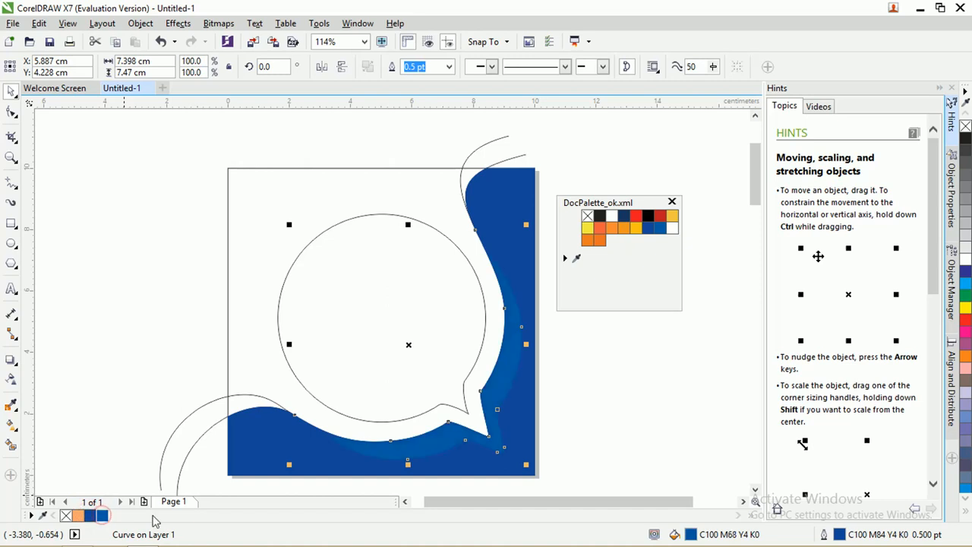
{"action": "left_click", "coordinate": [566, 408]}
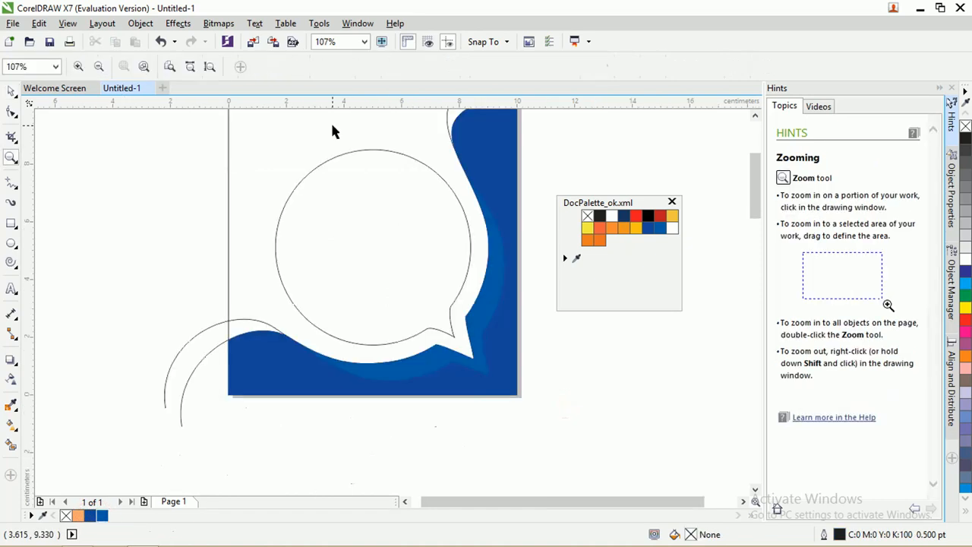
Fill the strip with dark blue, C100 M84 Y4 K0, and the outer page area with lighter blue, C100 M68 Y4 K0.
{"action": "left_click", "coordinate": [485, 303]}
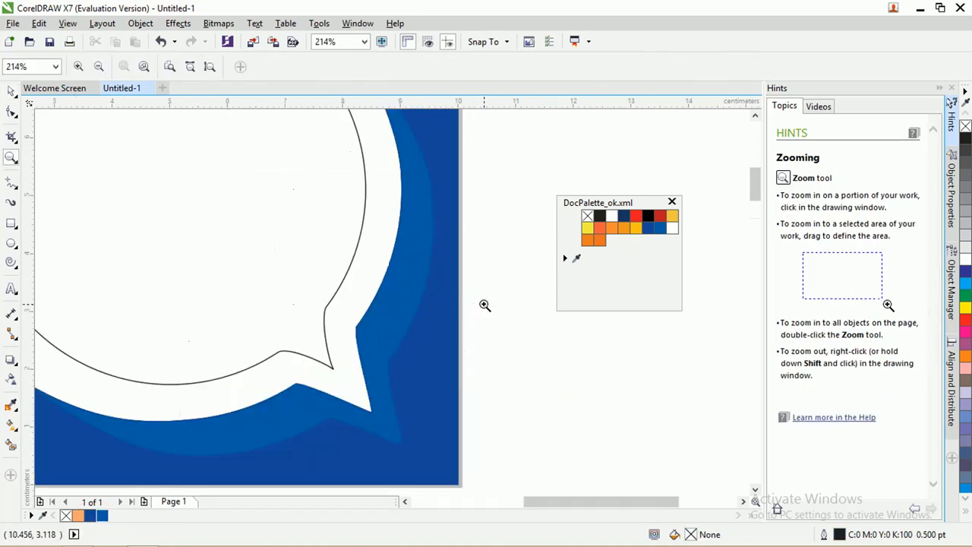
{"action": "right_click", "coordinate": [478, 303]}
{"action": "left_click", "coordinate": [12, 91]}
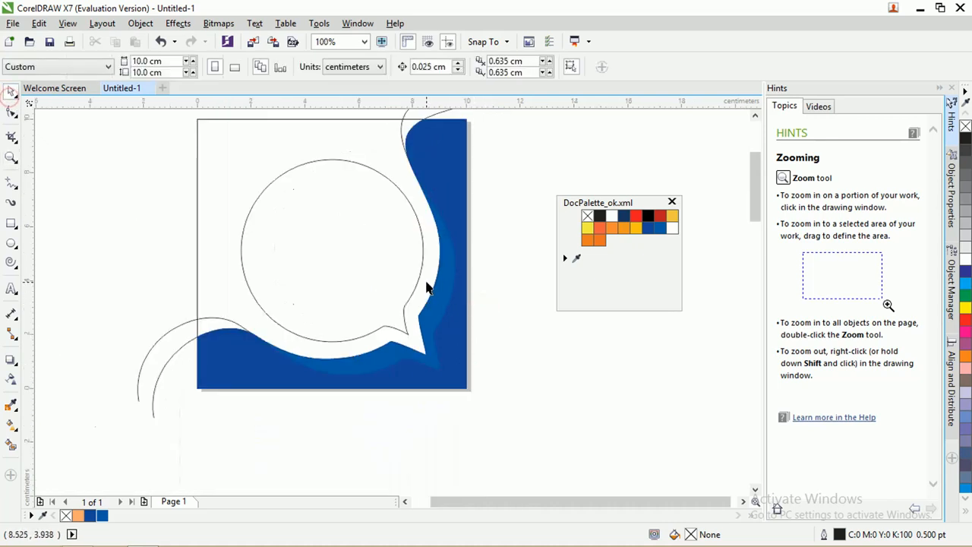
{"action": "left_click", "coordinate": [433, 301]}
{"action": "left_click", "coordinate": [101, 516]}
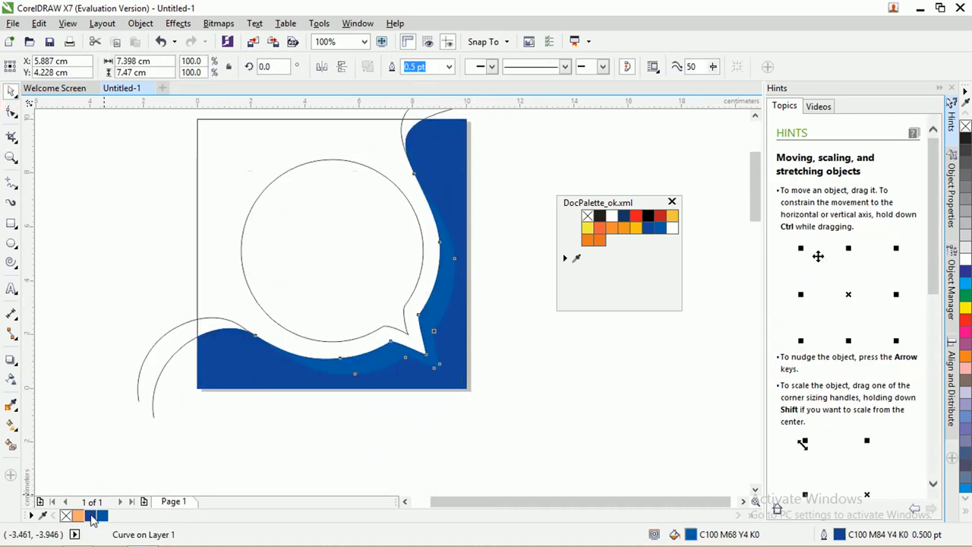
{"action": "left_click", "coordinate": [360, 467]}
{"action": "left_click", "coordinate": [389, 381]}
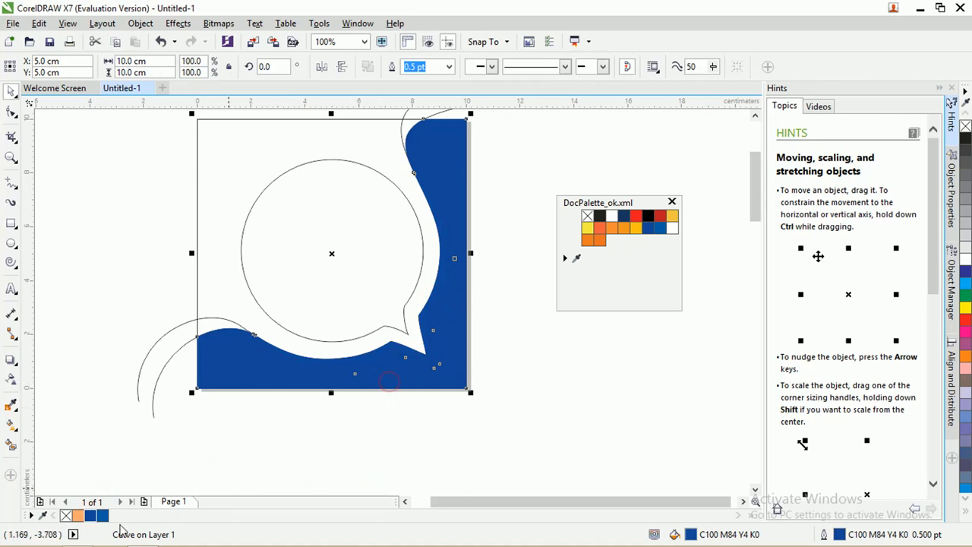
{"action": "left_click", "coordinate": [106, 516]}
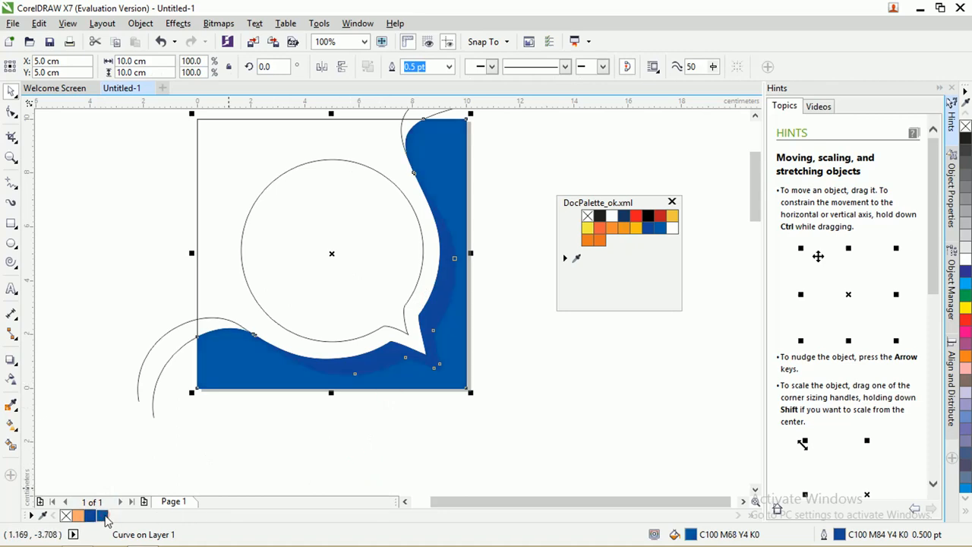
{"action": "left_click", "coordinate": [493, 477]}
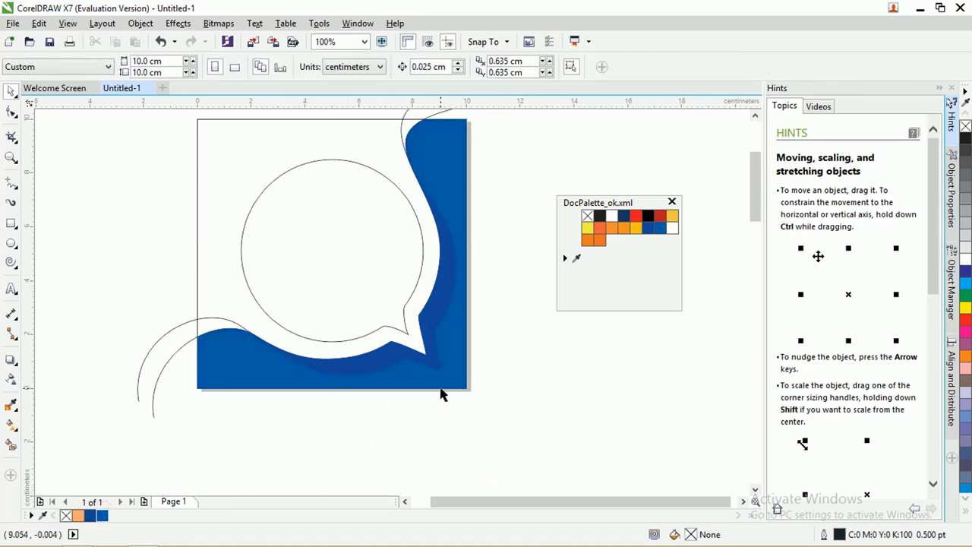
Make two concentric enlarged copies of the inner bubble, about 11.1 and 12.3 cm wide, and move both about 0.55 cm right and 0.65 cm down.
{"action": "key", "text": "z"}
{"action": "left_click_drag", "start_coordinate": [535, 421], "coordinate": [116, 116]}
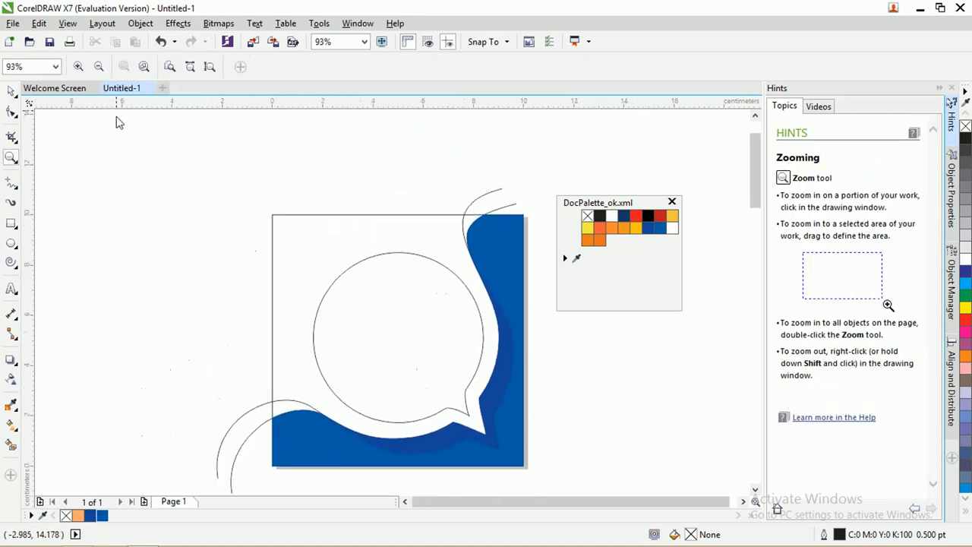
{"action": "left_click", "coordinate": [13, 92]}
{"action": "left_click", "coordinate": [434, 263]}
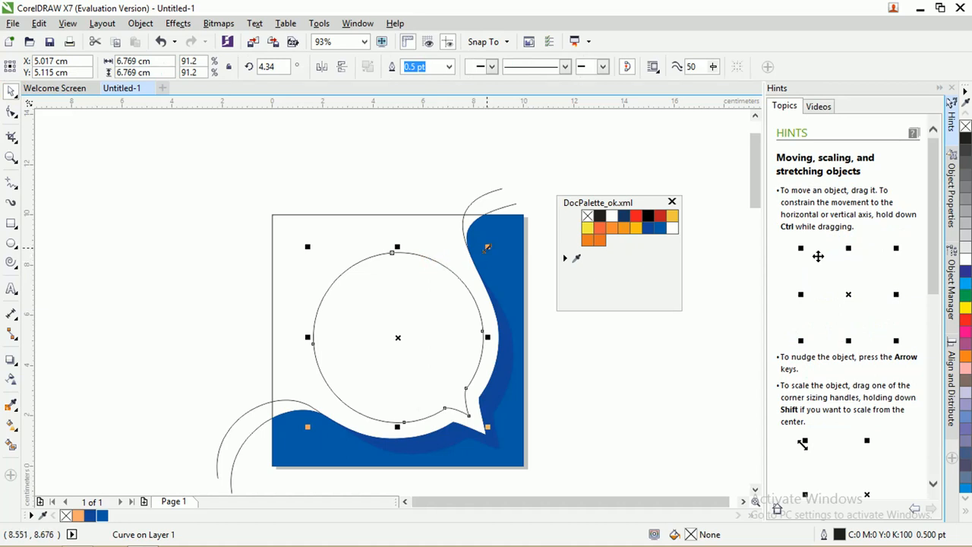
{"action": "left_click_drag", "start_coordinate": [488, 247], "coordinate": [586, 193]}
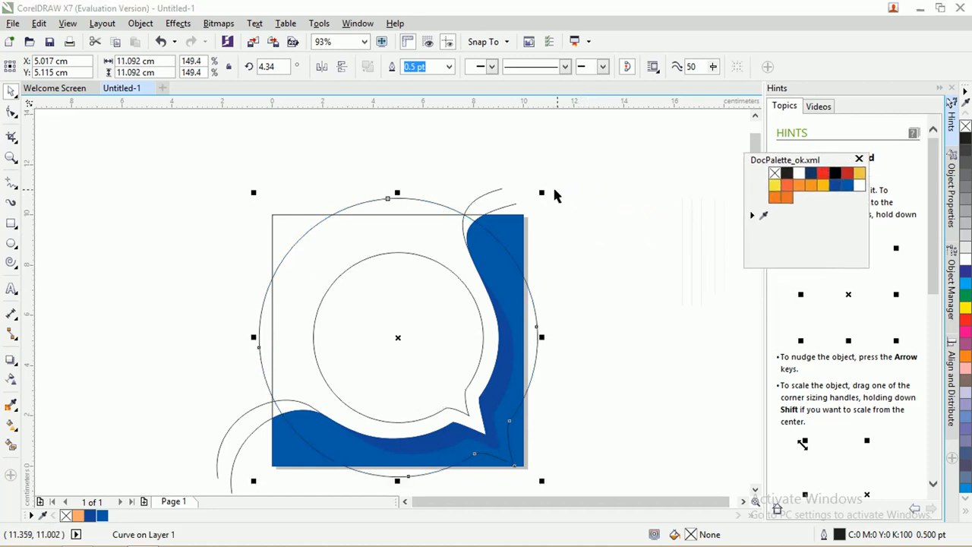
{"action": "mouse_move", "coordinate": [543, 193]}
{"action": "left_mouse_down"}
{"action": "mouse_move", "coordinate": [530, 202]}
{"action": "mouse_move", "coordinate": [559, 182]}
{"action": "left_mouse_up"}
{"action": "left_click", "coordinate": [449, 209], "text": "shift"}
{"action": "left_click_drag", "start_coordinate": [439, 201], "coordinate": [453, 219]}
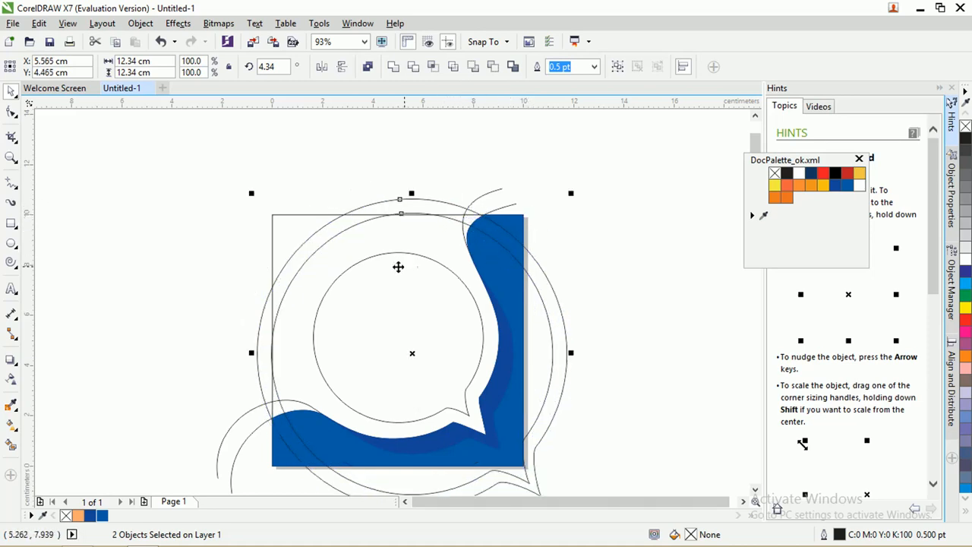
Smart-fill the page's upper-left corner outside the outer enlarged bubble and the strip between the two enlarged outlines with orange, then deselect.
{"action": "left_click", "coordinate": [298, 199]}
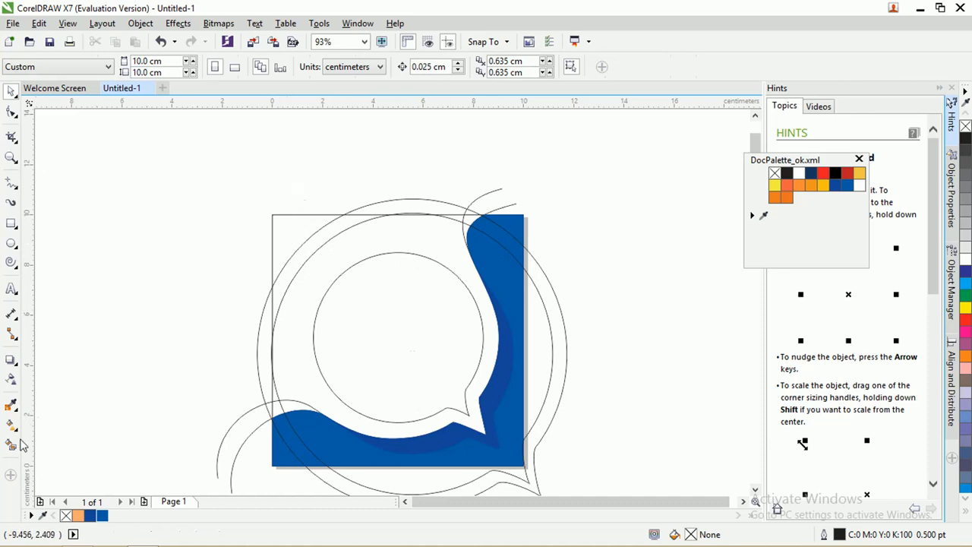
{"action": "left_click", "coordinate": [11, 446]}
{"action": "left_click", "coordinate": [284, 240]}
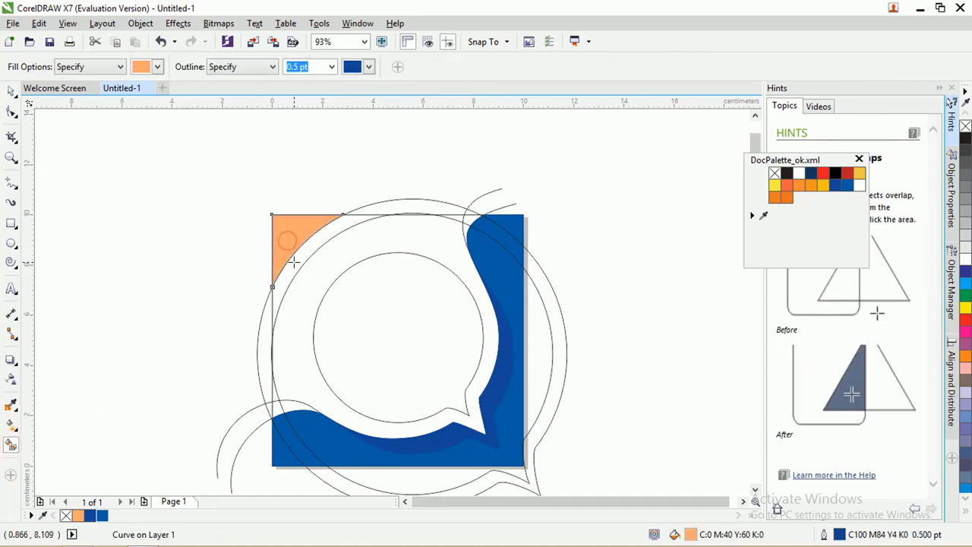
{"action": "left_click", "coordinate": [282, 257]}
{"action": "left_click", "coordinate": [11, 90]}
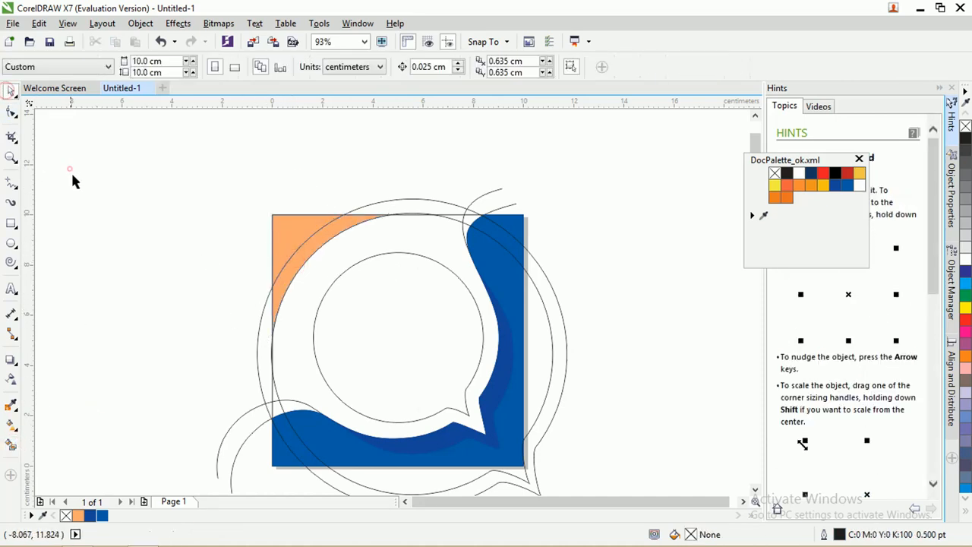
{"action": "left_click", "coordinate": [69, 169]}
Fill the upper-left corner piece with dark blue, C100 M84 Y4 K0, and the strip beside it with lighter blue, C100 M68 Y4 K0.
{"action": "left_click", "coordinate": [289, 233]}
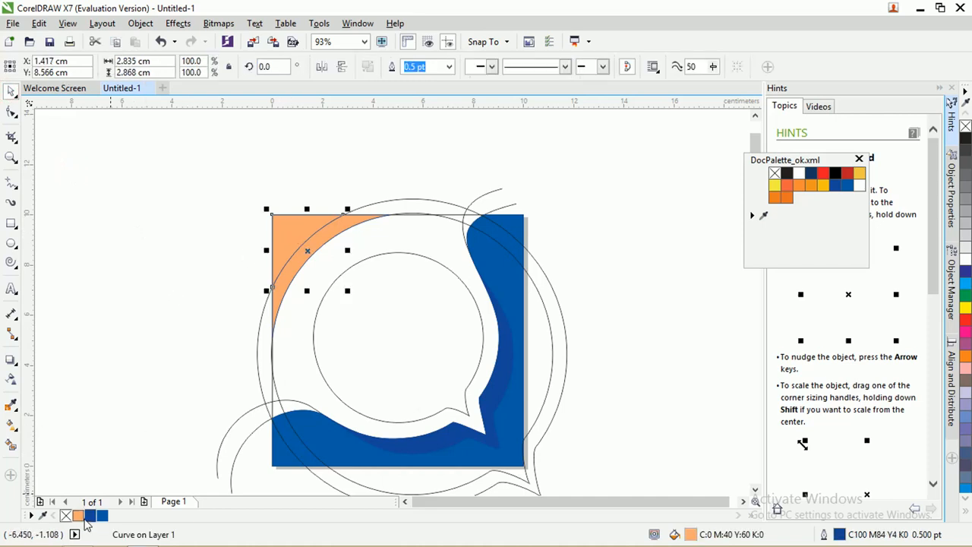
{"action": "left_click", "coordinate": [94, 515]}
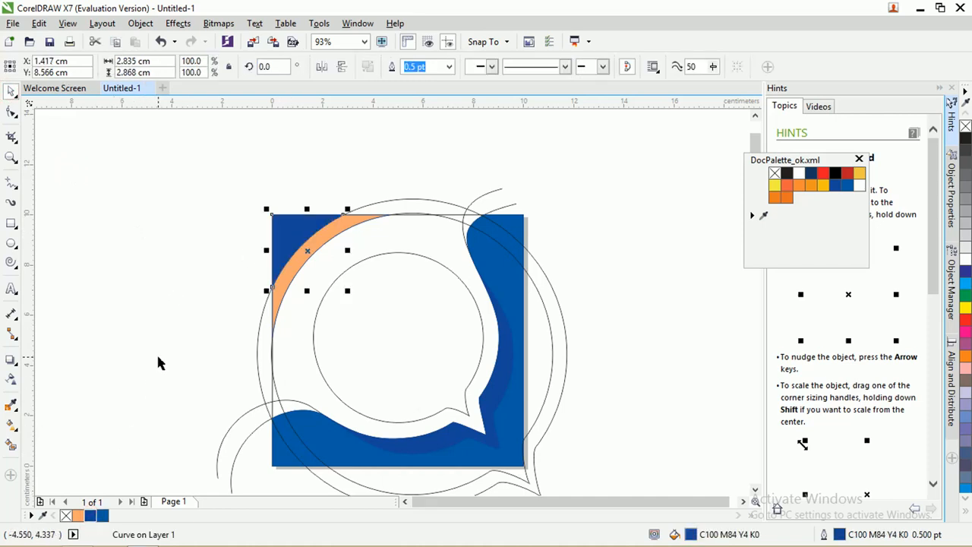
{"action": "left_click", "coordinate": [320, 239]}
{"action": "left_click", "coordinate": [321, 237]}
{"action": "left_click", "coordinate": [215, 241]}
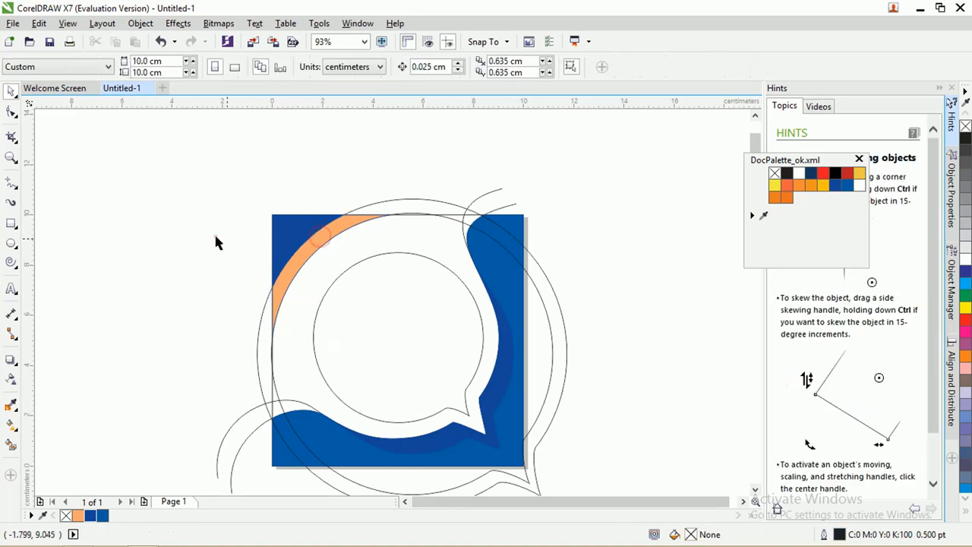
{"action": "left_click", "coordinate": [319, 250]}
{"action": "left_click", "coordinate": [102, 515]}
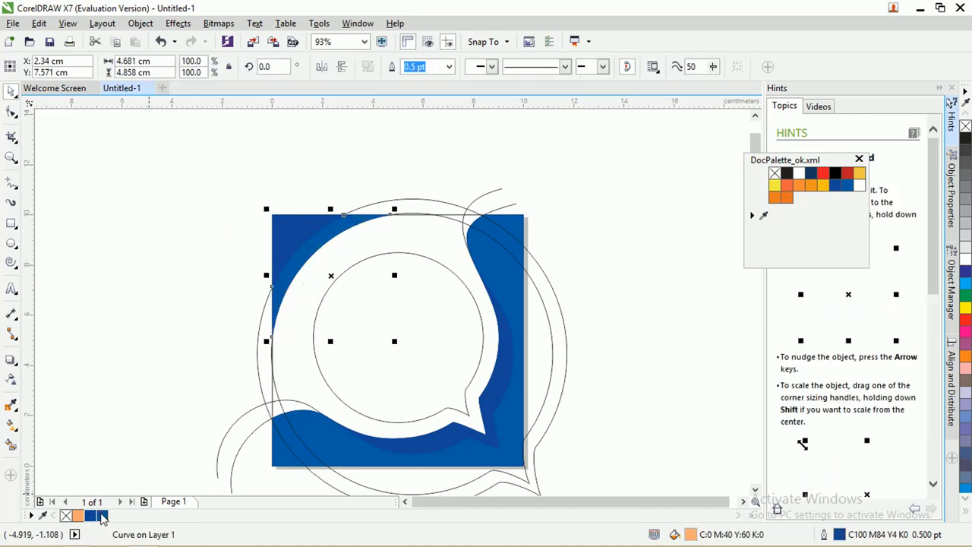
{"action": "left_click", "coordinate": [189, 250]}
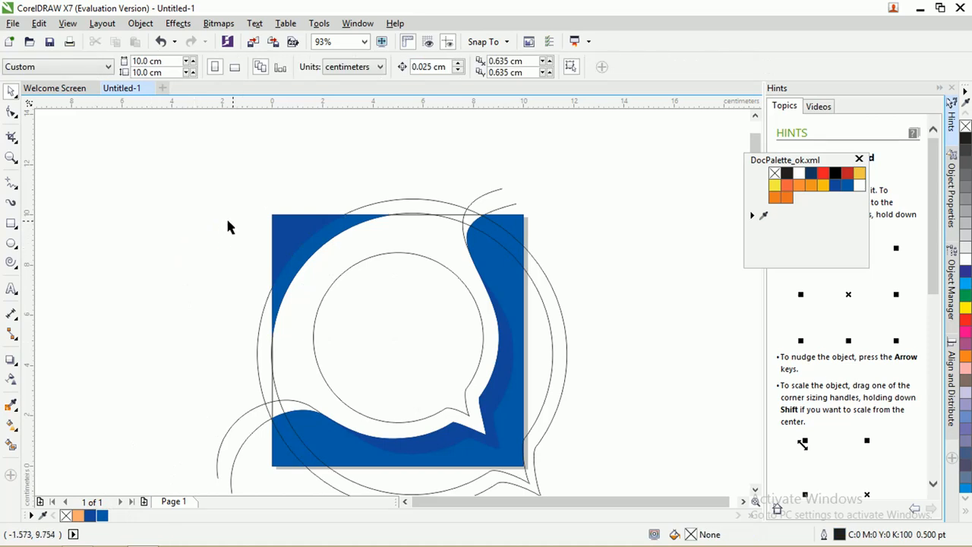
Try smart-filling the inner speech bubble with lighter blue, C100 M68 Y4 K0, and undo that fill.
{"action": "left_click", "coordinate": [12, 445]}
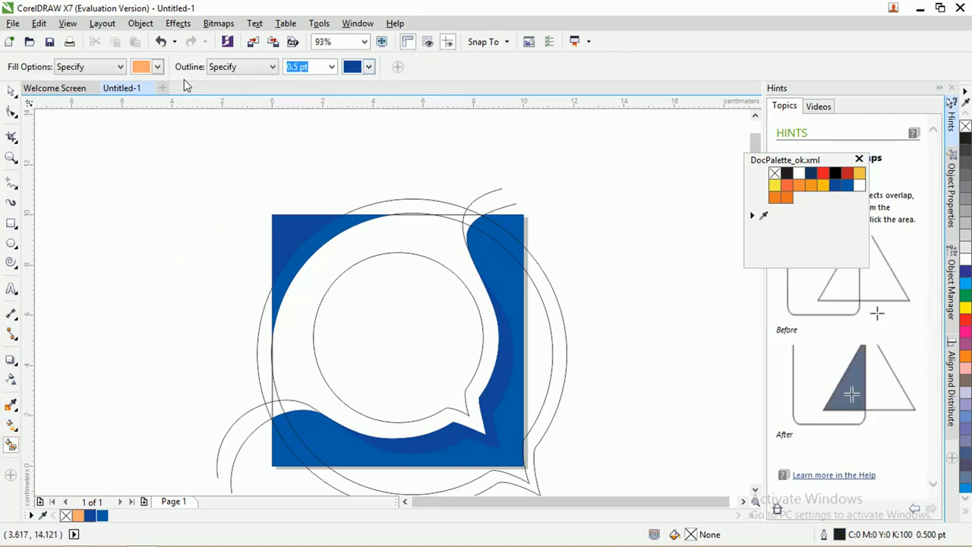
{"action": "left_click", "coordinate": [157, 67]}
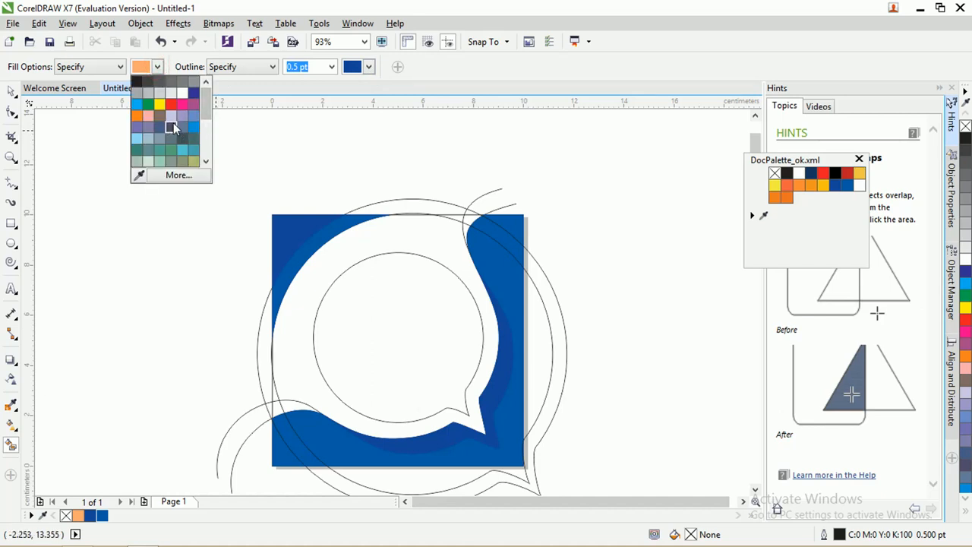
{"action": "left_click", "coordinate": [139, 176]}
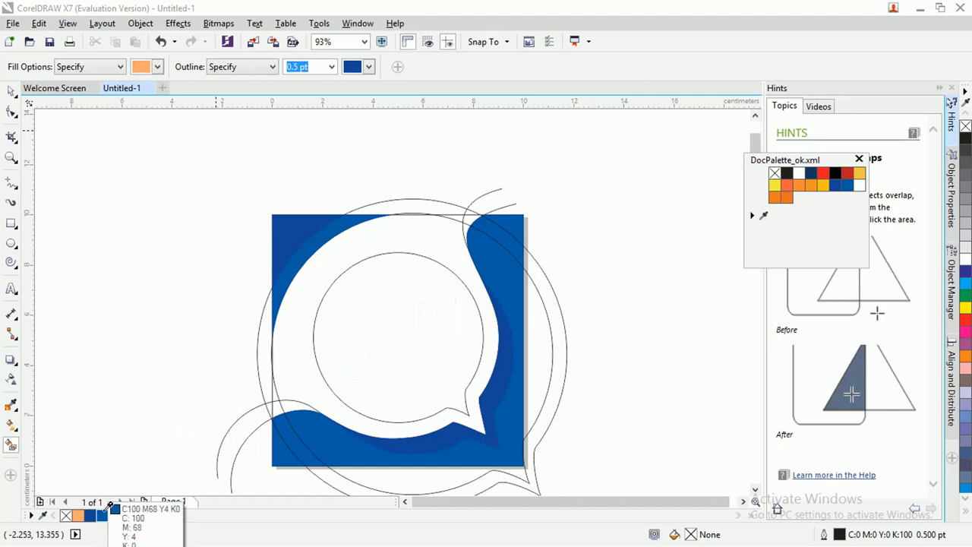
{"action": "left_click", "coordinate": [111, 505]}
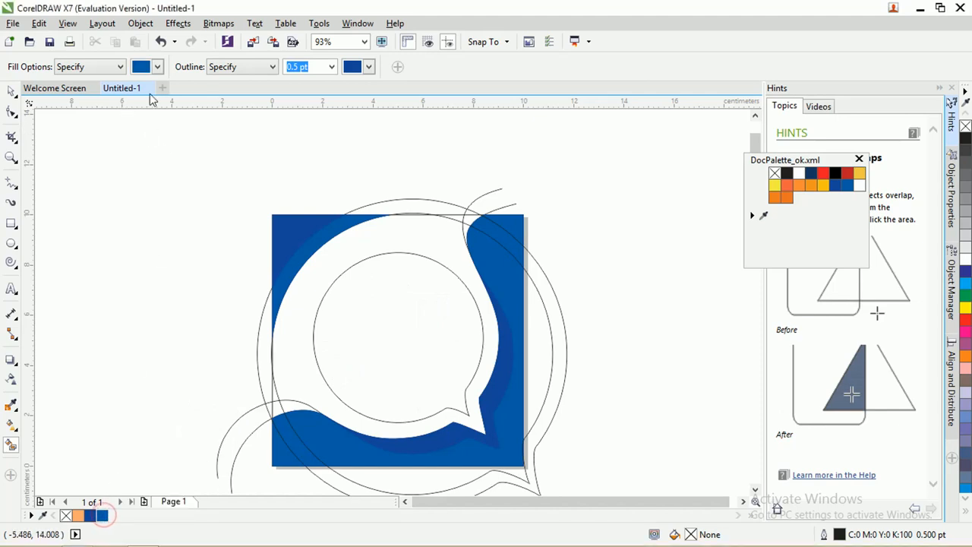
{"action": "left_click", "coordinate": [383, 309]}
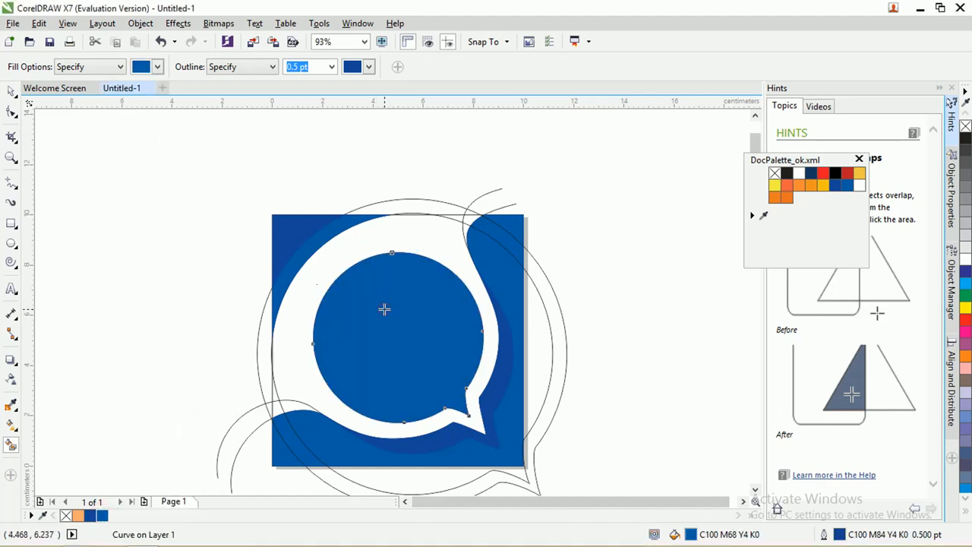
{"action": "left_click", "coordinate": [11, 90]}
{"action": "key", "text": "ctrl+z"}
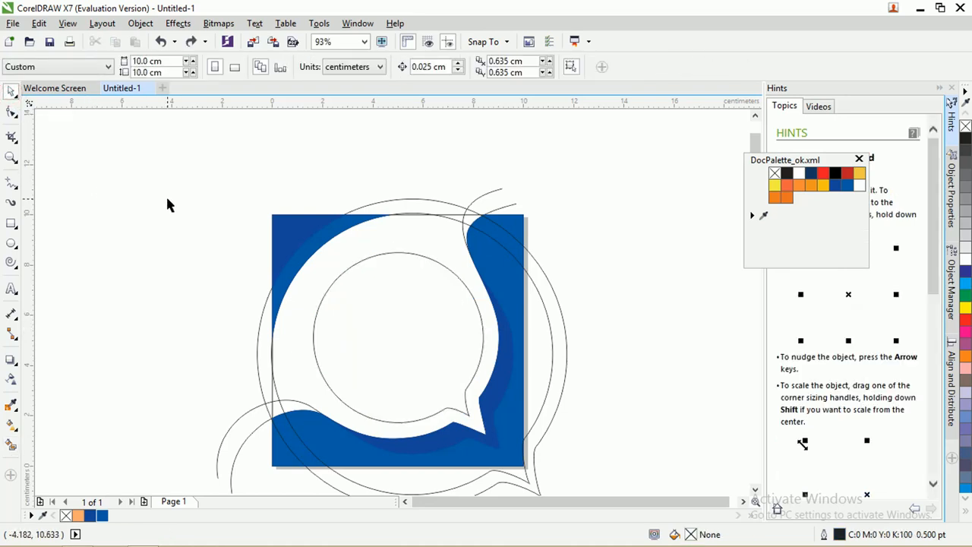
{"action": "left_click", "coordinate": [167, 199]}
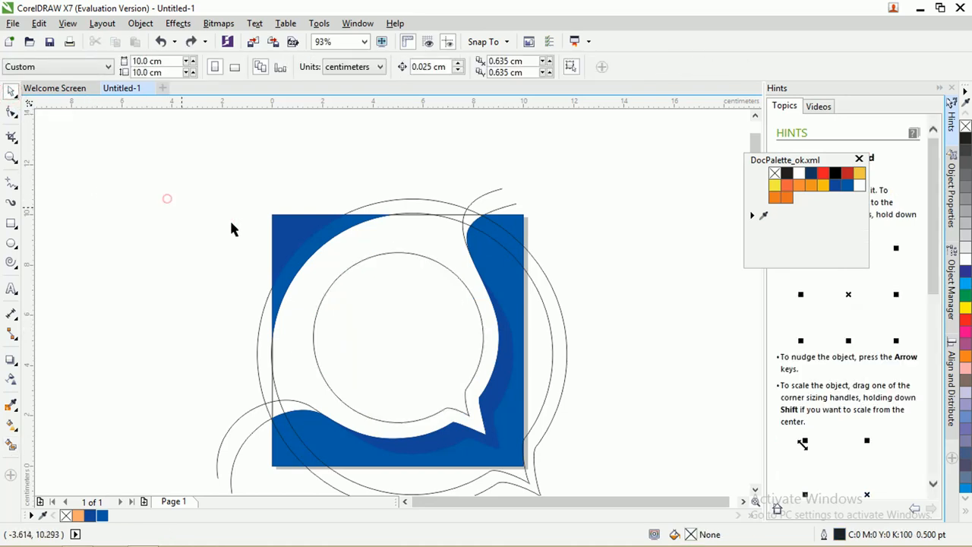
Delete the two enlarged bubble outlines and the two wavy outlines that extend beyond the page.
{"action": "left_click", "coordinate": [448, 207]}
{"action": "left_click", "coordinate": [445, 202], "text": "shift"}
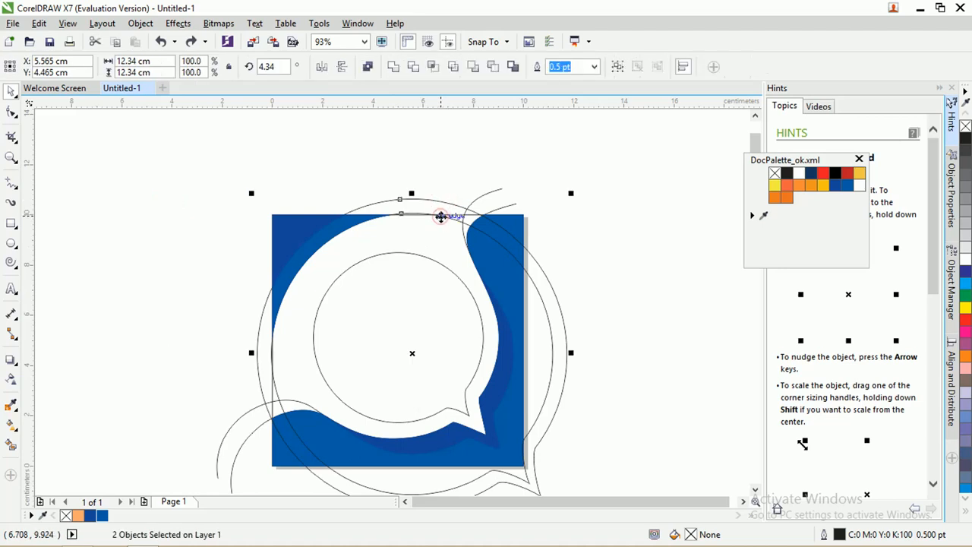
{"action": "key", "text": "Delete"}
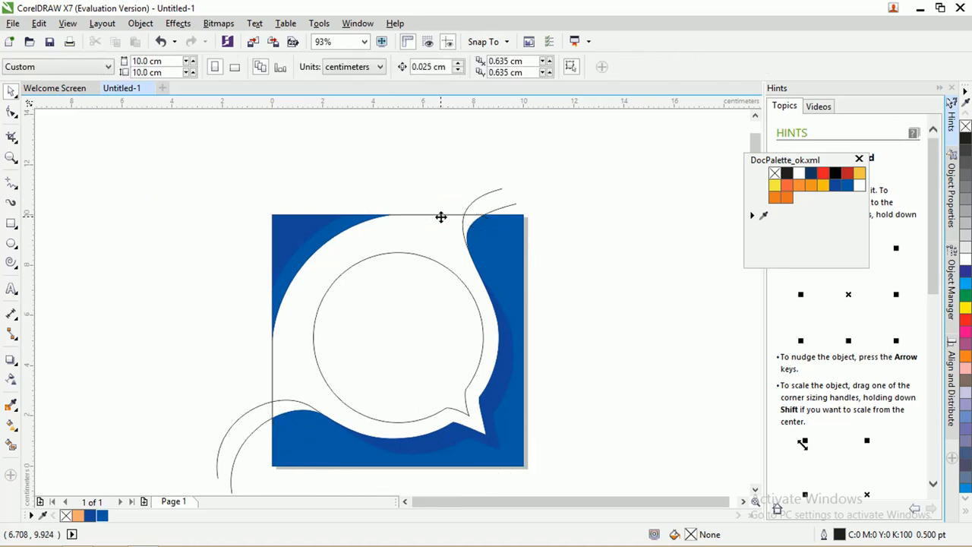
{"action": "left_click", "coordinate": [480, 199]}
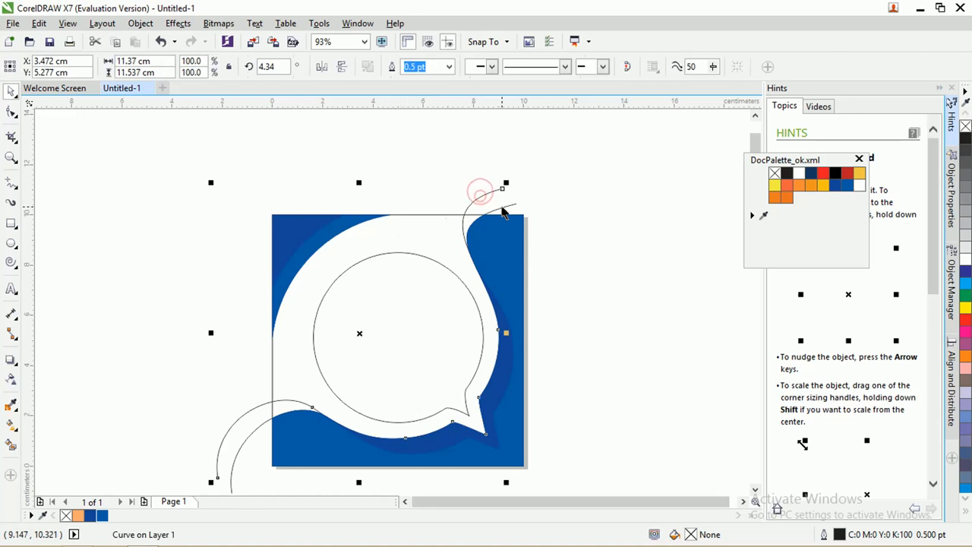
{"action": "left_click", "coordinate": [502, 207], "text": "shift"}
{"action": "key", "text": "Delete"}
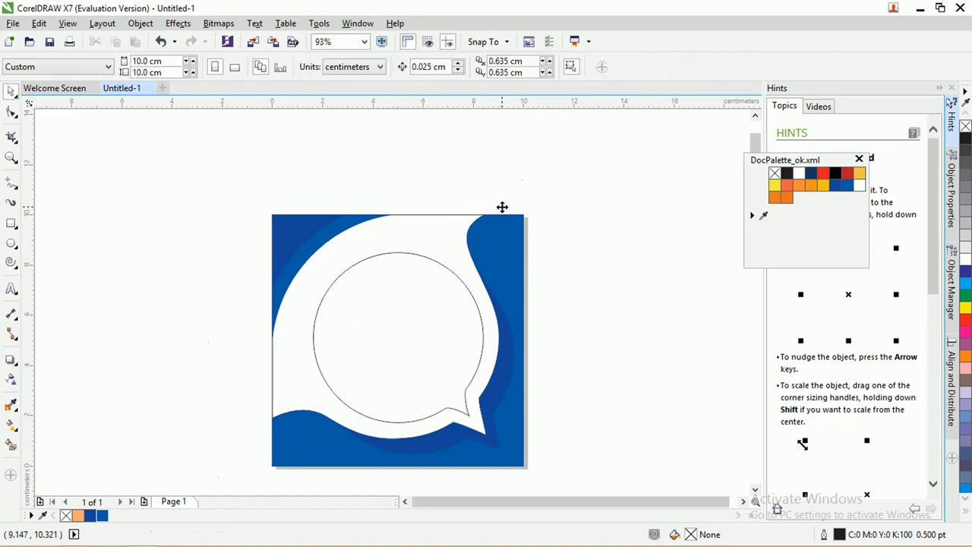
Apply a linear fountain fill to the page rectangle, with golden yellow as the start colour and orange as the end colour.
{"action": "left_click", "coordinate": [445, 216]}
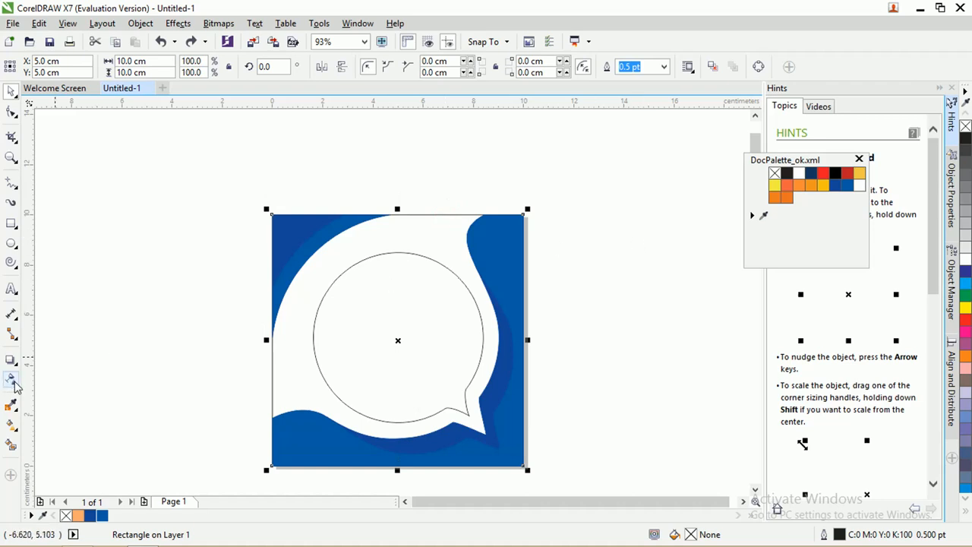
{"action": "left_click", "coordinate": [11, 424]}
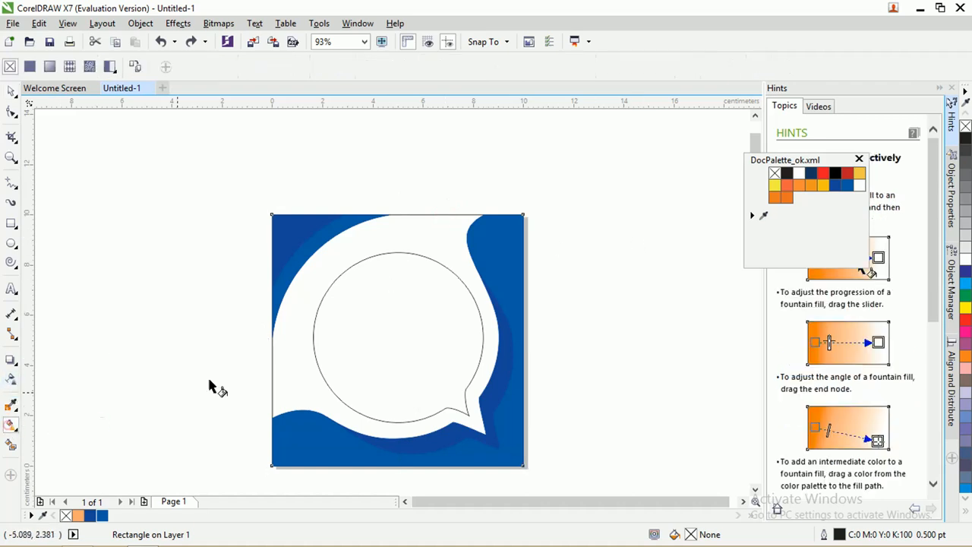
{"action": "left_click_drag", "start_coordinate": [352, 254], "coordinate": [444, 200]}
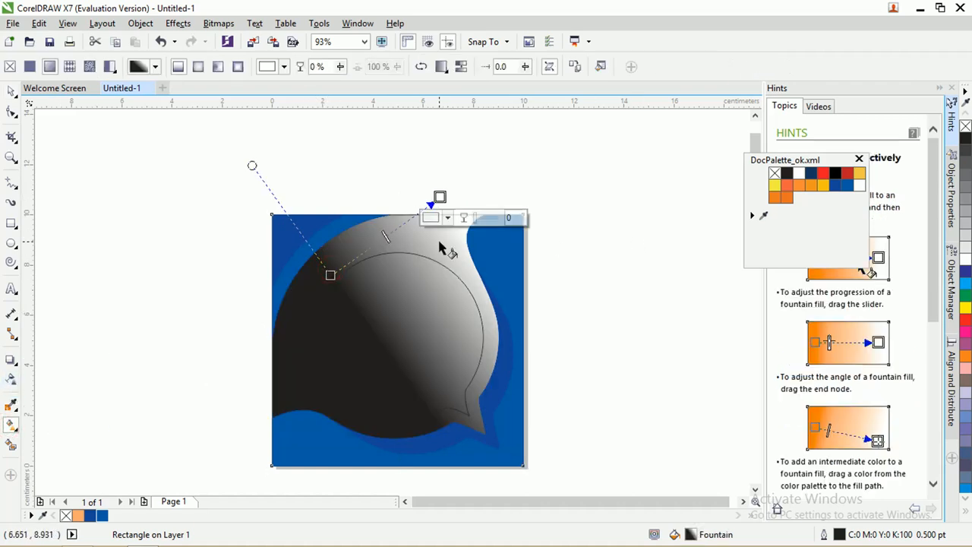
{"action": "left_click", "coordinate": [331, 275]}
{"action": "left_click", "coordinate": [820, 192]}
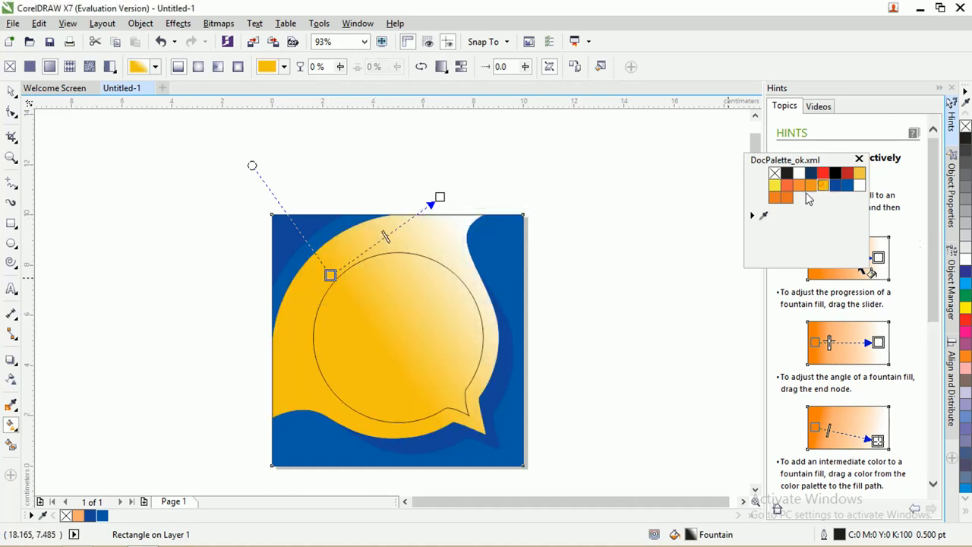
{"action": "left_click", "coordinate": [440, 196]}
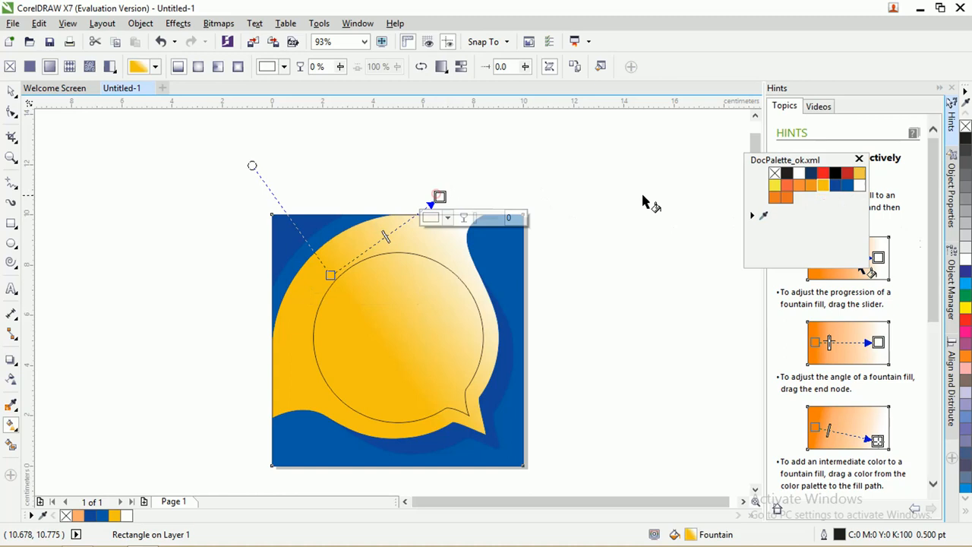
{"action": "left_click", "coordinate": [810, 186]}
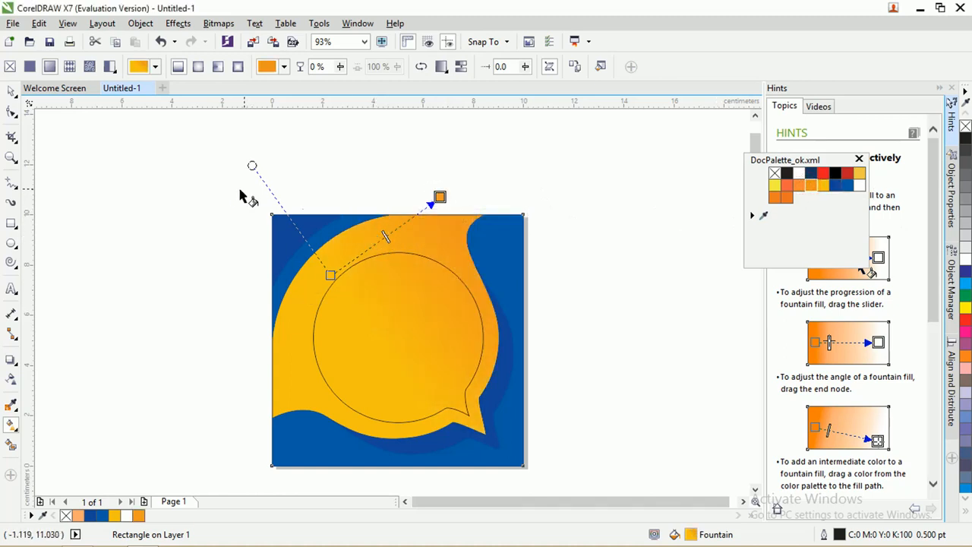
Redirect the rectangle's fountain fill to run from inside the upper edge down to just below the lower-right part, then deselect it.
{"action": "left_click_drag", "start_coordinate": [380, 202], "coordinate": [369, 454]}
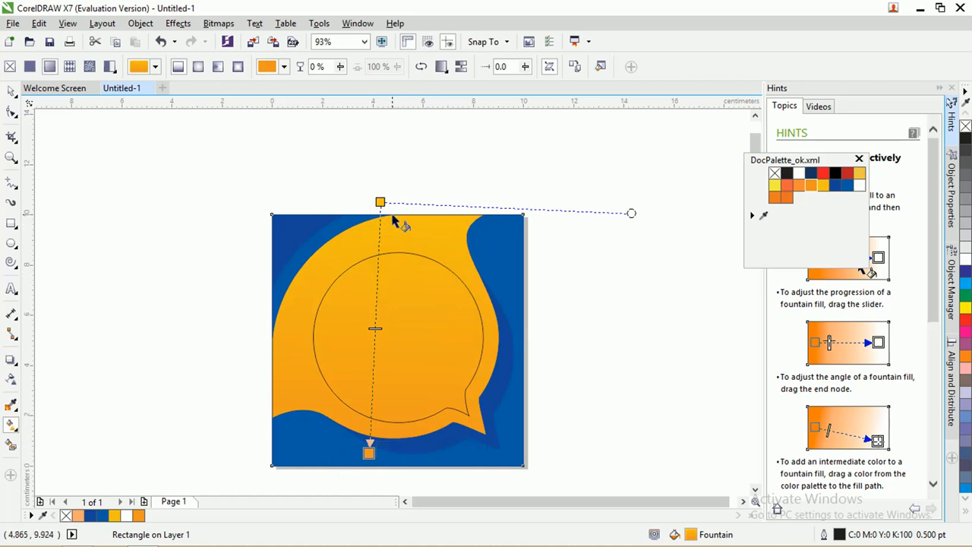
{"action": "left_click_drag", "start_coordinate": [380, 202], "coordinate": [378, 235]}
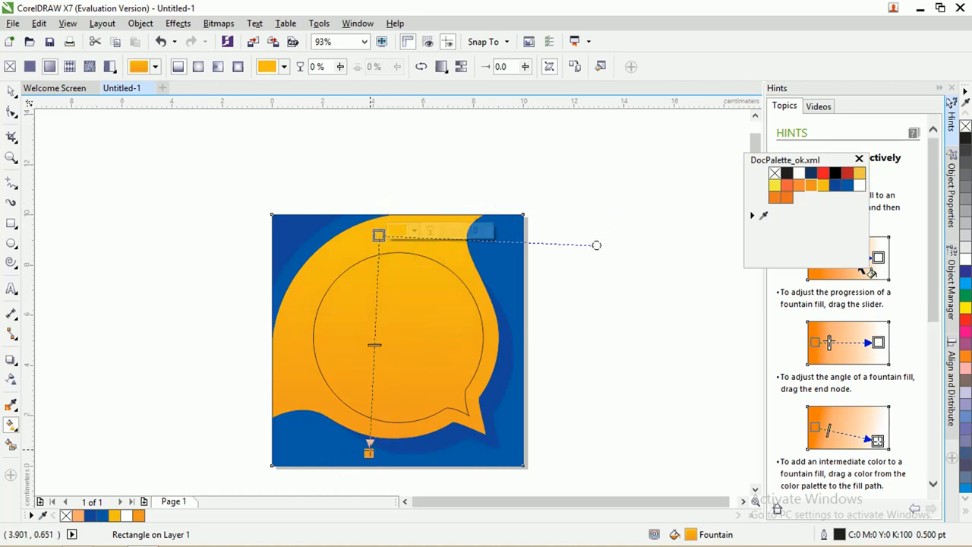
{"action": "left_click_drag", "start_coordinate": [369, 453], "coordinate": [472, 480]}
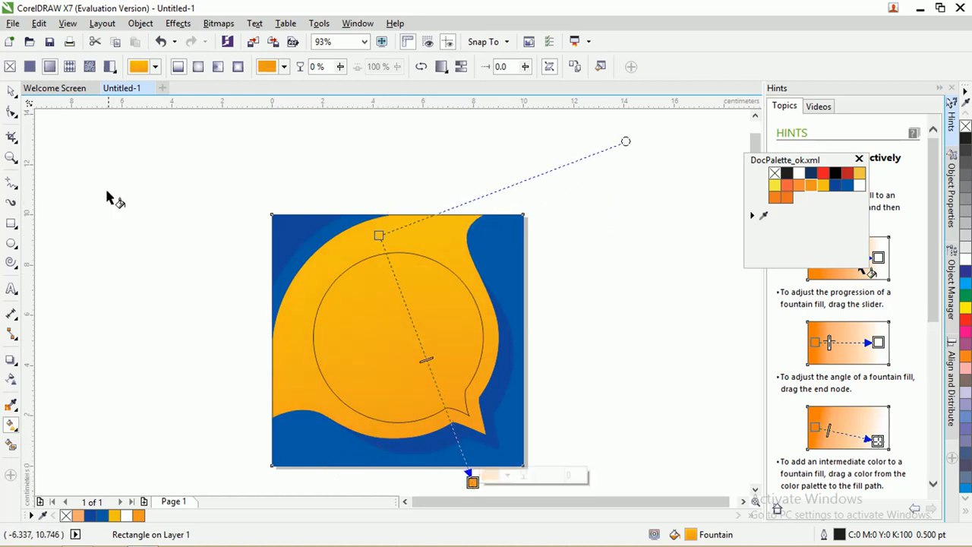
{"action": "left_click", "coordinate": [11, 91]}
{"action": "left_click", "coordinate": [173, 167]}
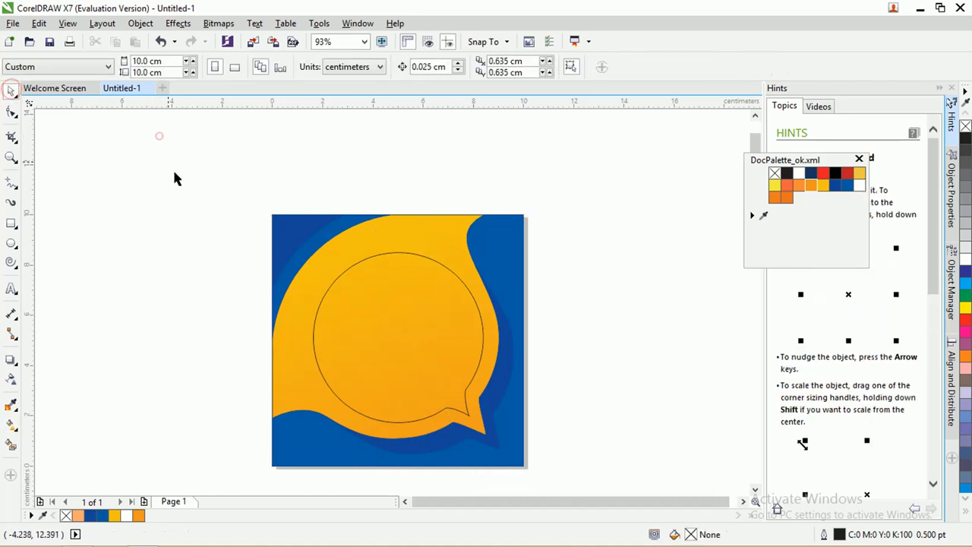
Add a one-step inside contour to the inner speech bubble with an offset of 0.2 cm.
{"action": "left_click", "coordinate": [342, 268]}
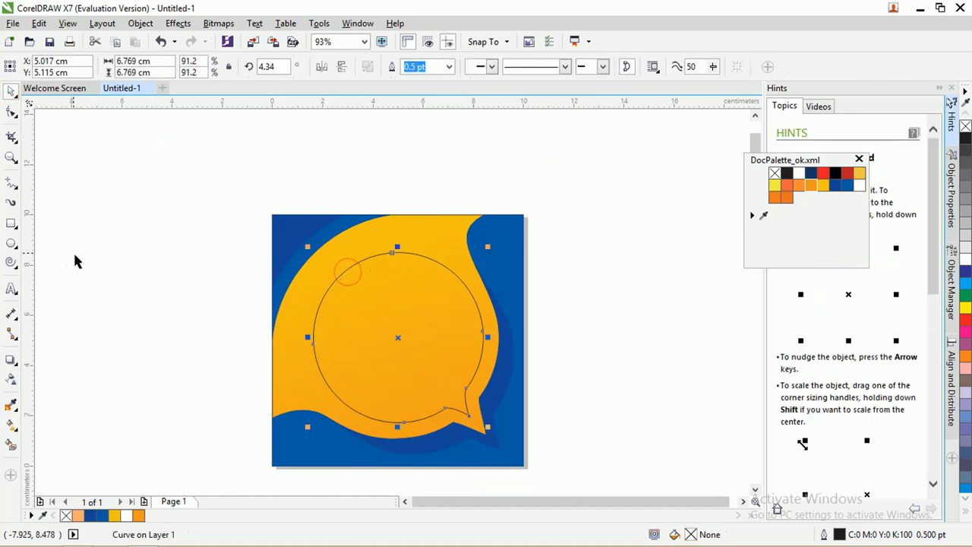
{"action": "left_click", "coordinate": [10, 361]}
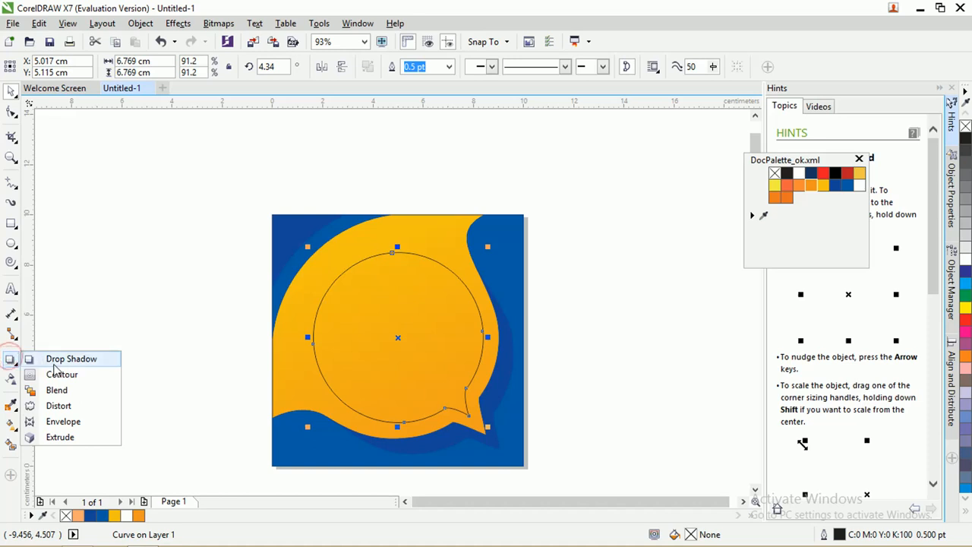
{"action": "left_click", "coordinate": [60, 373]}
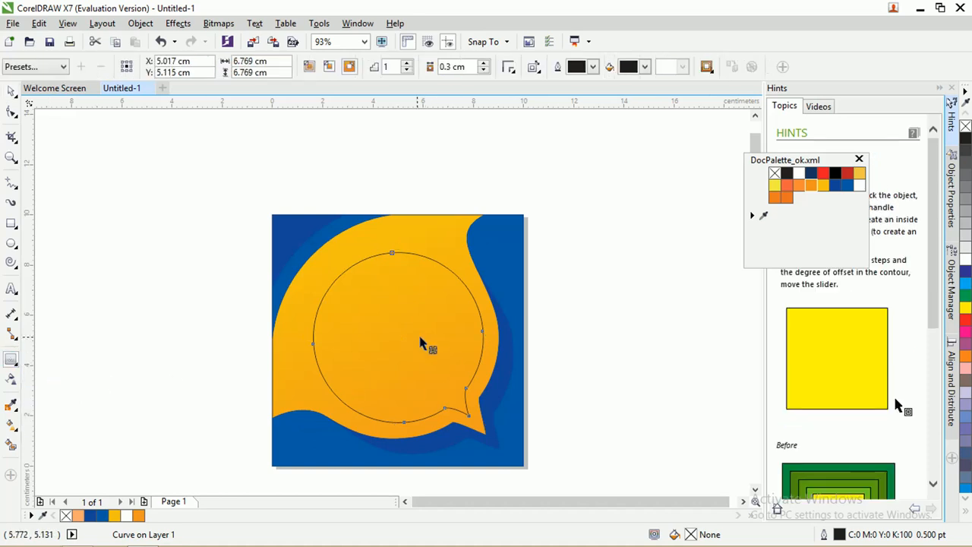
{"action": "left_click_drag", "start_coordinate": [481, 336], "coordinate": [475, 336]}
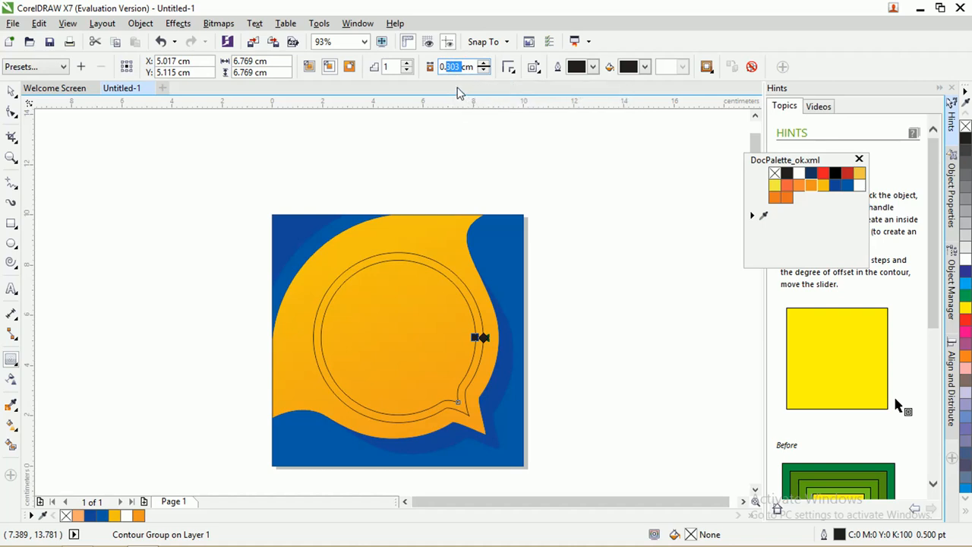
{"action": "type", "text": "4"}
{"action": "key", "text": "Return"}
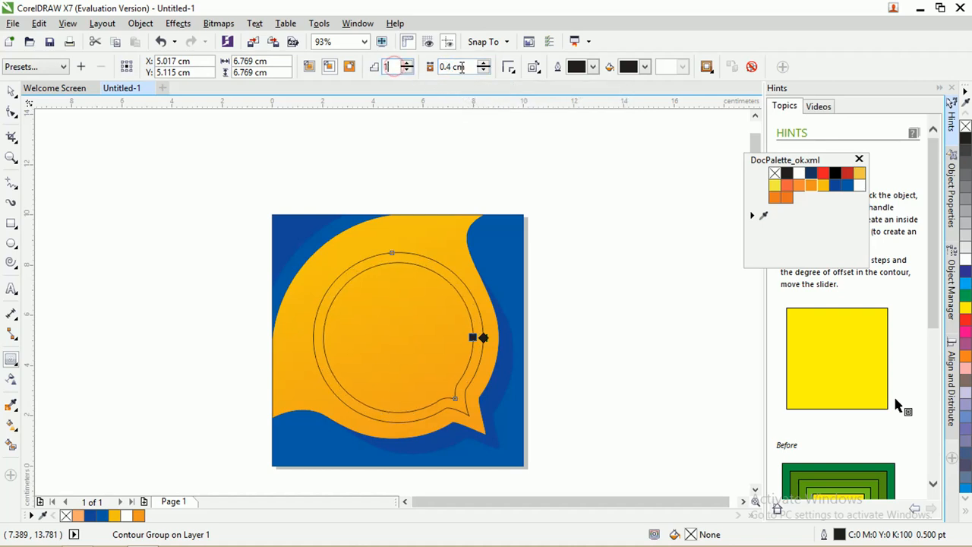
{"action": "type", "text": "2"}
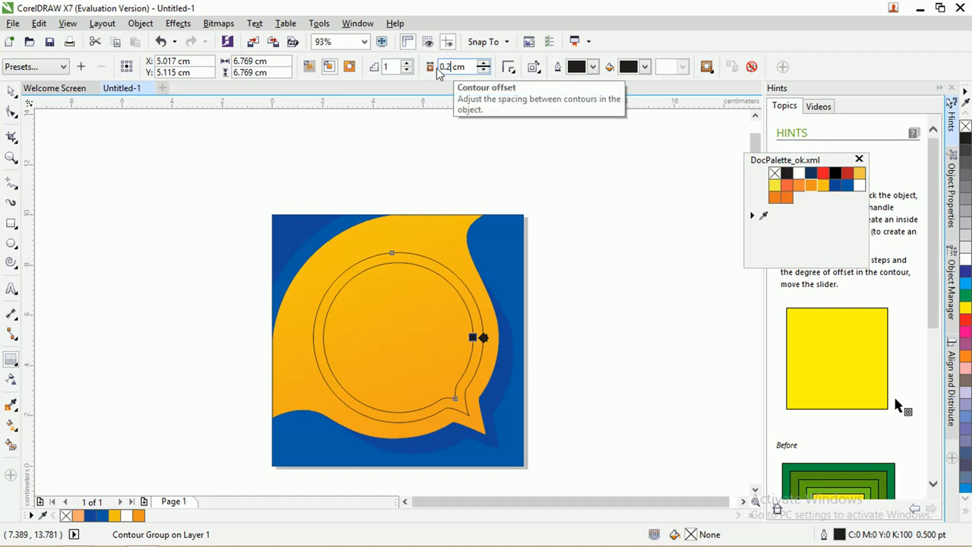
{"action": "left_click", "coordinate": [395, 69]}
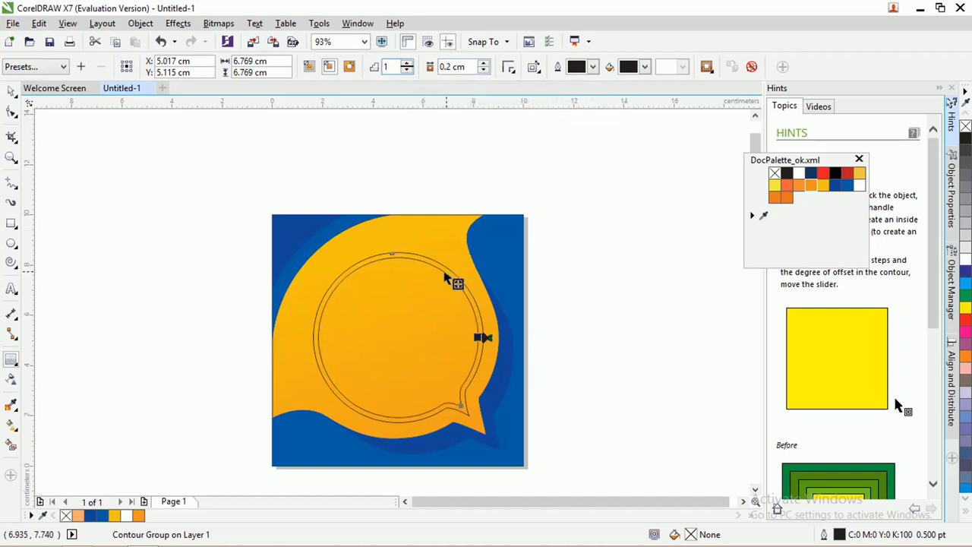
Break the speech bubble's contour group apart into separate curves and deselect them.
{"action": "right_click", "coordinate": [441, 271]}
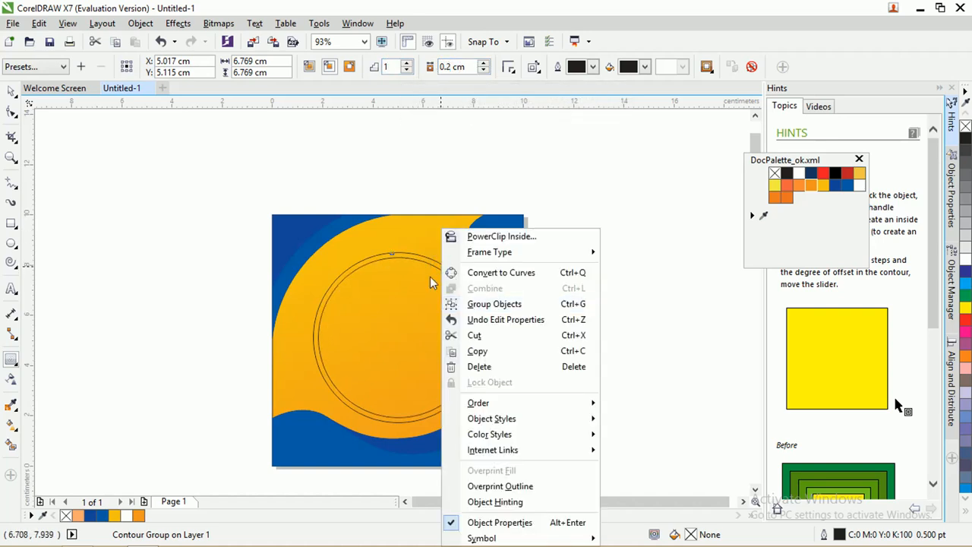
{"action": "left_click", "coordinate": [434, 277]}
{"action": "right_click", "coordinate": [424, 265]}
{"action": "left_click", "coordinate": [451, 285]}
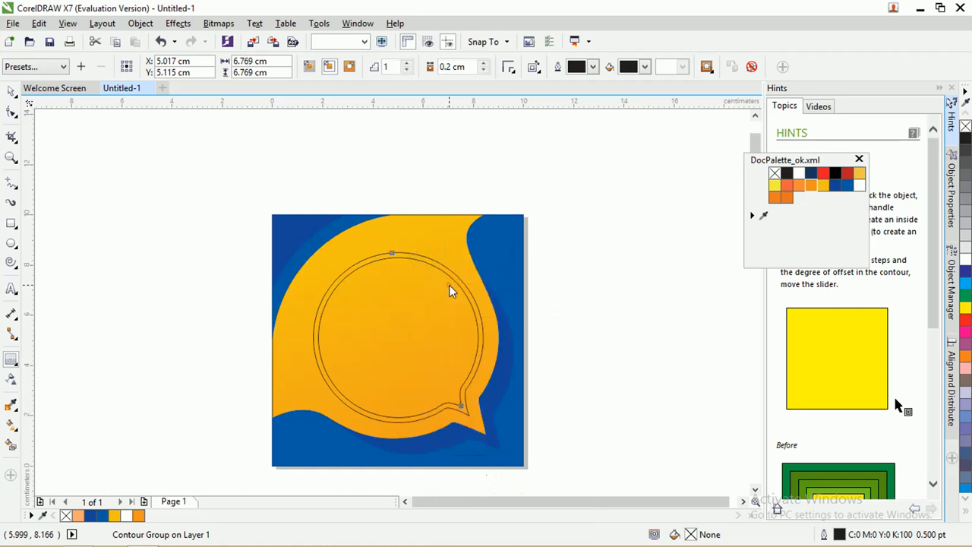
{"action": "left_click", "coordinate": [11, 92]}
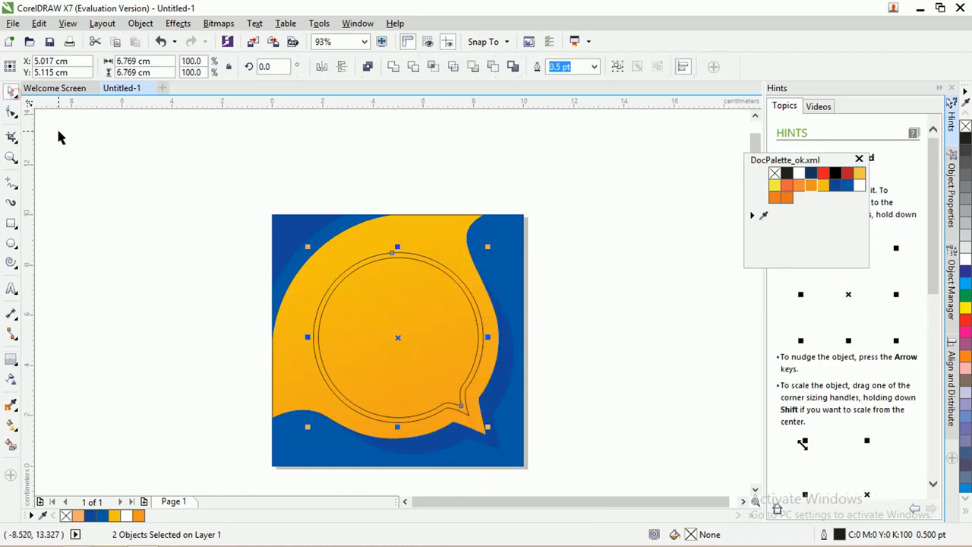
{"action": "left_click", "coordinate": [59, 130]}
Fill the inner contour curve with light grey and the surrounding speech bubble curve with white.
{"action": "left_click", "coordinate": [385, 263]}
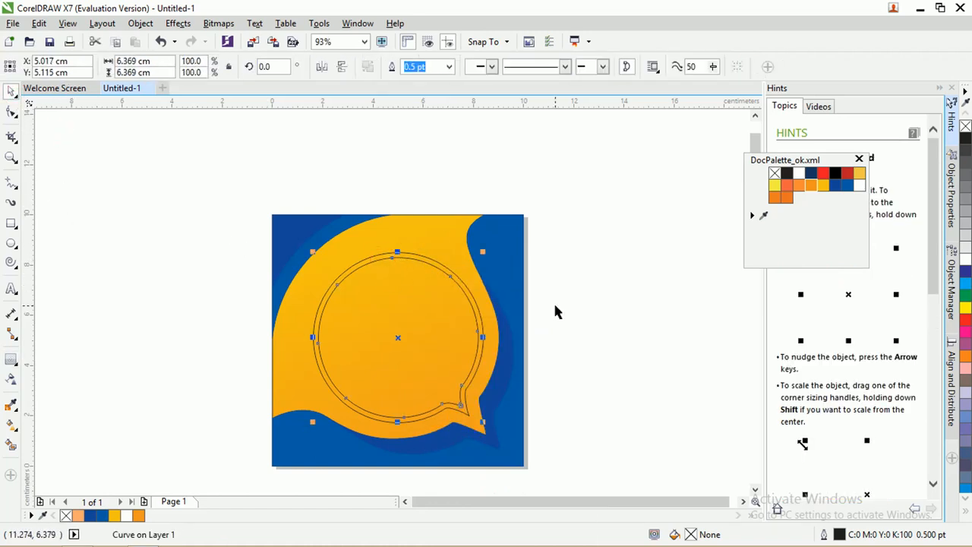
{"action": "left_click", "coordinate": [966, 249]}
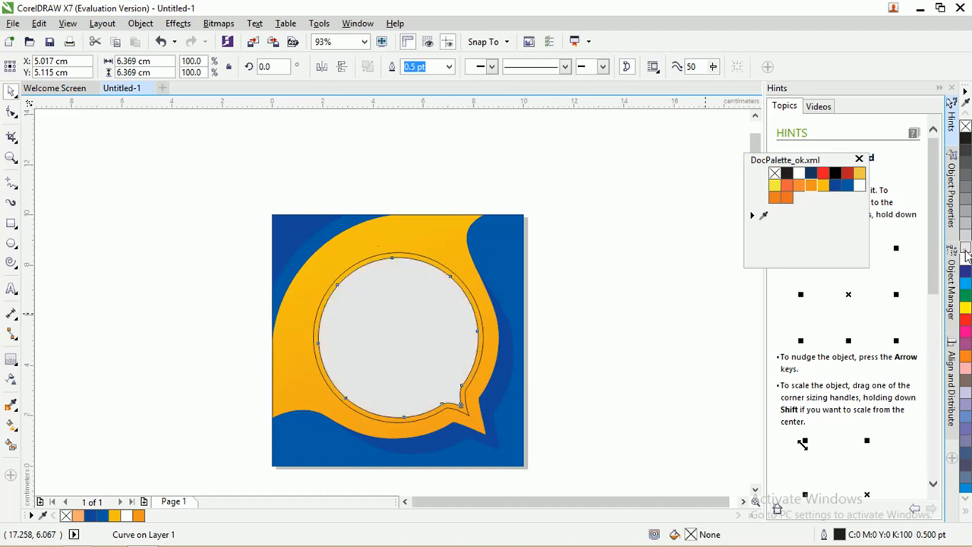
{"action": "left_click", "coordinate": [618, 255]}
{"action": "left_click", "coordinate": [469, 291]}
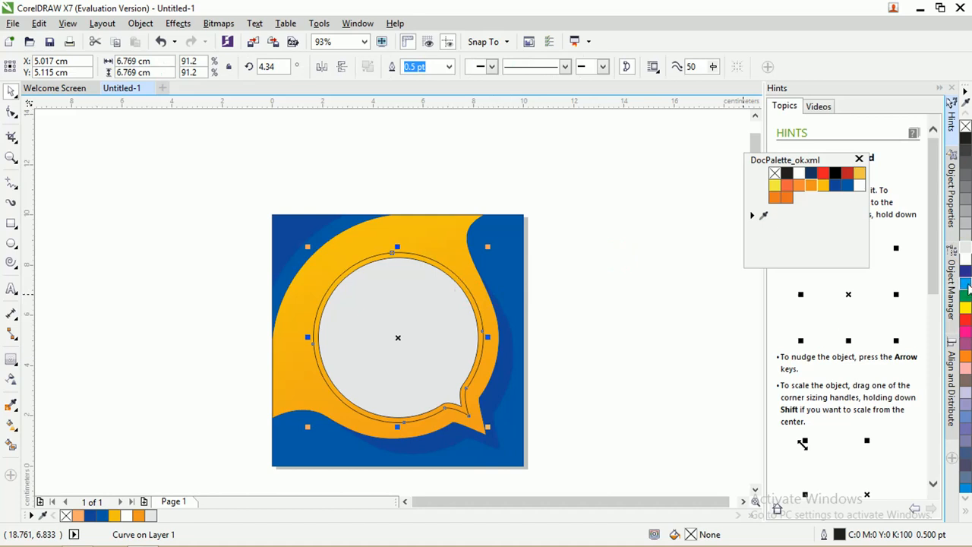
{"action": "right_click", "coordinate": [966, 259]}
{"action": "left_click", "coordinate": [646, 272]}
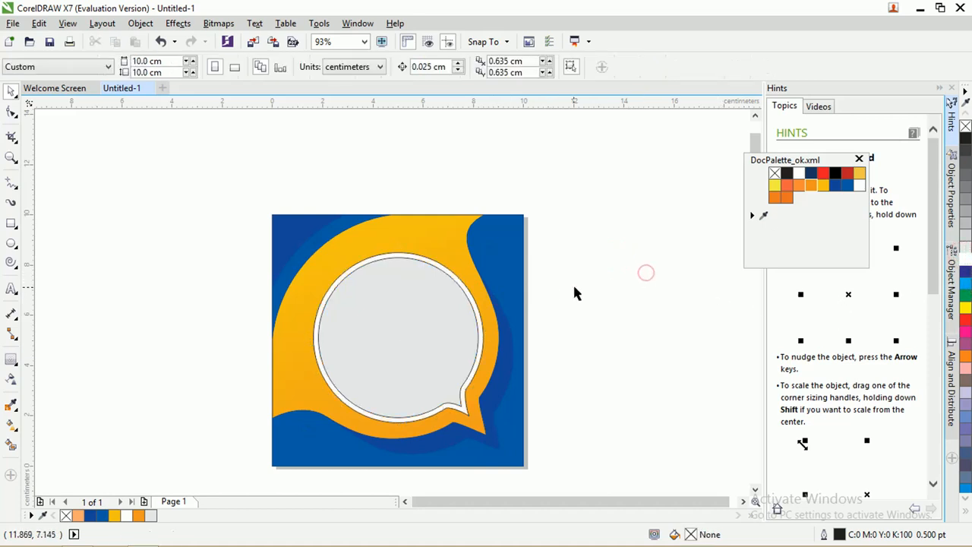
Remove the outlines from all objects of the design and deselect them.
{"action": "left_click_drag", "start_coordinate": [202, 161], "coordinate": [579, 497]}
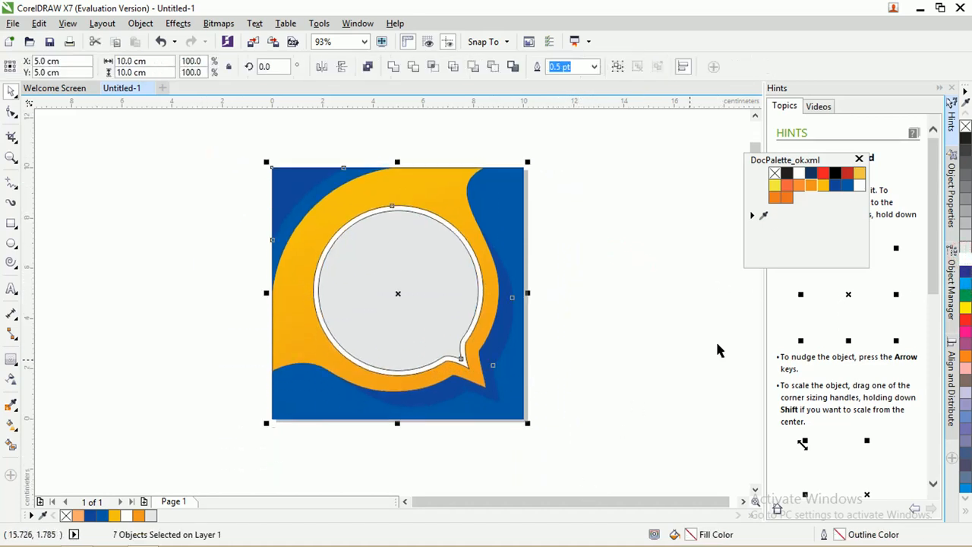
{"action": "right_click", "coordinate": [965, 126]}
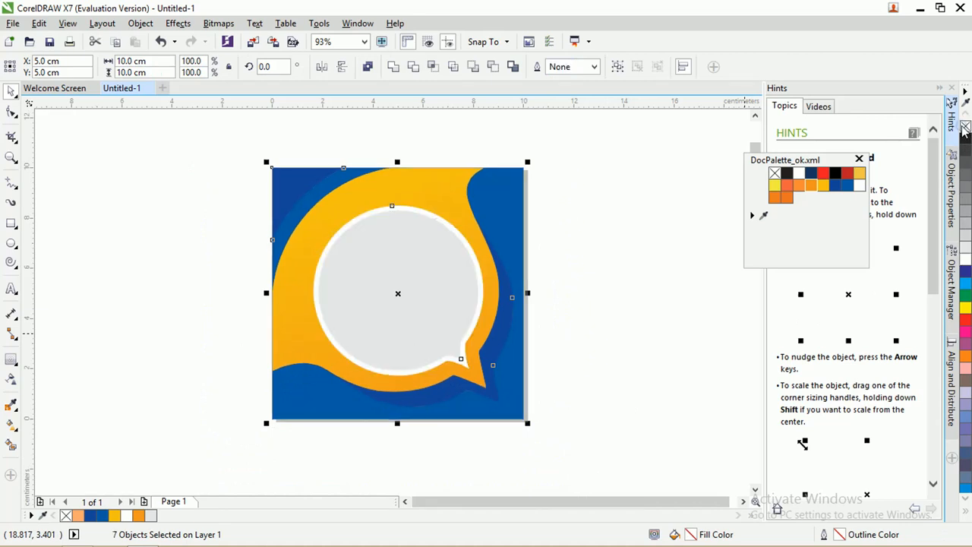
{"action": "left_click", "coordinate": [625, 199]}
Draw a circle about 7.9 cm in diameter on the empty area to the right of the page.
{"action": "scroll", "coordinate": [338, 223], "scroll_direction": "up", "scroll_amount": 3}
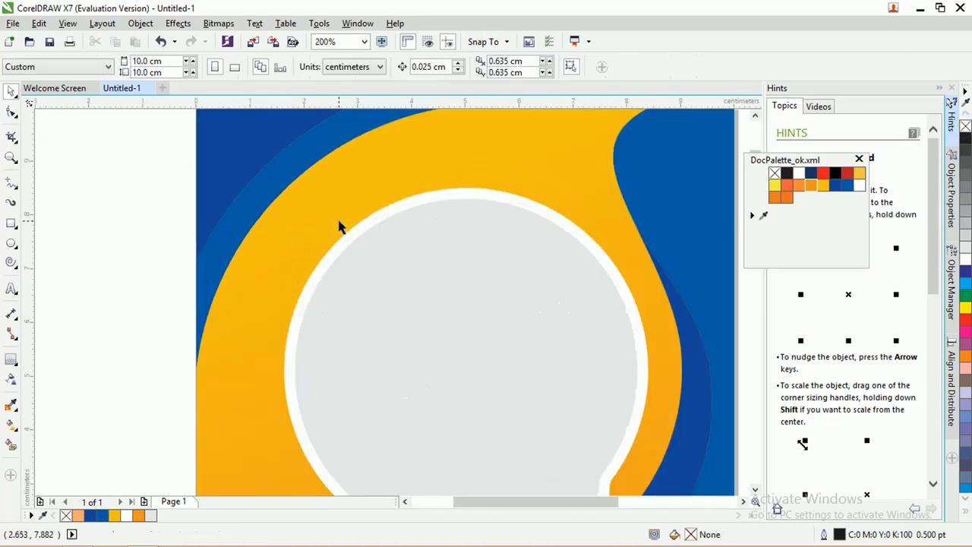
{"action": "scroll", "coordinate": [341, 228], "scroll_direction": "down", "scroll_amount": 3}
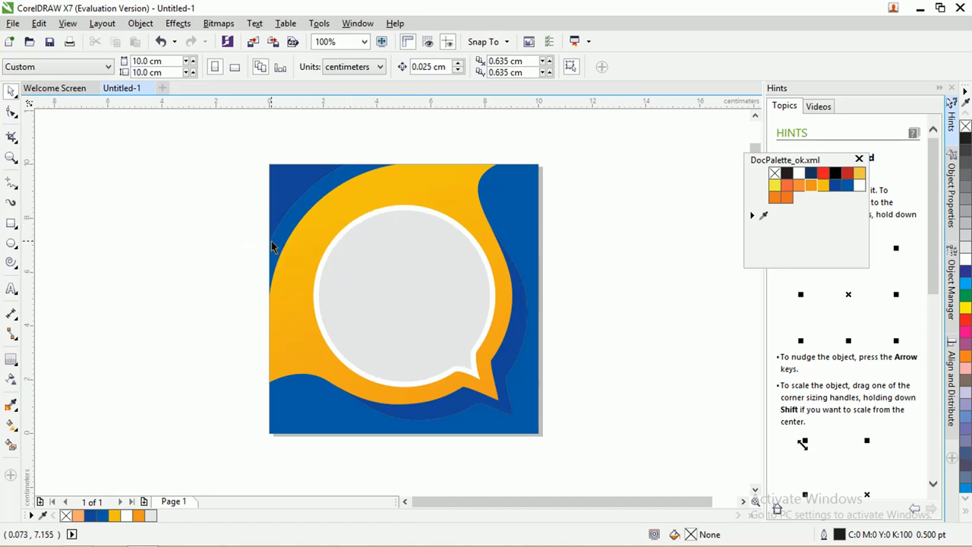
{"action": "scroll", "coordinate": [271, 241], "scroll_direction": "down", "scroll_amount": 1}
{"action": "left_click", "coordinate": [15, 245]}
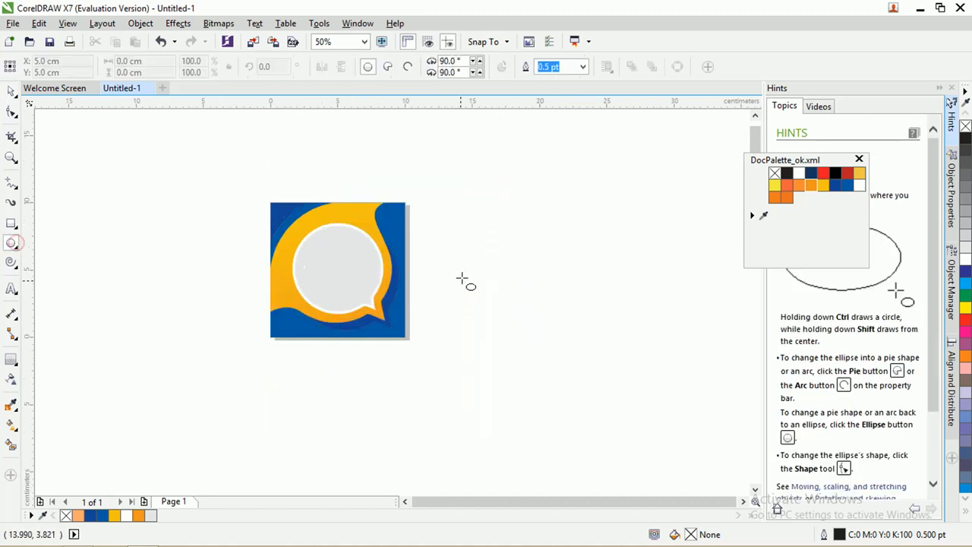
{"action": "left_click_drag", "start_coordinate": [497, 210], "coordinate": [597, 317]}
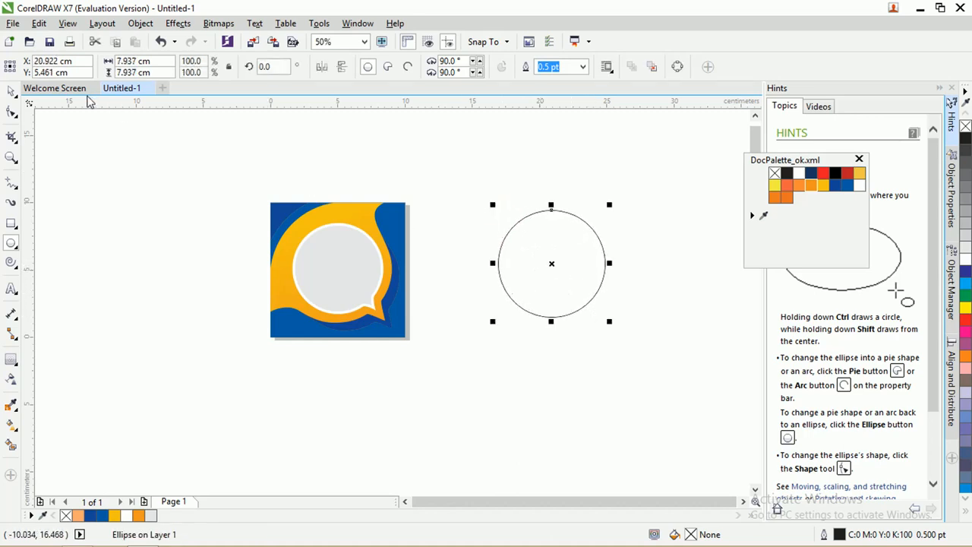
{"action": "left_click", "coordinate": [12, 91]}
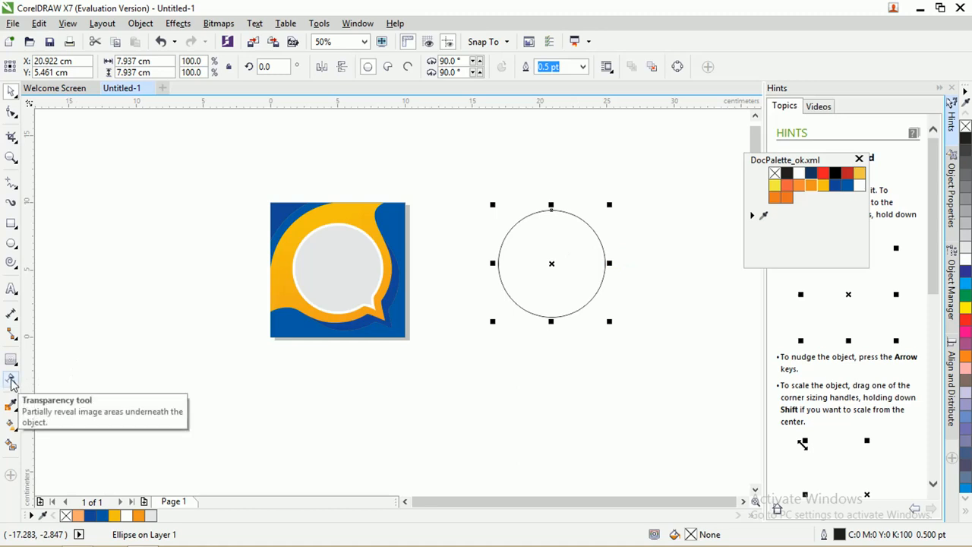
Fill the circle beside the page with a uniform rich black, C75 M68 Y65 K90.
{"action": "left_click", "coordinate": [966, 144]}
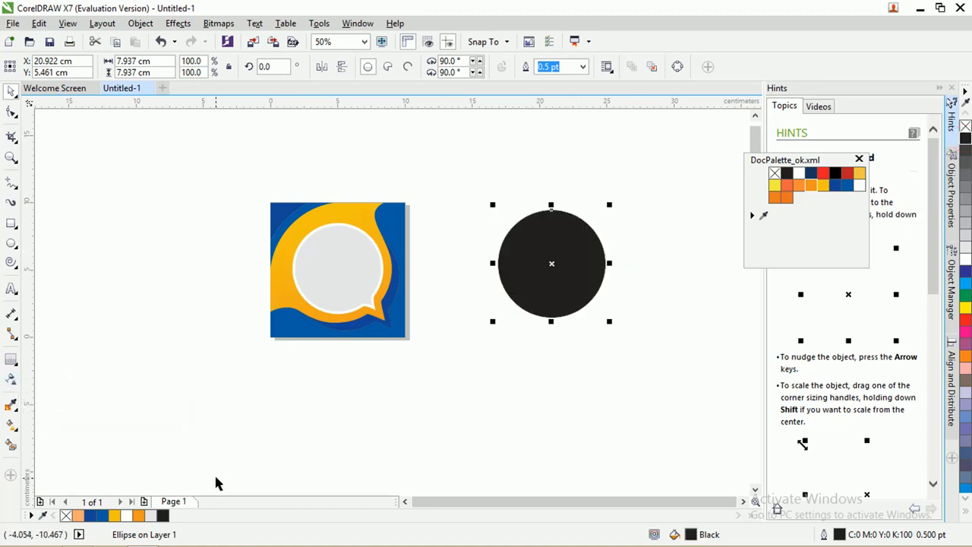
{"action": "double_click", "coordinate": [162, 515]}
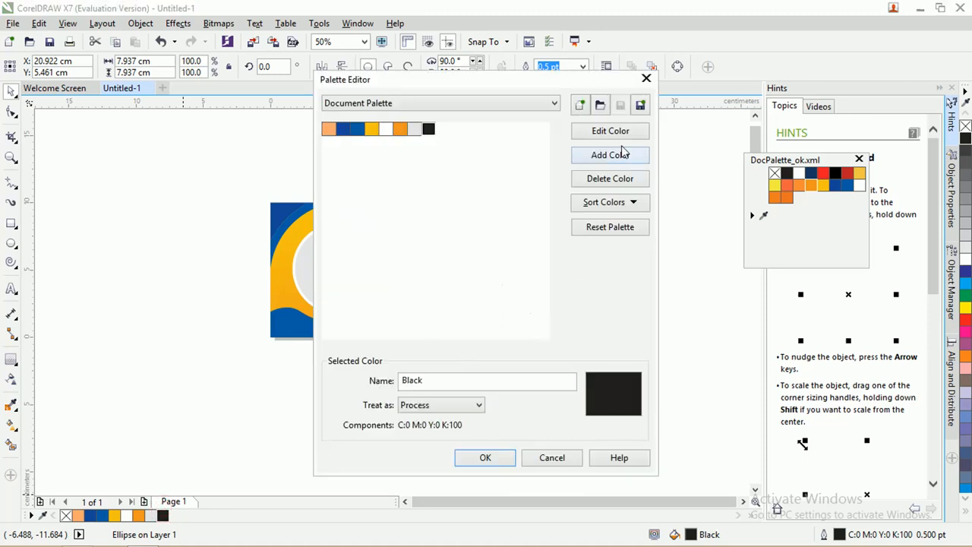
{"action": "left_click", "coordinate": [645, 80]}
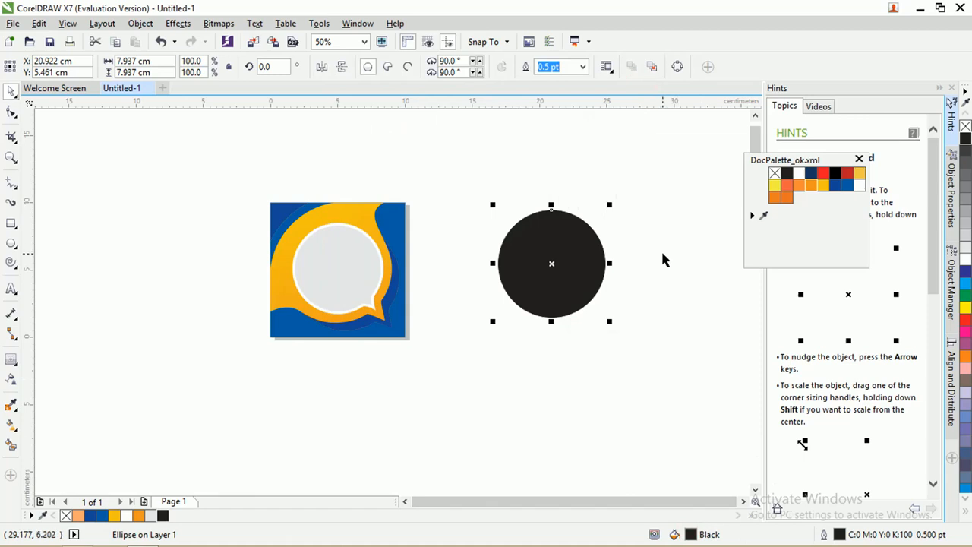
{"action": "left_click", "coordinate": [691, 535]}
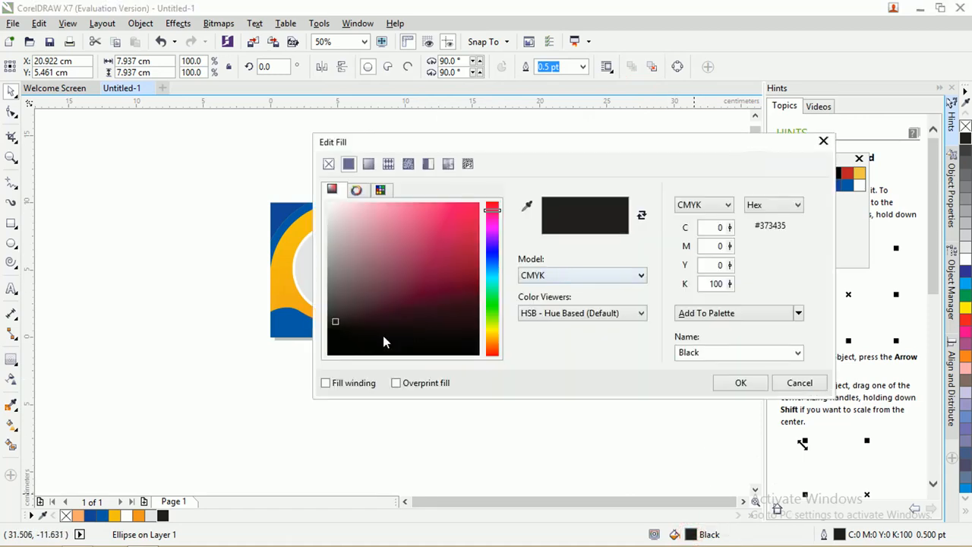
{"action": "left_click_drag", "start_coordinate": [348, 322], "coordinate": [326, 356]}
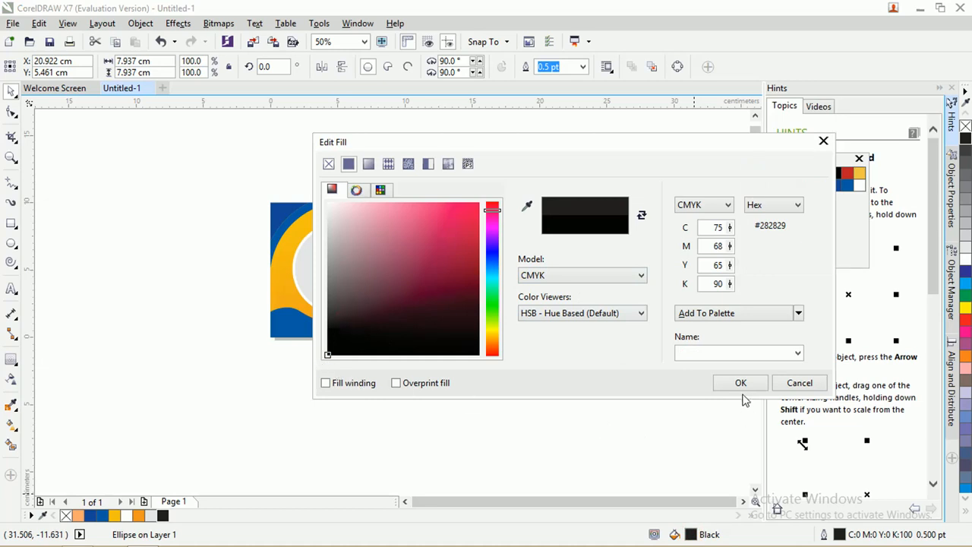
{"action": "left_click", "coordinate": [742, 385]}
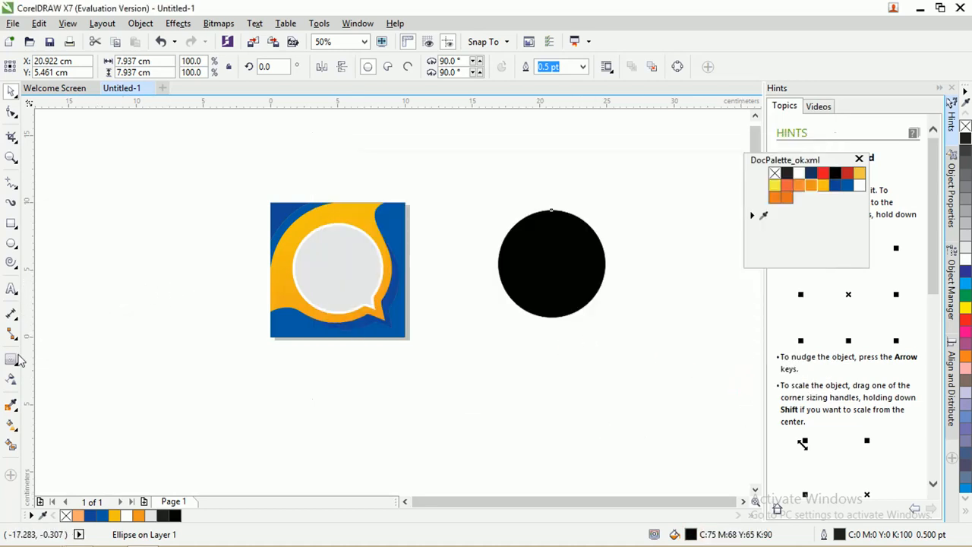
Apply an elliptical fountain transparency to the black circle so it fades from its centre to its edge.
{"action": "left_click", "coordinate": [13, 380]}
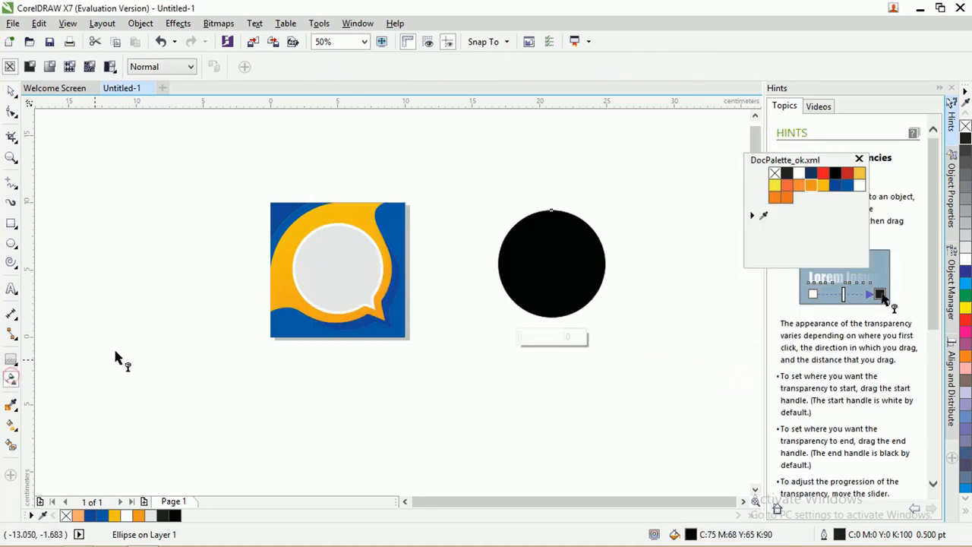
{"action": "left_click", "coordinate": [49, 67]}
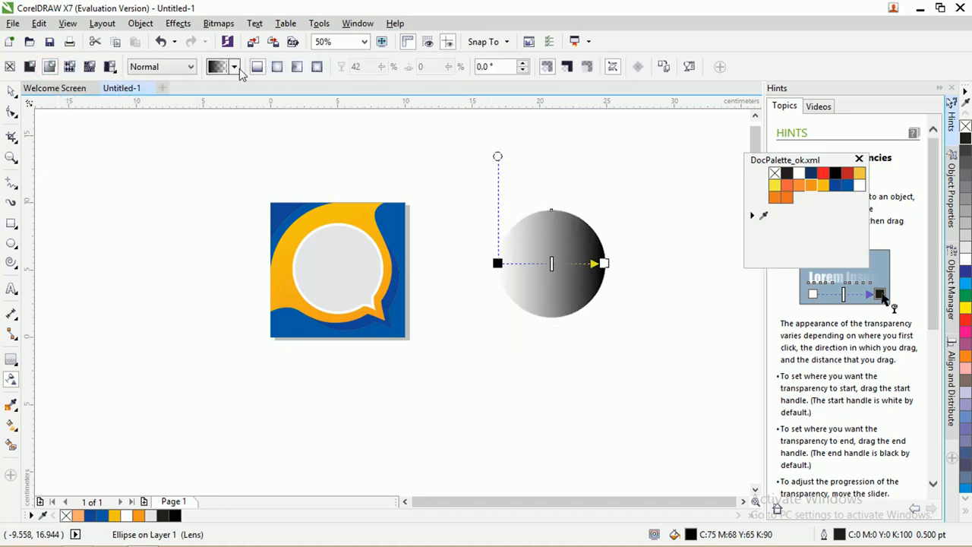
{"action": "left_click", "coordinate": [277, 67]}
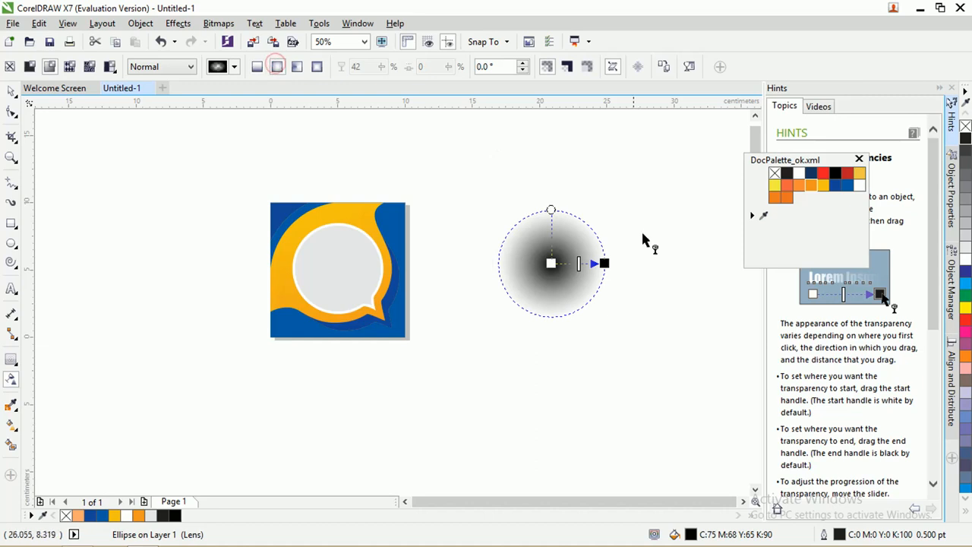
{"action": "scroll", "coordinate": [586, 243], "scroll_direction": "up", "scroll_amount": 2}
{"action": "scroll", "coordinate": [495, 222], "scroll_direction": "down", "scroll_amount": 1}
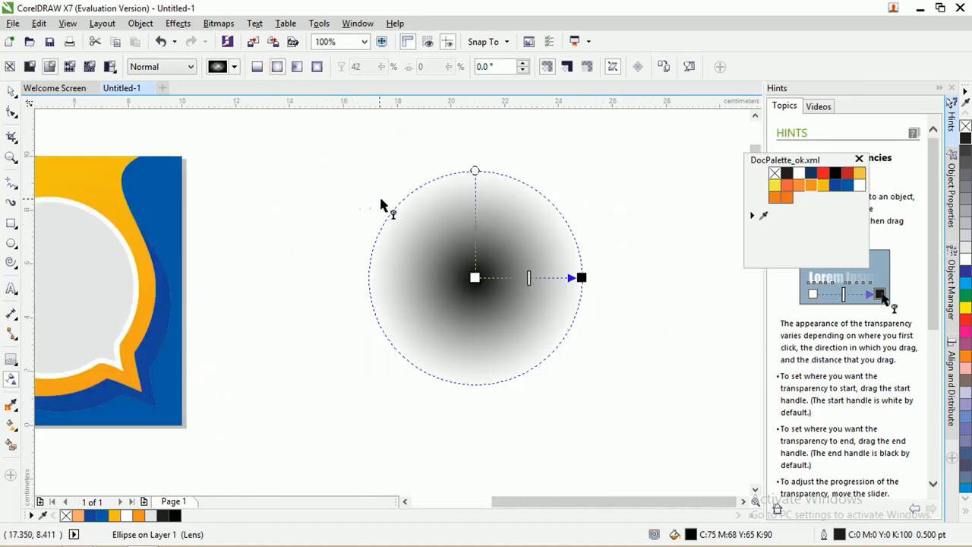
{"action": "left_click", "coordinate": [11, 91]}
{"action": "left_click", "coordinate": [240, 155]}
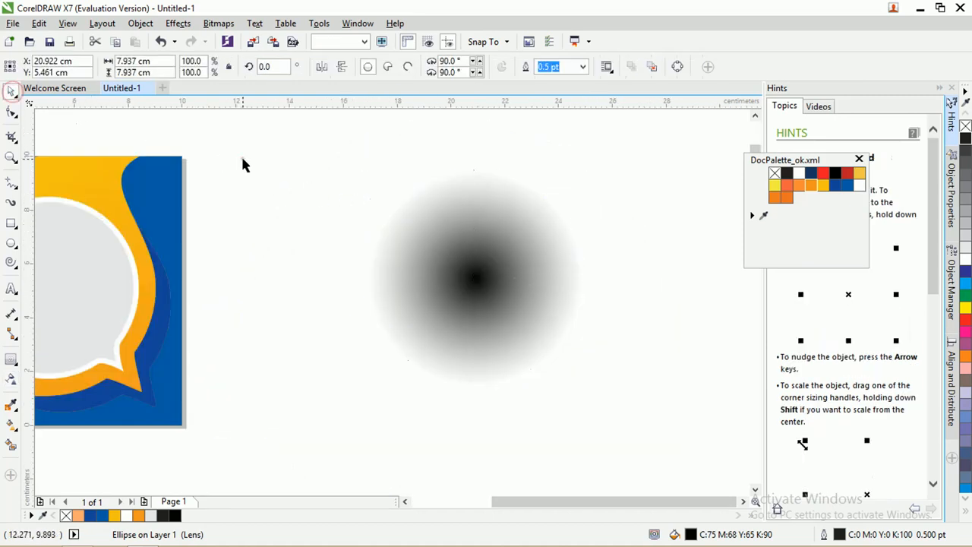
Convert the faded black circle to a 300 dpi Grayscale (8-bit) bitmap with dithering, anti-aliasing and a transparent background.
{"action": "scroll", "coordinate": [395, 220], "scroll_direction": "down", "scroll_amount": 1}
{"action": "left_click", "coordinate": [413, 230]}
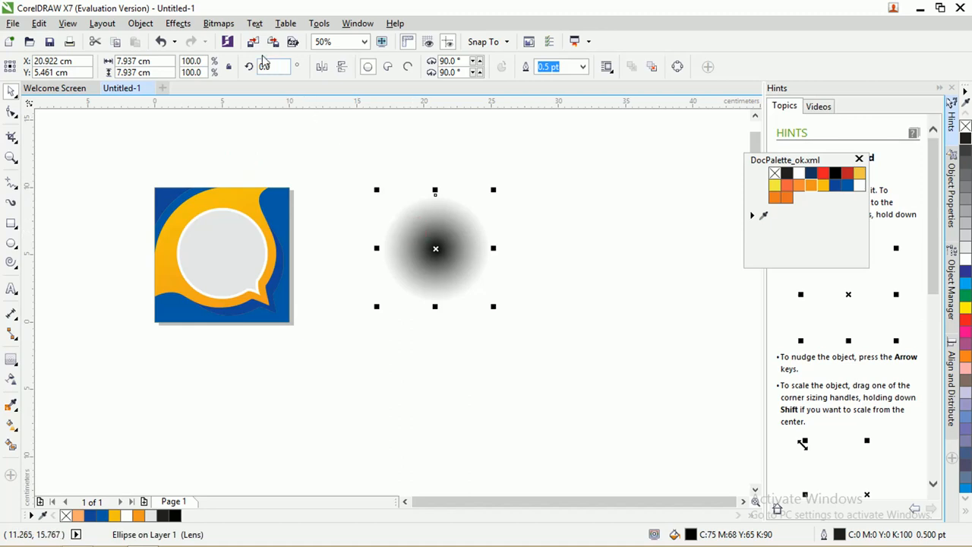
{"action": "left_click", "coordinate": [218, 24]}
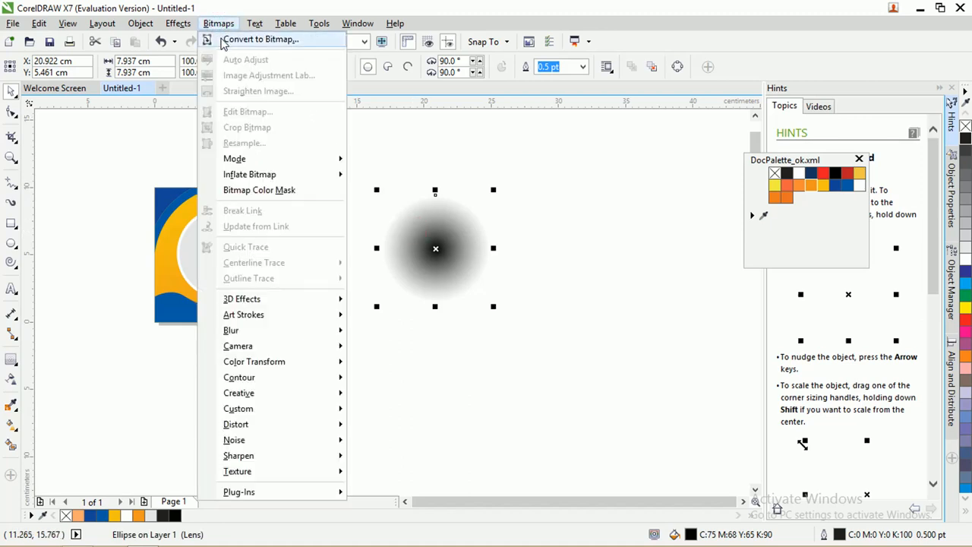
{"action": "left_click", "coordinate": [224, 43]}
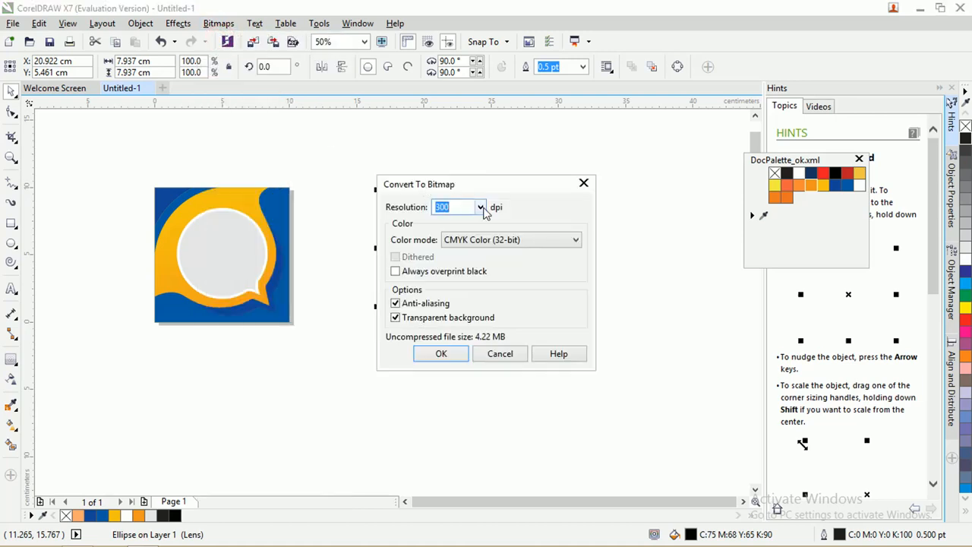
{"action": "left_click", "coordinate": [477, 238]}
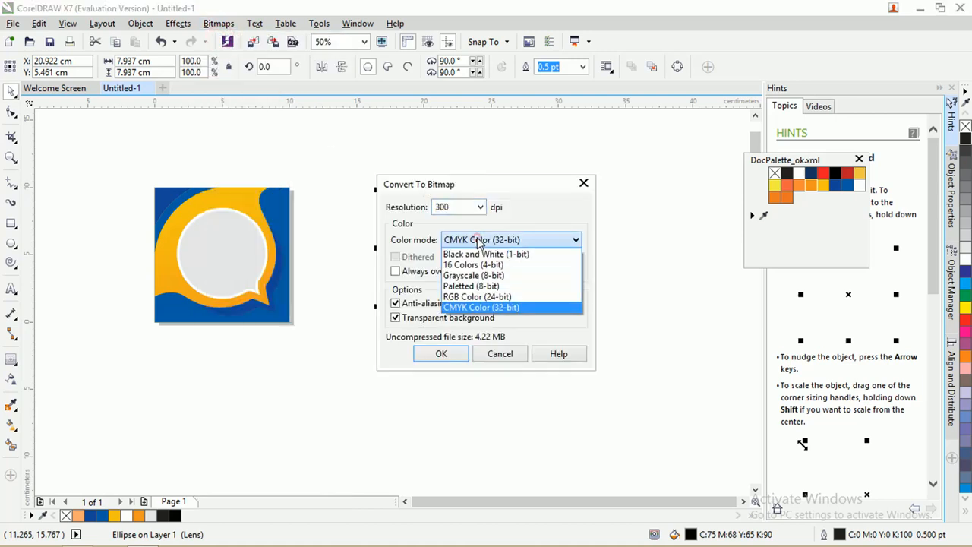
{"action": "left_click", "coordinate": [504, 277]}
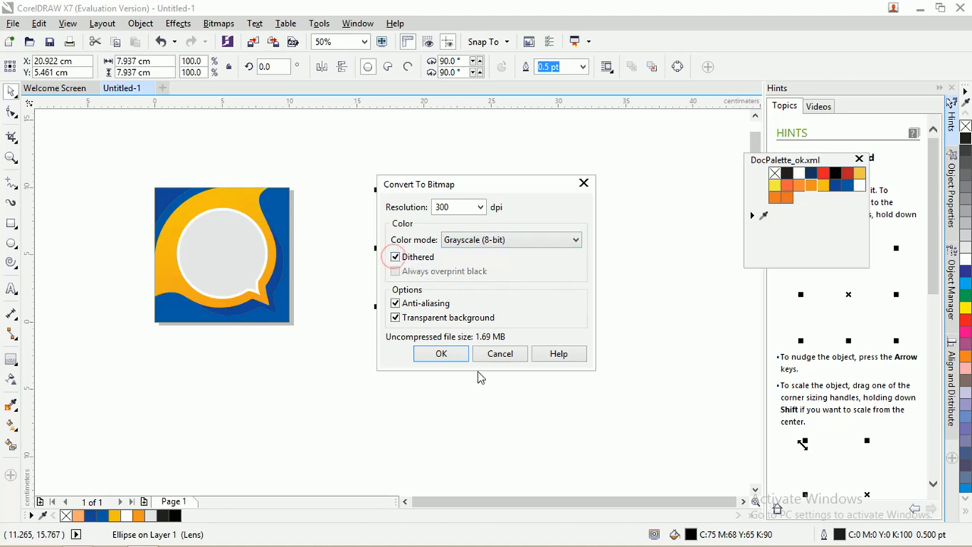
{"action": "left_click", "coordinate": [443, 354]}
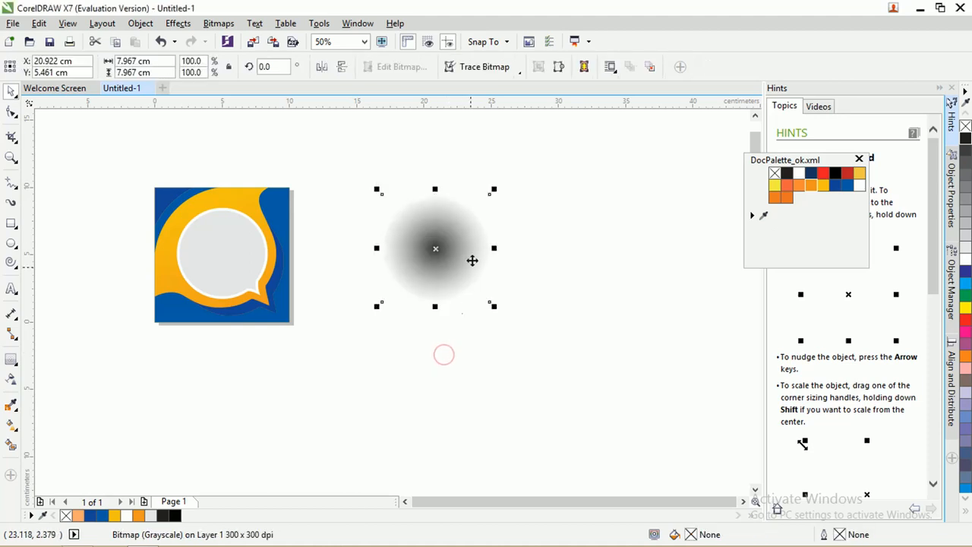
Start the Halftone colour transform on the circle bitmap and preview its dot pattern with a max dot radius of 10.
{"action": "left_click", "coordinate": [223, 25]}
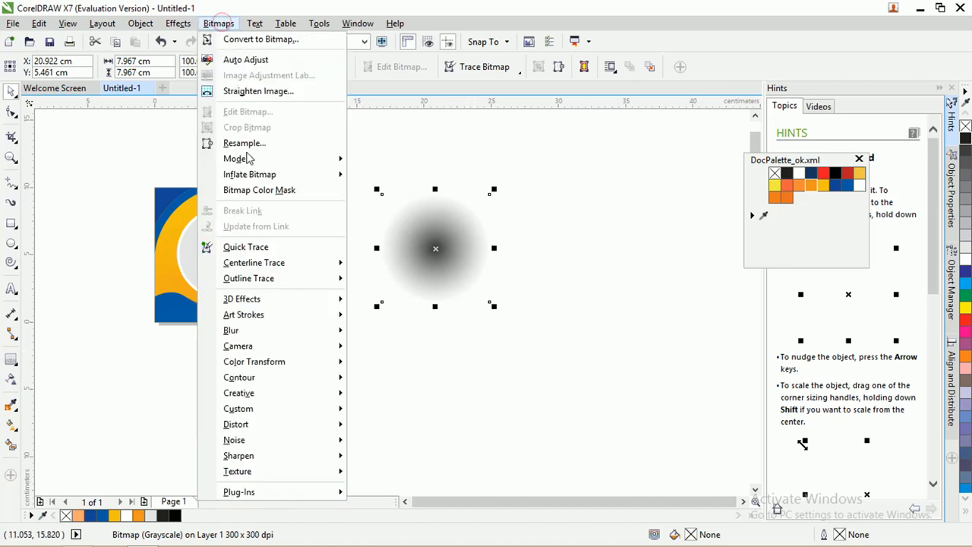
{"action": "mouse_move", "coordinate": [266, 268]}
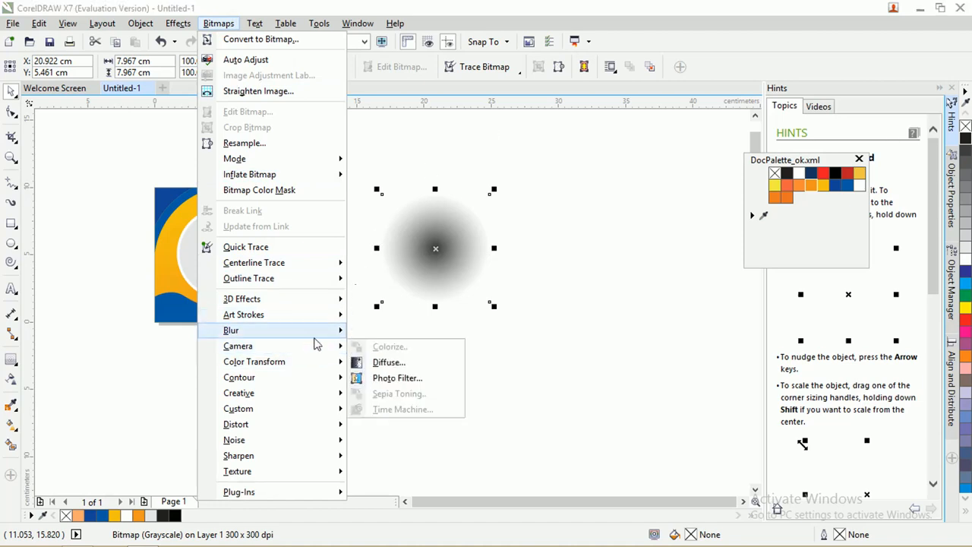
{"action": "mouse_move", "coordinate": [303, 362]}
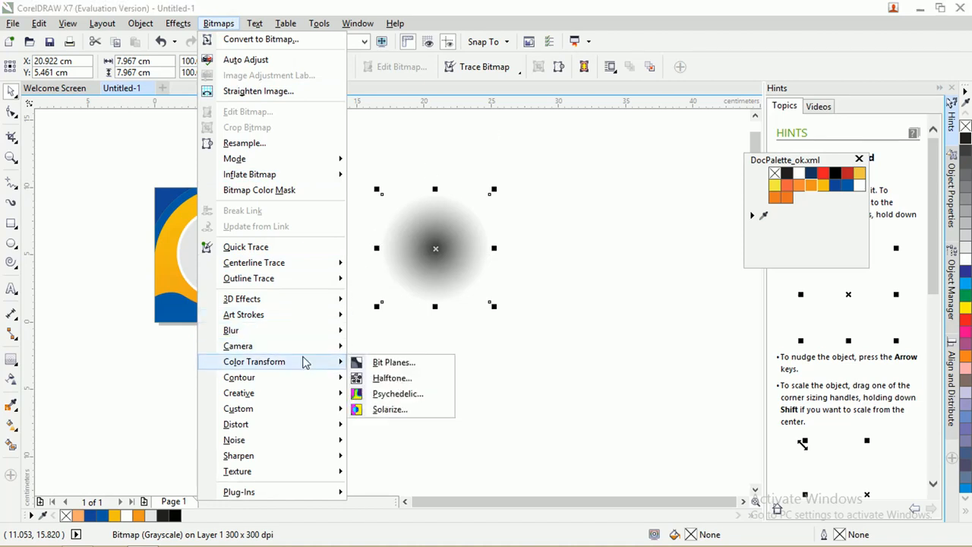
{"action": "left_click", "coordinate": [379, 379]}
{"action": "left_click_drag", "start_coordinate": [445, 190], "coordinate": [740, 135]}
{"action": "scroll", "coordinate": [465, 248], "scroll_direction": "up", "scroll_amount": 3}
{"action": "scroll", "coordinate": [353, 271], "scroll_direction": "down", "scroll_amount": 2}
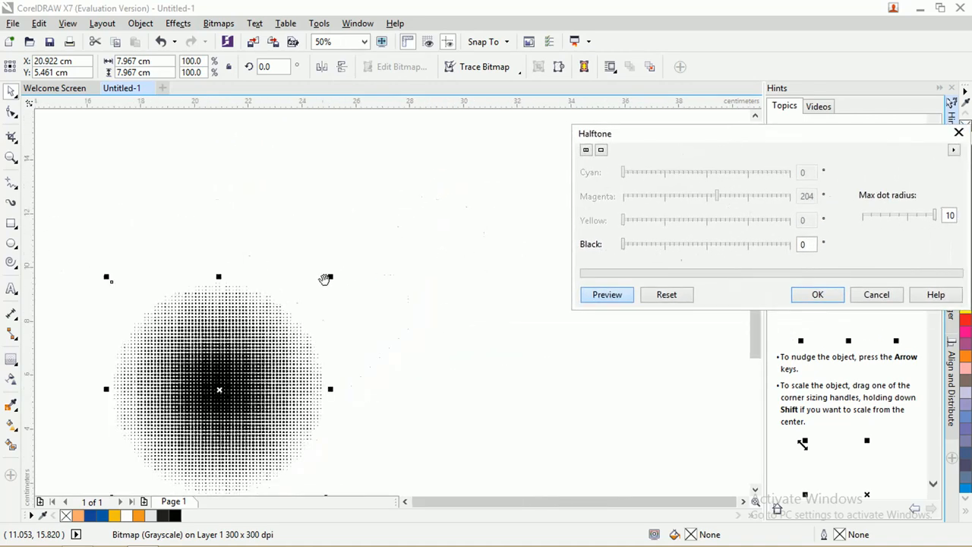
{"action": "scroll", "coordinate": [228, 331], "scroll_direction": "up", "scroll_amount": 4}
{"action": "scroll", "coordinate": [347, 294], "scroll_direction": "down", "scroll_amount": 4}
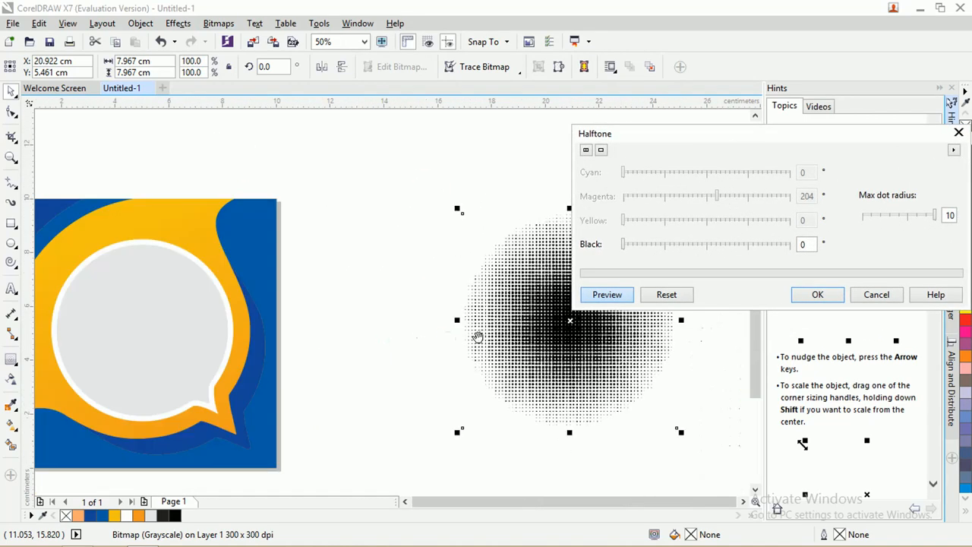
{"action": "scroll", "coordinate": [530, 317], "scroll_direction": "up", "scroll_amount": 2}
{"action": "scroll", "coordinate": [529, 317], "scroll_direction": "up", "scroll_amount": 1}
{"action": "scroll", "coordinate": [477, 278], "scroll_direction": "down", "scroll_amount": 2}
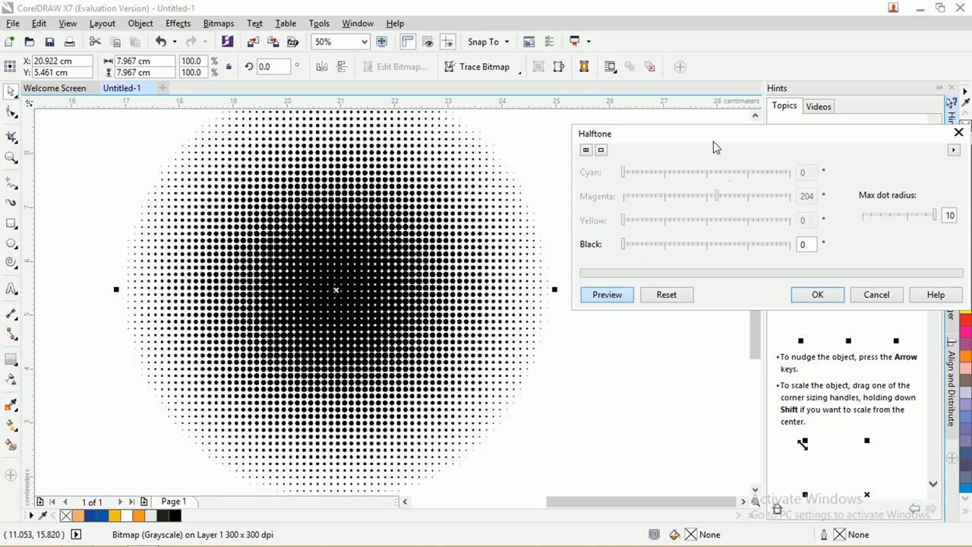
Set the halftone's black angle to 359° and apply it with the max dot radius at 10.
{"action": "left_click_drag", "start_coordinate": [714, 146], "coordinate": [640, 157]}
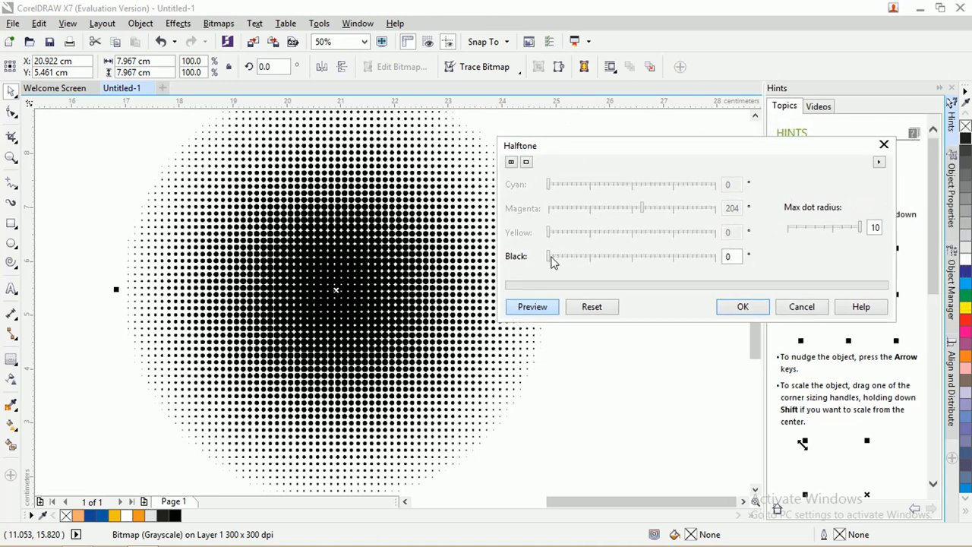
{"action": "left_click_drag", "start_coordinate": [552, 260], "coordinate": [722, 258]}
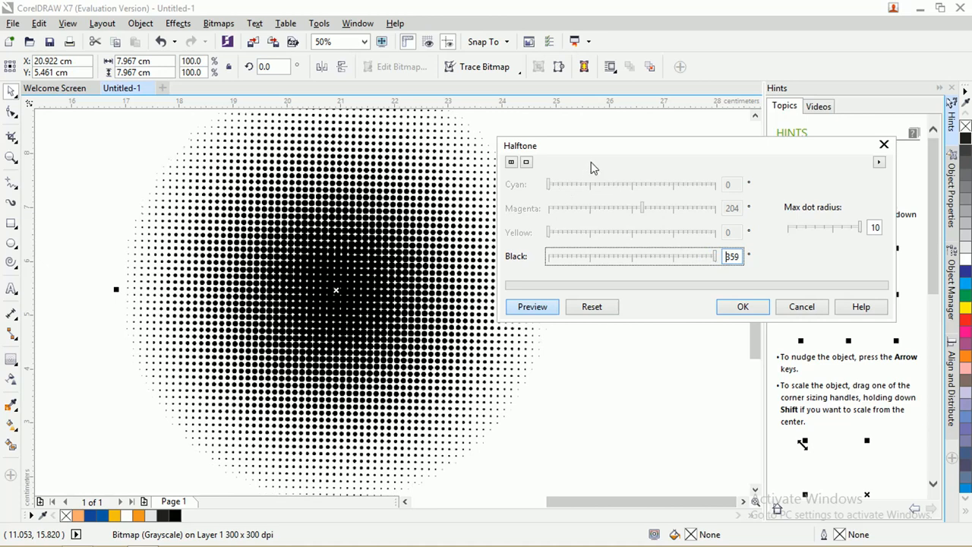
{"action": "left_click_drag", "start_coordinate": [594, 147], "coordinate": [556, 161]}
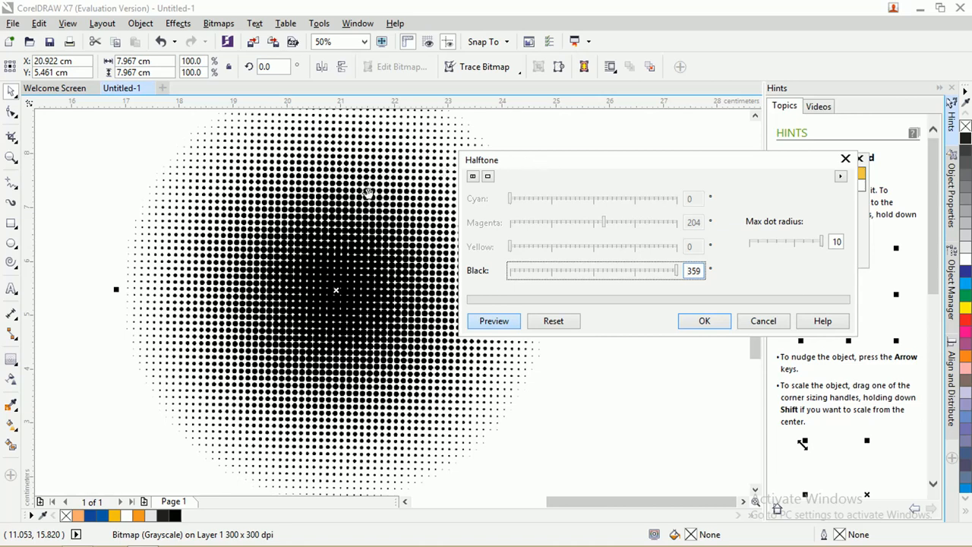
{"action": "left_click_drag", "start_coordinate": [544, 169], "coordinate": [472, 155]}
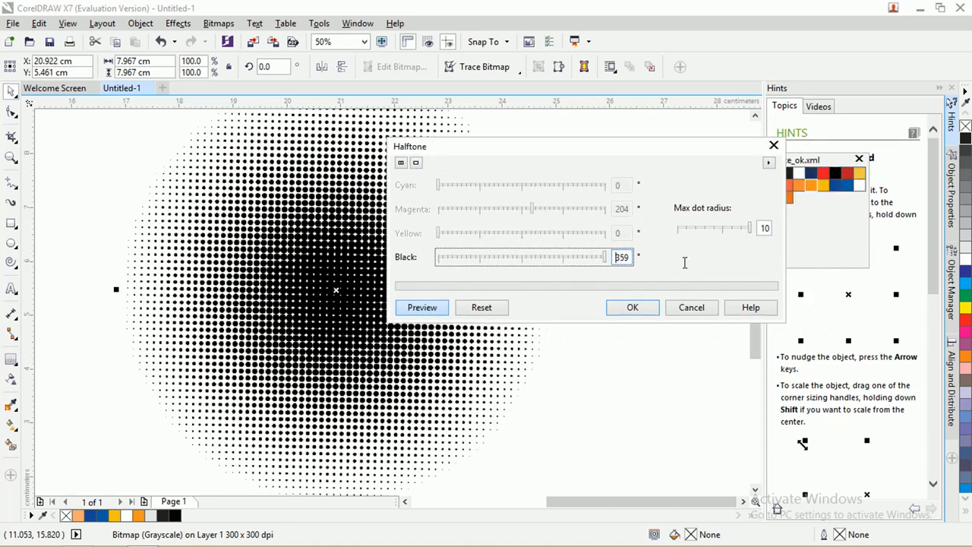
{"action": "left_click_drag", "start_coordinate": [749, 227], "coordinate": [772, 232]}
{"action": "left_click_drag", "start_coordinate": [581, 154], "coordinate": [676, 157]}
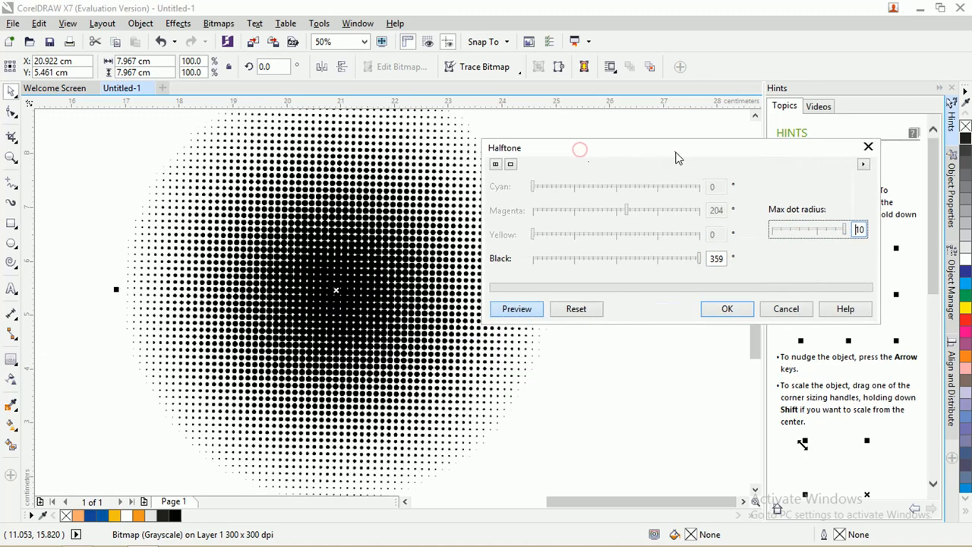
{"action": "left_click", "coordinate": [743, 309]}
Outline-trace the halftone bitmap as a High Quality Image, removing the background and keeping the original bitmap.
{"action": "scroll", "coordinate": [319, 223], "scroll_direction": "up", "scroll_amount": 2}
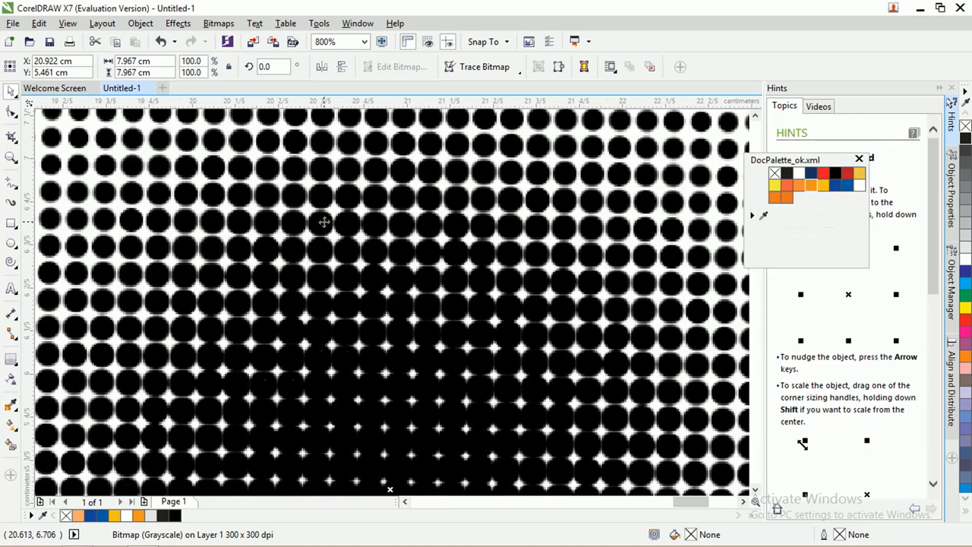
{"action": "scroll", "coordinate": [315, 216], "scroll_direction": "down", "scroll_amount": 3}
{"action": "scroll", "coordinate": [293, 192], "scroll_direction": "up", "scroll_amount": 1}
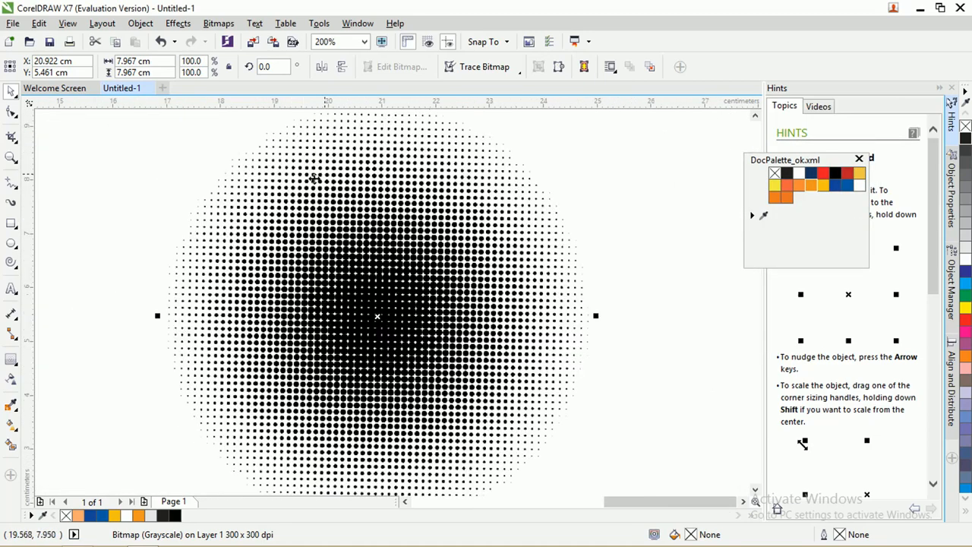
{"action": "left_click", "coordinate": [521, 73]}
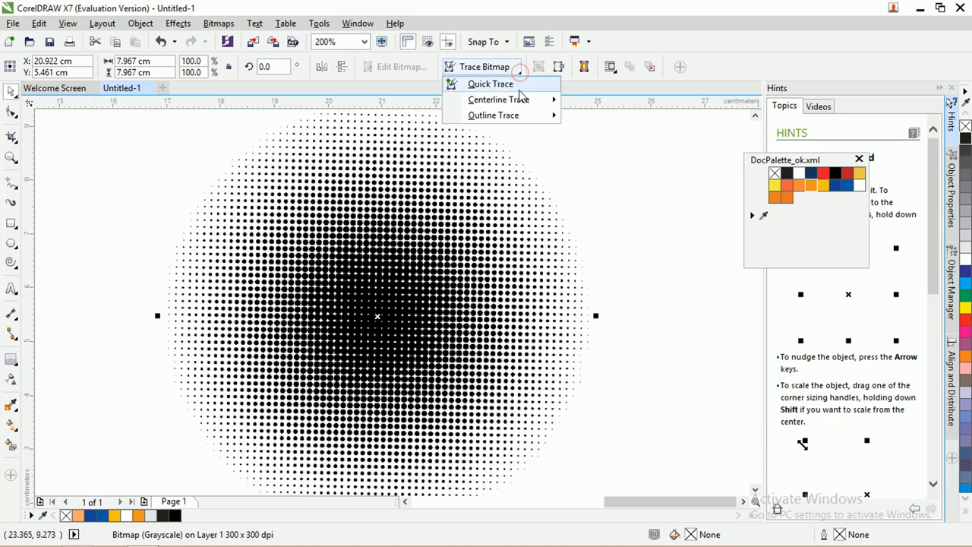
{"action": "mouse_move", "coordinate": [521, 116]}
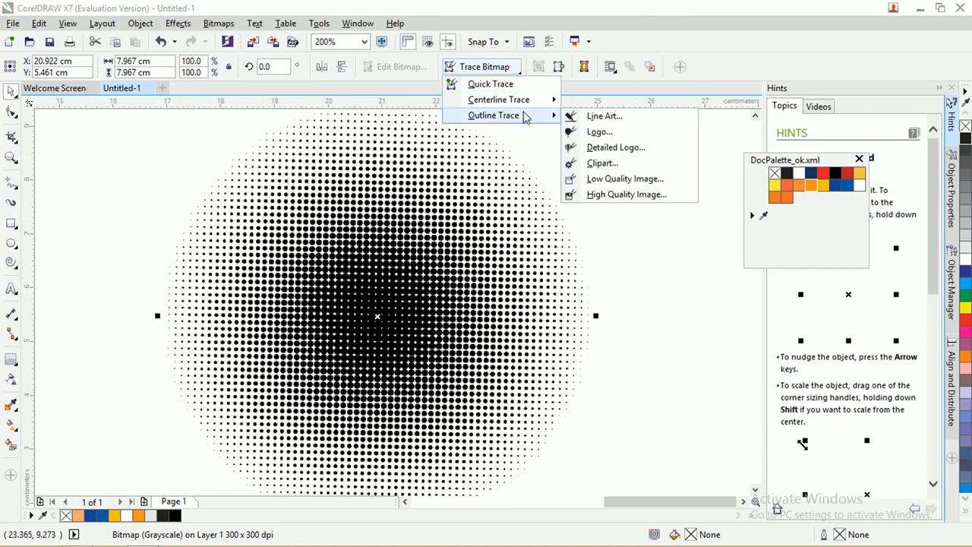
{"action": "left_click", "coordinate": [657, 194]}
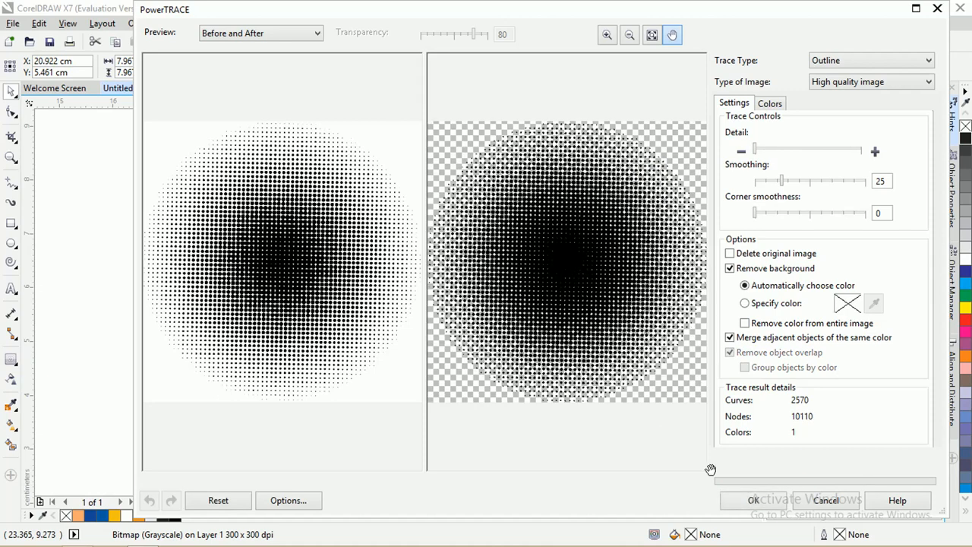
{"action": "left_click", "coordinate": [748, 500]}
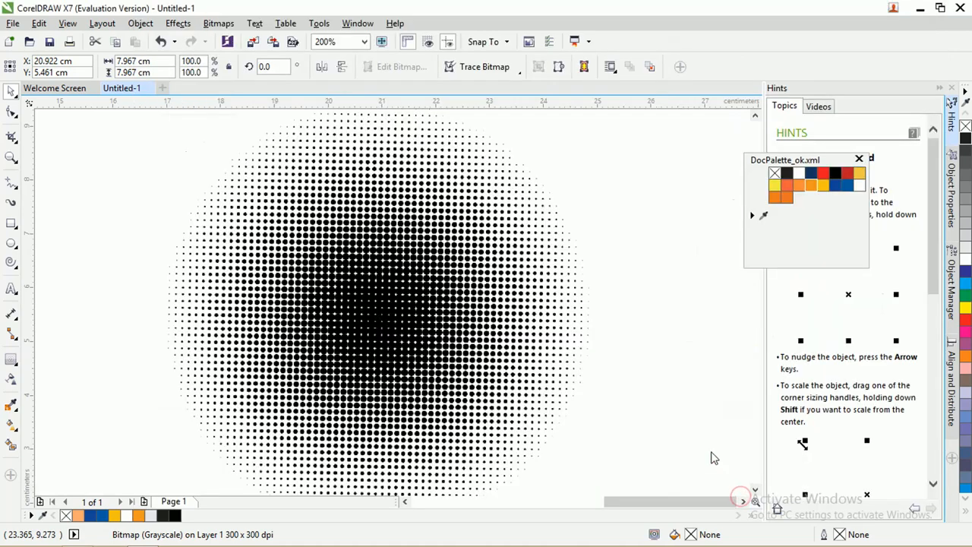
Separate the bitmap from its tracing, moving the bitmap to about X 25.13, Y 3.53 cm and the traced dots to about X 16.49, Y 7.54 cm.
{"action": "scroll", "coordinate": [642, 341], "scroll_direction": "down", "scroll_amount": 2}
{"action": "mouse_move", "coordinate": [543, 312]}
{"action": "left_mouse_down"}
{"action": "mouse_move", "coordinate": [425, 256]}
{"action": "mouse_move", "coordinate": [655, 362]}
{"action": "left_mouse_up"}
{"action": "scroll", "coordinate": [449, 271], "scroll_direction": "down", "scroll_amount": 2}
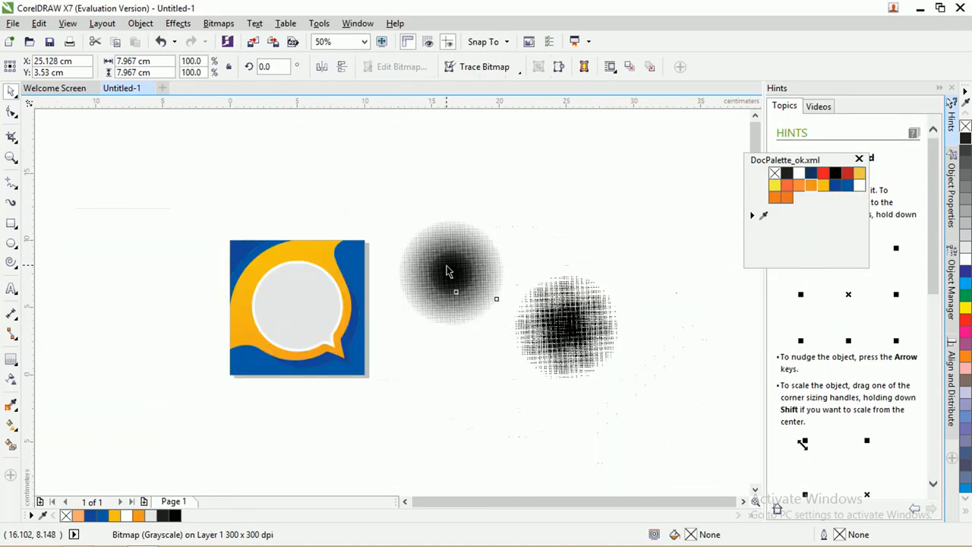
{"action": "left_click", "coordinate": [449, 267]}
{"action": "scroll", "coordinate": [448, 267], "scroll_direction": "up", "scroll_amount": 2}
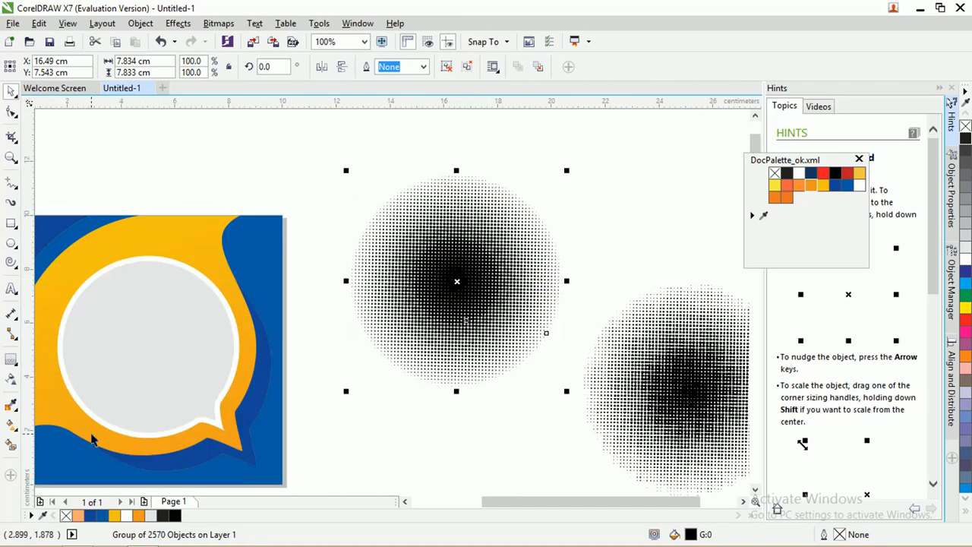
Try to use the Interactive Fill tool on the traced group of halftone dots.
{"action": "left_click", "coordinate": [12, 424]}
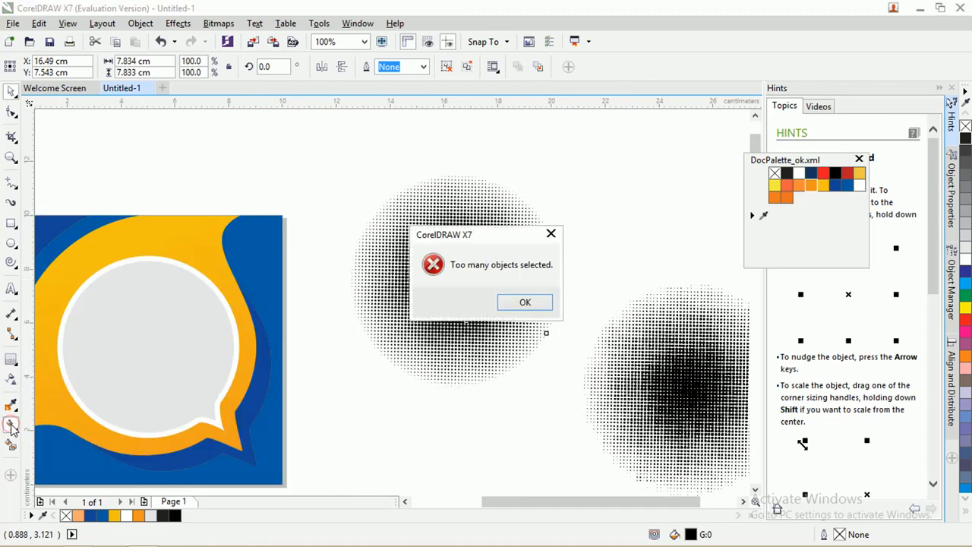
{"action": "left_click", "coordinate": [517, 303]}
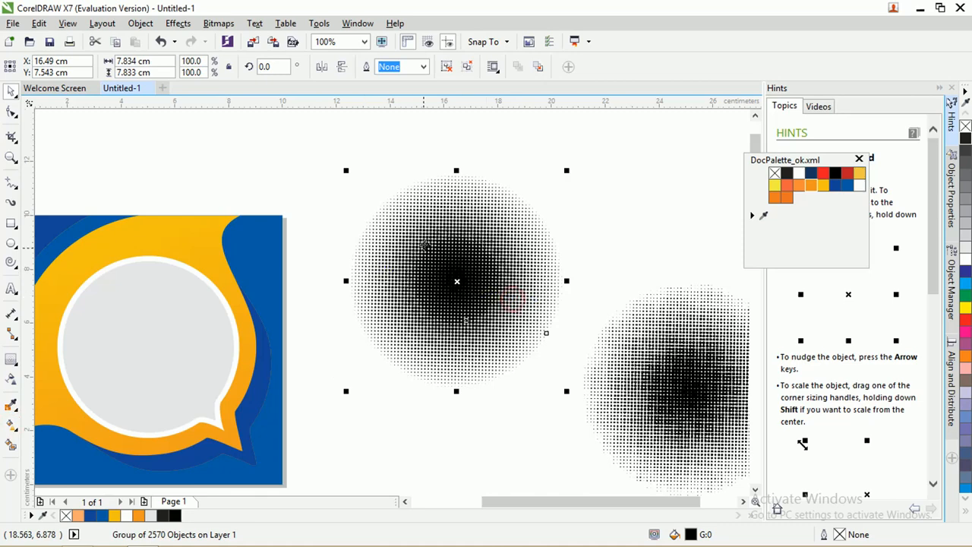
Bring up the object commands for the traced group of halftone dots.
{"action": "right_click", "coordinate": [422, 263]}
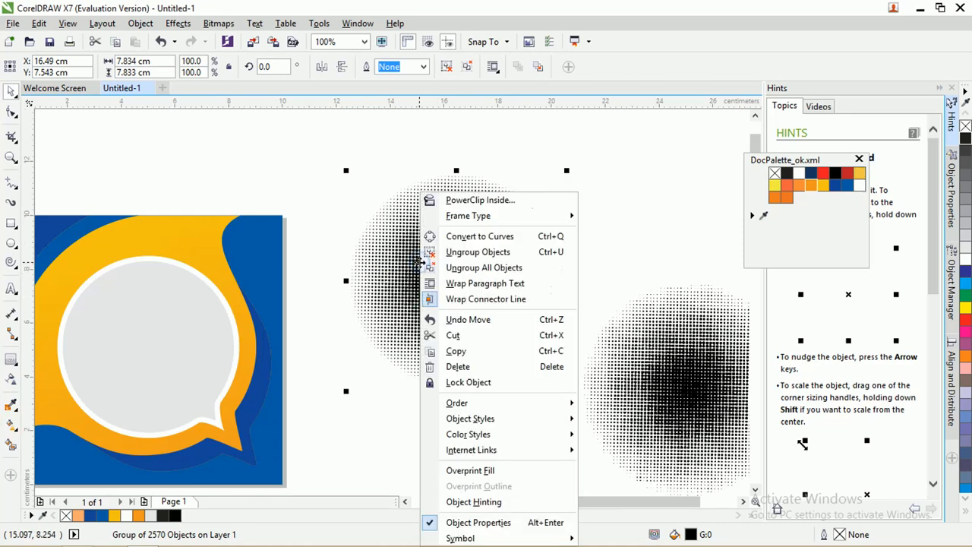
Ungroup all objects of the halftone circle, weld the dots into one curve, and place it beside the artwork.
{"action": "left_click", "coordinate": [449, 269]}
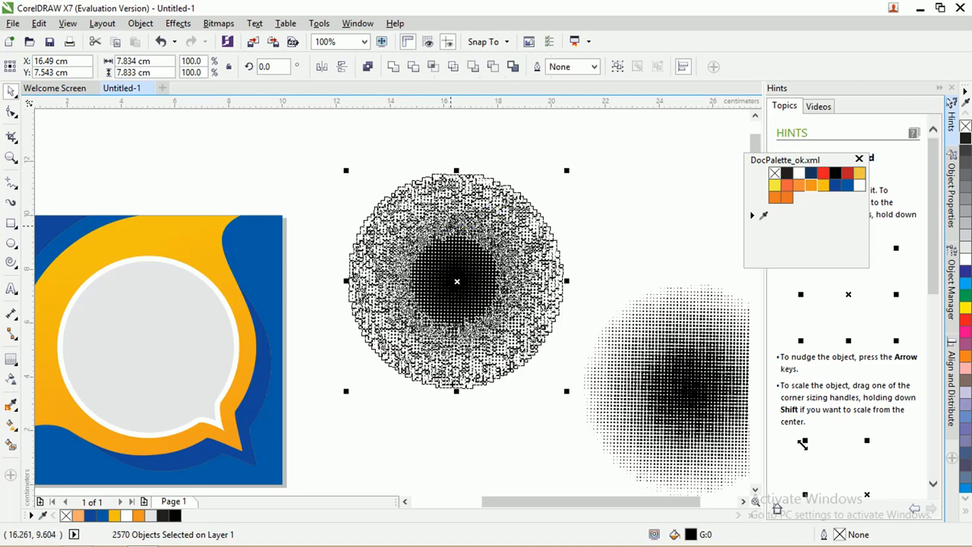
{"action": "left_click", "coordinate": [393, 70]}
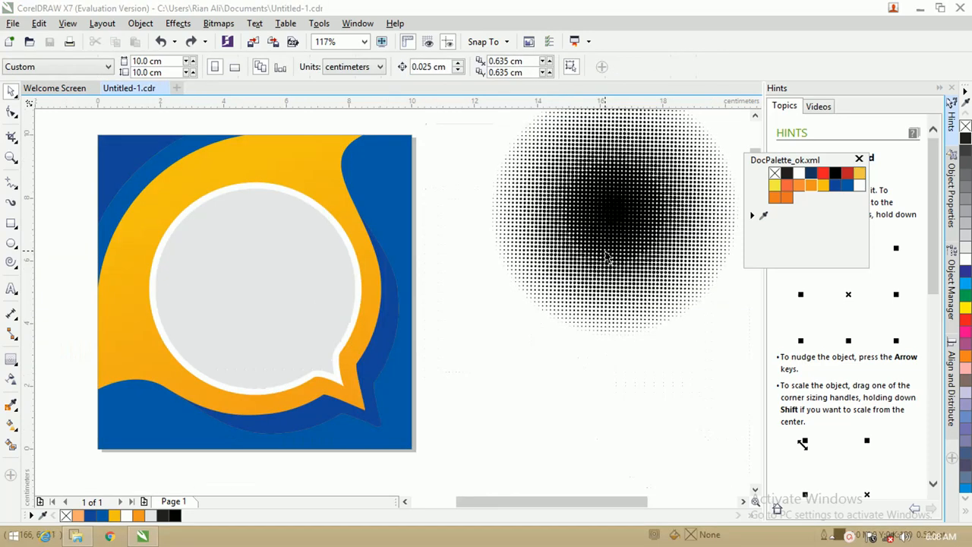
{"action": "left_click_drag", "start_coordinate": [626, 180], "coordinate": [561, 261]}
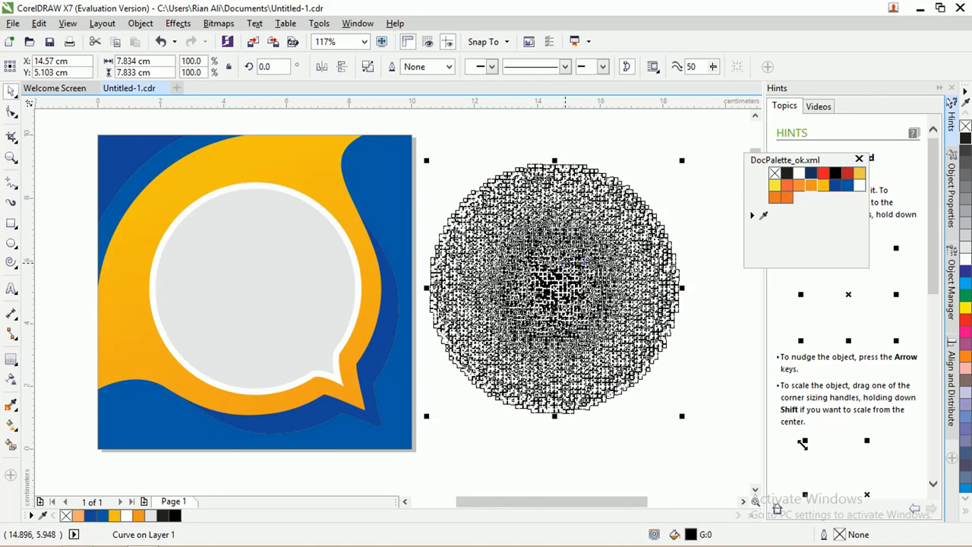
{"action": "left_click", "coordinate": [530, 147]}
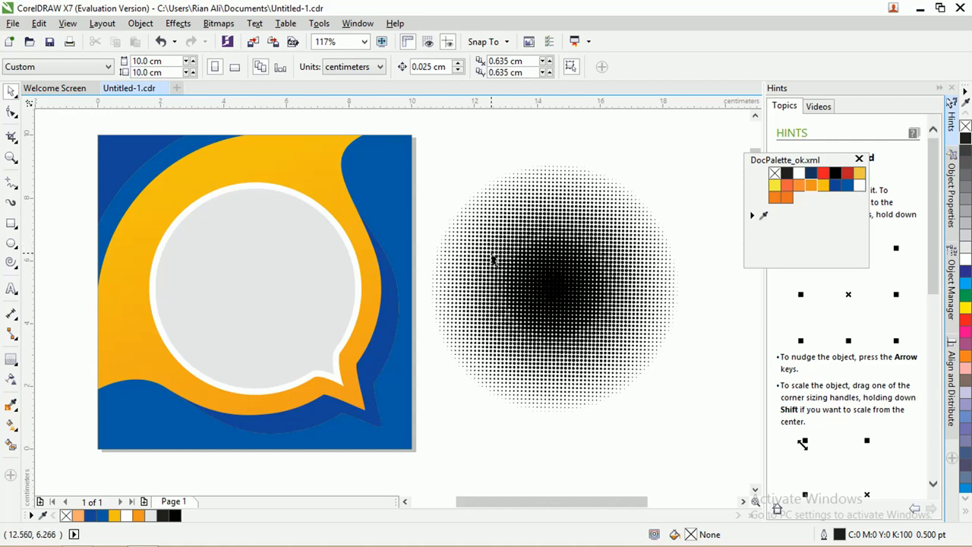
{"action": "left_click", "coordinate": [543, 265]}
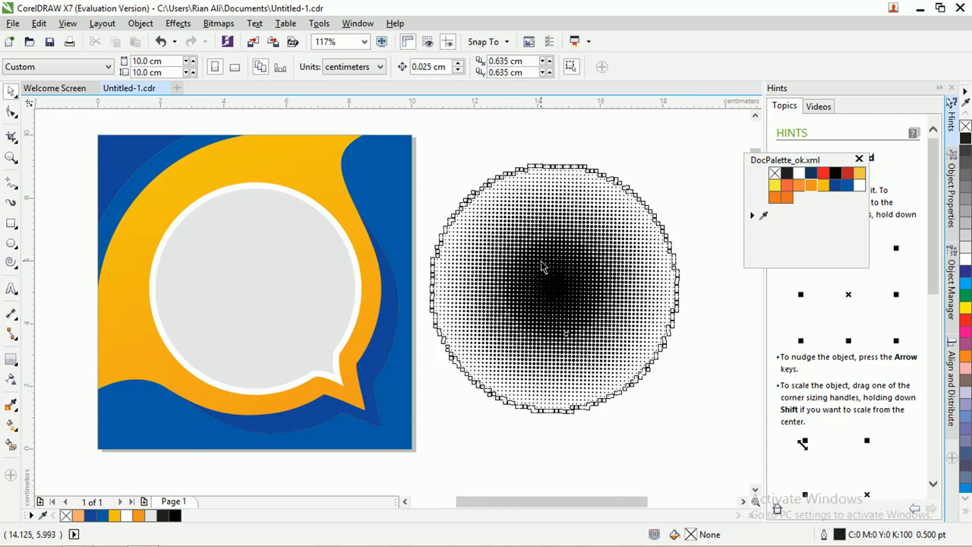
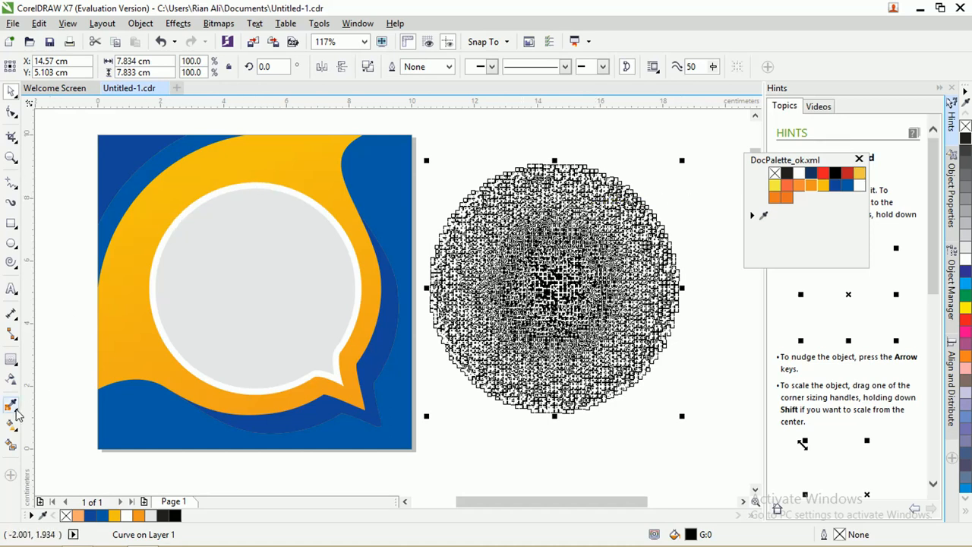
Apply a diagonal linear fountain fill to the halftone circle and set its end colour to the palette's orange (C0 M55 Y89 K0).
{"action": "left_click", "coordinate": [12, 425]}
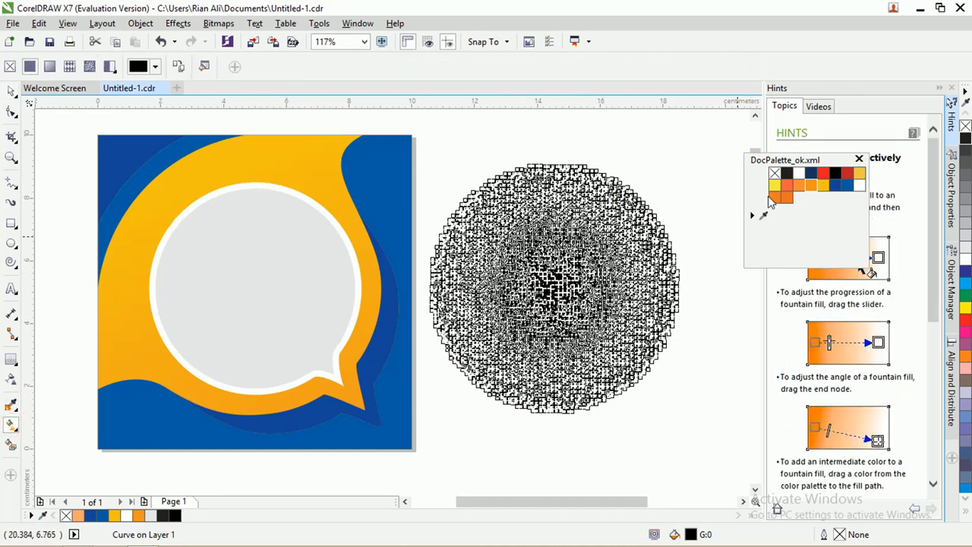
{"action": "left_click_drag", "start_coordinate": [465, 339], "coordinate": [665, 193]}
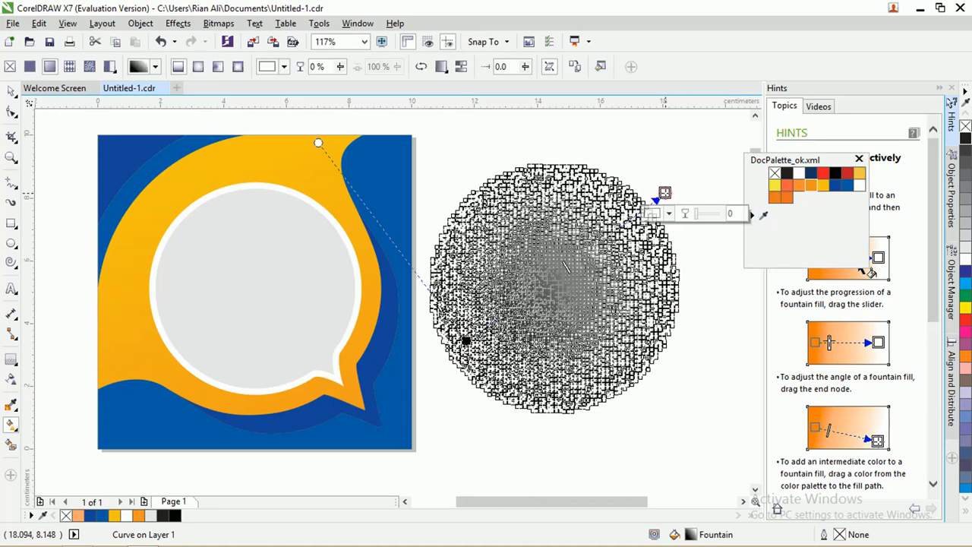
{"action": "left_click", "coordinate": [668, 213]}
{"action": "left_click", "coordinate": [699, 243]}
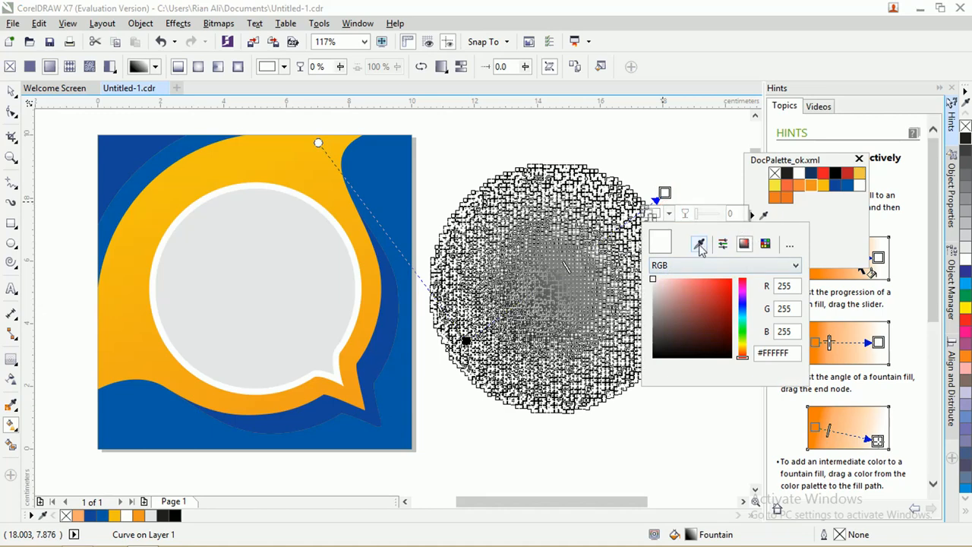
{"action": "left_click", "coordinate": [808, 185]}
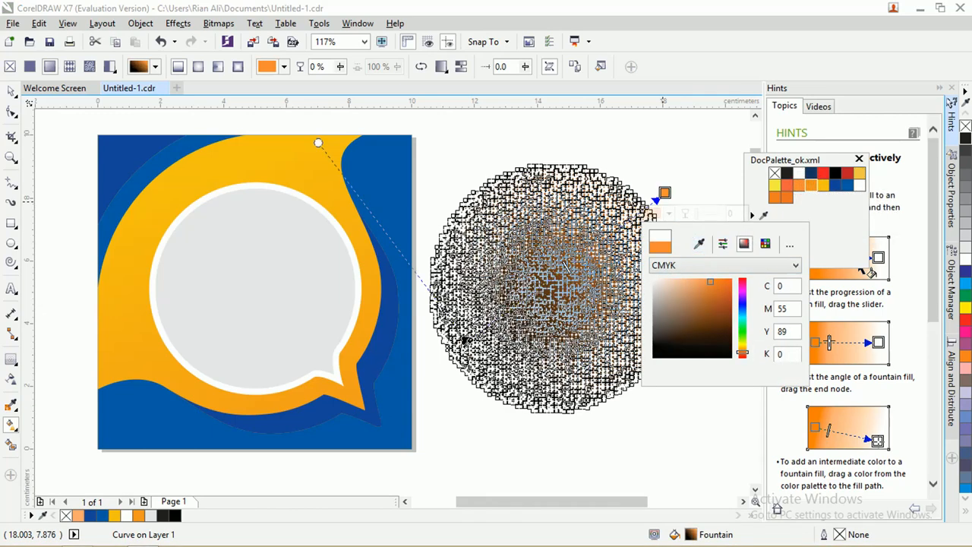
Set the start colour of the halftone's fountain fill to the palette orange (C0 M55 Y89 K0) and deselect it.
{"action": "left_click", "coordinate": [464, 340]}
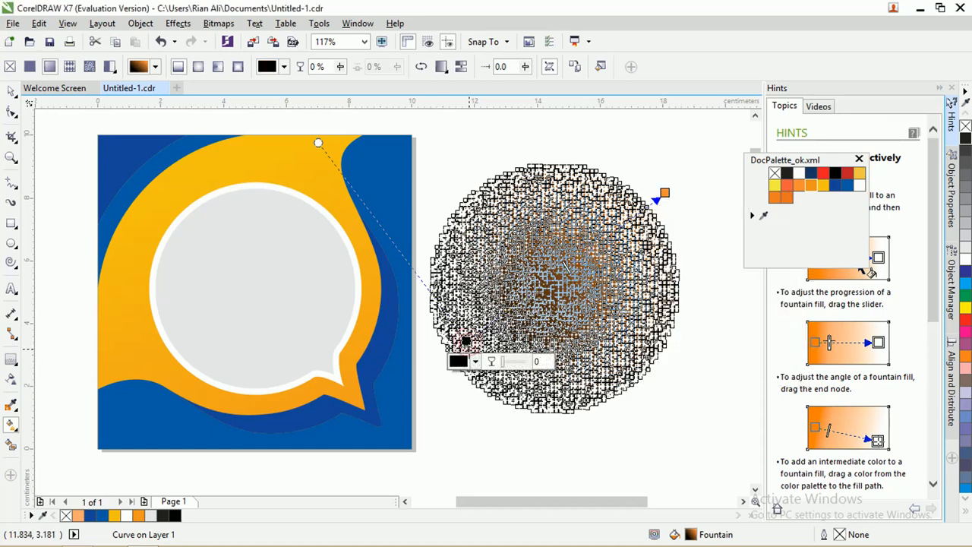
{"action": "left_click", "coordinate": [475, 362]}
{"action": "left_click", "coordinate": [506, 391]}
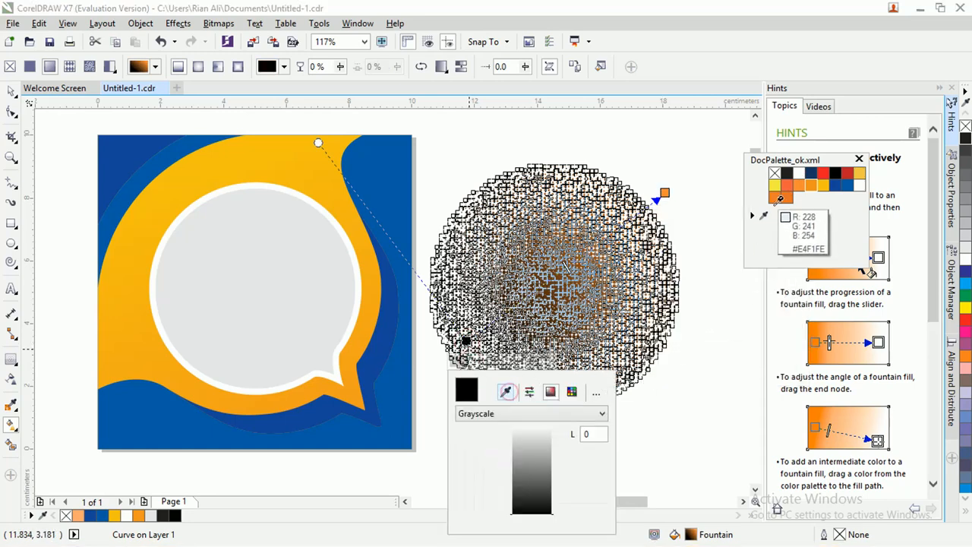
{"action": "left_click", "coordinate": [797, 184]}
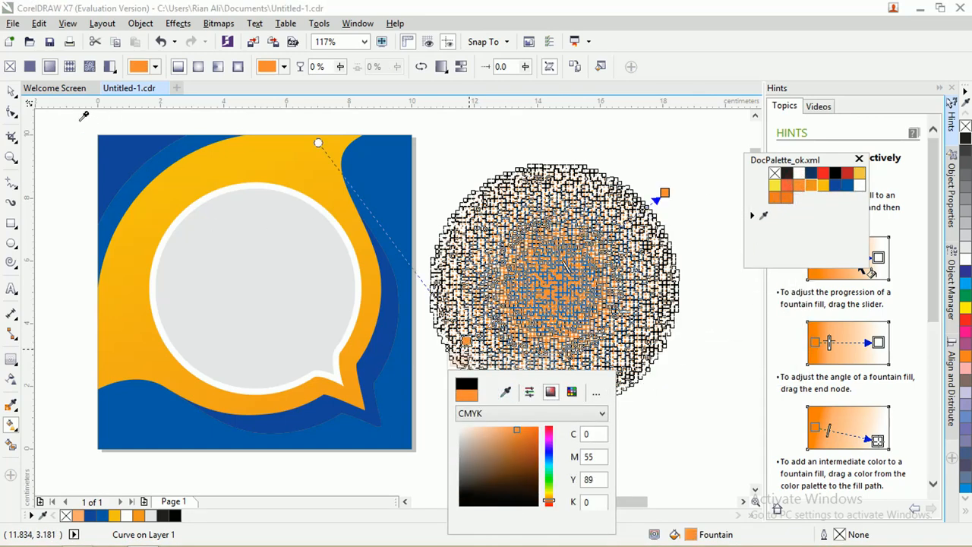
{"action": "left_click", "coordinate": [13, 91]}
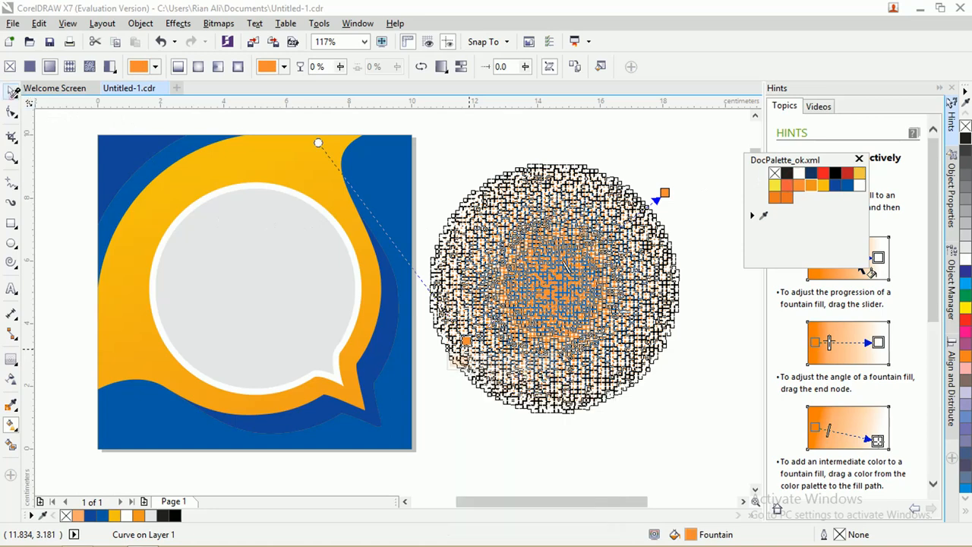
{"action": "left_click", "coordinate": [63, 121]}
Move the orange halftone over the grey speech-bubble circle and send it behind the artwork.
{"action": "left_click", "coordinate": [537, 280]}
{"action": "left_click_drag", "start_coordinate": [193, 279], "coordinate": [242, 274]}
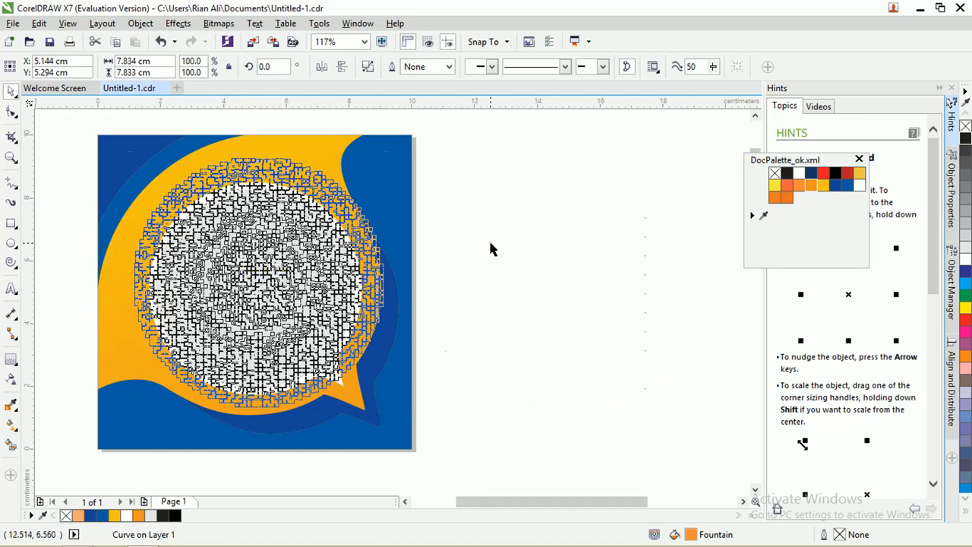
{"action": "key", "text": "Delete"}
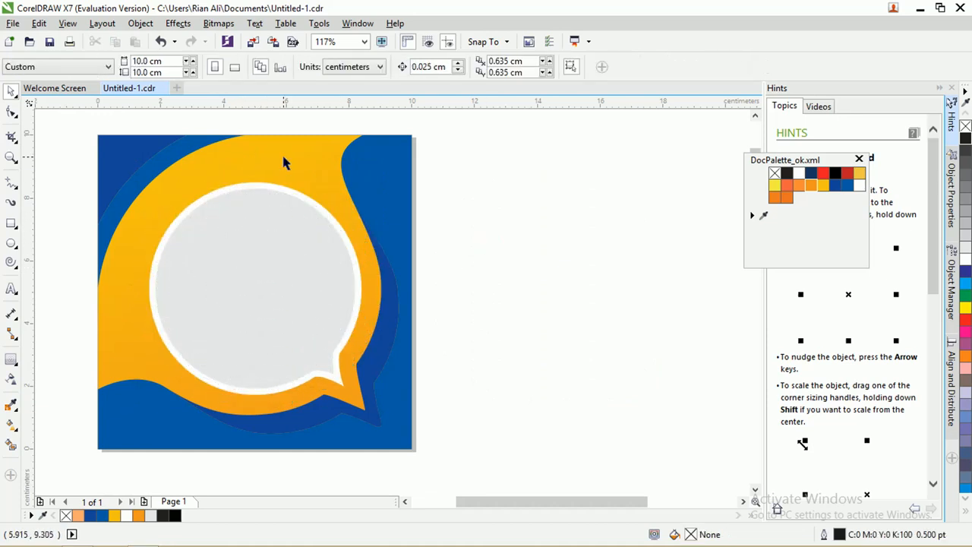
Send the yellow-orange background rectangle to the back of the page, behind the halftone.
{"action": "left_click", "coordinate": [282, 159]}
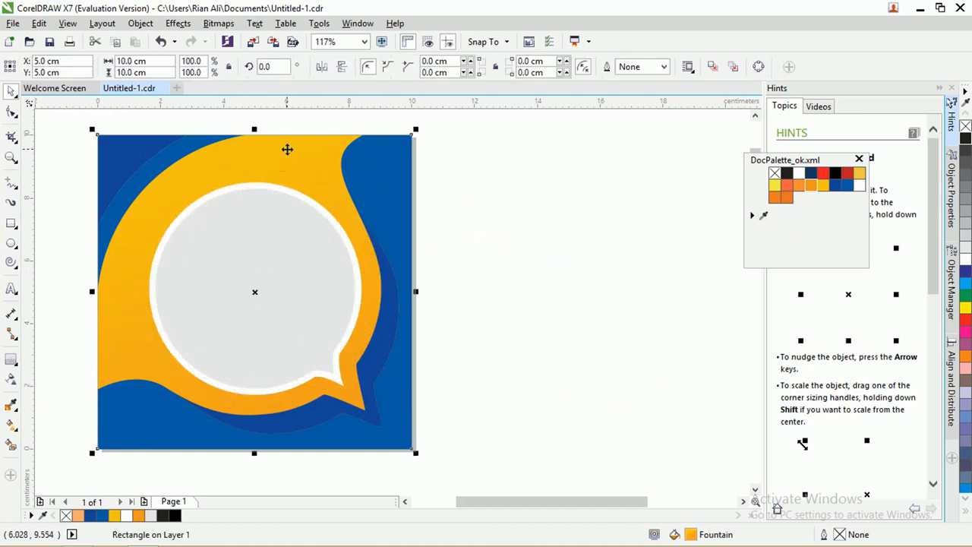
{"action": "right_click", "coordinate": [286, 148]}
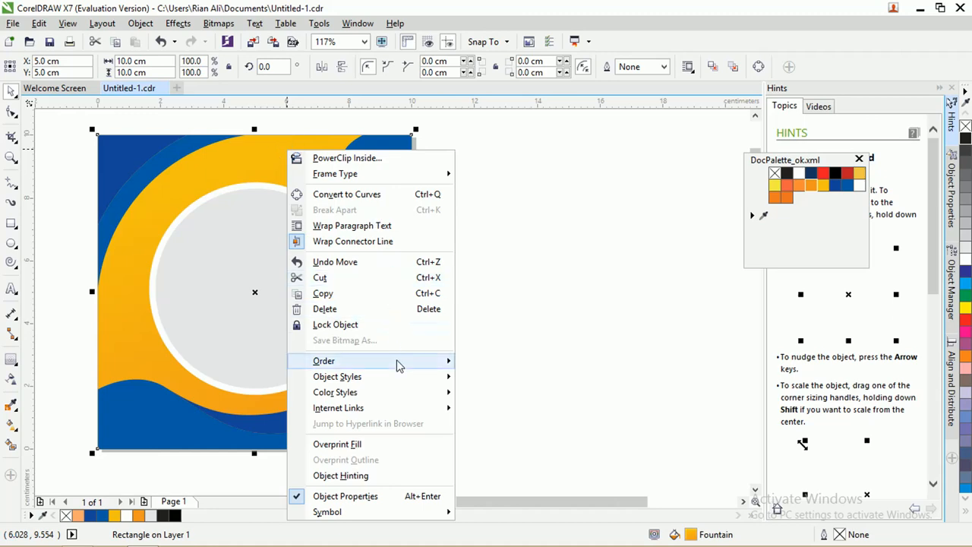
{"action": "left_click", "coordinate": [397, 361]}
{"action": "left_click", "coordinate": [511, 376]}
{"action": "left_click", "coordinate": [509, 271]}
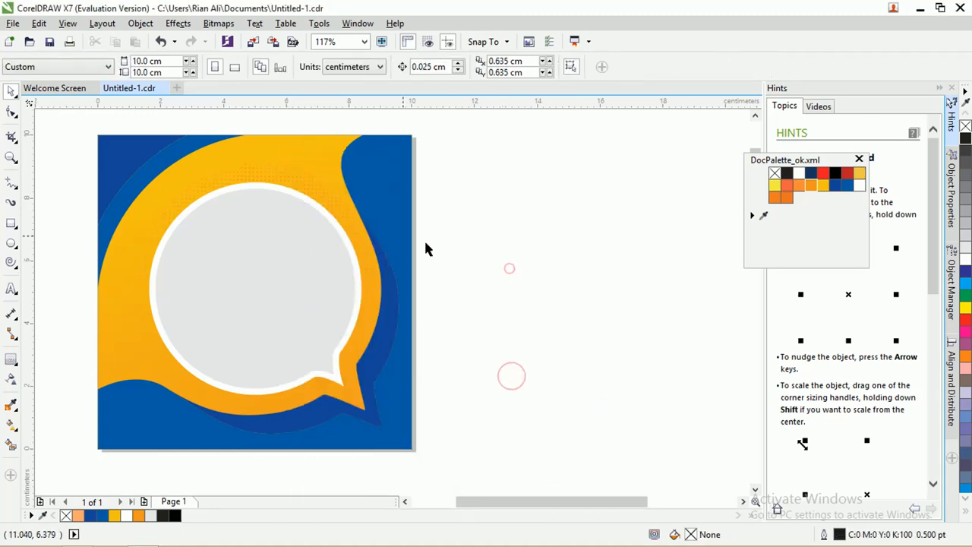
Enlarge the halftone to about 8.76 cm across and centre it behind the white-bordered speech bubble.
{"action": "scroll", "coordinate": [205, 178], "scroll_direction": "up", "scroll_amount": 3}
{"action": "scroll", "coordinate": [231, 181], "scroll_direction": "down", "scroll_amount": 1}
{"action": "left_click", "coordinate": [239, 184]}
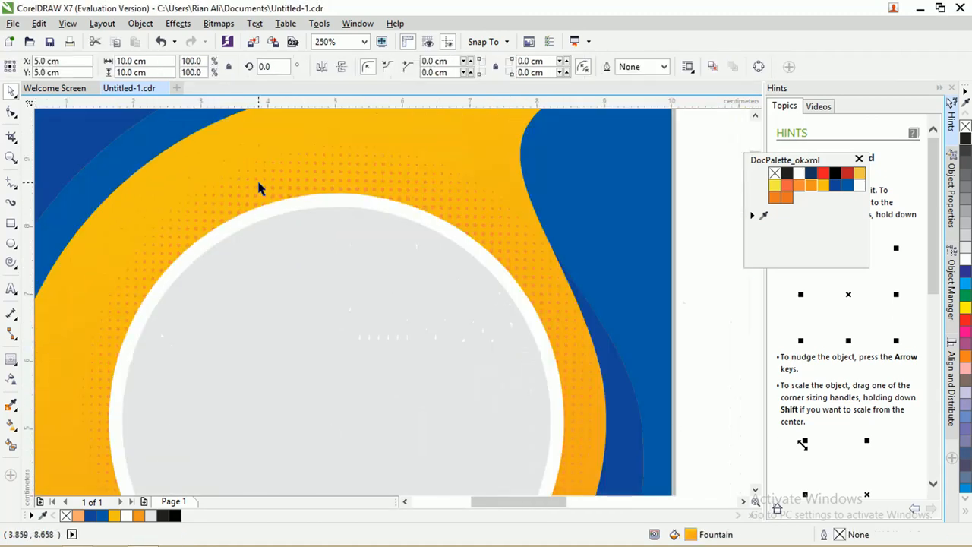
{"action": "scroll", "coordinate": [261, 187], "scroll_direction": "down", "scroll_amount": 2}
{"action": "left_click", "coordinate": [530, 234]}
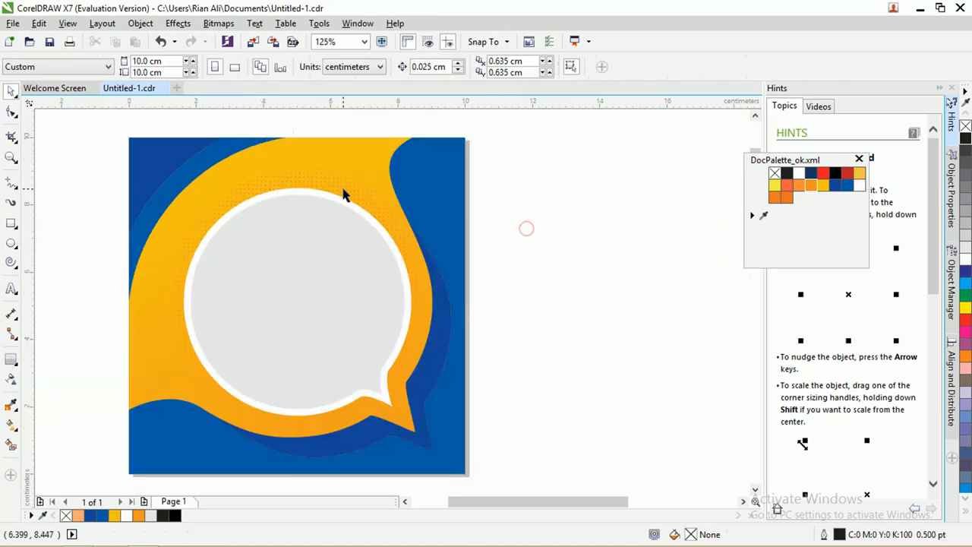
{"action": "left_click", "coordinate": [342, 191]}
{"action": "left_click_drag", "start_coordinate": [436, 156], "coordinate": [460, 140]}
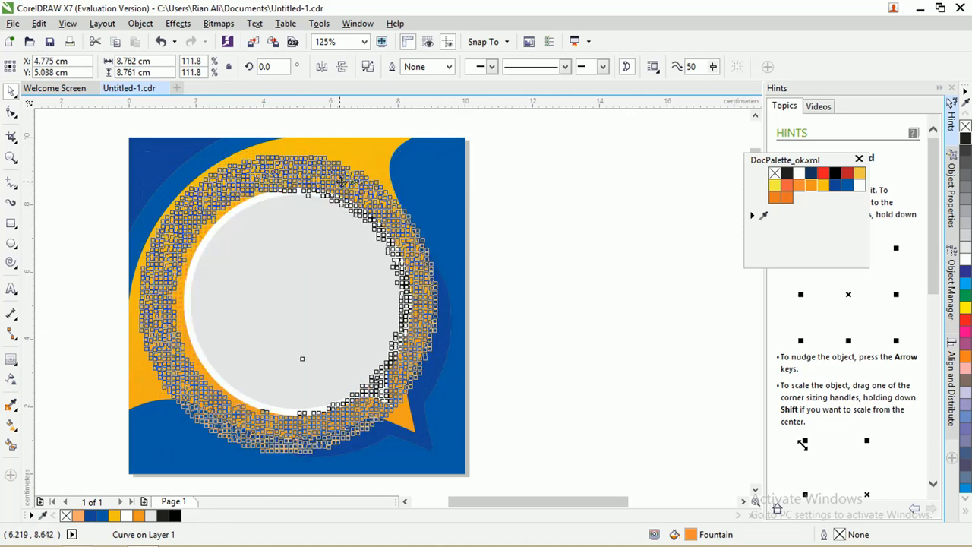
{"action": "left_click", "coordinate": [585, 196]}
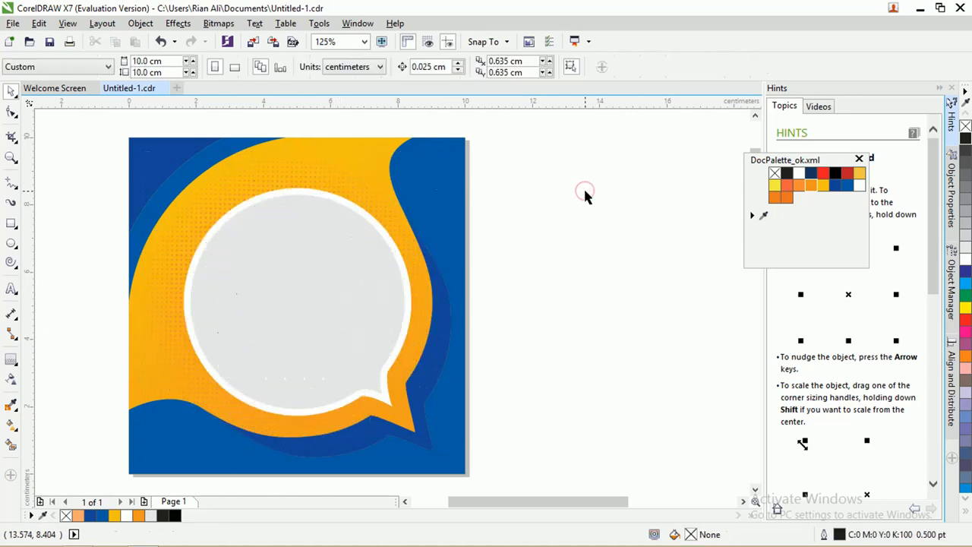
{"action": "left_click", "coordinate": [358, 182]}
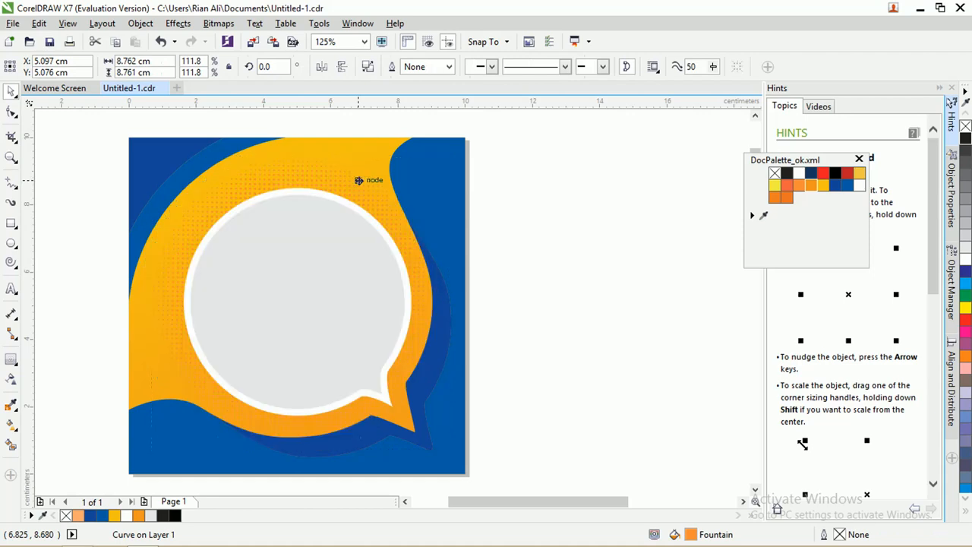
{"action": "left_click", "coordinate": [550, 199]}
{"action": "scroll", "coordinate": [233, 179], "scroll_direction": "up", "scroll_amount": 1}
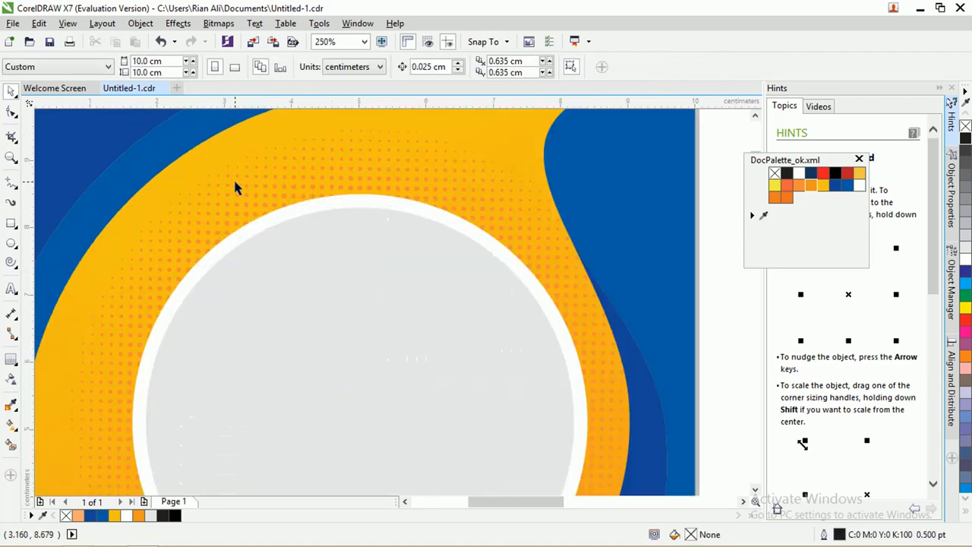
{"action": "scroll", "coordinate": [234, 180], "scroll_direction": "down", "scroll_amount": 1}
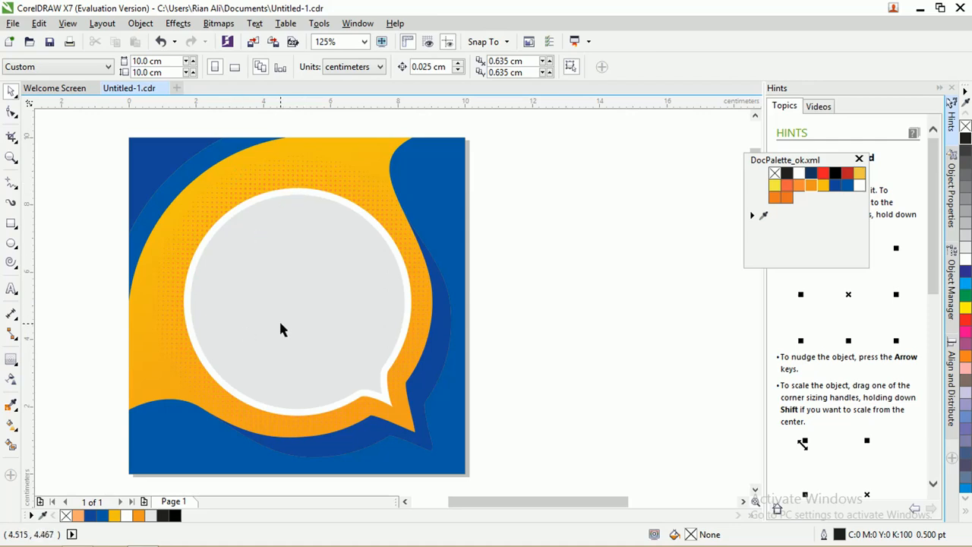
Switch to File Explorer and bring the photo of the man and woman from the Downloads folder into the drawing.
{"action": "mouse_move", "coordinate": [201, 543]}
{"action": "left_click", "coordinate": [76, 536]}
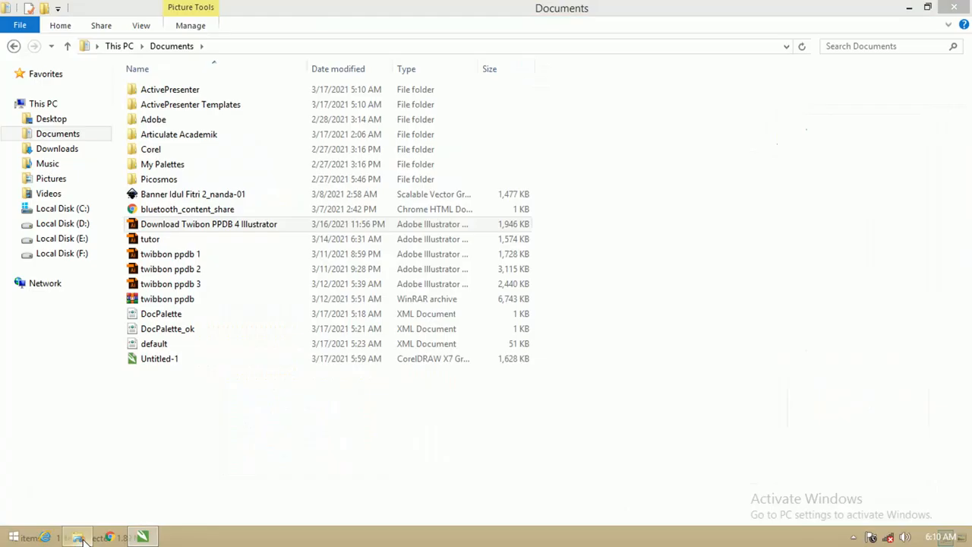
{"action": "left_click", "coordinate": [52, 181]}
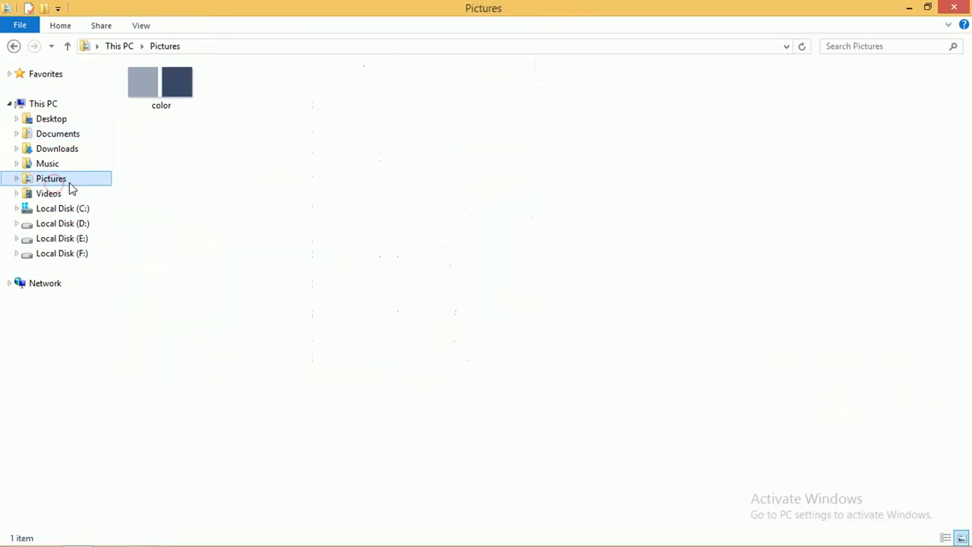
{"action": "left_click", "coordinate": [55, 150]}
{"action": "left_click_drag", "start_coordinate": [320, 104], "coordinate": [591, 258]}
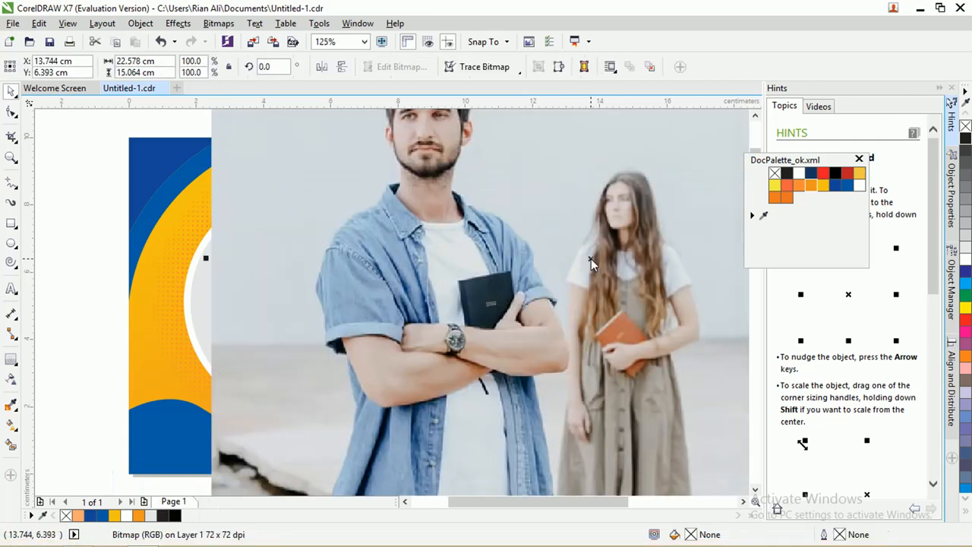
Shift the photo beside the artwork and PowerClip it inside the grey speech bubble.
{"action": "scroll", "coordinate": [502, 188], "scroll_direction": "down", "scroll_amount": 1}
{"action": "left_click_drag", "start_coordinate": [486, 182], "coordinate": [523, 191]}
{"action": "right_click", "coordinate": [523, 191]}
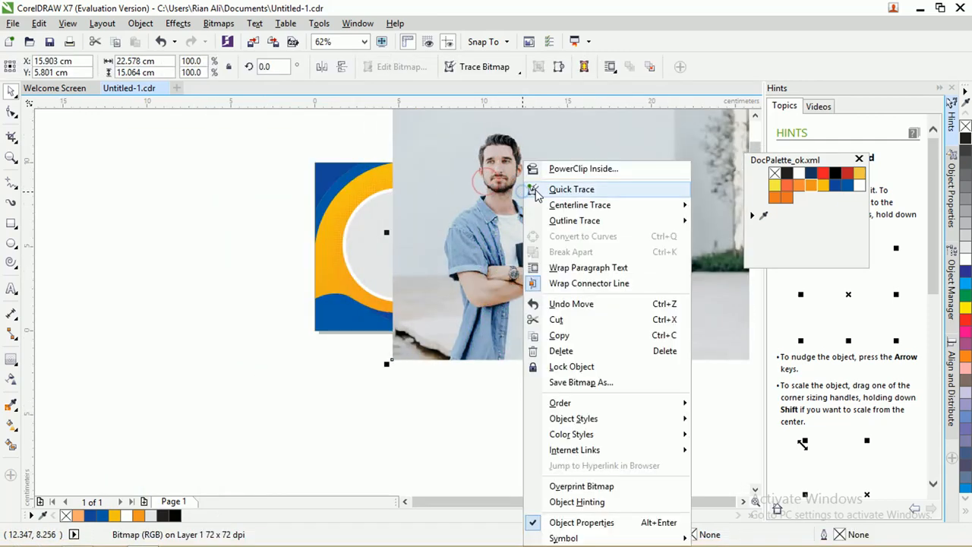
{"action": "left_click", "coordinate": [545, 171]}
{"action": "left_click", "coordinate": [371, 217]}
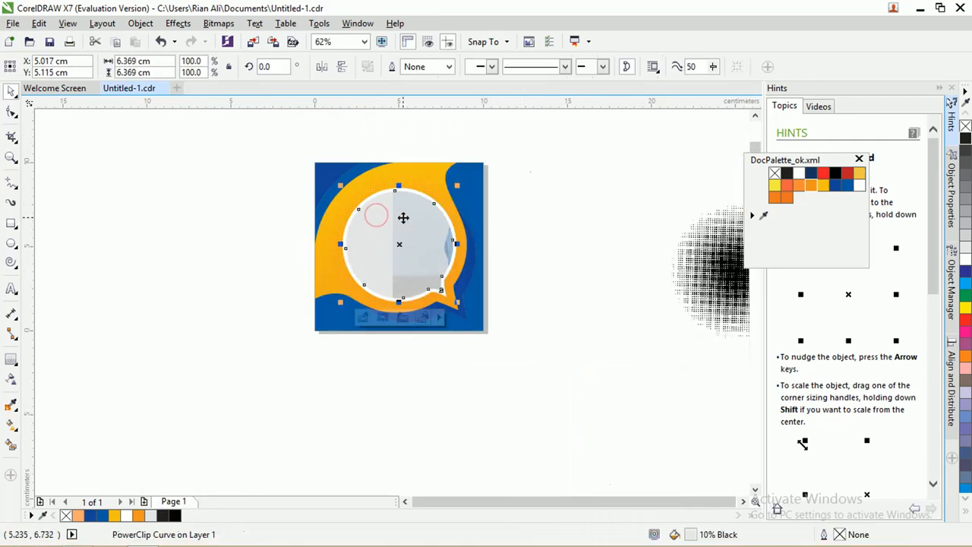
Edit the PowerClip contents, scaling the photo to about 73.1% and positioning the man inside the speech bubble, and finish editing.
{"action": "right_click", "coordinate": [408, 217]}
{"action": "left_click", "coordinate": [432, 173]}
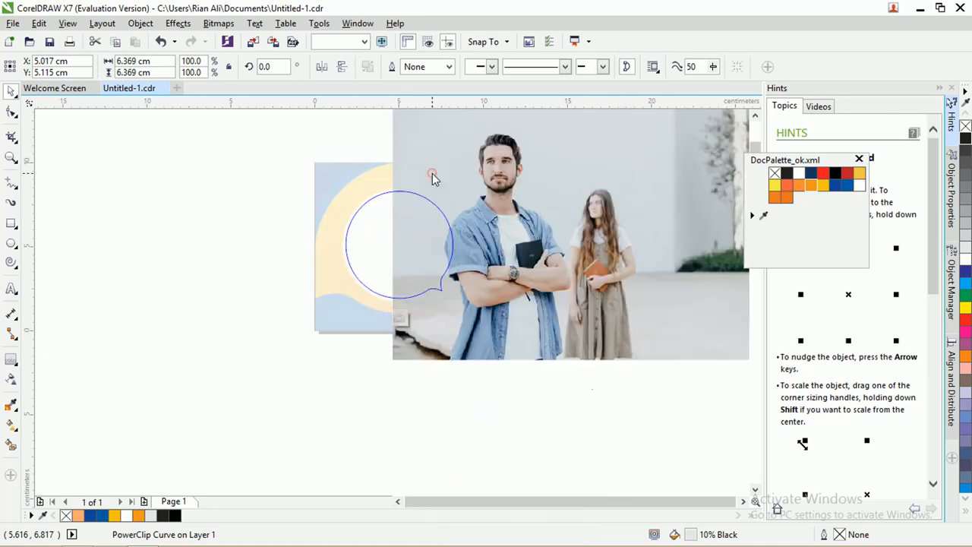
{"action": "left_click_drag", "start_coordinate": [576, 234], "coordinate": [478, 289]}
{"action": "left_click_drag", "start_coordinate": [543, 288], "coordinate": [538, 299]}
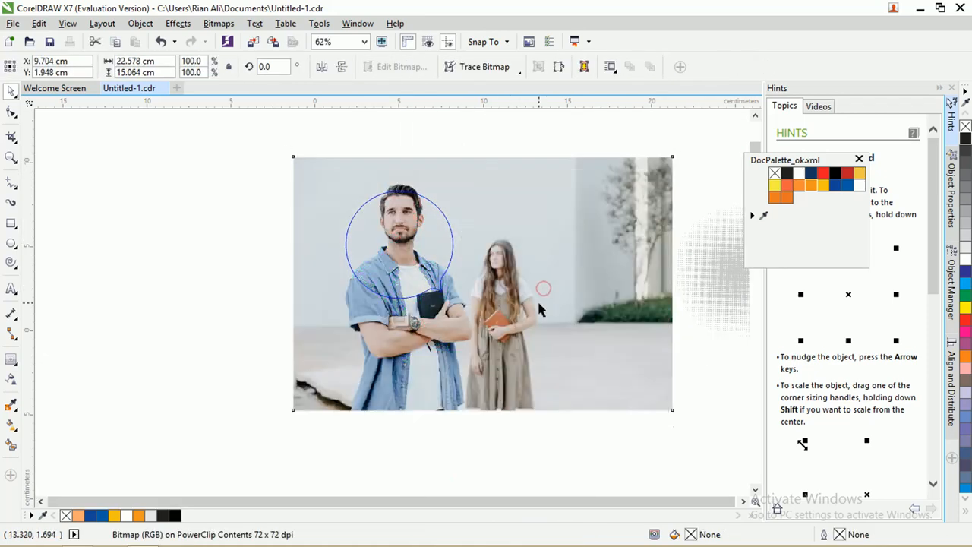
{"action": "left_click_drag", "start_coordinate": [671, 427], "coordinate": [565, 355]}
{"action": "left_click_drag", "start_coordinate": [513, 316], "coordinate": [511, 306]}
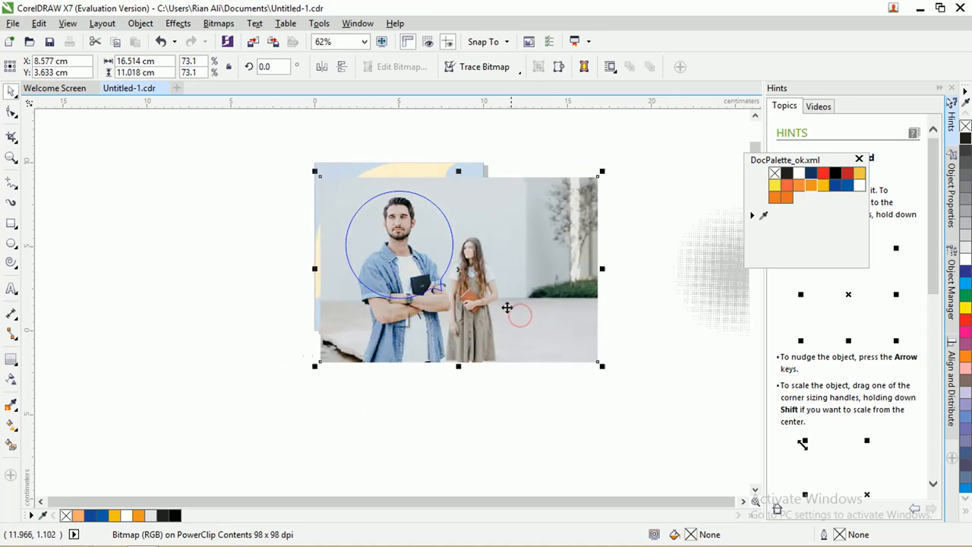
{"action": "right_click", "coordinate": [403, 289]}
{"action": "left_click", "coordinate": [456, 219]}
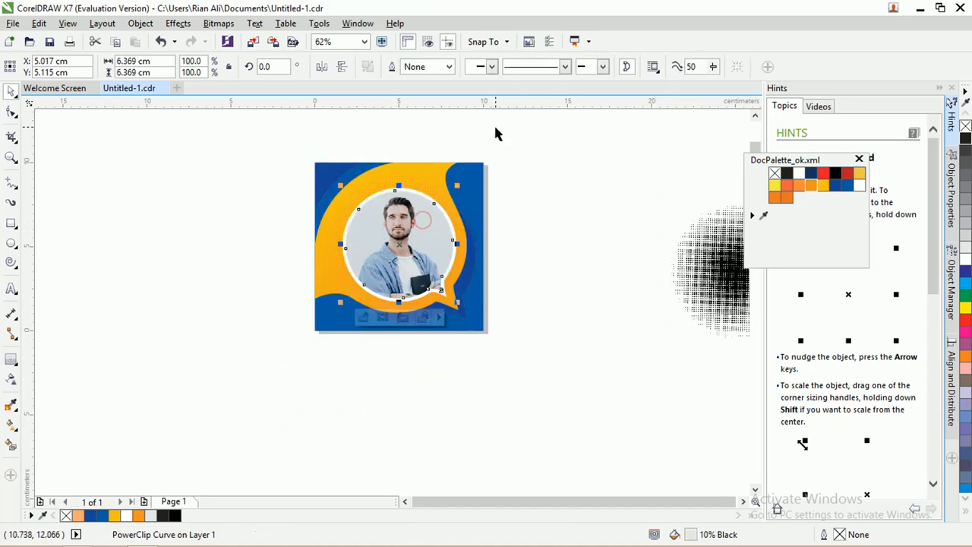
{"action": "scroll", "coordinate": [407, 212], "scroll_direction": "up", "scroll_amount": 2}
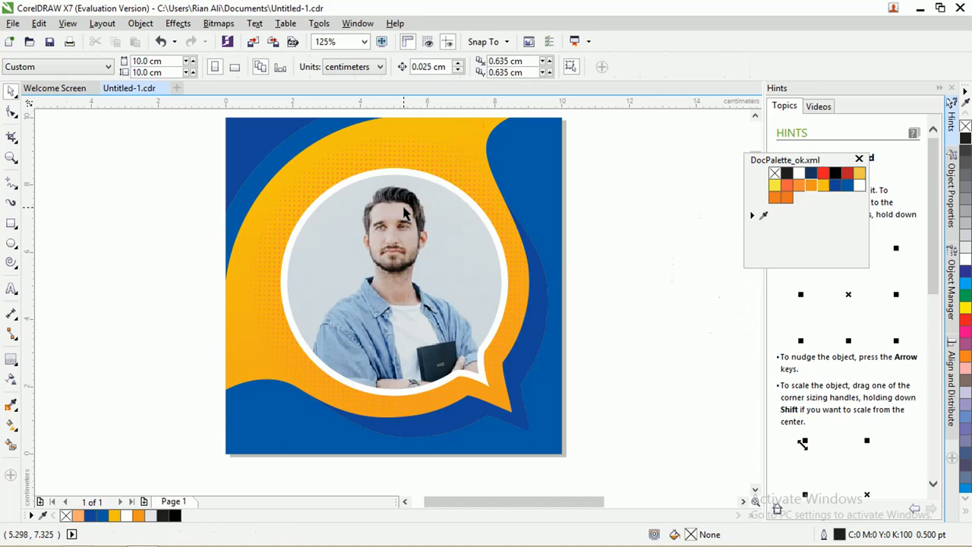
{"action": "scroll", "coordinate": [405, 206], "scroll_direction": "down", "scroll_amount": 2}
{"action": "scroll", "coordinate": [405, 206], "scroll_direction": "up", "scroll_amount": 2}
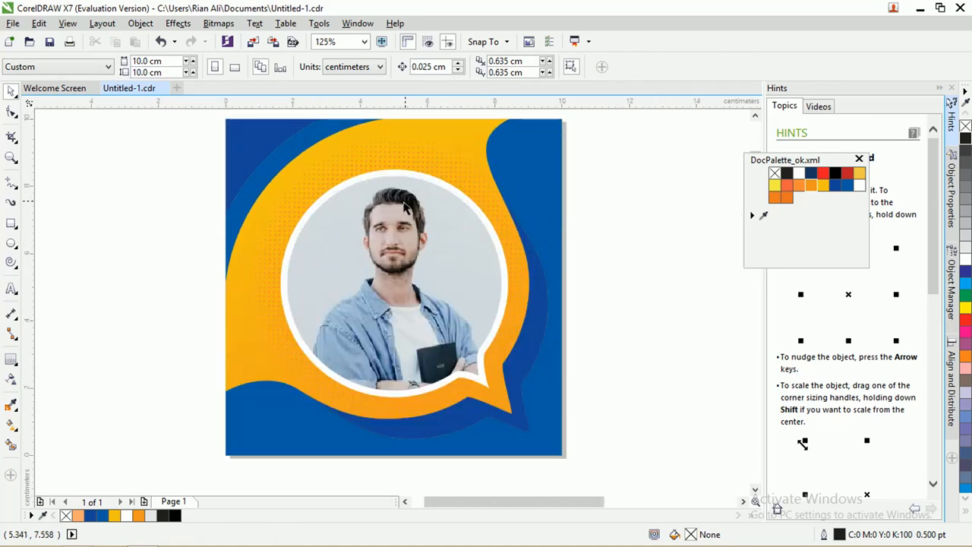
{"action": "left_click", "coordinate": [12, 289]}
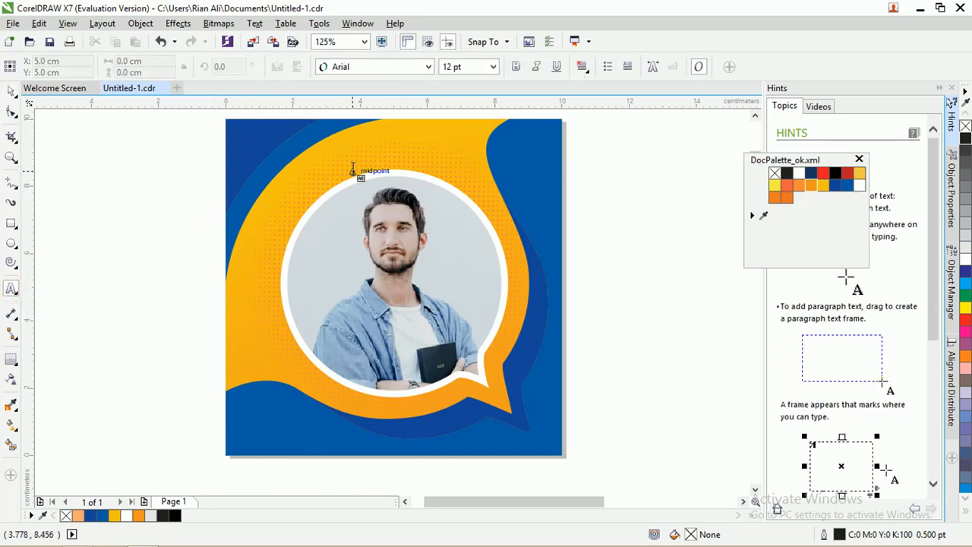
{"action": "left_click", "coordinate": [11, 90]}
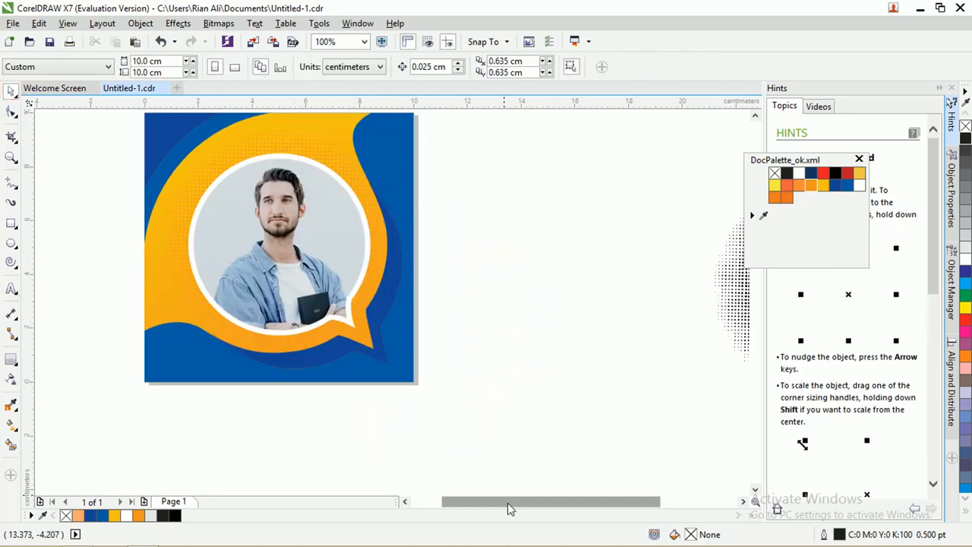
{"action": "left_click_drag", "start_coordinate": [510, 502], "coordinate": [474, 501]}
{"action": "left_click_drag", "start_coordinate": [768, 163], "coordinate": [781, 154]}
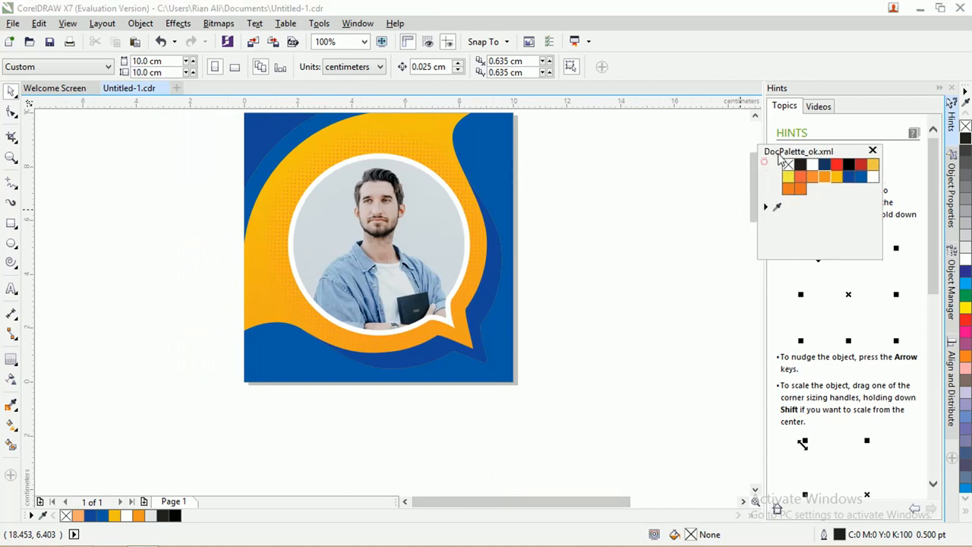
{"action": "left_click", "coordinate": [751, 160]}
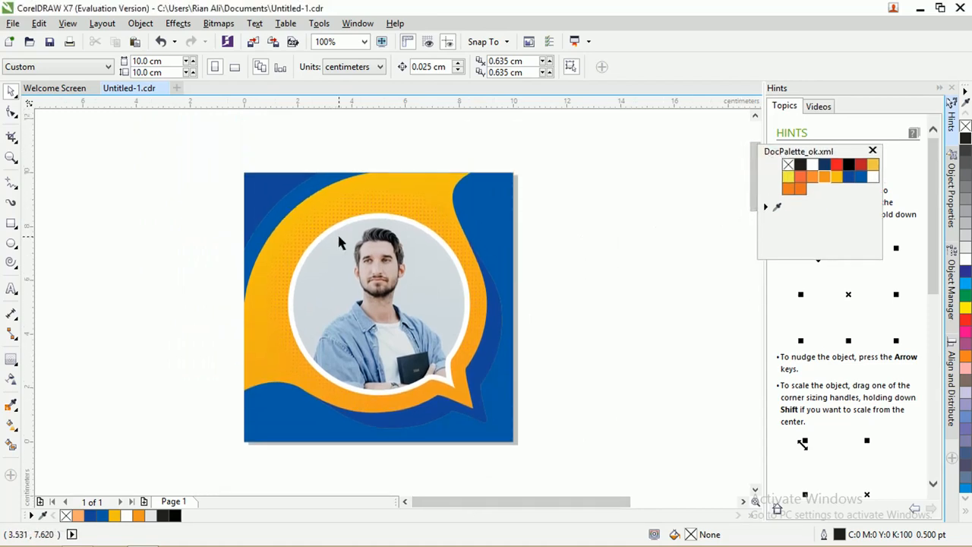
Paste the copied group of caption texts over the artwork and ungroup all its objects.
{"action": "key", "text": "ctrl+v"}
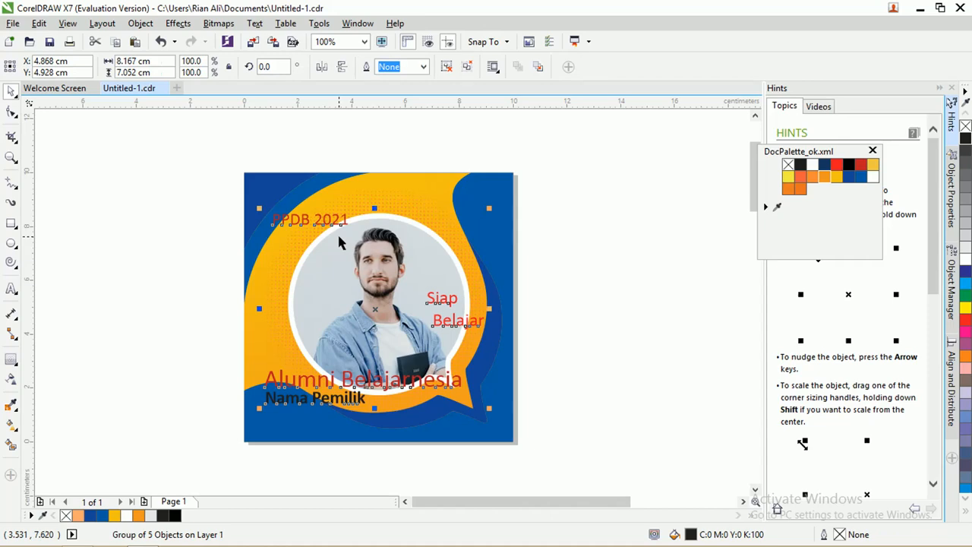
{"action": "scroll", "coordinate": [320, 236], "scroll_direction": "up", "scroll_amount": 1}
{"action": "scroll", "coordinate": [225, 199], "scroll_direction": "down", "scroll_amount": 1}
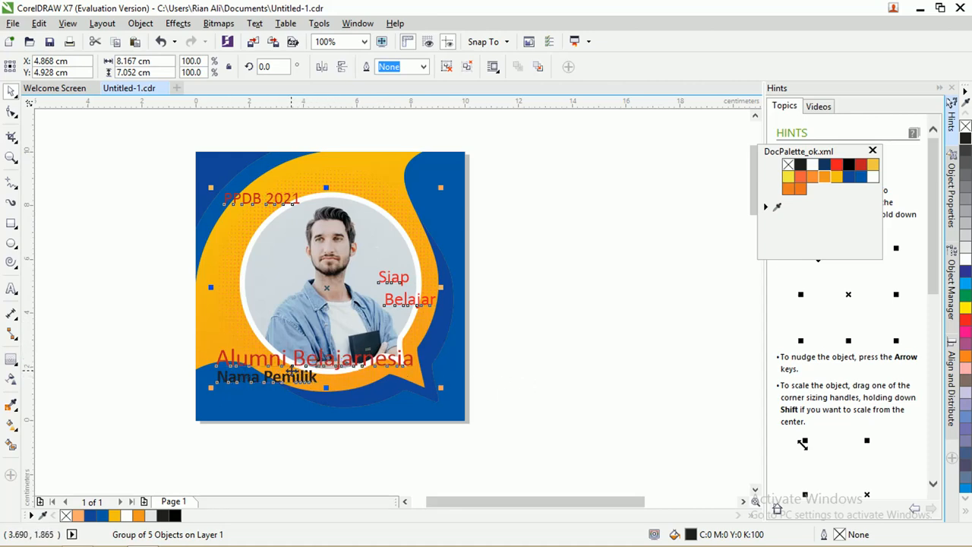
{"action": "left_click", "coordinate": [537, 334]}
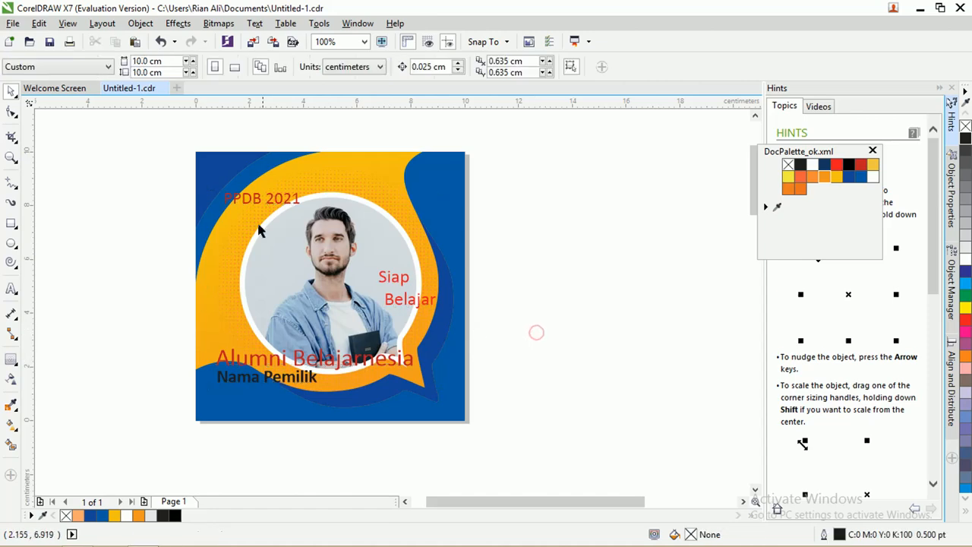
{"action": "left_click", "coordinate": [275, 199]}
{"action": "right_click", "coordinate": [275, 199]}
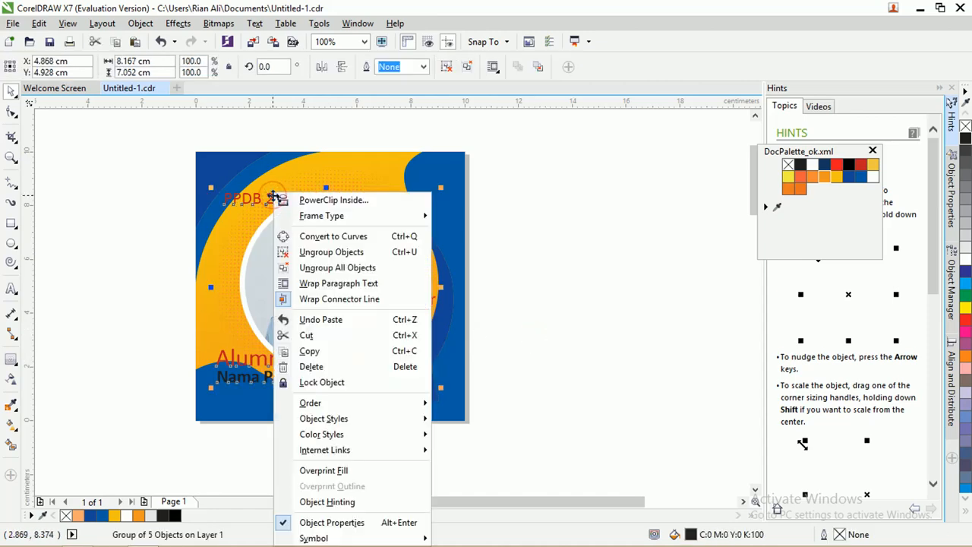
{"action": "left_click", "coordinate": [326, 266]}
{"action": "left_click", "coordinate": [515, 228]}
Set the font of the "PPDB 2021" and "Alumni Belajarnesia" texts to Anton.
{"action": "left_click", "coordinate": [277, 196]}
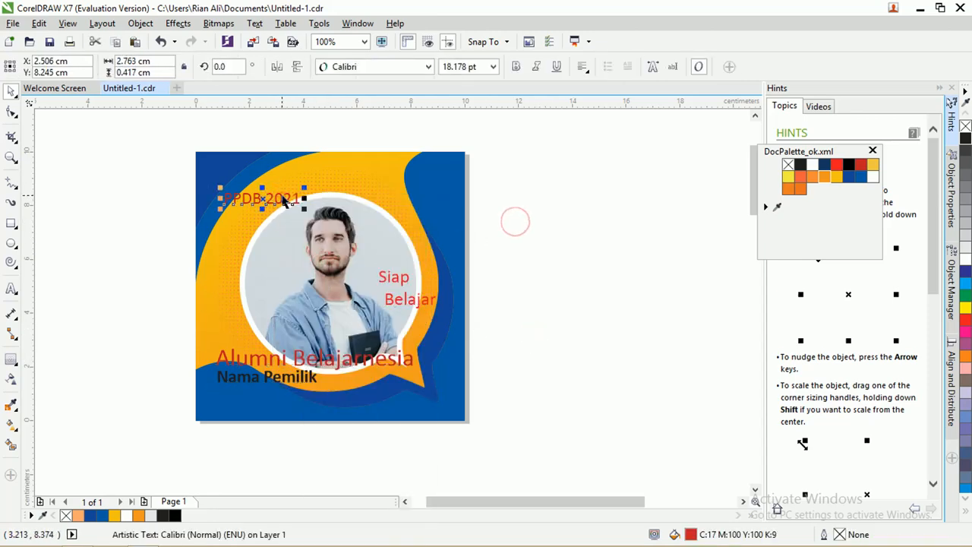
{"action": "left_click", "coordinate": [339, 364], "text": "shift"}
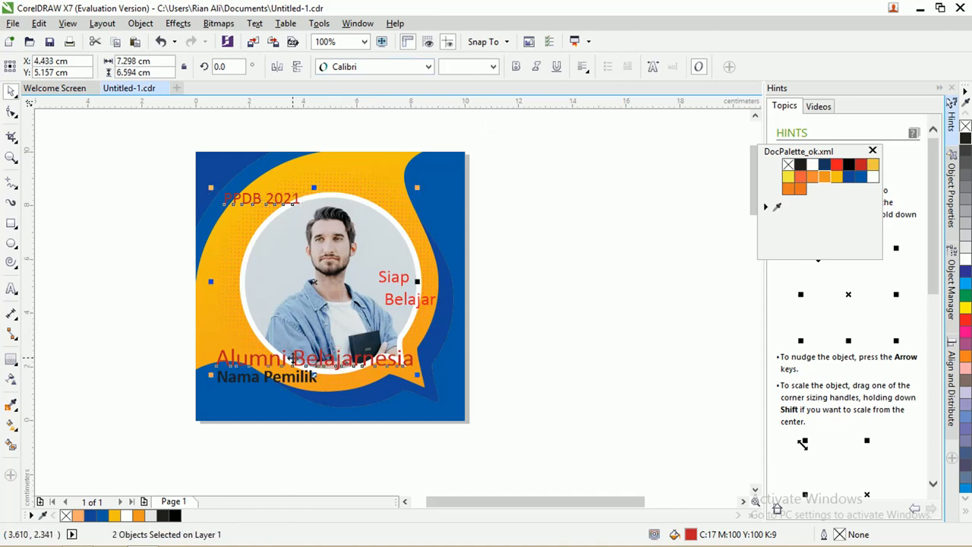
{"action": "left_click", "coordinate": [370, 66]}
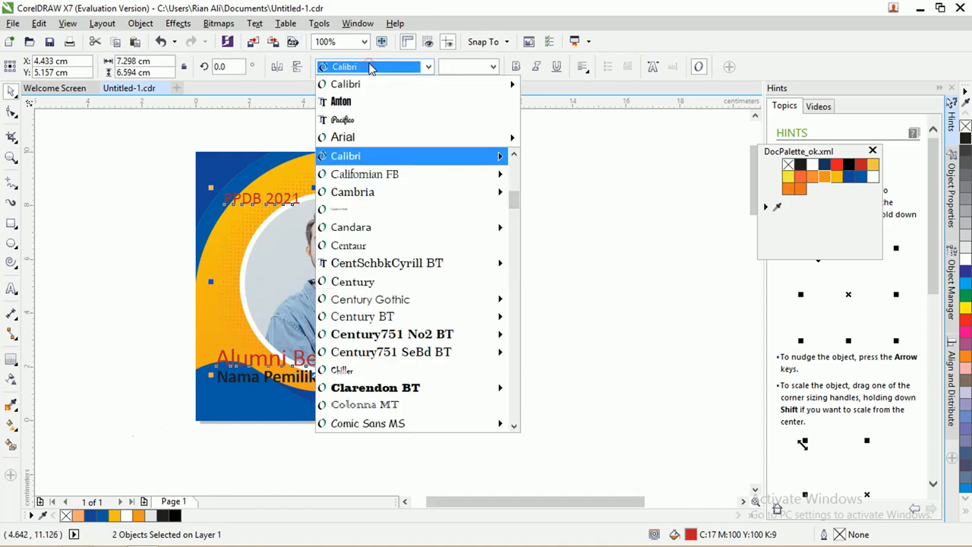
{"action": "left_click", "coordinate": [357, 101]}
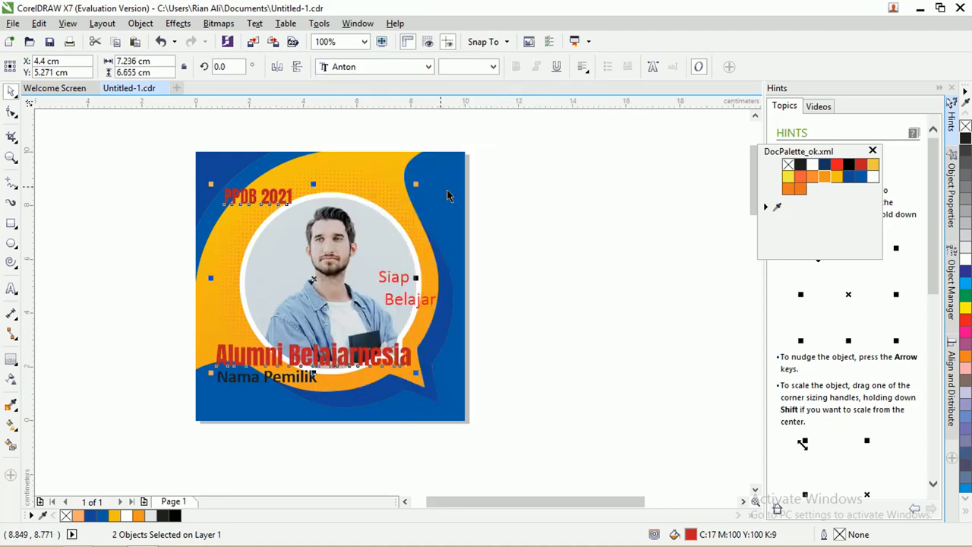
Set the font of the "Siap" and "Belajar" texts to Pacifico, then select the "Nama Pemilik" text.
{"action": "left_click", "coordinate": [395, 280]}
{"action": "left_click", "coordinate": [416, 301], "text": "shift"}
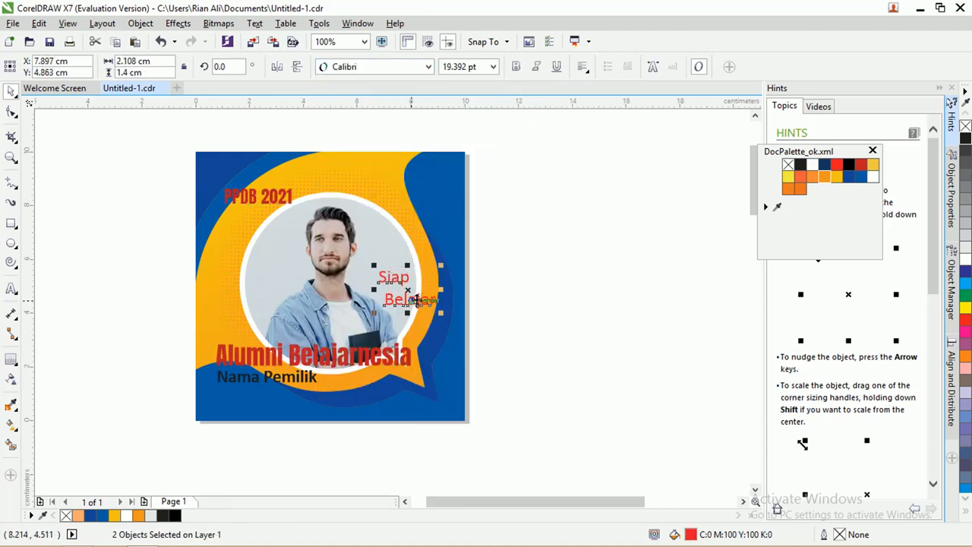
{"action": "left_click", "coordinate": [388, 69]}
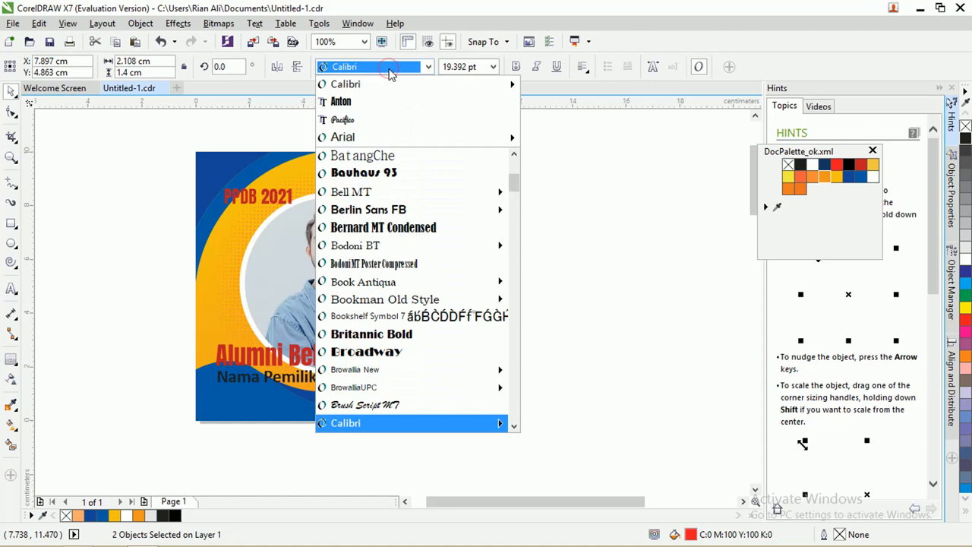
{"action": "left_click", "coordinate": [380, 119]}
{"action": "left_click", "coordinate": [266, 383]}
{"action": "left_click", "coordinate": [266, 382]}
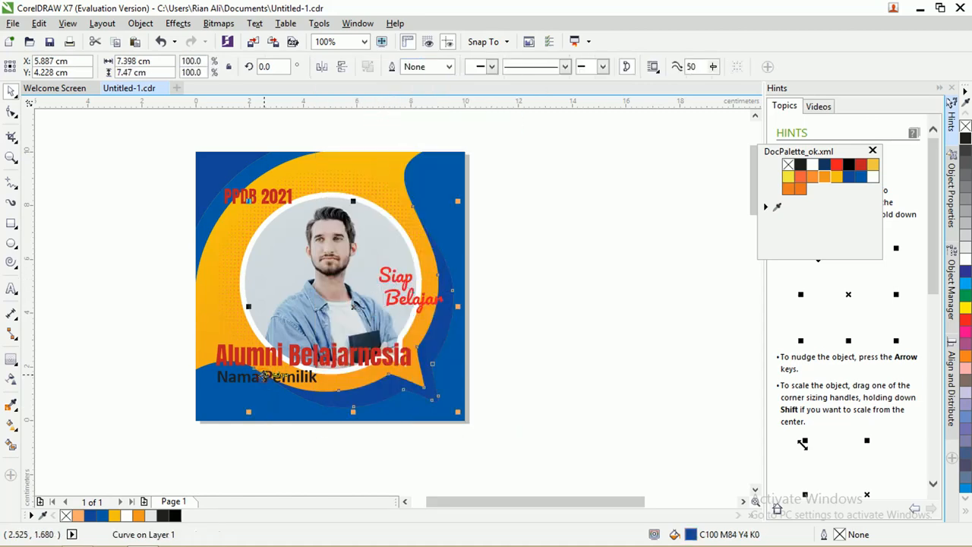
{"action": "left_click", "coordinate": [266, 378]}
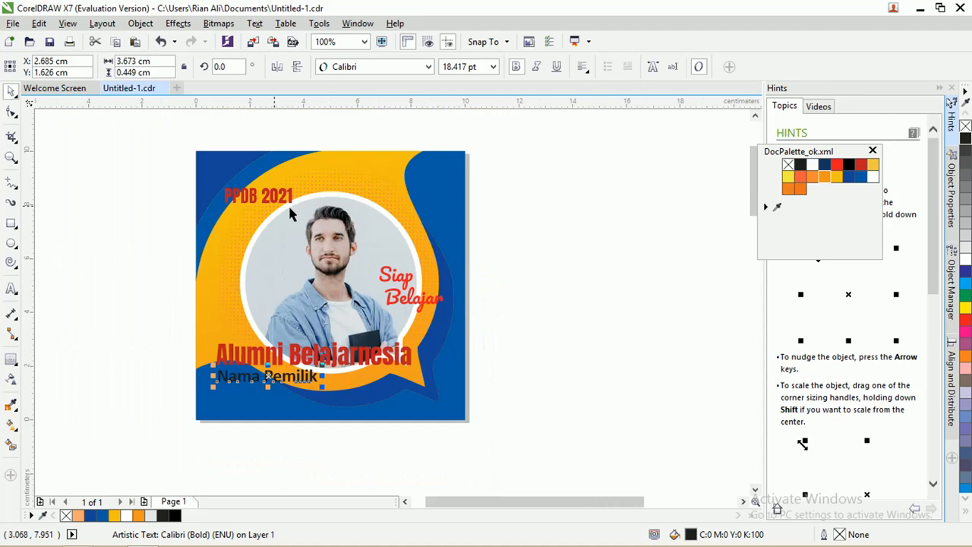
Add an outside contour of about 0.053 cm to the "PPDB 2021" text, with white fill and white outline colour.
{"action": "left_click", "coordinate": [266, 197]}
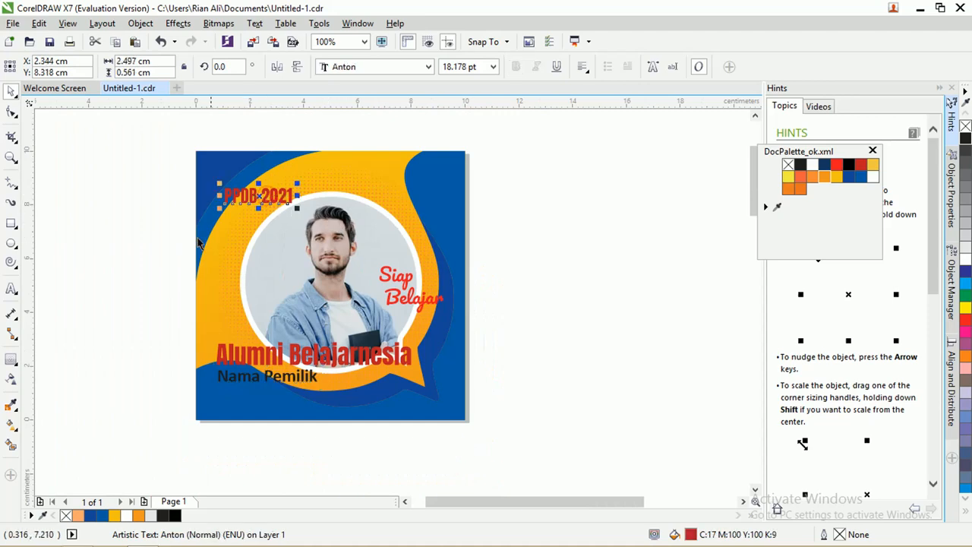
{"action": "scroll", "coordinate": [234, 201], "scroll_direction": "up", "scroll_amount": 1}
{"action": "left_click", "coordinate": [12, 360]}
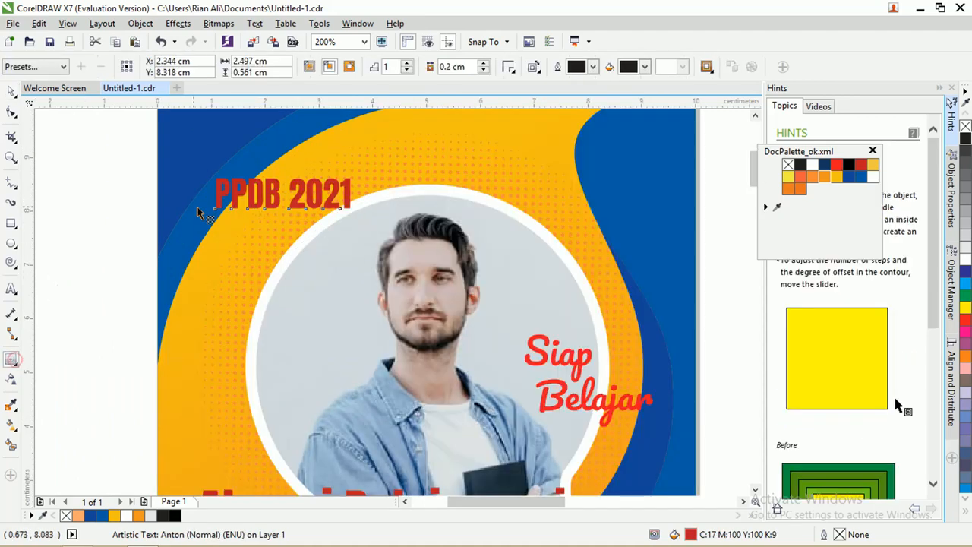
{"action": "left_click_drag", "start_coordinate": [251, 178], "coordinate": [251, 179]}
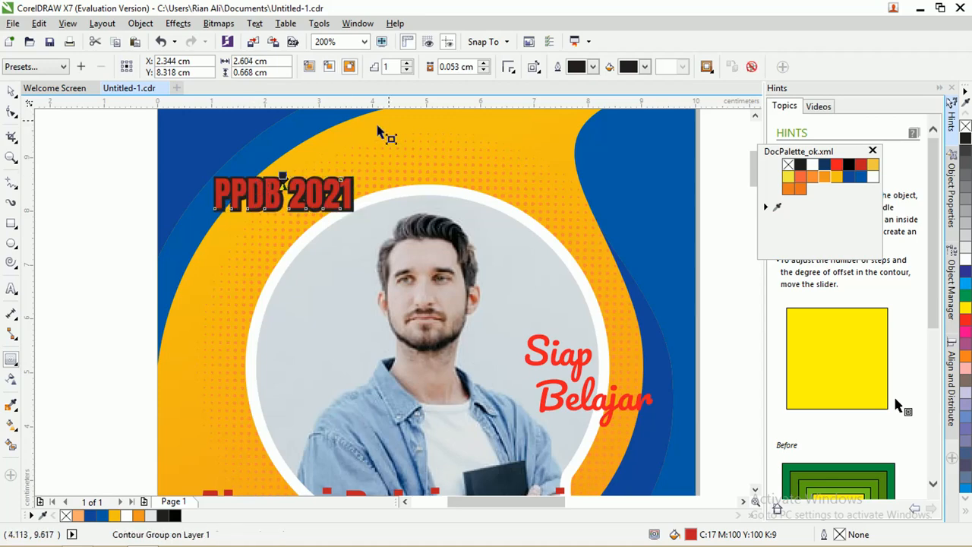
{"action": "left_click", "coordinate": [644, 67]}
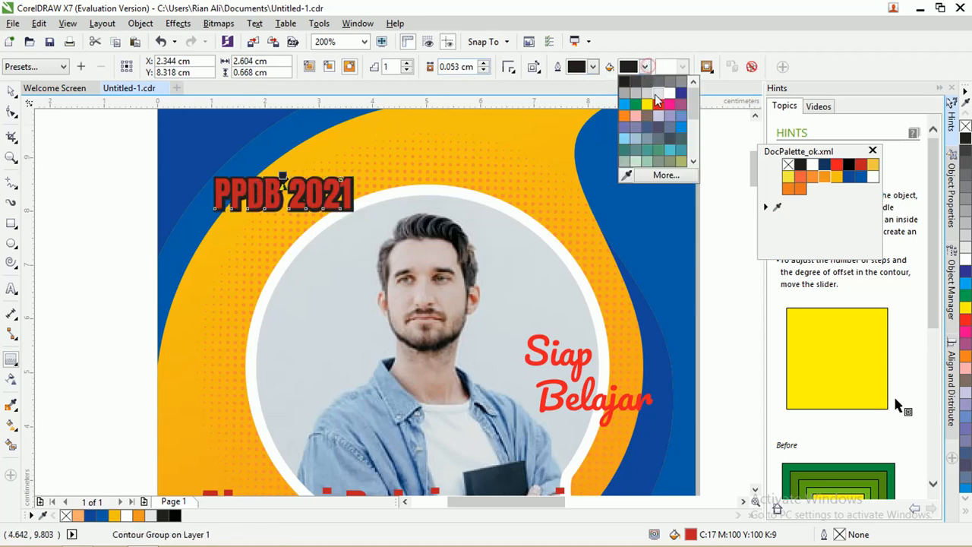
{"action": "left_click", "coordinate": [668, 90]}
{"action": "left_click", "coordinate": [593, 67]}
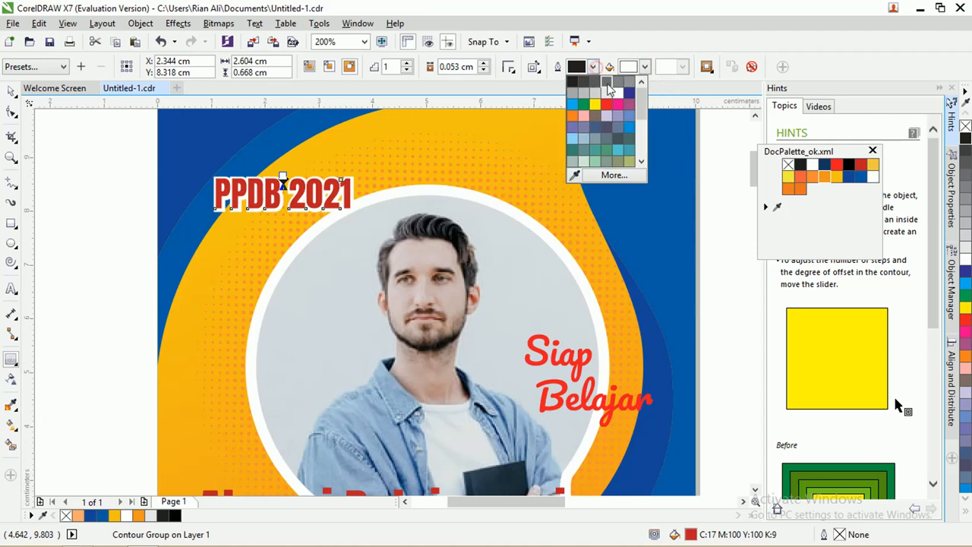
{"action": "left_click", "coordinate": [614, 88]}
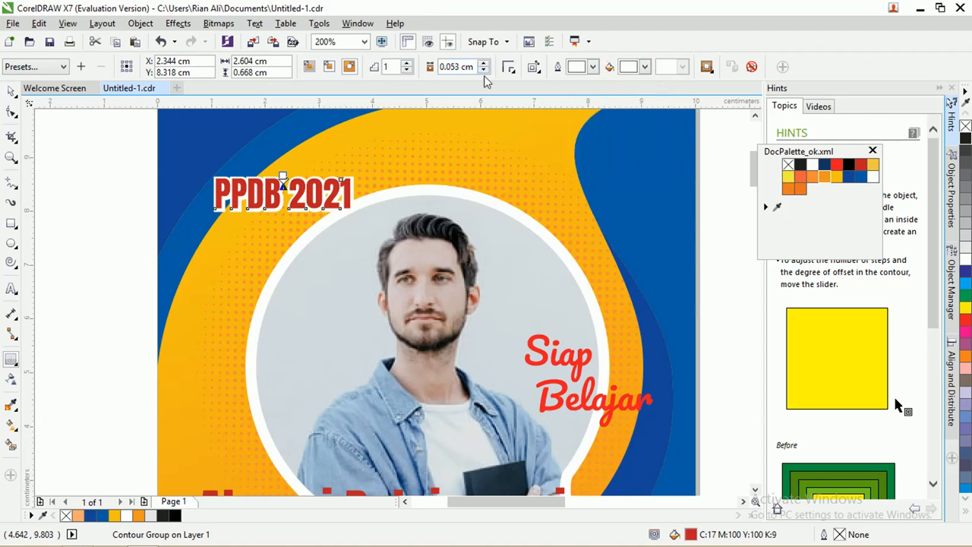
Give the contour around "PPDB 2021" round corners and finish editing it.
{"action": "left_click", "coordinate": [530, 68]}
{"action": "left_click", "coordinate": [530, 67]}
{"action": "left_click", "coordinate": [509, 67]}
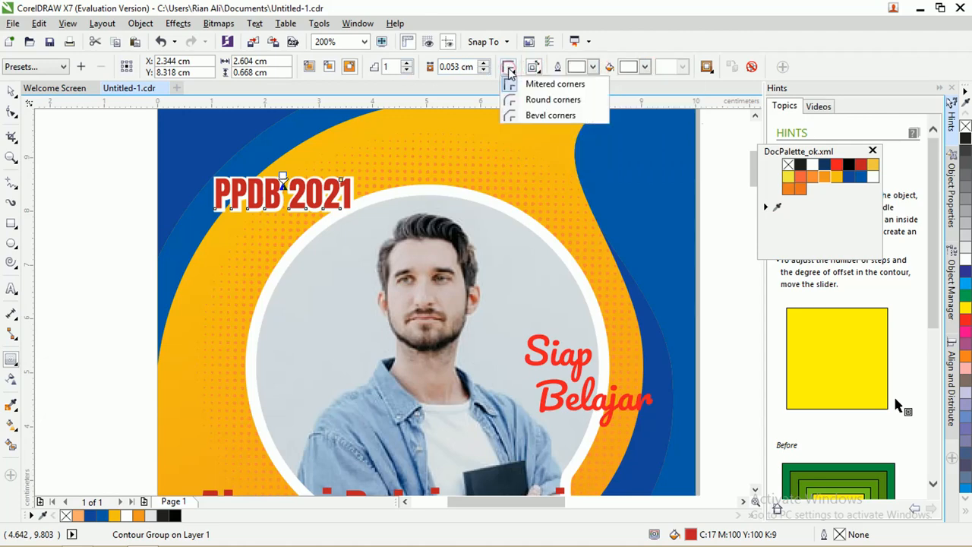
{"action": "left_click", "coordinate": [526, 101]}
{"action": "scroll", "coordinate": [383, 183], "scroll_direction": "up", "scroll_amount": 2}
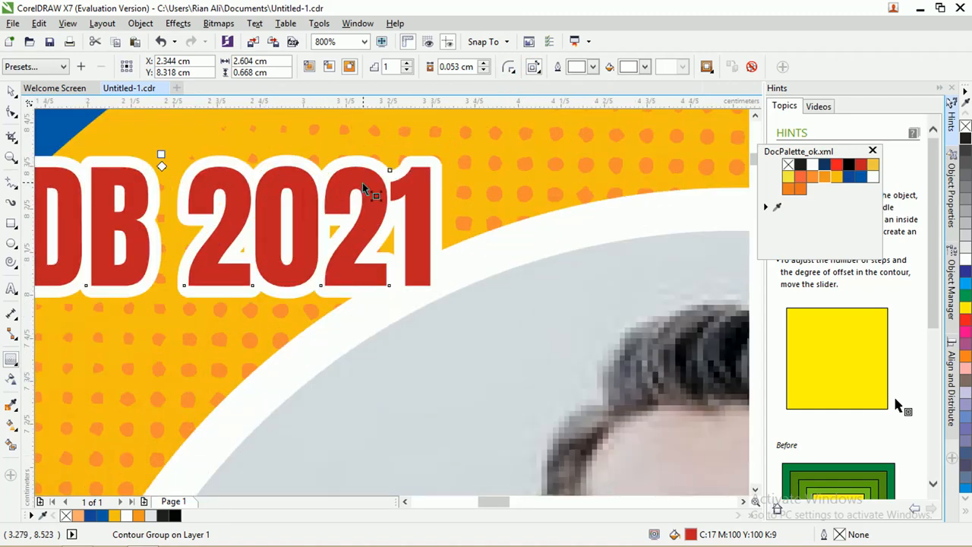
{"action": "scroll", "coordinate": [365, 188], "scroll_direction": "down", "scroll_amount": 3}
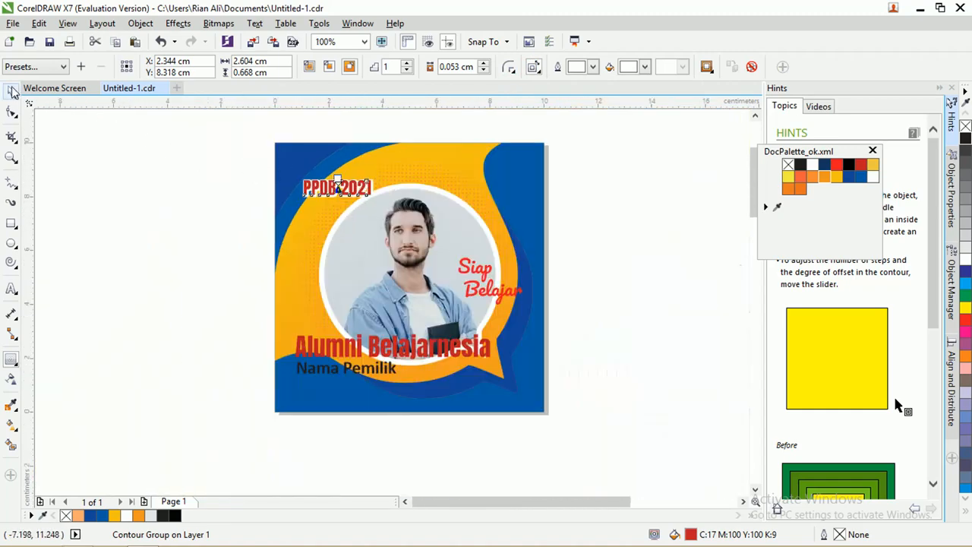
{"action": "left_click", "coordinate": [11, 90]}
Paste the copied web address text and place it just below "PPDB 2021", scaled to about 2.34 cm wide.
{"action": "scroll", "coordinate": [403, 223], "scroll_direction": "up", "scroll_amount": 2}
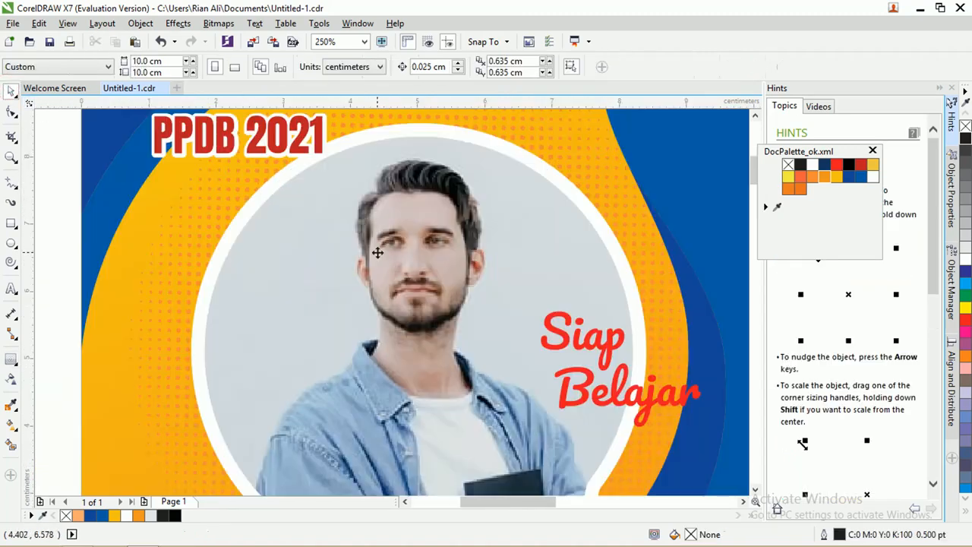
{"action": "key", "text": "ctrl+v"}
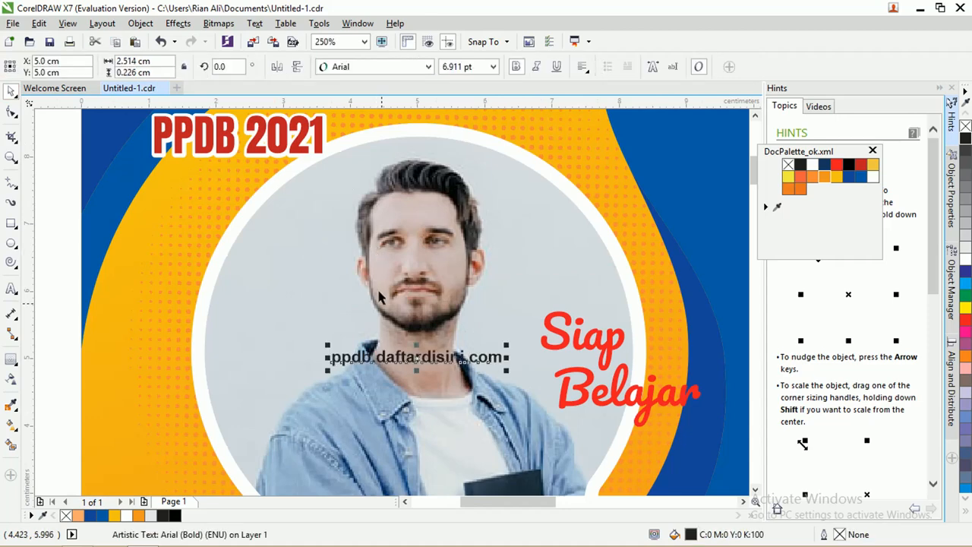
{"action": "left_click_drag", "start_coordinate": [393, 354], "coordinate": [286, 170]}
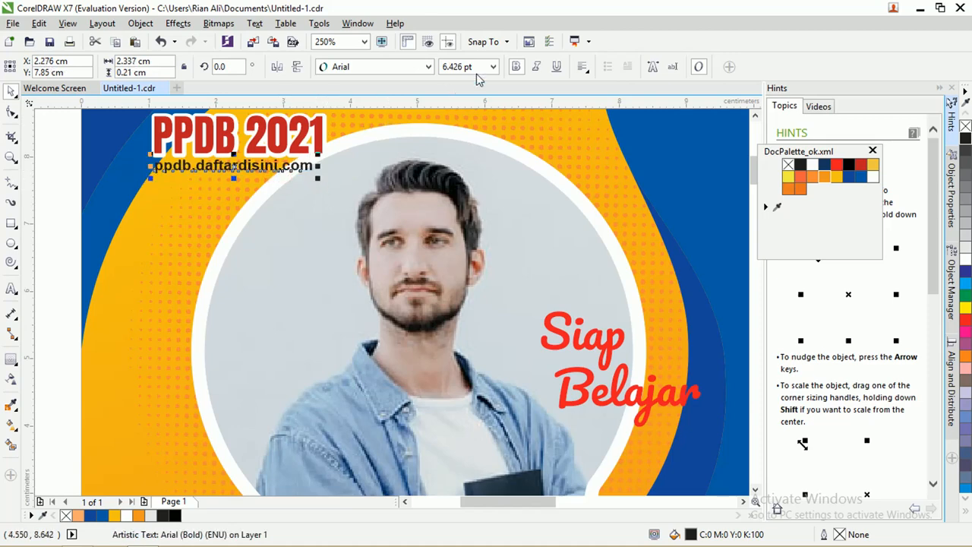
Add a white outside contour of about 0.088 cm with round corners to the "Siap" text.
{"action": "scroll", "coordinate": [414, 177], "scroll_direction": "down", "scroll_amount": 3}
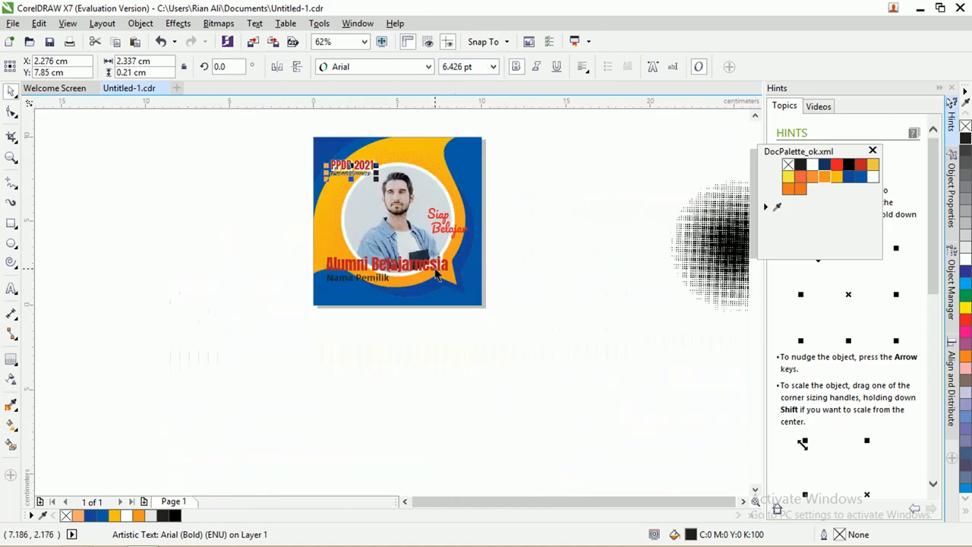
{"action": "scroll", "coordinate": [436, 217], "scroll_direction": "up", "scroll_amount": 3}
{"action": "scroll", "coordinate": [437, 216], "scroll_direction": "up", "scroll_amount": 1}
{"action": "left_click", "coordinate": [446, 247]}
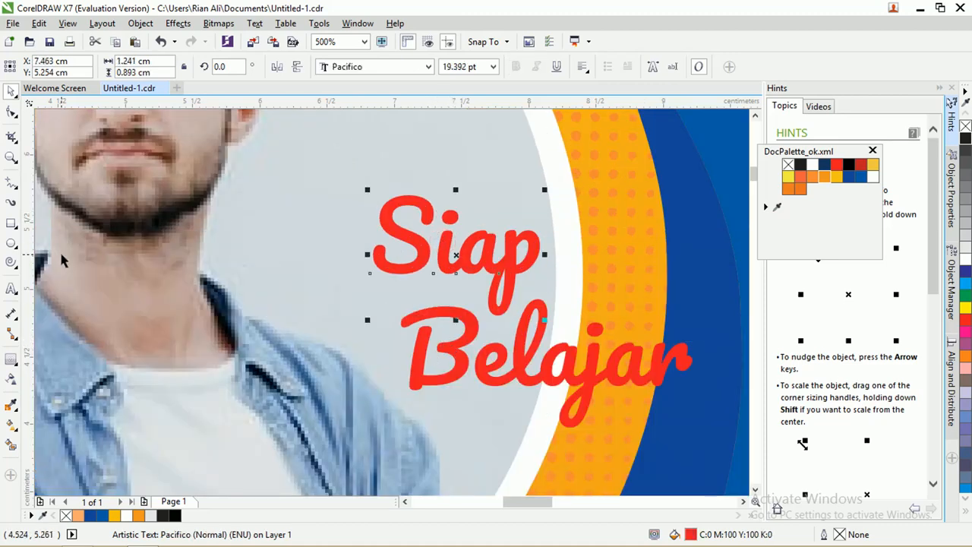
{"action": "left_click", "coordinate": [10, 361]}
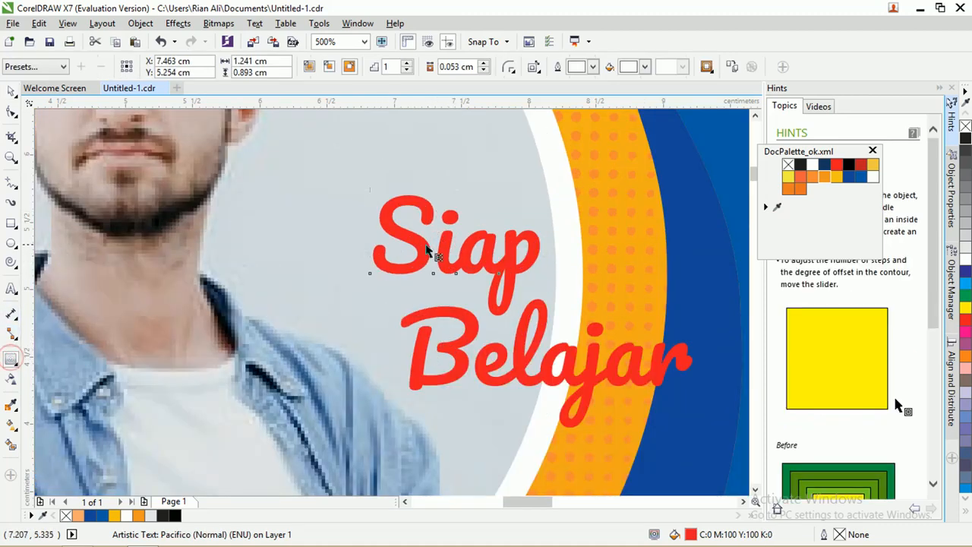
{"action": "left_click_drag", "start_coordinate": [422, 209], "coordinate": [415, 243]}
{"action": "left_click", "coordinate": [519, 304]}
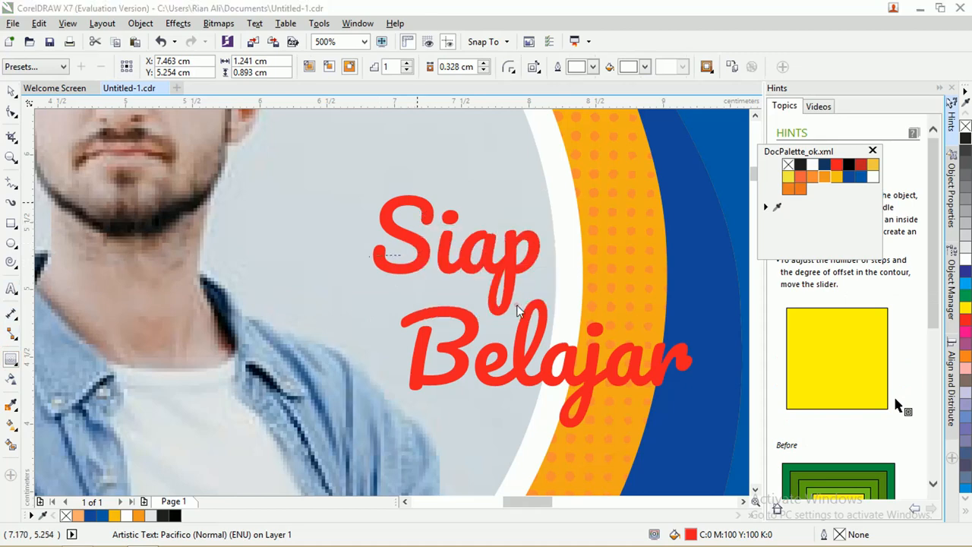
{"action": "left_click_drag", "start_coordinate": [464, 228], "coordinate": [456, 195]}
{"action": "key", "text": "ctrl+z"}
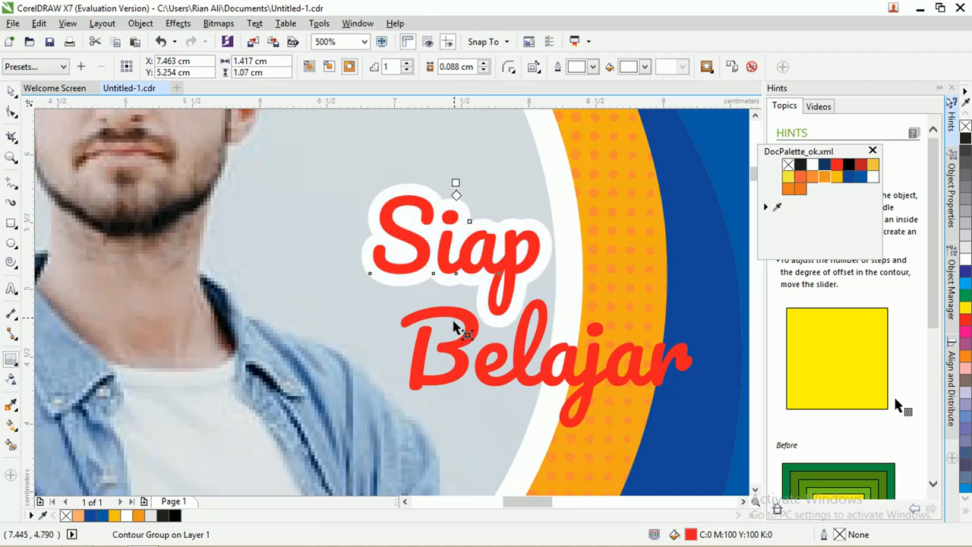
Add a white outside contour of about 0.12 cm to the "Belajar" text.
{"action": "left_click", "coordinate": [455, 328]}
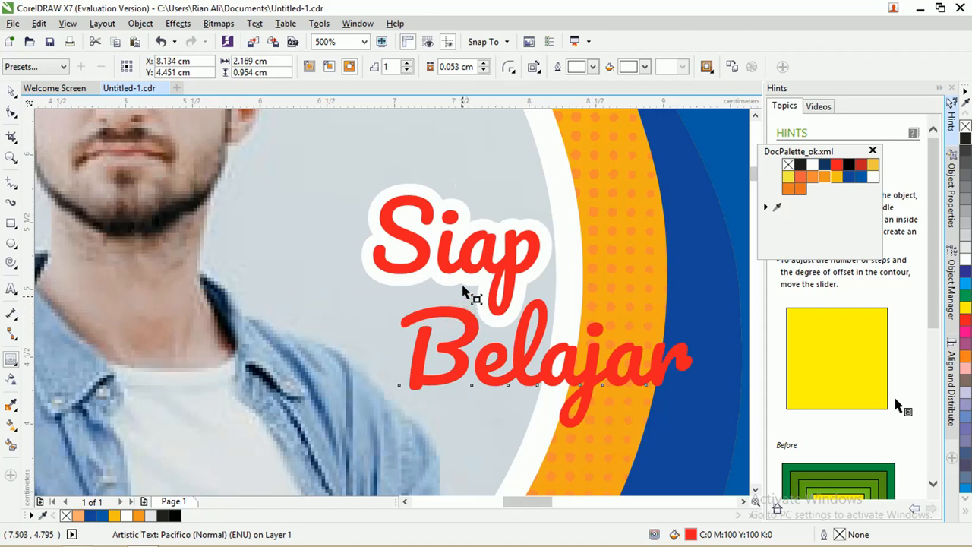
{"action": "left_click_drag", "start_coordinate": [466, 289], "coordinate": [472, 288]}
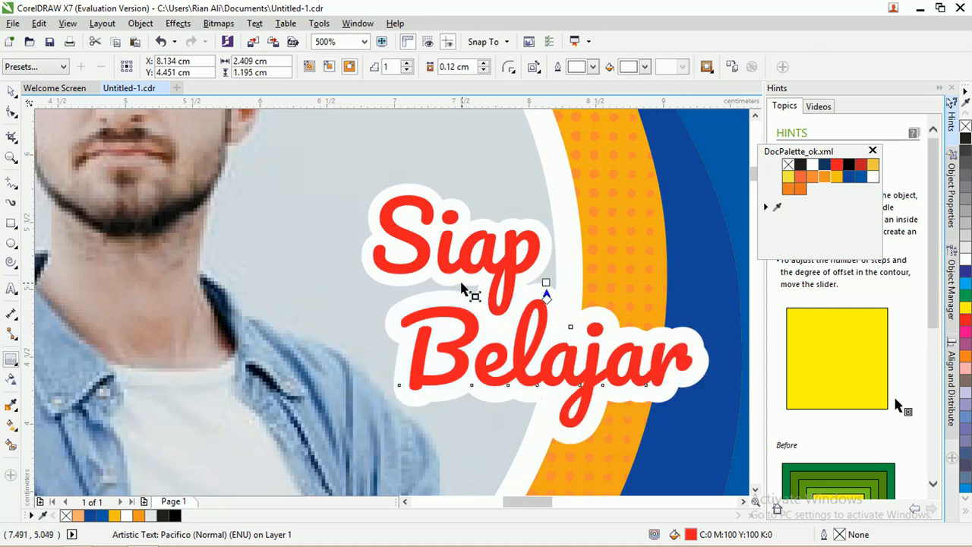
{"action": "left_click", "coordinate": [12, 91]}
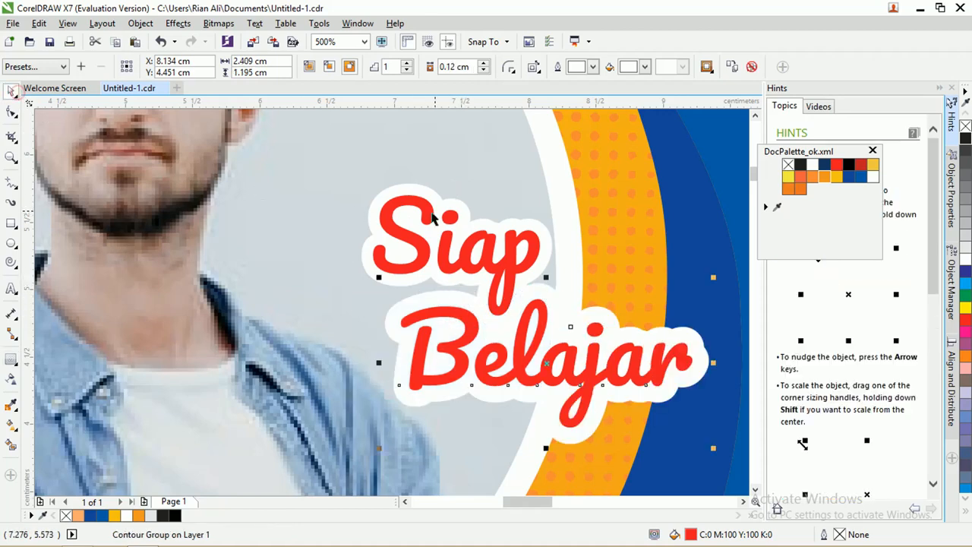
Shrink the contoured "Siap" text to about 1.38 cm wide and place it snugly just above "Belajar".
{"action": "left_click", "coordinate": [437, 221]}
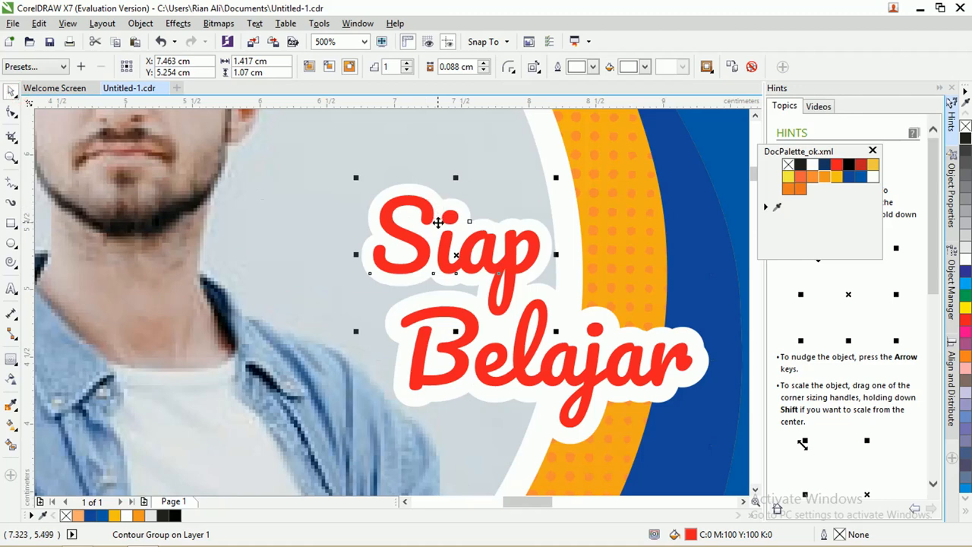
{"action": "left_click_drag", "start_coordinate": [437, 221], "coordinate": [445, 227]}
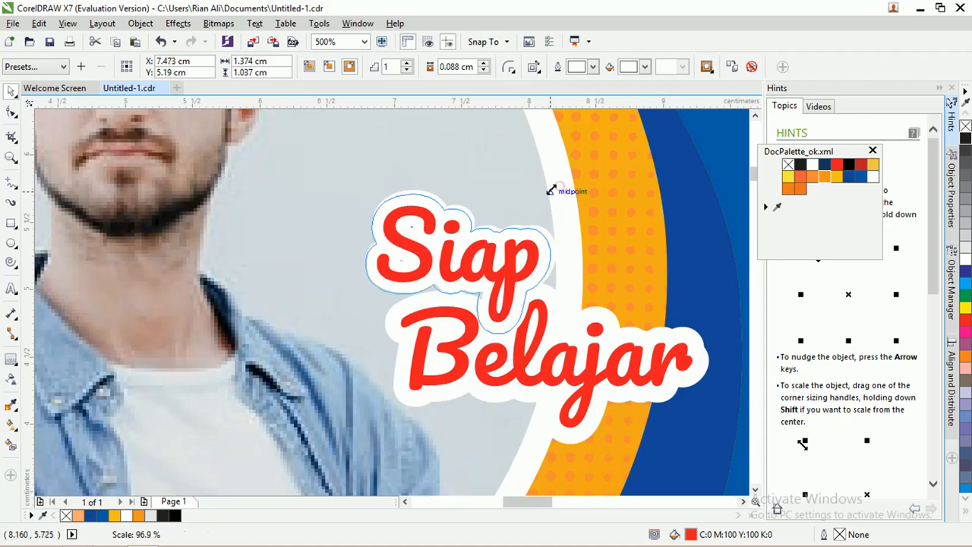
{"action": "left_click_drag", "start_coordinate": [561, 186], "coordinate": [521, 252]}
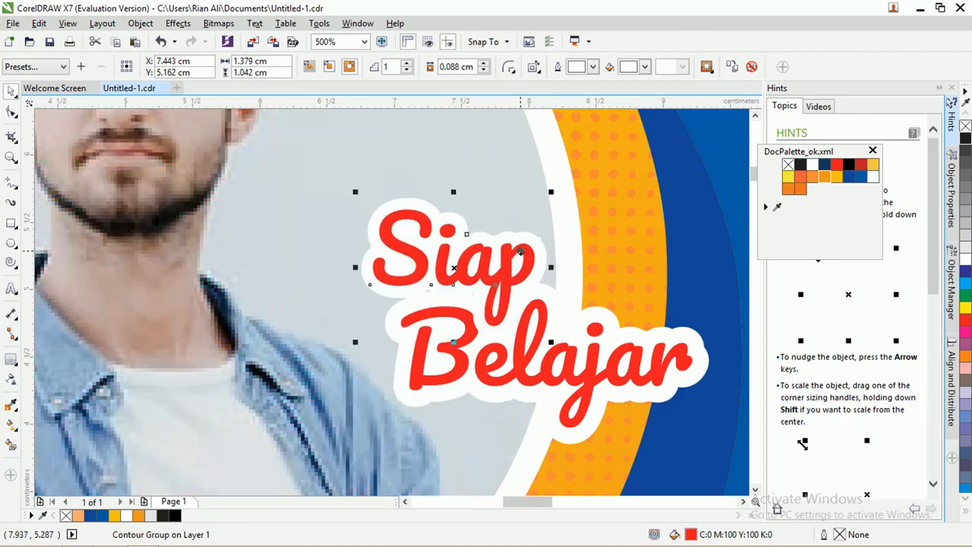
Shift the "Belajar" text slightly down beneath "Siap", fine-tune its horizontal position and deselect it.
{"action": "left_click", "coordinate": [534, 335]}
{"action": "left_click_drag", "start_coordinate": [533, 327], "coordinate": [533, 329]}
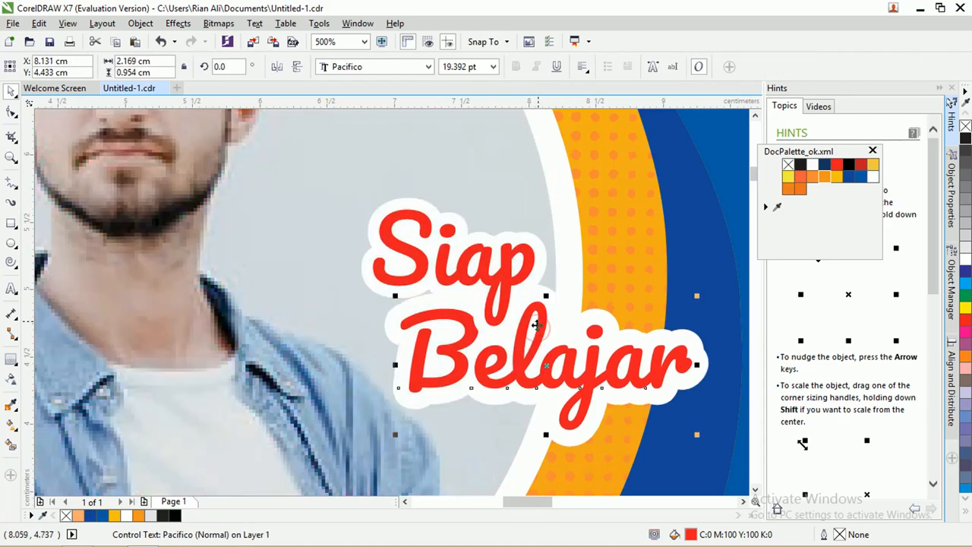
{"action": "scroll", "coordinate": [484, 254], "scroll_direction": "down", "scroll_amount": 1}
{"action": "scroll", "coordinate": [484, 259], "scroll_direction": "down", "scroll_amount": 1}
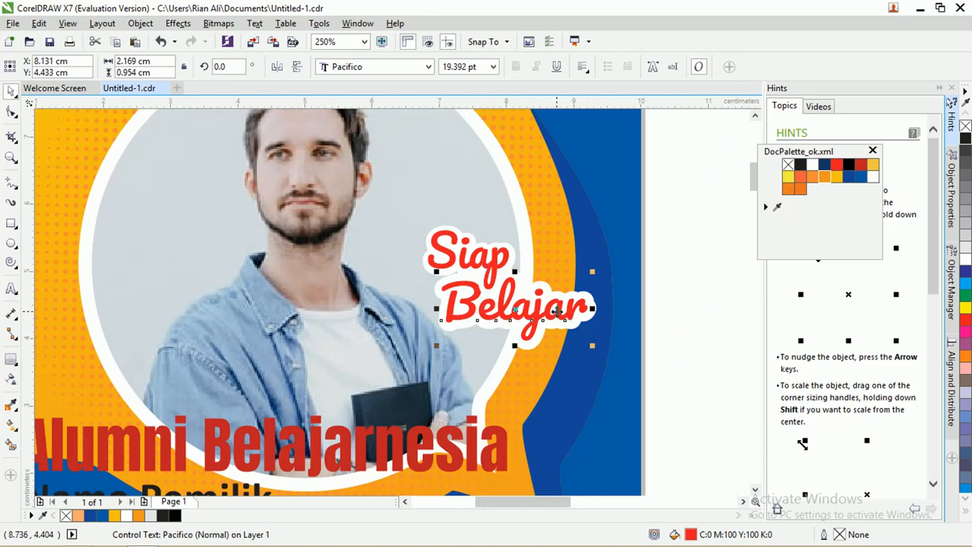
{"action": "key", "text": "Left"}
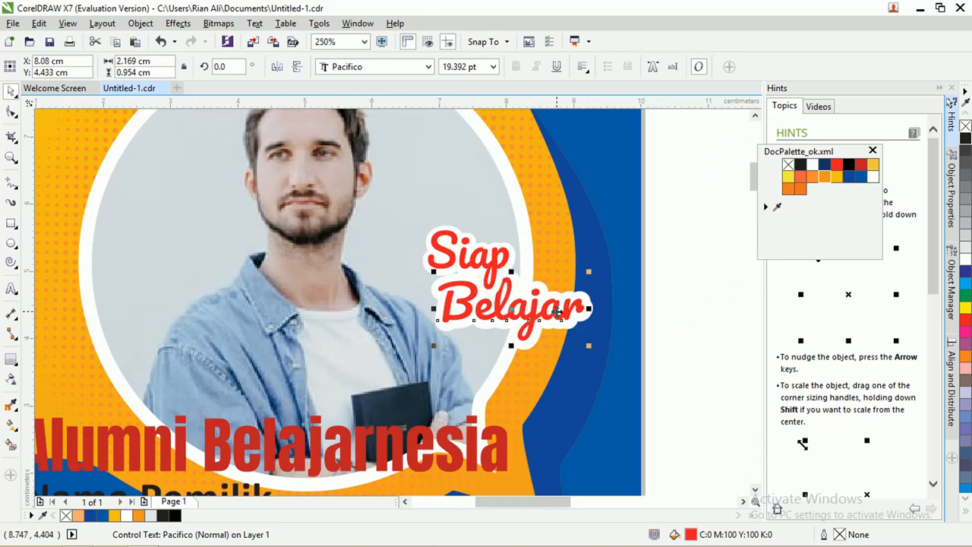
{"action": "key", "text": "Right"}
{"action": "left_click", "coordinate": [649, 310]}
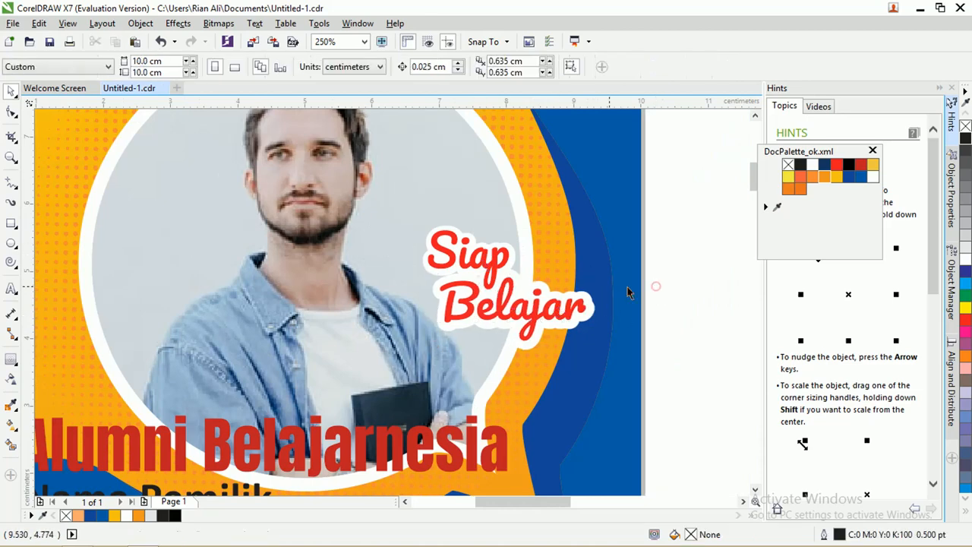
Add a white outside contour of about 0.176 cm to the "Alumni Belajarnesia" text.
{"action": "scroll", "coordinate": [655, 284], "scroll_direction": "down", "scroll_amount": 1}
{"action": "left_click", "coordinate": [448, 360]}
{"action": "scroll", "coordinate": [372, 386], "scroll_direction": "up", "scroll_amount": 1}
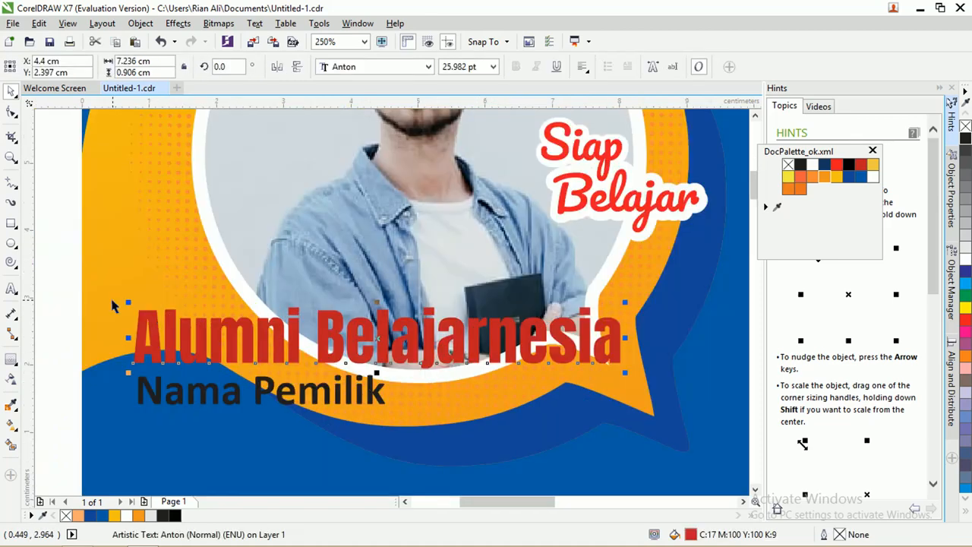
{"action": "left_click", "coordinate": [11, 358]}
{"action": "left_click_drag", "start_coordinate": [228, 329], "coordinate": [232, 303]}
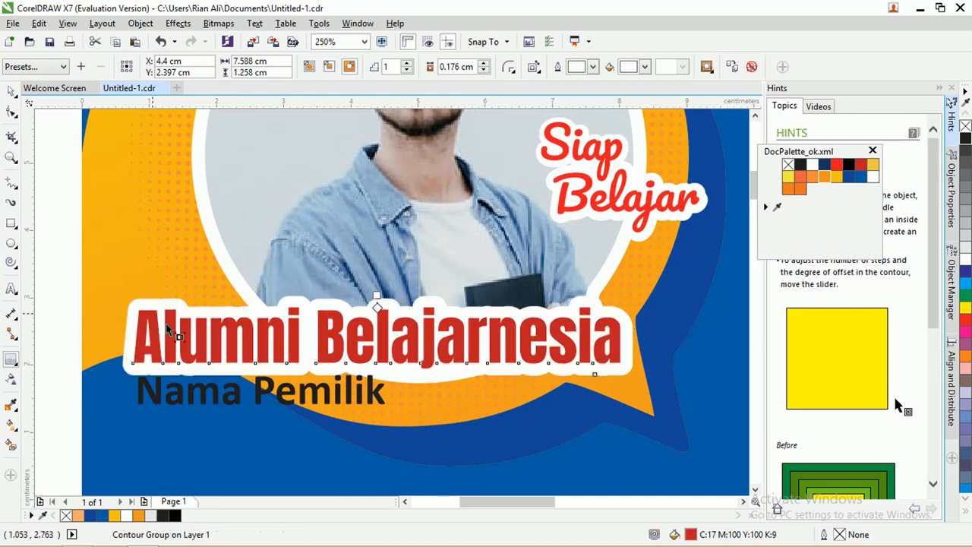
{"action": "left_click", "coordinate": [11, 91]}
Add a white outside contour to the "Nama Pemilik" text and widen it to about 0.049 cm.
{"action": "left_click", "coordinate": [175, 416]}
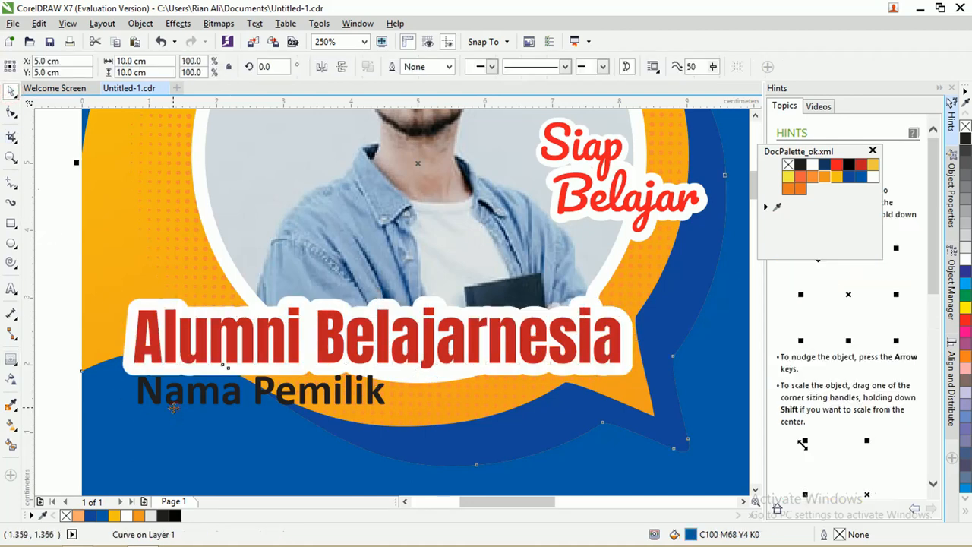
{"action": "scroll", "coordinate": [176, 408], "scroll_direction": "up", "scroll_amount": 2}
{"action": "left_click", "coordinate": [177, 384]}
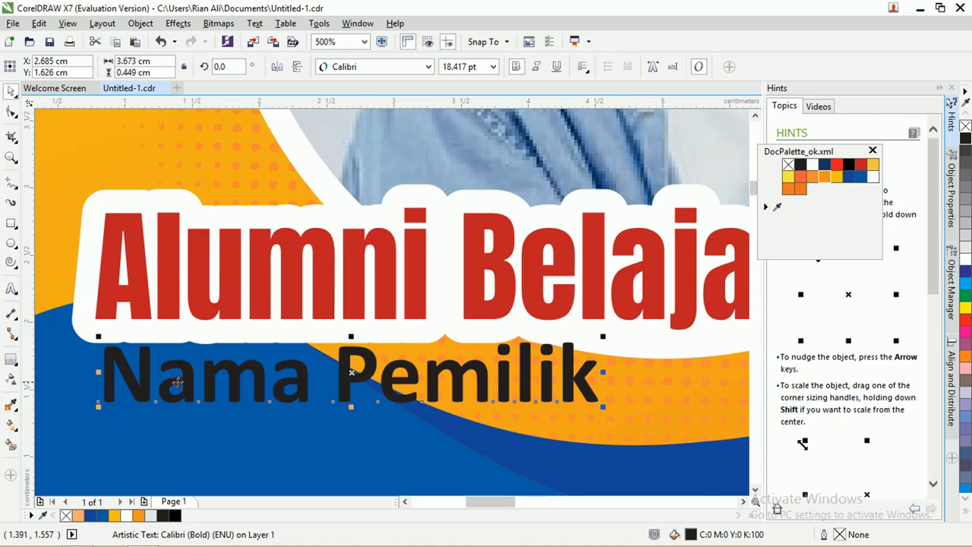
{"action": "left_click", "coordinate": [11, 360]}
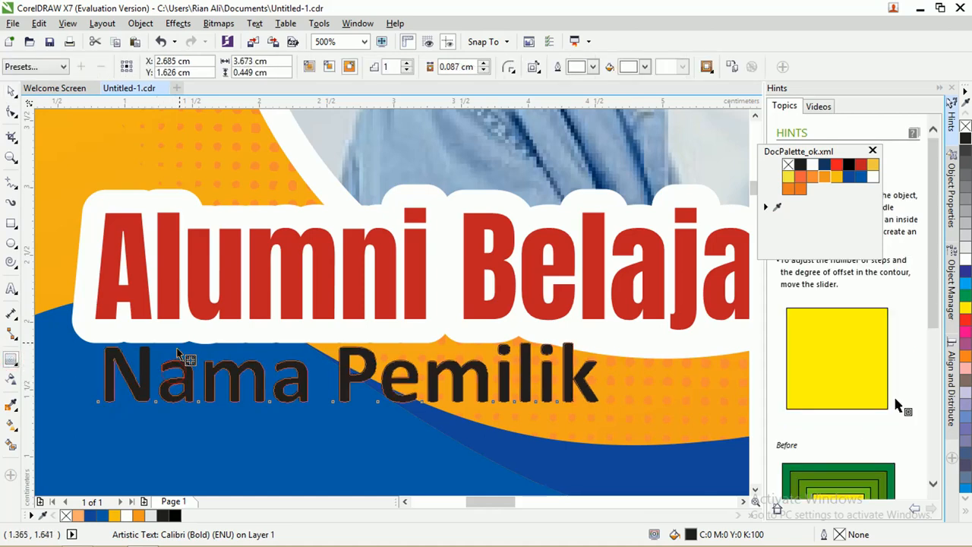
{"action": "left_click_drag", "start_coordinate": [177, 354], "coordinate": [191, 380]}
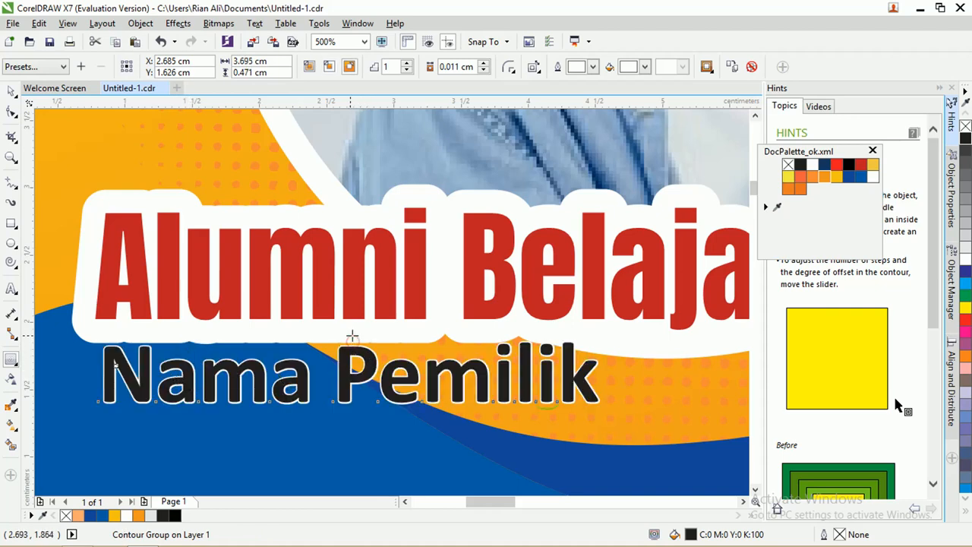
{"action": "left_click_drag", "start_coordinate": [351, 339], "coordinate": [351, 334]}
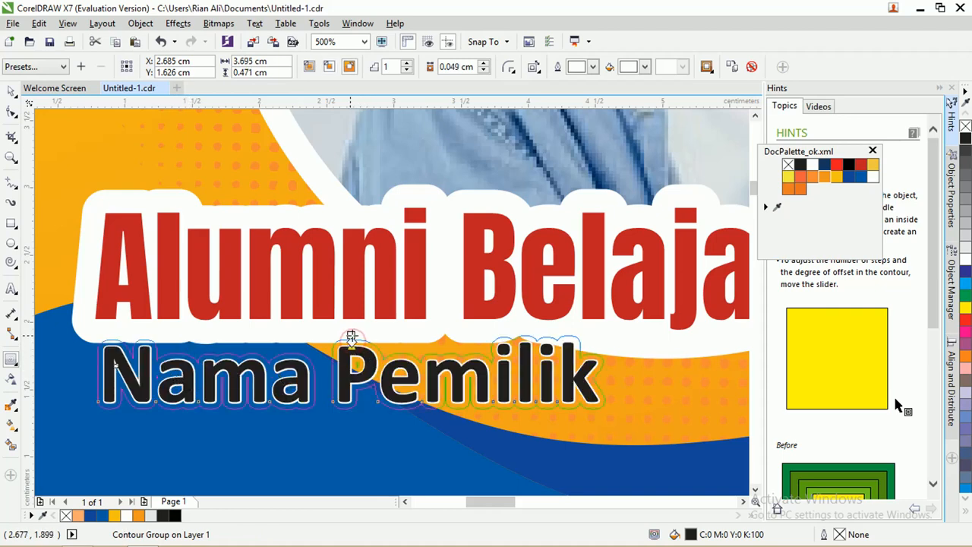
Draw a rectangle about 4.12 by 0.68 cm around "Nama Pemilik" and fully round its corners to about 0.337 cm.
{"action": "left_click", "coordinate": [11, 223]}
{"action": "left_click_drag", "start_coordinate": [76, 332], "coordinate": [630, 422]}
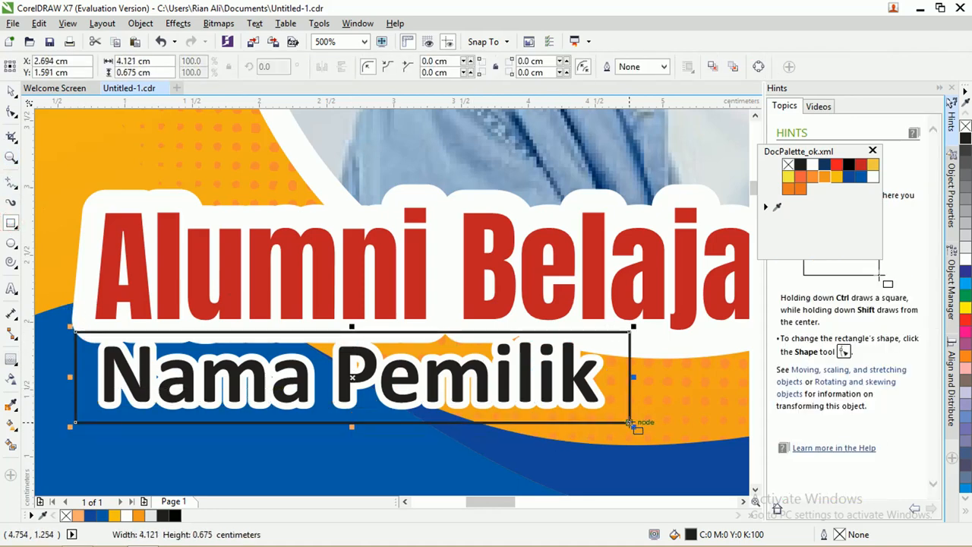
{"action": "left_click", "coordinate": [11, 113]}
{"action": "left_click_drag", "start_coordinate": [76, 331], "coordinate": [121, 332]}
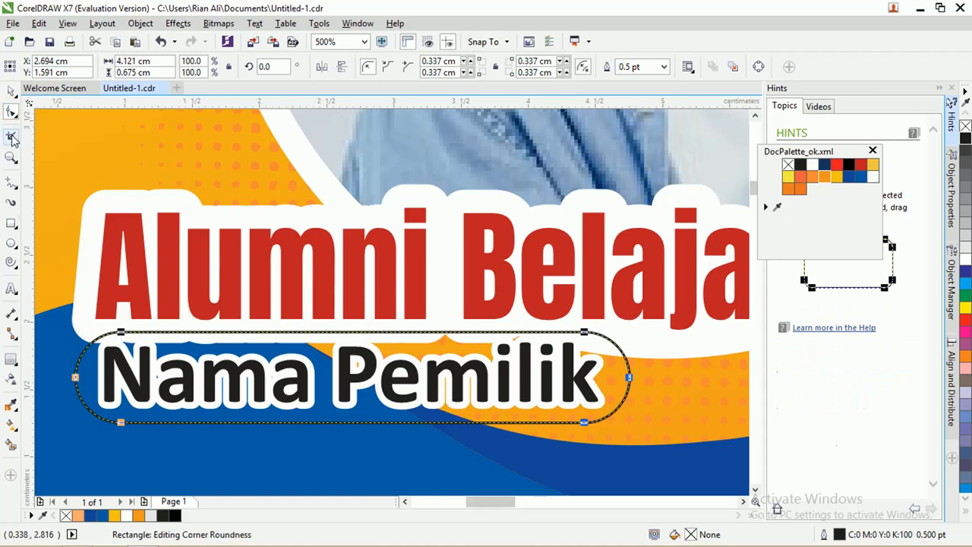
{"action": "left_click", "coordinate": [11, 92]}
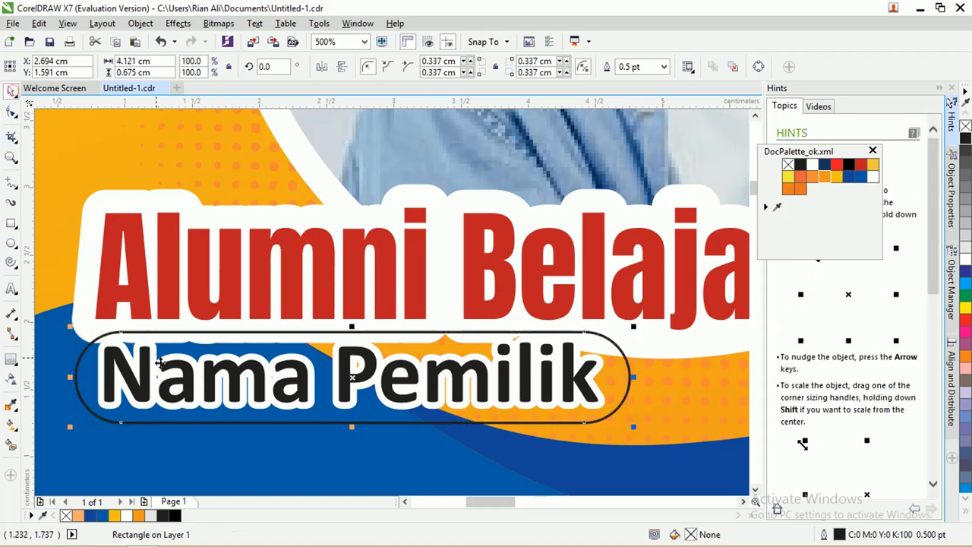
Fill the rounded rectangle white without an outline and place it behind the "Nama Pemilik" text.
{"action": "left_click", "coordinate": [150, 517]}
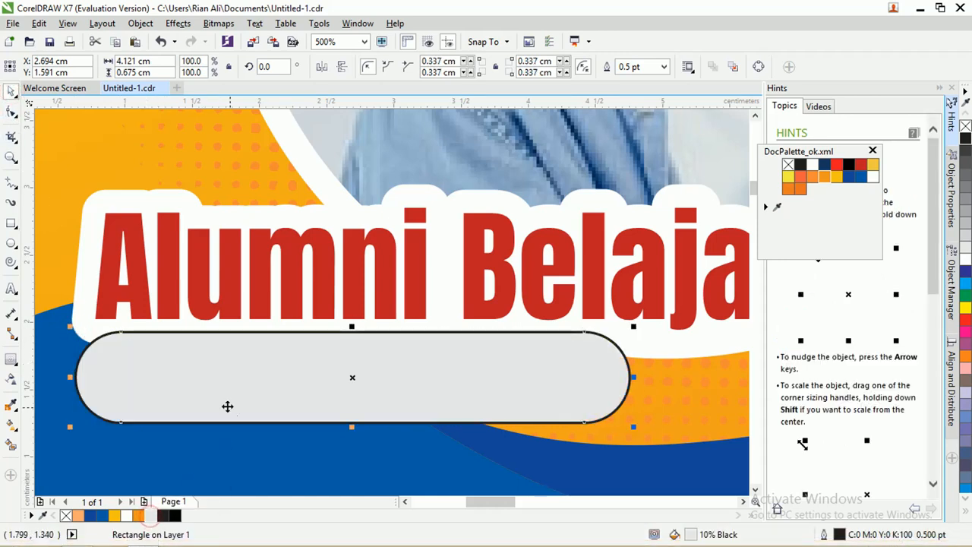
{"action": "left_click", "coordinate": [128, 516]}
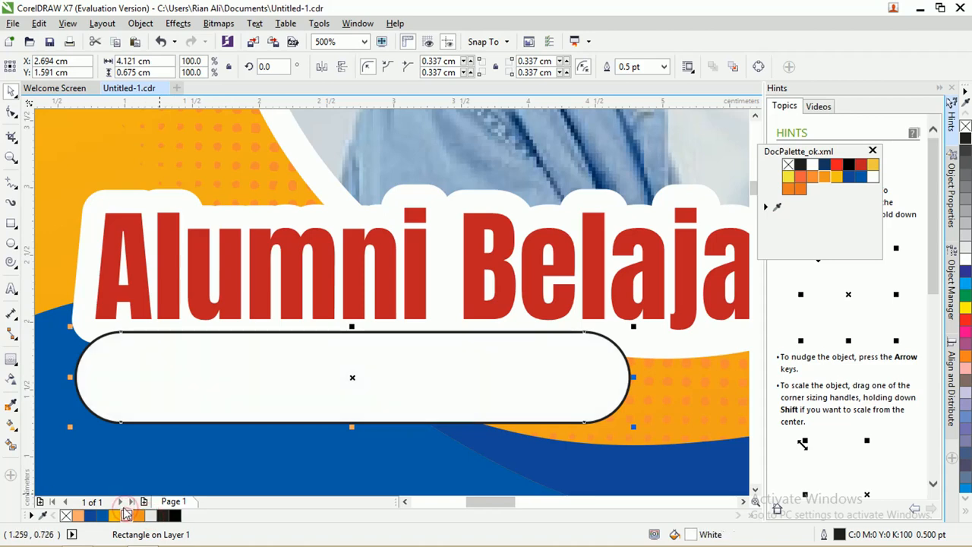
{"action": "right_click", "coordinate": [66, 517]}
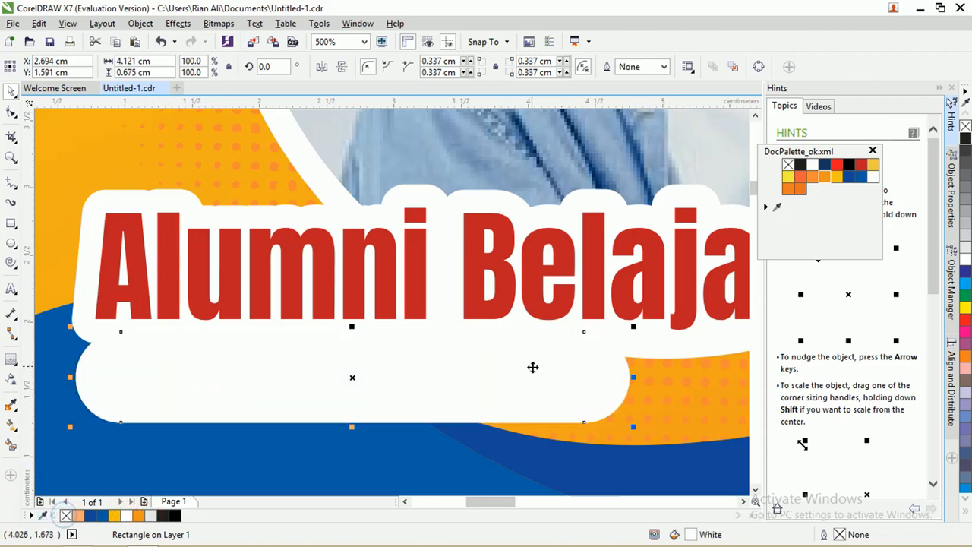
{"action": "left_click_drag", "start_coordinate": [533, 368], "coordinate": [499, 426]}
{"action": "left_click", "coordinate": [493, 386]}
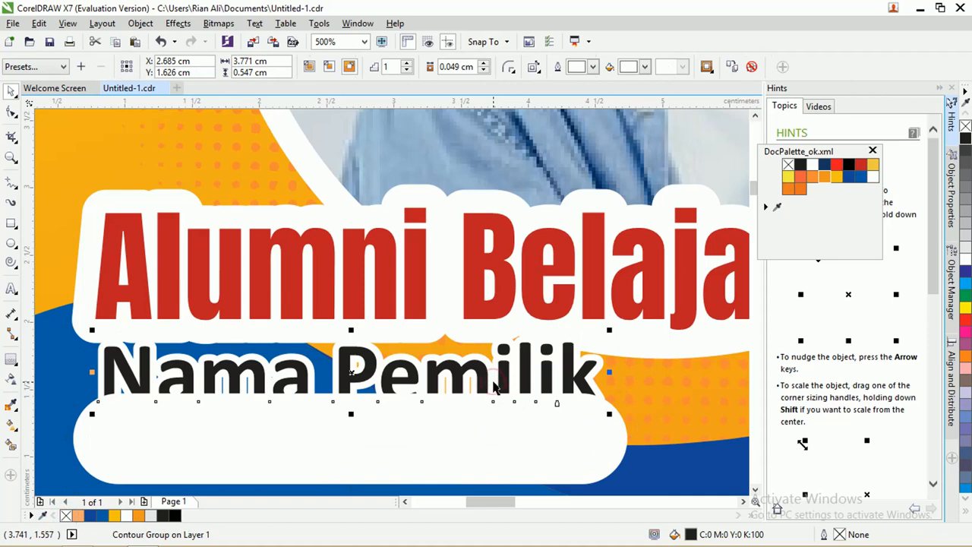
{"action": "left_click_drag", "start_coordinate": [492, 453], "coordinate": [494, 402]}
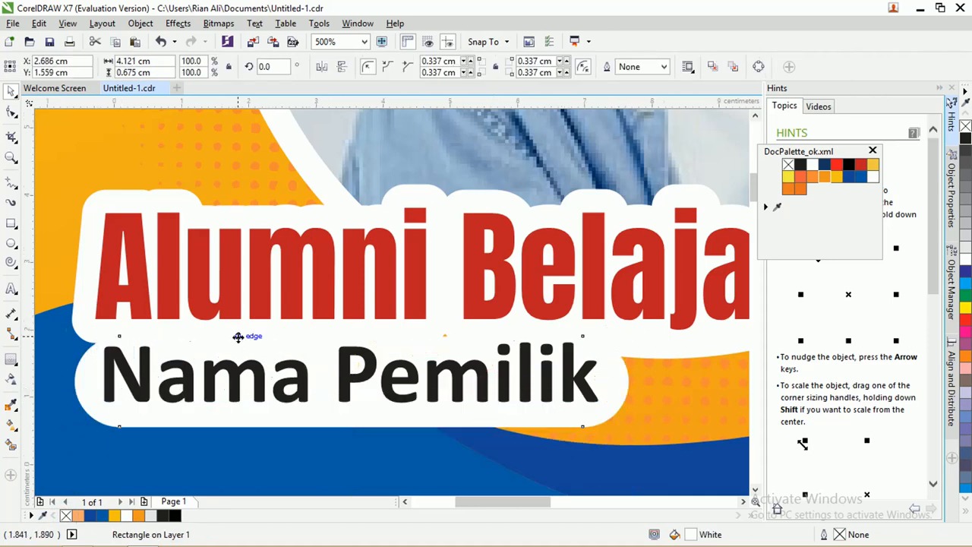
{"action": "scroll", "coordinate": [241, 336], "scroll_direction": "down", "scroll_amount": 3}
{"action": "left_click", "coordinate": [587, 271]}
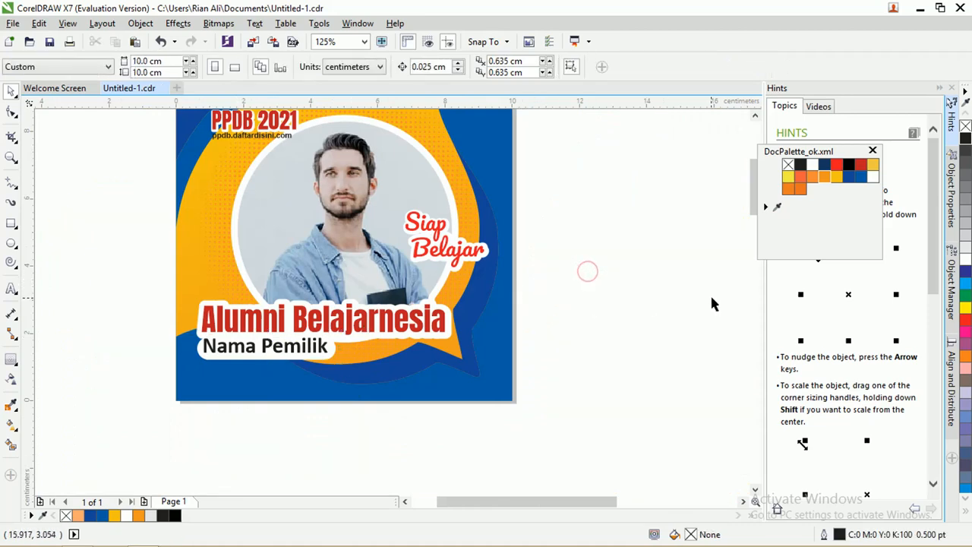
Draw a square of about 0.7 cm beside the page and rotate it to 315° so it forms a diamond.
{"action": "left_click_drag", "start_coordinate": [752, 202], "coordinate": [749, 186]}
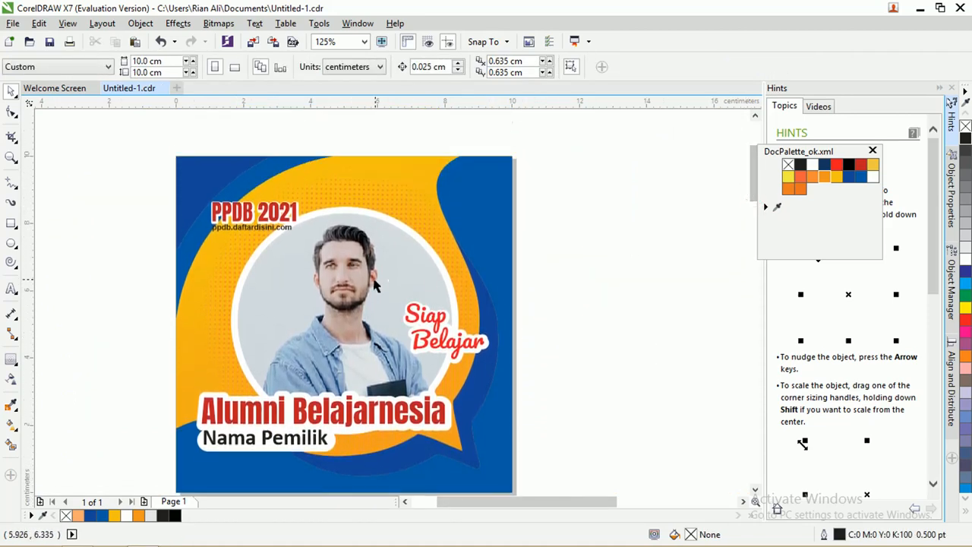
{"action": "scroll", "coordinate": [300, 247], "scroll_direction": "down", "scroll_amount": 1}
{"action": "scroll", "coordinate": [406, 278], "scroll_direction": "up", "scroll_amount": 1}
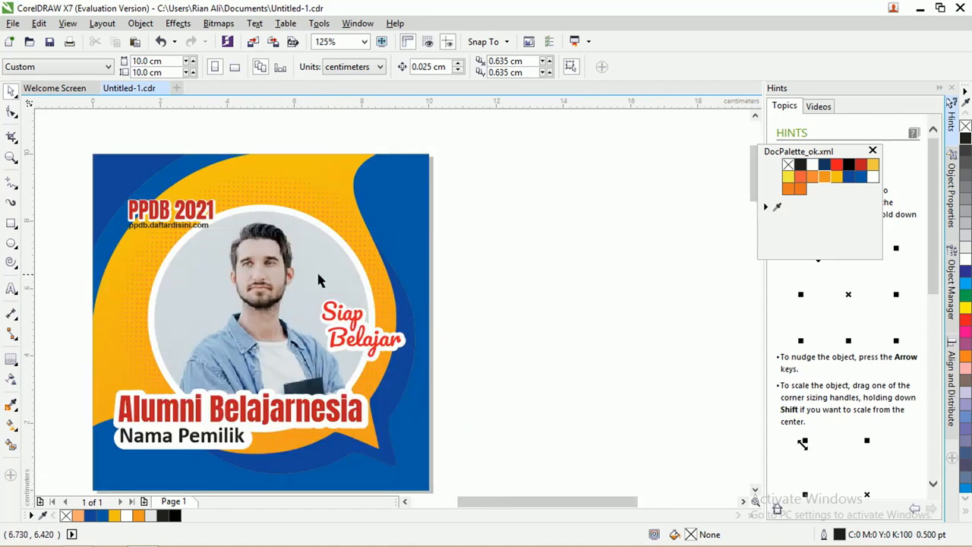
{"action": "left_click", "coordinate": [12, 223]}
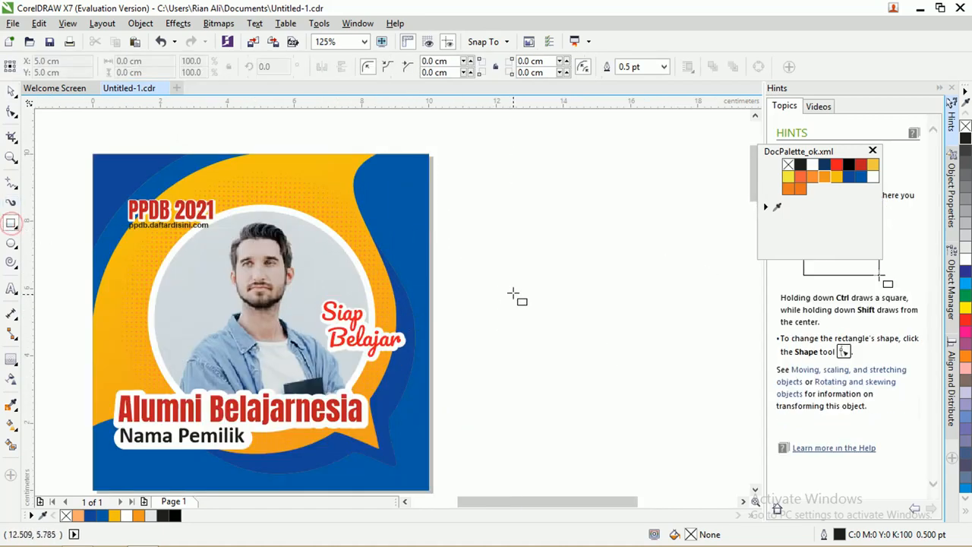
{"action": "left_click_drag", "start_coordinate": [523, 218], "coordinate": [551, 247]}
{"action": "scroll", "coordinate": [549, 249], "scroll_direction": "up", "scroll_amount": 1}
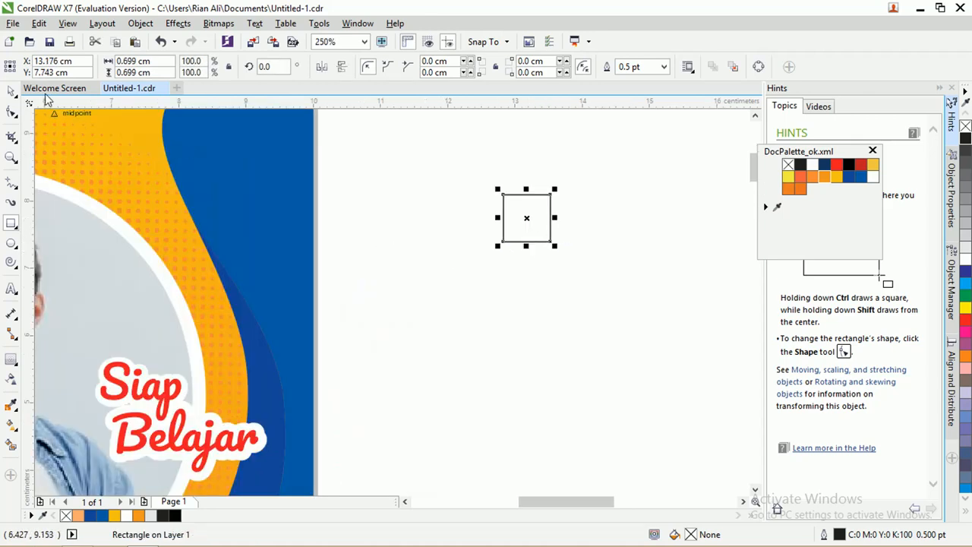
{"action": "left_click", "coordinate": [11, 90]}
{"action": "left_click_drag", "start_coordinate": [534, 196], "coordinate": [531, 267]}
{"action": "left_click", "coordinate": [507, 244]}
{"action": "scroll", "coordinate": [532, 267], "scroll_direction": "down", "scroll_amount": 1}
{"action": "scroll", "coordinate": [532, 267], "scroll_direction": "up", "scroll_amount": 1}
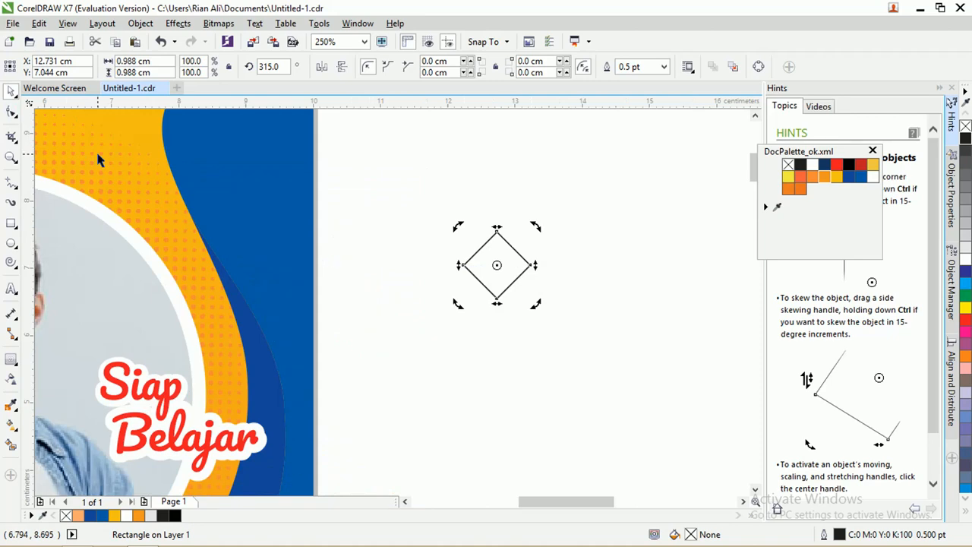
{"action": "left_click", "coordinate": [499, 239]}
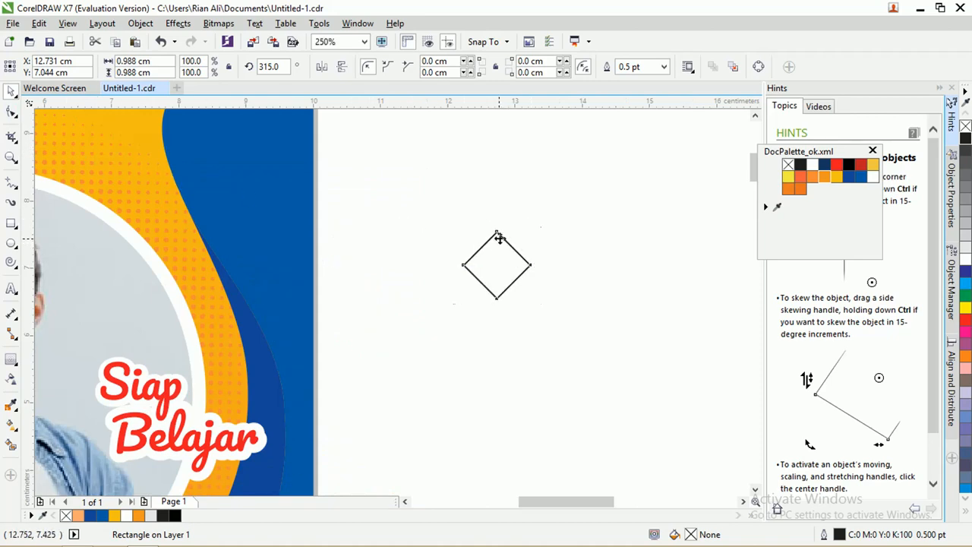
{"action": "left_click_drag", "start_coordinate": [499, 239], "coordinate": [537, 260]}
{"action": "right_click", "coordinate": [538, 260]}
{"action": "key", "text": "ctrl+z"}
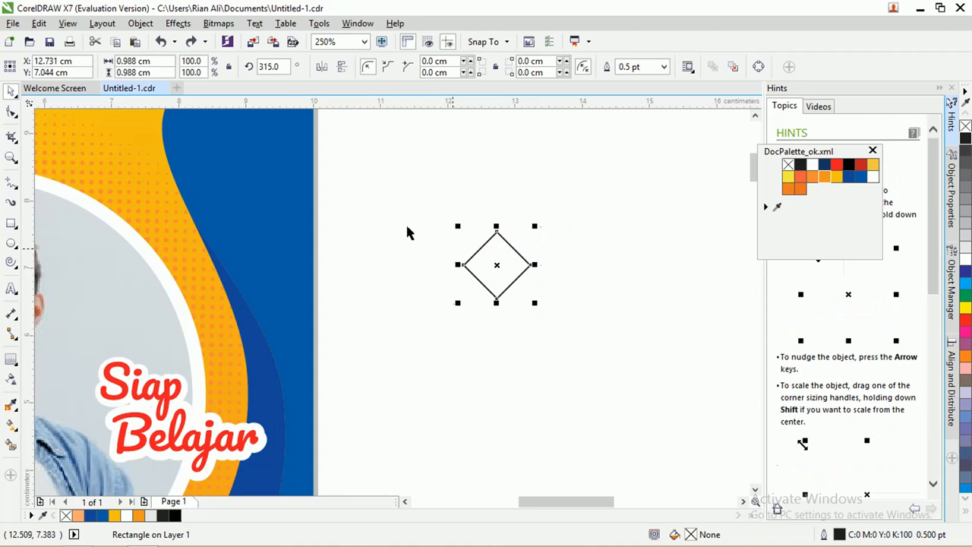
Convert the diamond to curves and pull its upper node upward, forming a kite about 2.68 cm tall around the remaining diamond.
{"action": "left_click", "coordinate": [12, 113]}
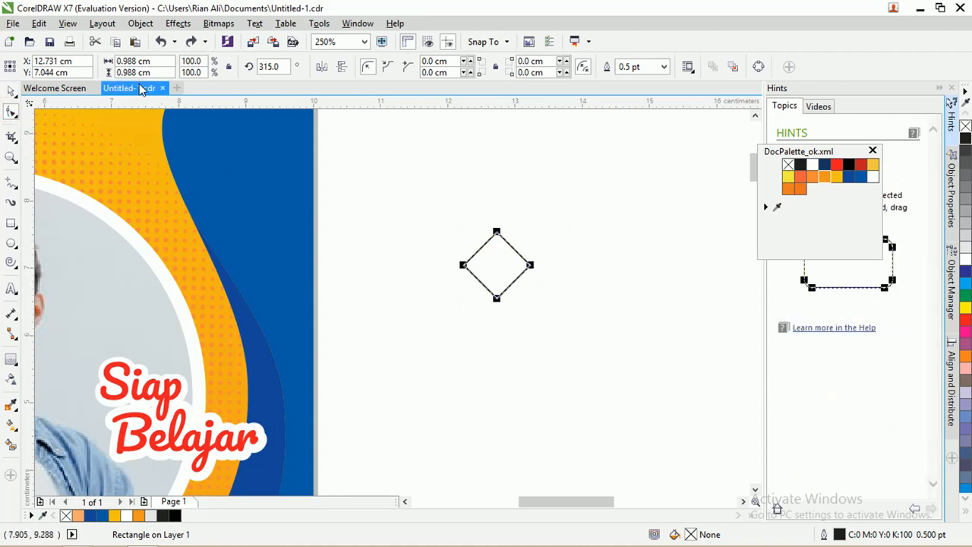
{"action": "left_click", "coordinate": [141, 23]}
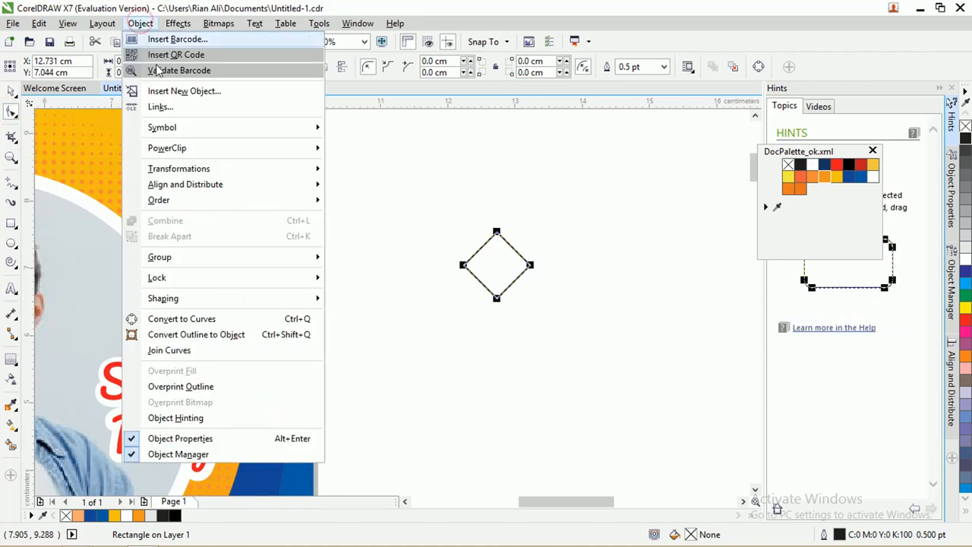
{"action": "left_click", "coordinate": [238, 320]}
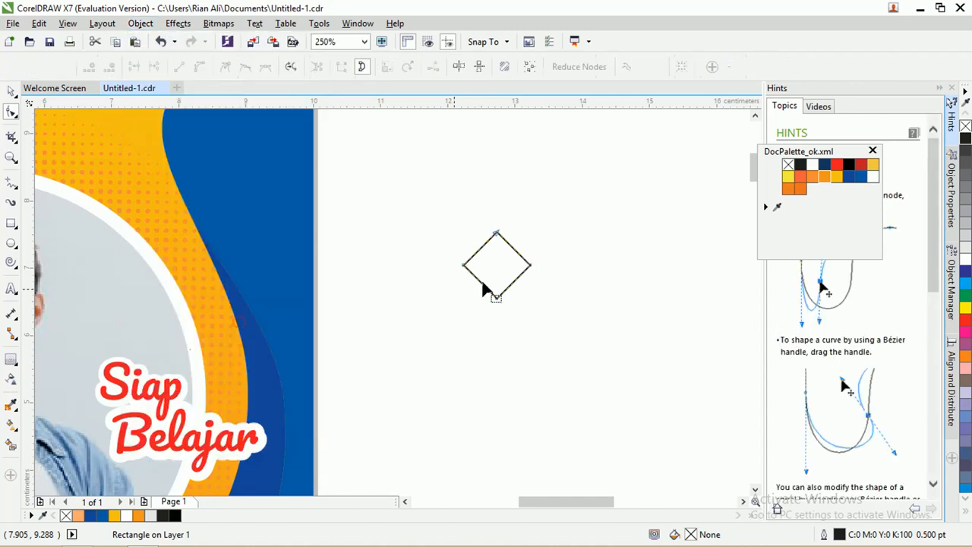
{"action": "left_click_drag", "start_coordinate": [496, 232], "coordinate": [503, 136]}
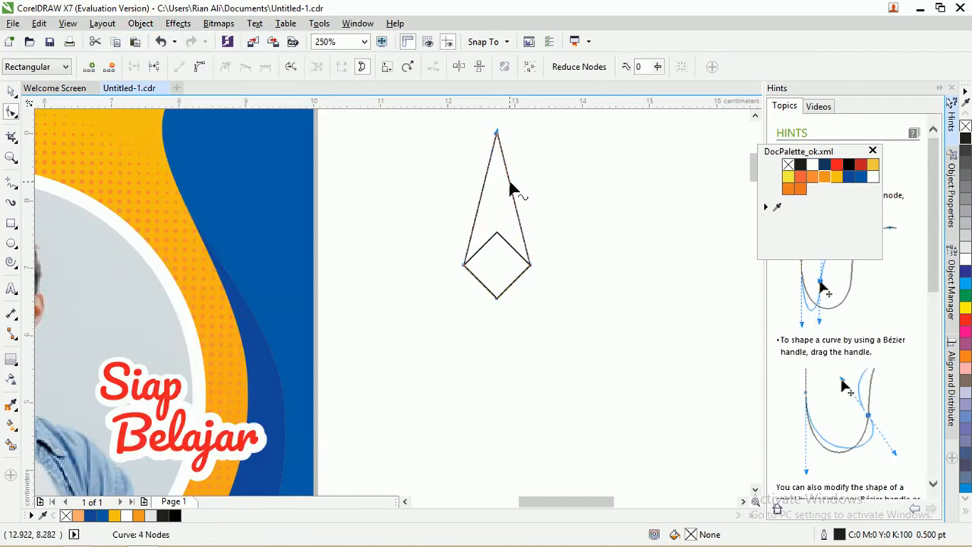
{"action": "scroll", "coordinate": [516, 190], "scroll_direction": "down", "scroll_amount": 3}
{"action": "scroll", "coordinate": [494, 152], "scroll_direction": "up", "scroll_amount": 3}
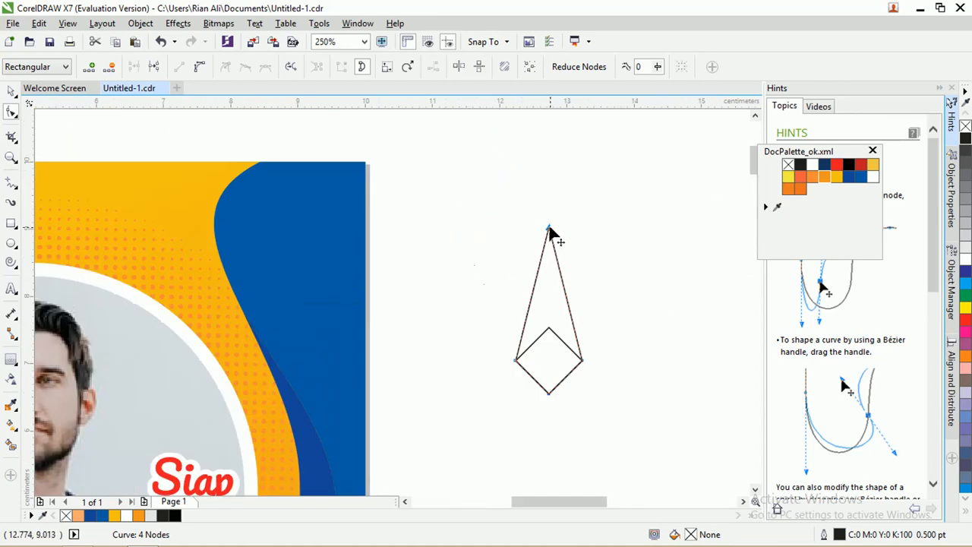
{"action": "left_click_drag", "start_coordinate": [550, 232], "coordinate": [550, 216]}
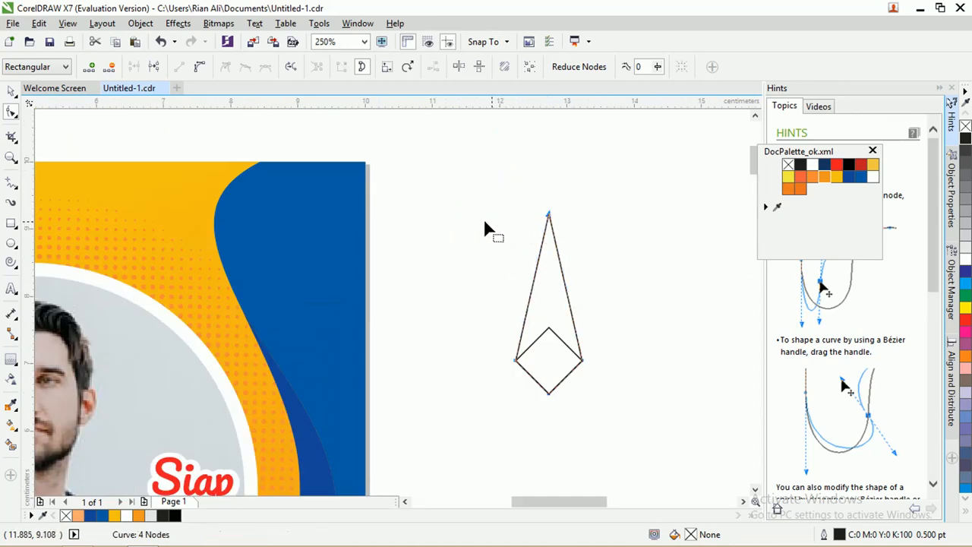
Draw a vertical line about 3.56 cm long through the kite and centre it horizontally with the kite and diamond.
{"action": "left_click", "coordinate": [16, 185]}
{"action": "left_click", "coordinate": [53, 183]}
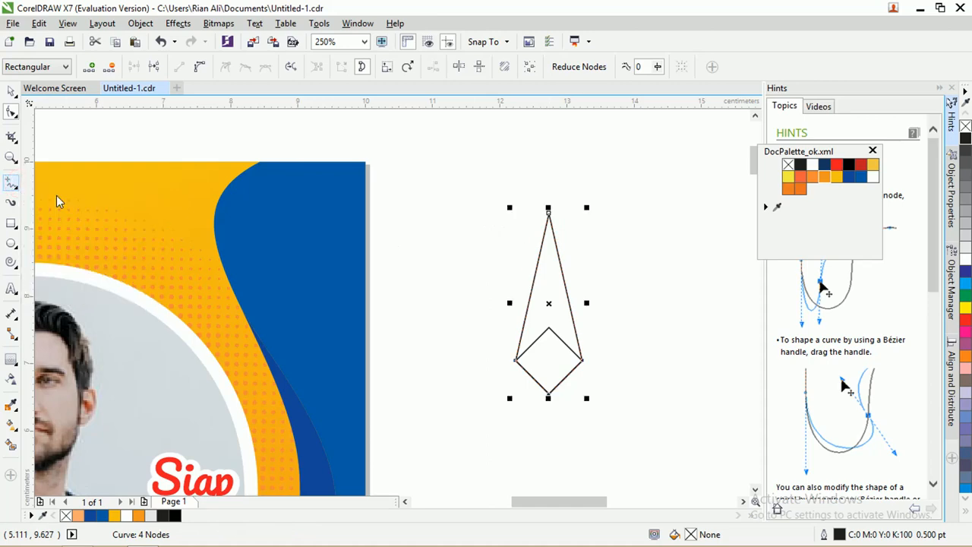
{"action": "left_click", "coordinate": [550, 194]}
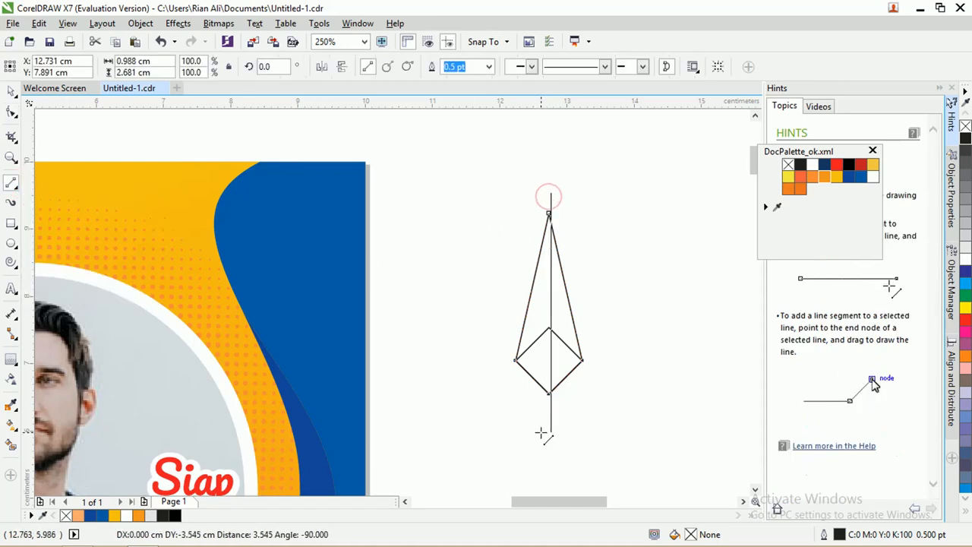
{"action": "left_click", "coordinate": [550, 433]}
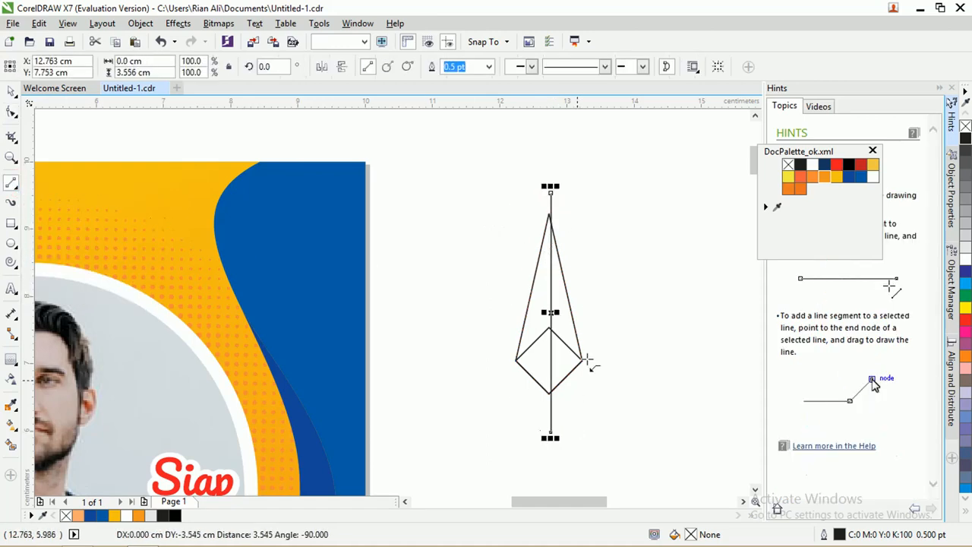
{"action": "left_click", "coordinate": [12, 91]}
{"action": "left_click_drag", "start_coordinate": [537, 282], "coordinate": [632, 452]}
{"action": "scroll", "coordinate": [514, 218], "scroll_direction": "up", "scroll_amount": 3}
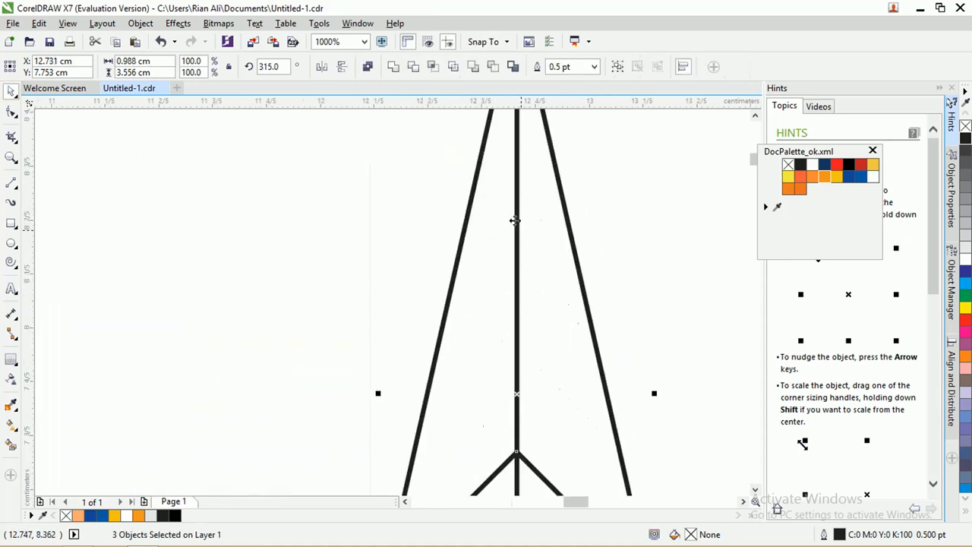
{"action": "scroll", "coordinate": [514, 212], "scroll_direction": "down", "scroll_amount": 3}
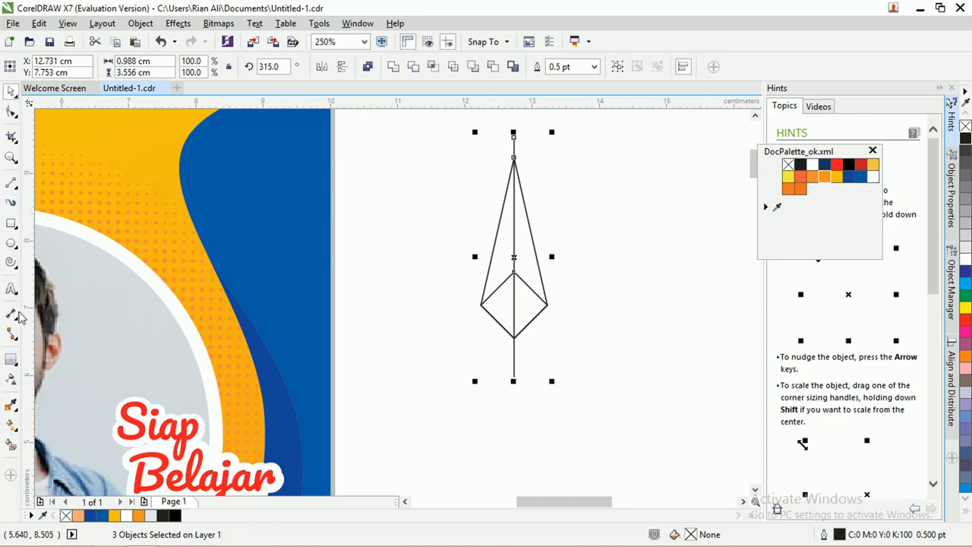
Use Smart Fill to create four blue facets from the regions divided by the kite, diamond and vertical line.
{"action": "left_click", "coordinate": [12, 444]}
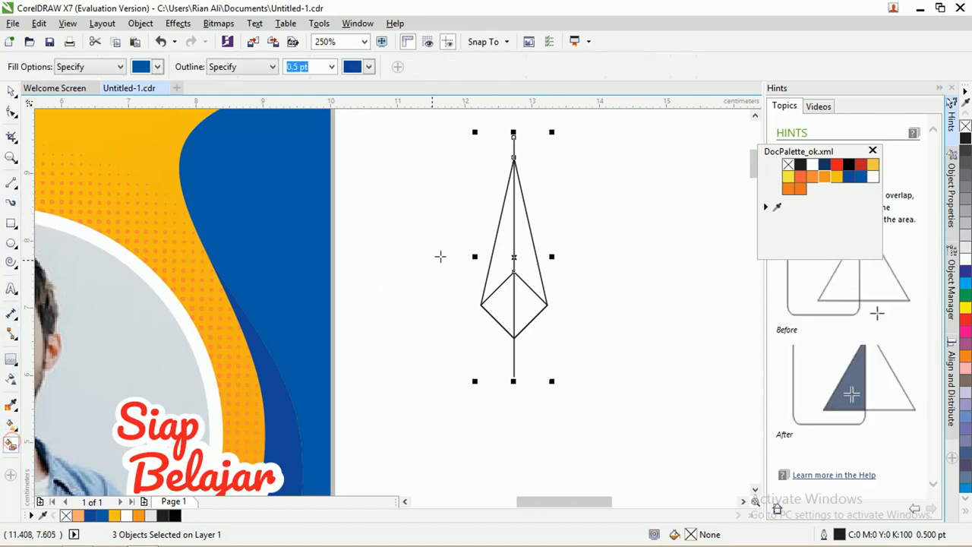
{"action": "left_click", "coordinate": [510, 233]}
{"action": "left_click", "coordinate": [524, 238]}
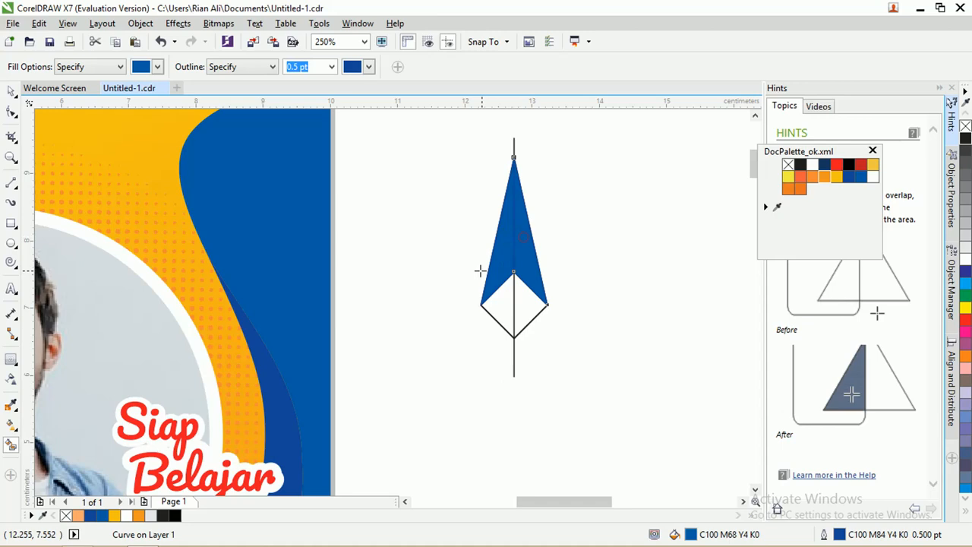
{"action": "left_click", "coordinate": [498, 304]}
{"action": "left_click", "coordinate": [521, 303]}
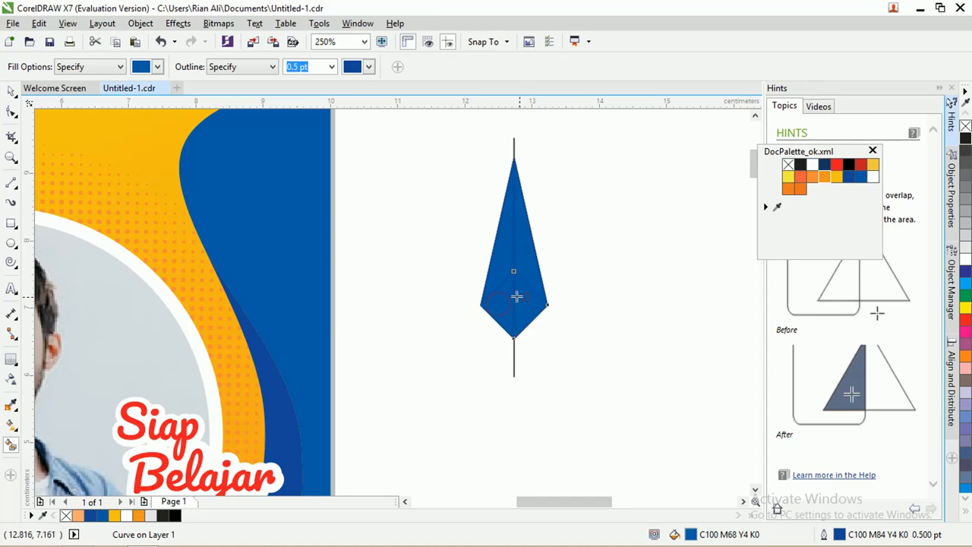
Delete the vertical dividing line that runs through the blue facets.
{"action": "left_click", "coordinate": [11, 93]}
{"action": "left_click", "coordinate": [517, 136]}
{"action": "left_click", "coordinate": [514, 143]}
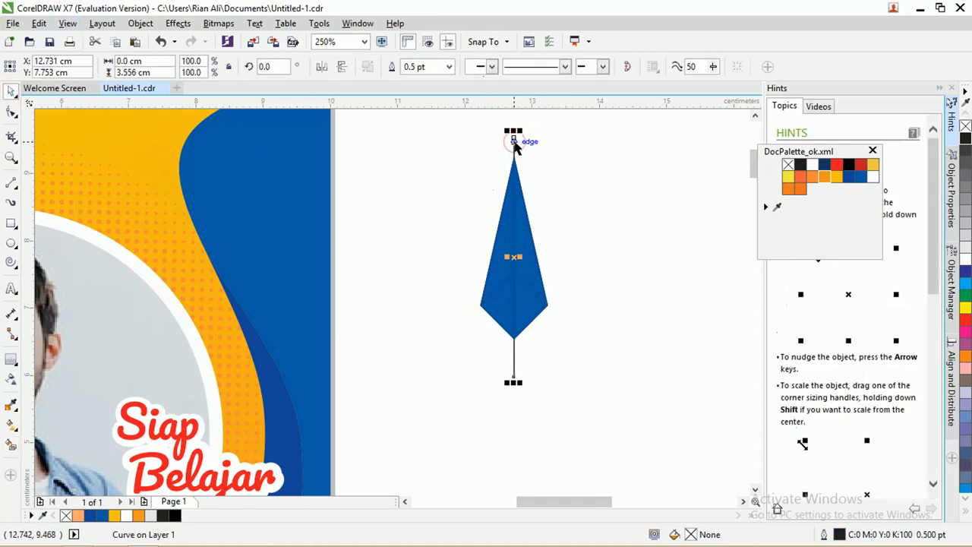
{"action": "key", "text": "Delete"}
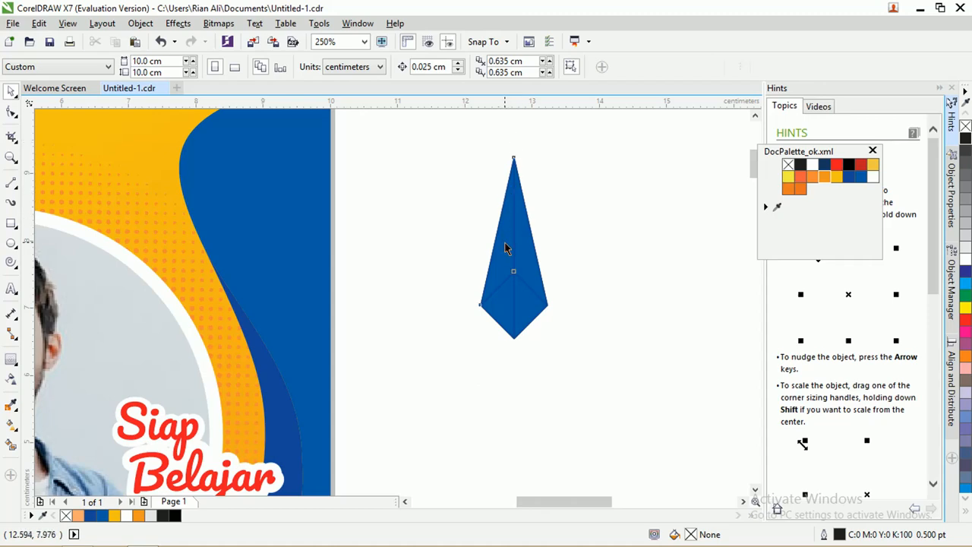
Copy the page's yellow-orange fountain fill onto the kite's upper left facet and angle the gradient diagonally across it.
{"action": "left_click", "coordinate": [507, 249]}
{"action": "scroll", "coordinate": [444, 214], "scroll_direction": "down", "scroll_amount": 2}
{"action": "scroll", "coordinate": [447, 214], "scroll_direction": "up", "scroll_amount": 2}
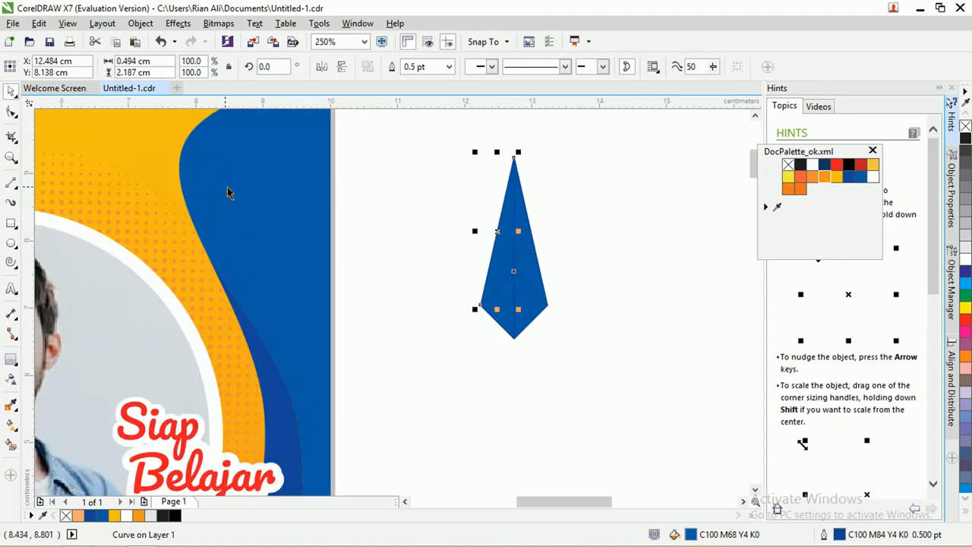
{"action": "left_click", "coordinate": [11, 435]}
{"action": "left_click", "coordinate": [11, 430]}
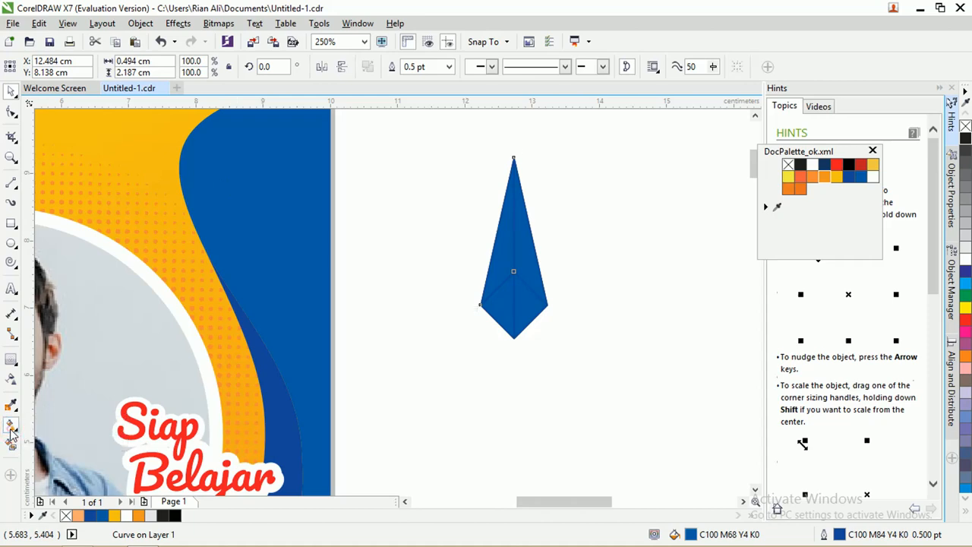
{"action": "left_click", "coordinate": [179, 68]}
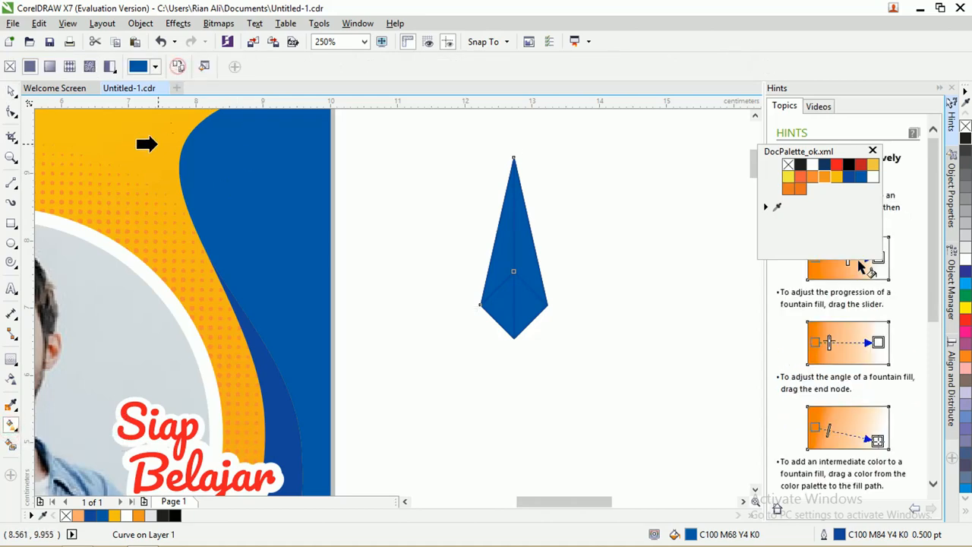
{"action": "left_click", "coordinate": [148, 124]}
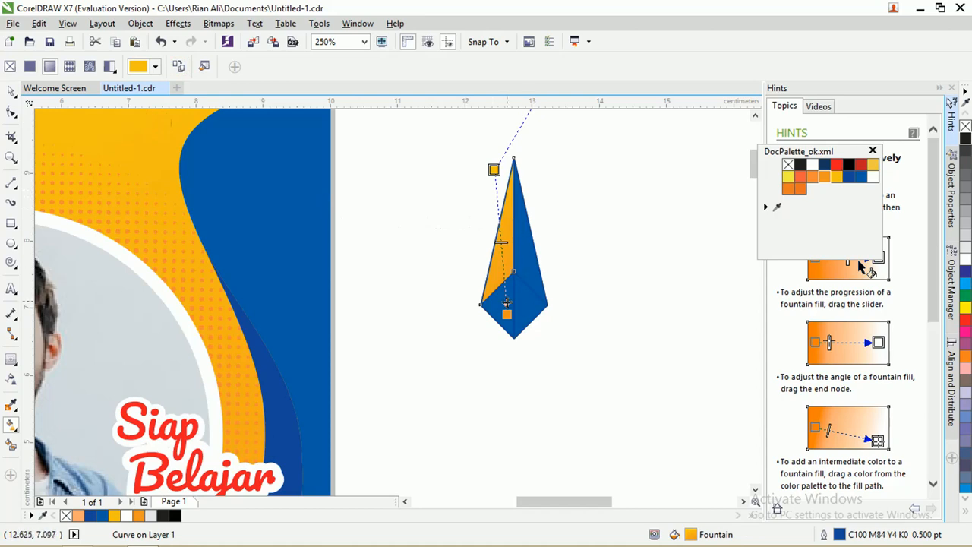
{"action": "left_click_drag", "start_coordinate": [532, 270], "coordinate": [471, 221]}
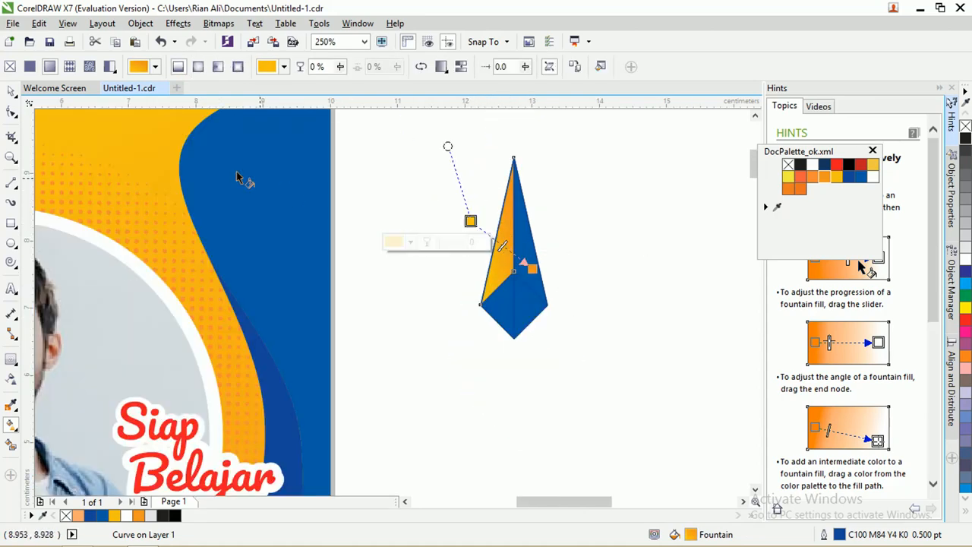
Copy the yellow-orange fountain fill from the upper left facet to the upper right facet.
{"action": "left_click", "coordinate": [11, 91]}
{"action": "left_click", "coordinate": [547, 185]}
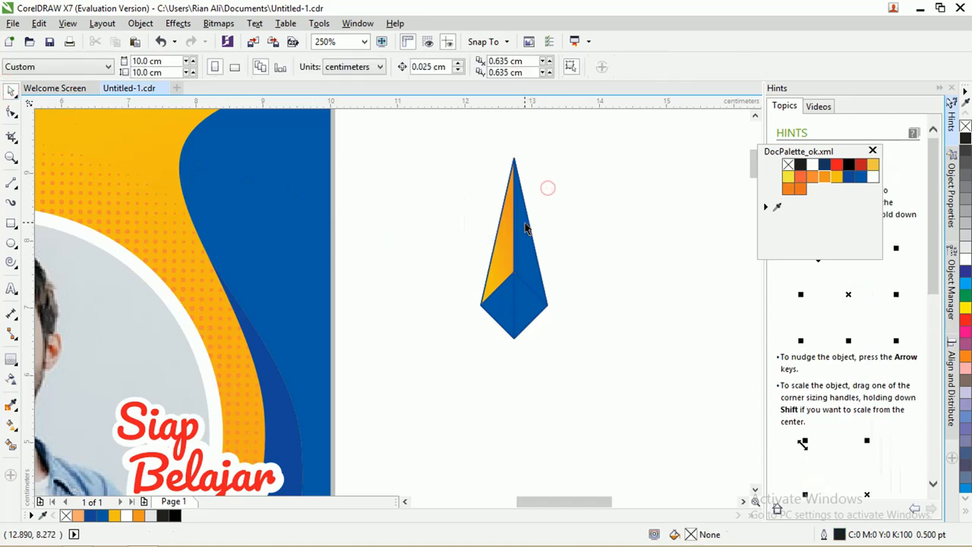
{"action": "left_click", "coordinate": [526, 229]}
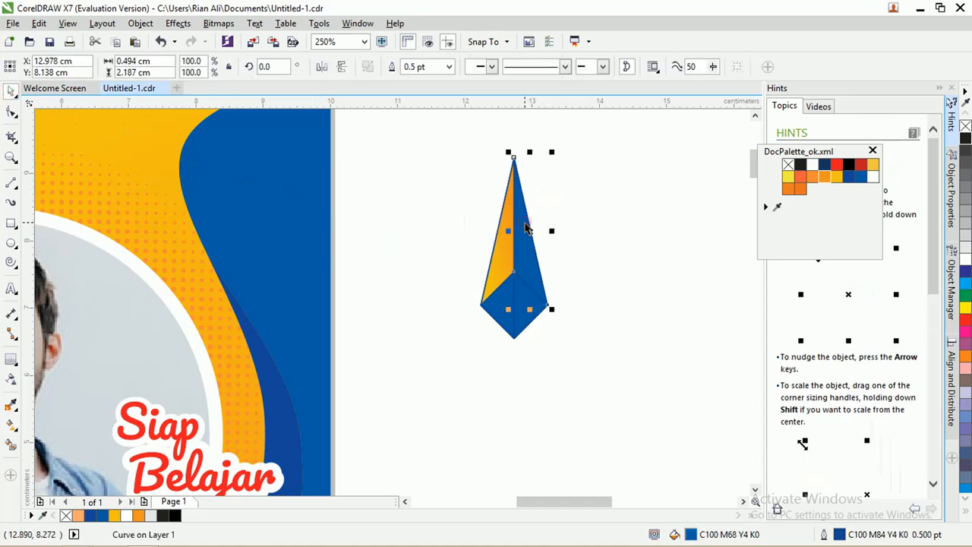
{"action": "left_click", "coordinate": [12, 427]}
{"action": "left_click", "coordinate": [178, 66]}
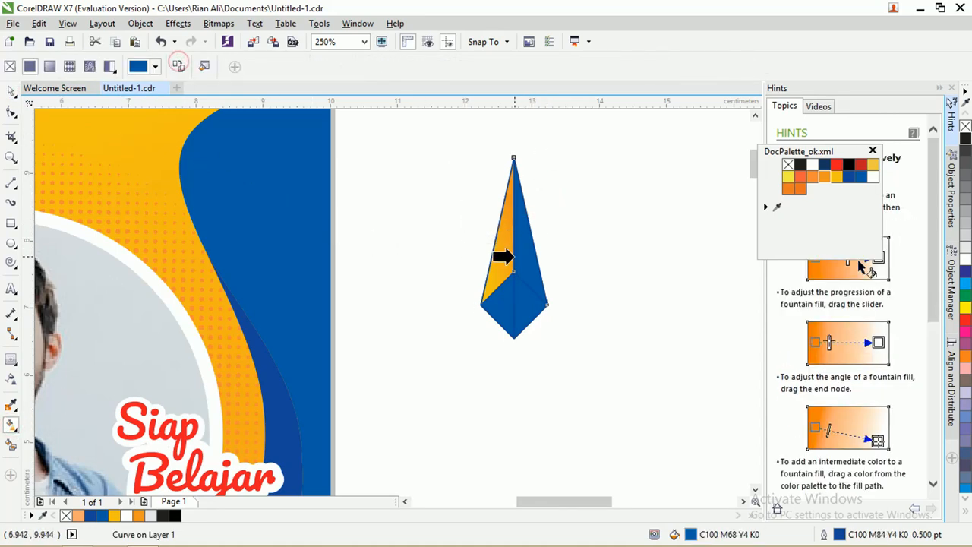
{"action": "left_click", "coordinate": [490, 243]}
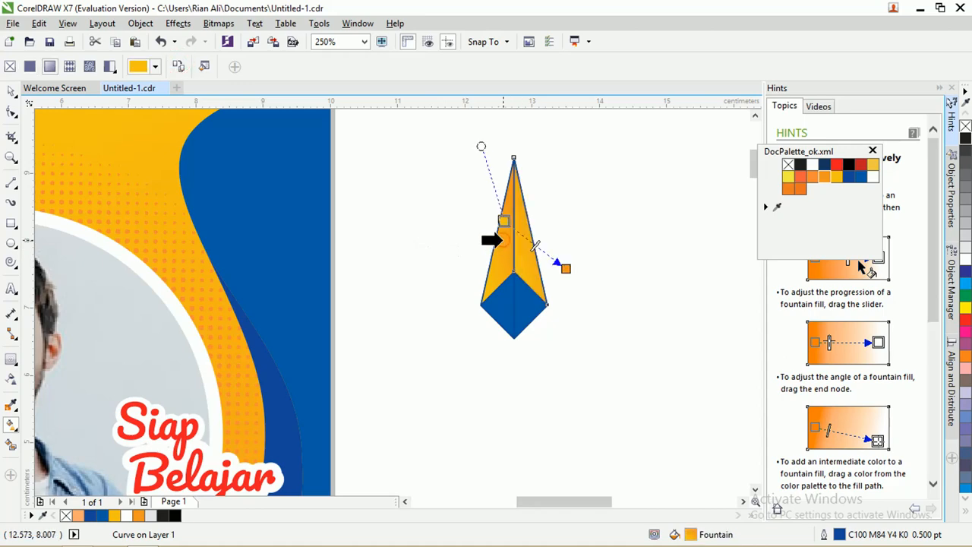
Weld the two lower blue facets into one diamond and copy the yellow-orange fountain fill onto it.
{"action": "left_click", "coordinate": [11, 93]}
{"action": "left_click", "coordinate": [350, 223]}
{"action": "mouse_move", "coordinate": [511, 305]}
{"action": "left_mouse_down"}
{"action": "mouse_move", "coordinate": [490, 304]}
{"action": "mouse_move", "coordinate": [509, 304]}
{"action": "left_mouse_up"}
{"action": "left_click", "coordinate": [539, 307], "text": "shift"}
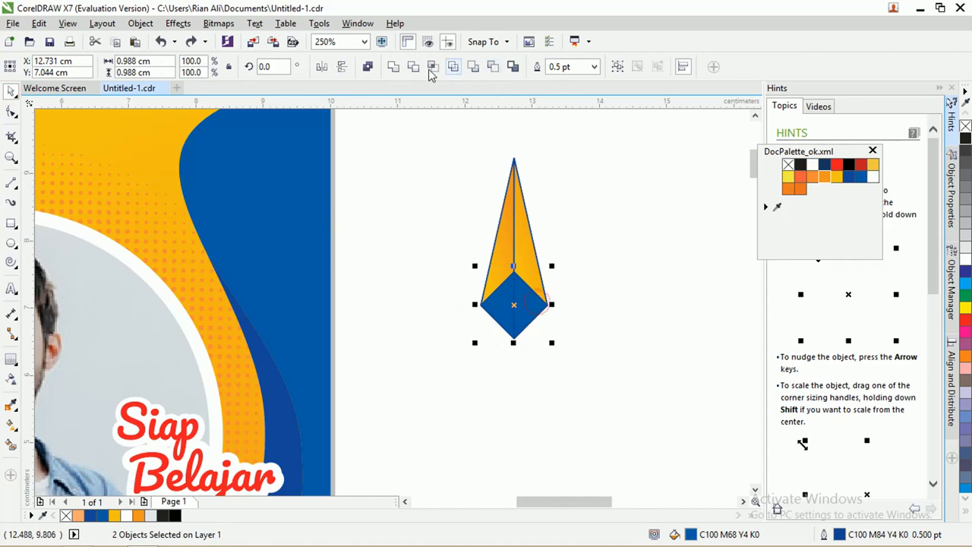
{"action": "left_click", "coordinate": [392, 67]}
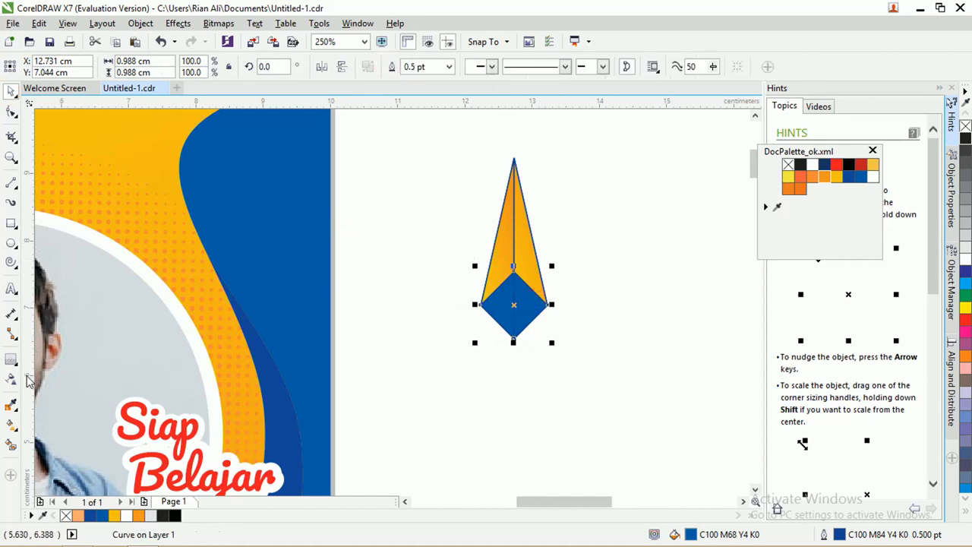
{"action": "left_click", "coordinate": [12, 425]}
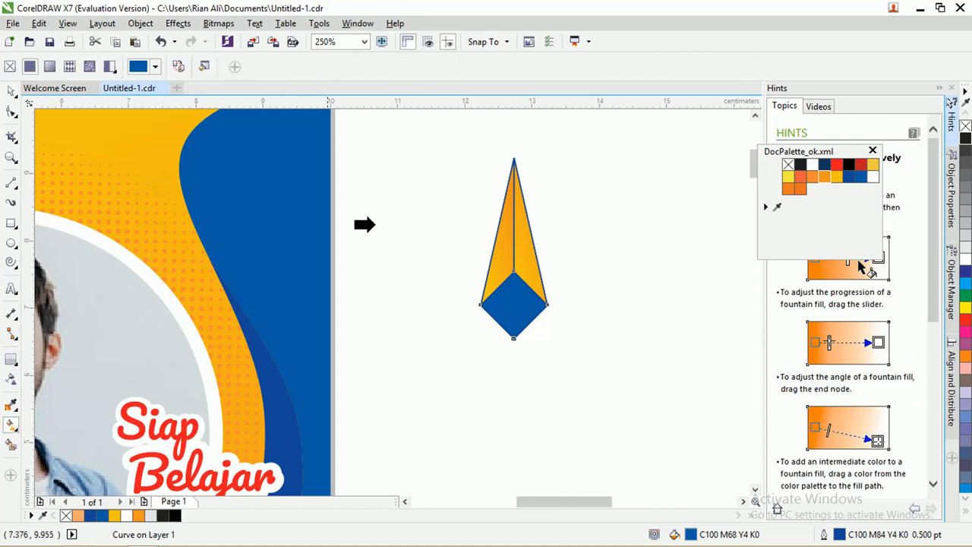
{"action": "left_click", "coordinate": [513, 250]}
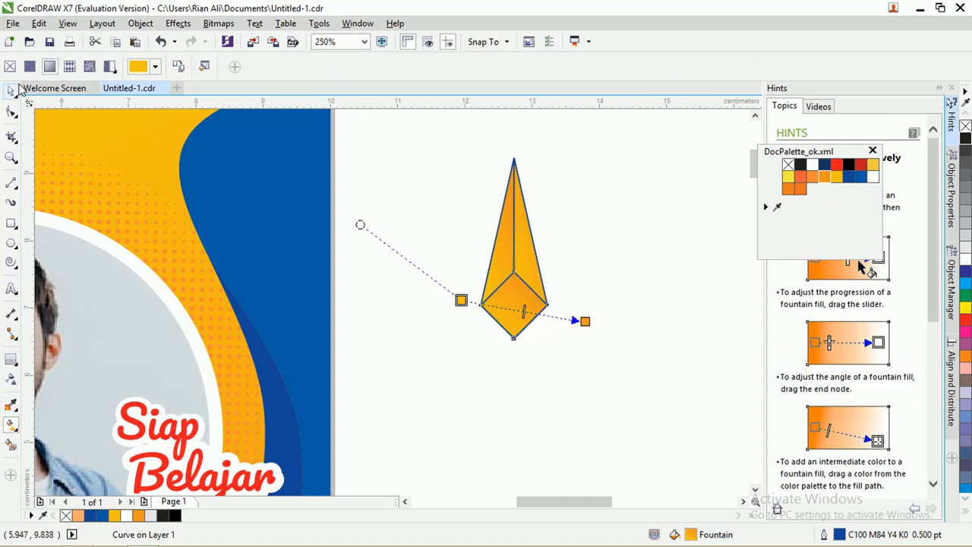
Move the three orange facets together about 2.2 cm to the right of the black line shapes and remove their outlines.
{"action": "left_click", "coordinate": [12, 90]}
{"action": "left_click", "coordinate": [523, 226], "text": "shift"}
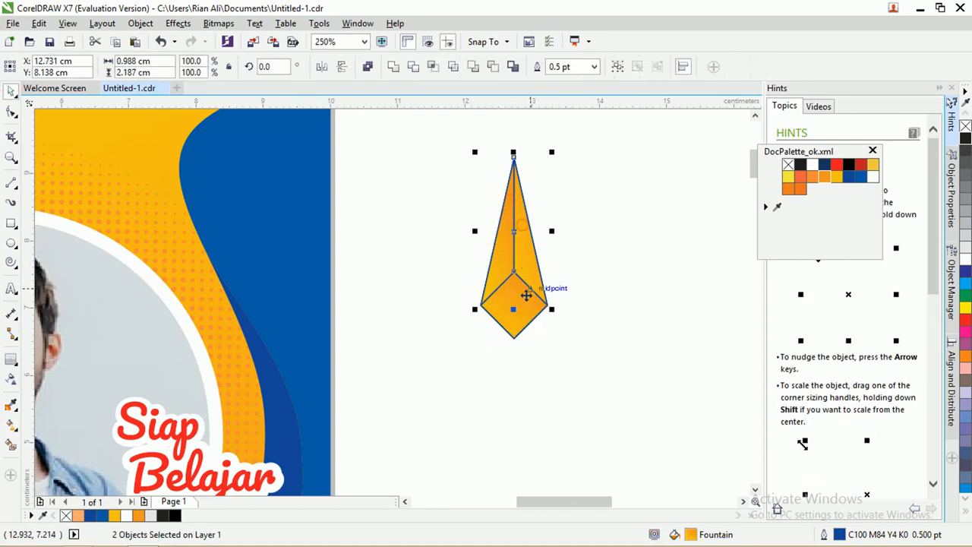
{"action": "left_click_drag", "start_coordinate": [526, 291], "coordinate": [660, 251]}
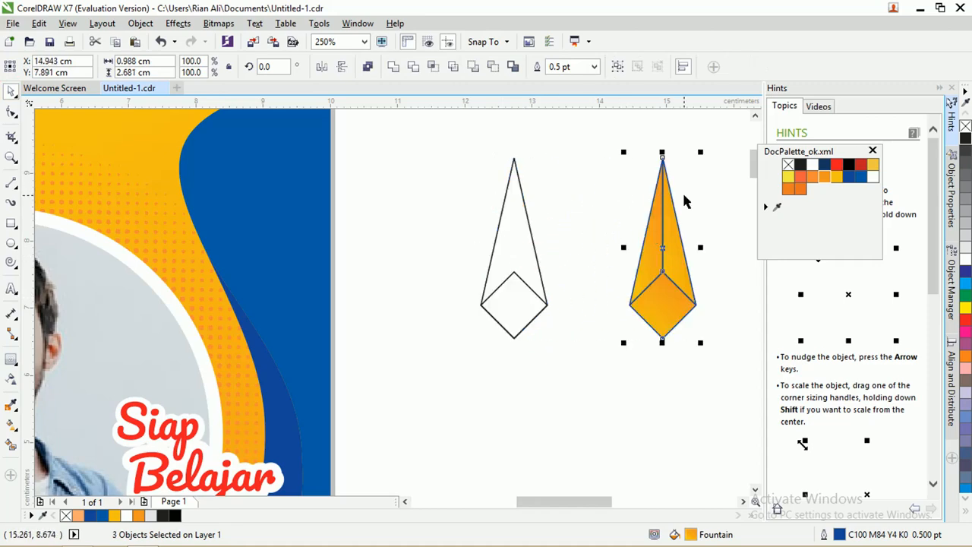
{"action": "scroll", "coordinate": [562, 196], "scroll_direction": "up", "scroll_amount": 2}
{"action": "scroll", "coordinate": [580, 208], "scroll_direction": "down", "scroll_amount": 4}
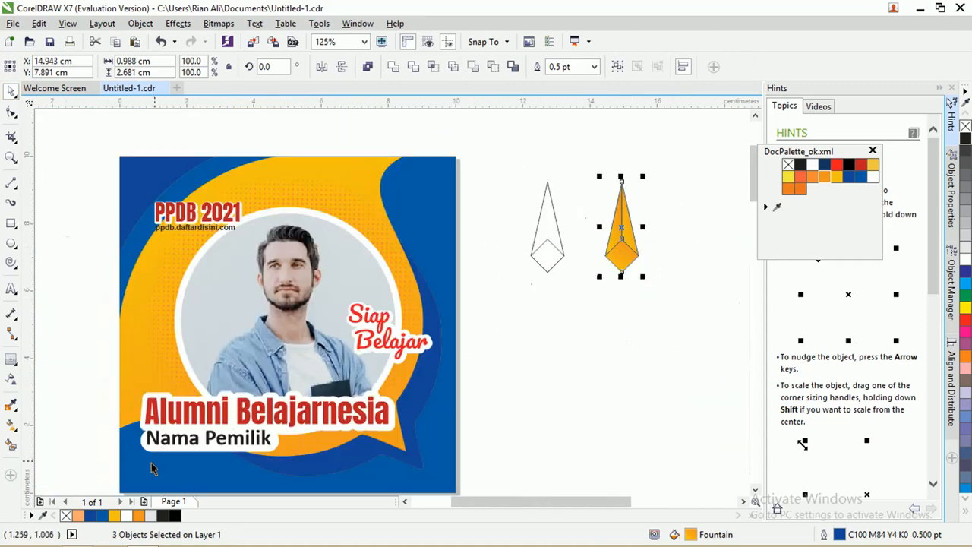
{"action": "right_click", "coordinate": [66, 515]}
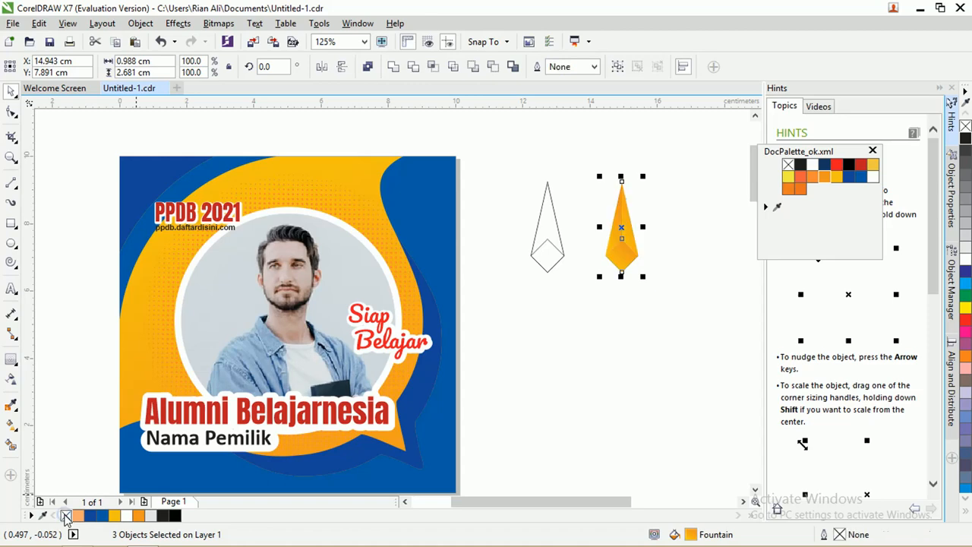
Delete the two black outline shapes beside the orange faceted ornament.
{"action": "scroll", "coordinate": [607, 190], "scroll_direction": "up", "scroll_amount": 3}
{"action": "scroll", "coordinate": [560, 223], "scroll_direction": "down", "scroll_amount": 3}
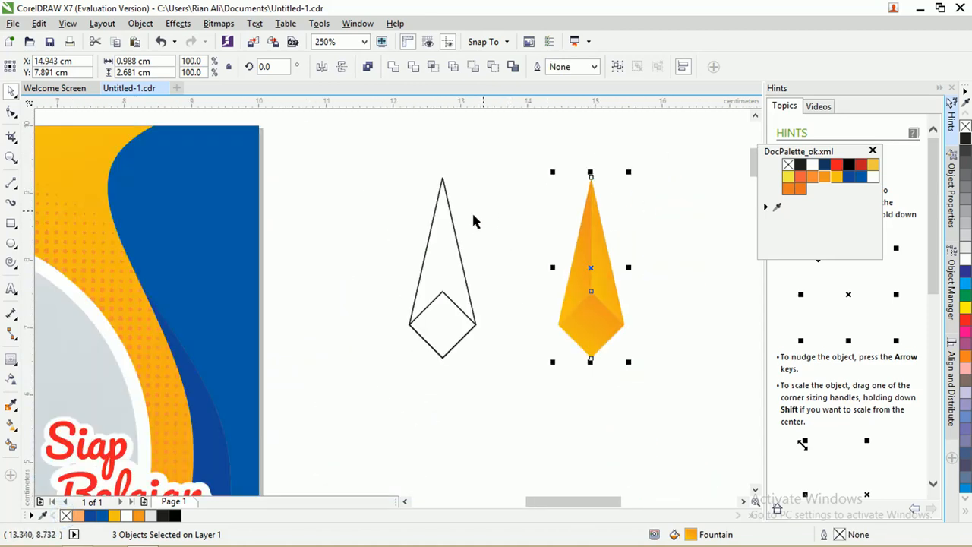
{"action": "left_click", "coordinate": [365, 171]}
{"action": "left_click_drag", "start_coordinate": [364, 171], "coordinate": [498, 396]}
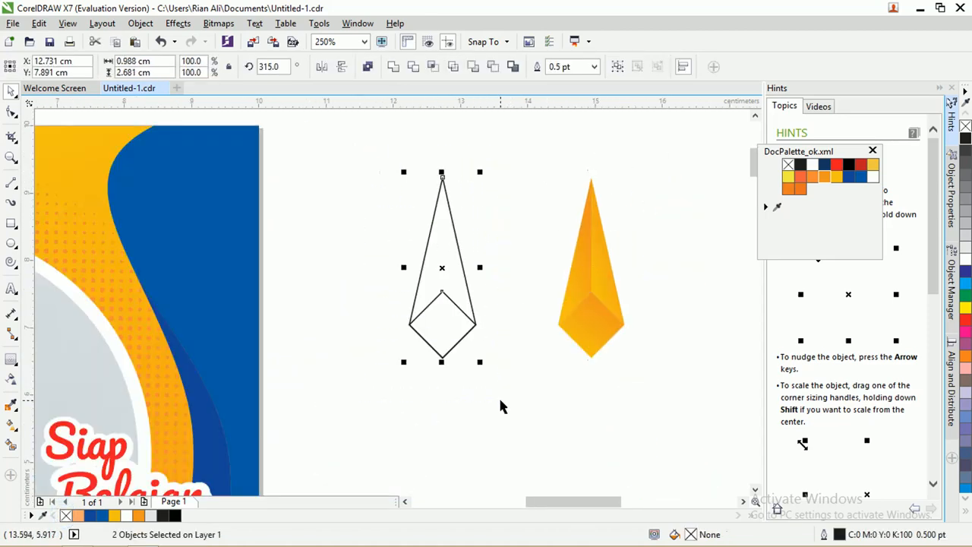
{"action": "key", "text": "Delete"}
Move the three orange facets about 1.1 cm to the left and rotate them about 122.6 degrees so the tip points down-left.
{"action": "left_click_drag", "start_coordinate": [533, 161], "coordinate": [633, 395]}
{"action": "left_click_drag", "start_coordinate": [593, 321], "coordinate": [523, 336]}
{"action": "left_click", "coordinate": [524, 336]}
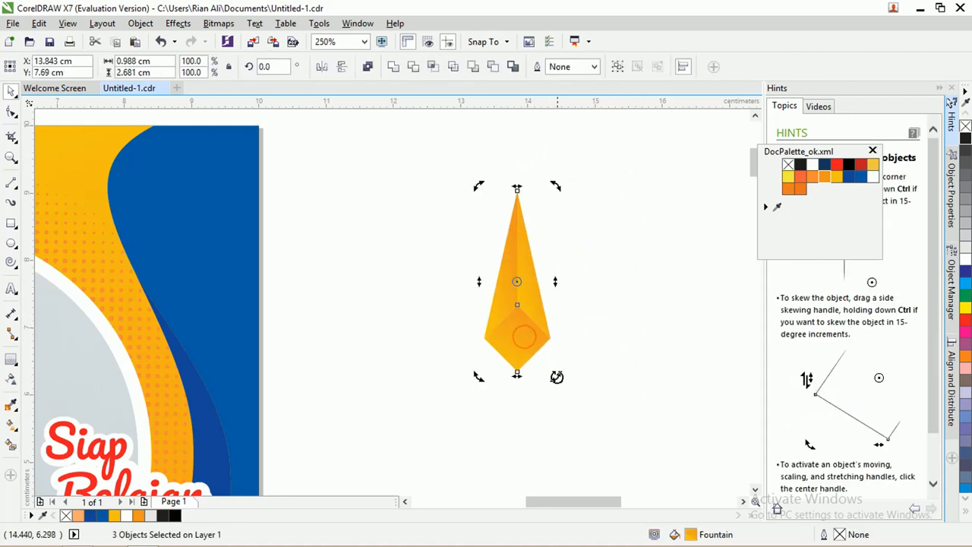
{"action": "left_click_drag", "start_coordinate": [556, 374], "coordinate": [568, 203]}
{"action": "left_click", "coordinate": [550, 182]}
{"action": "left_click_drag", "start_coordinate": [641, 361], "coordinate": [369, 165]}
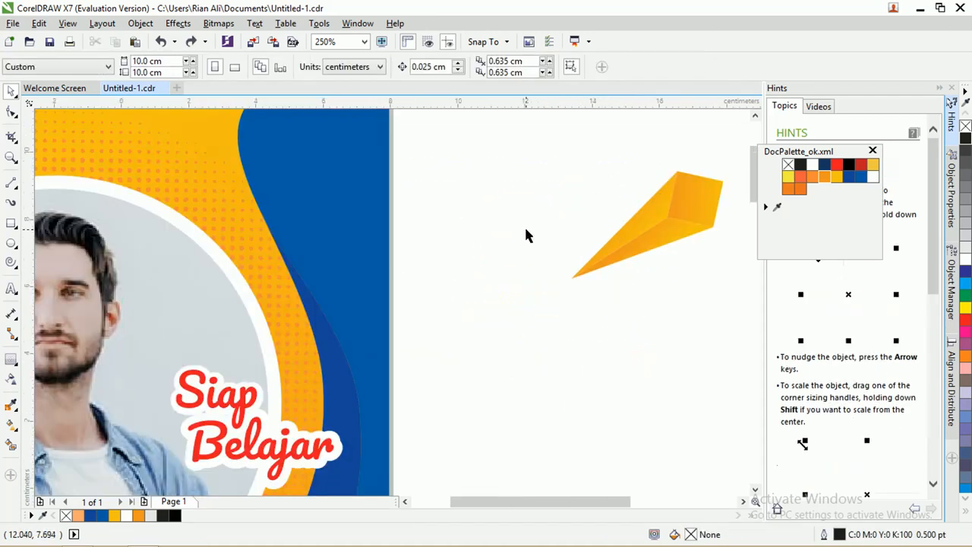
{"action": "scroll", "coordinate": [529, 235], "scroll_direction": "down", "scroll_amount": 2}
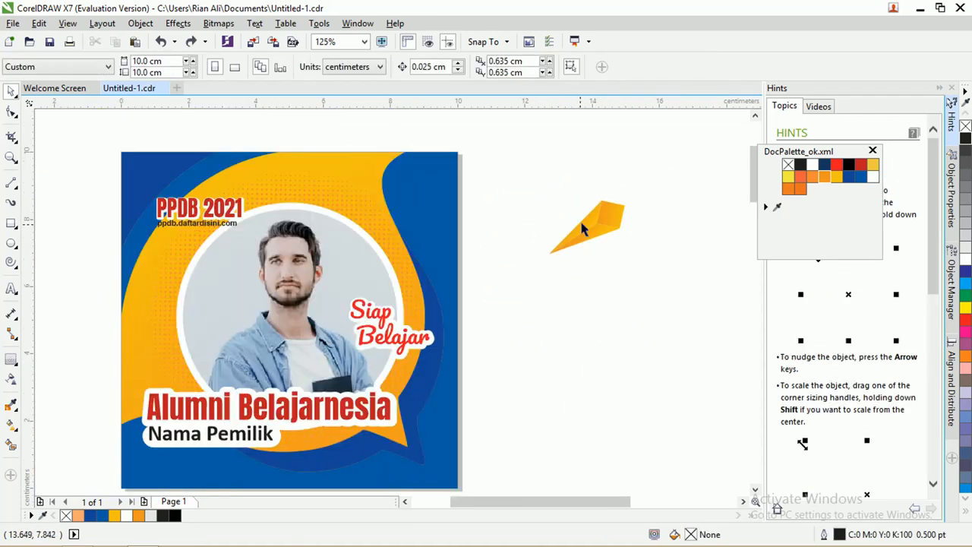
Try to scale the ornament's square end facet down to 65 percent.
{"action": "left_click_drag", "start_coordinate": [524, 168], "coordinate": [720, 304]}
{"action": "scroll", "coordinate": [624, 195], "scroll_direction": "up", "scroll_amount": 4}
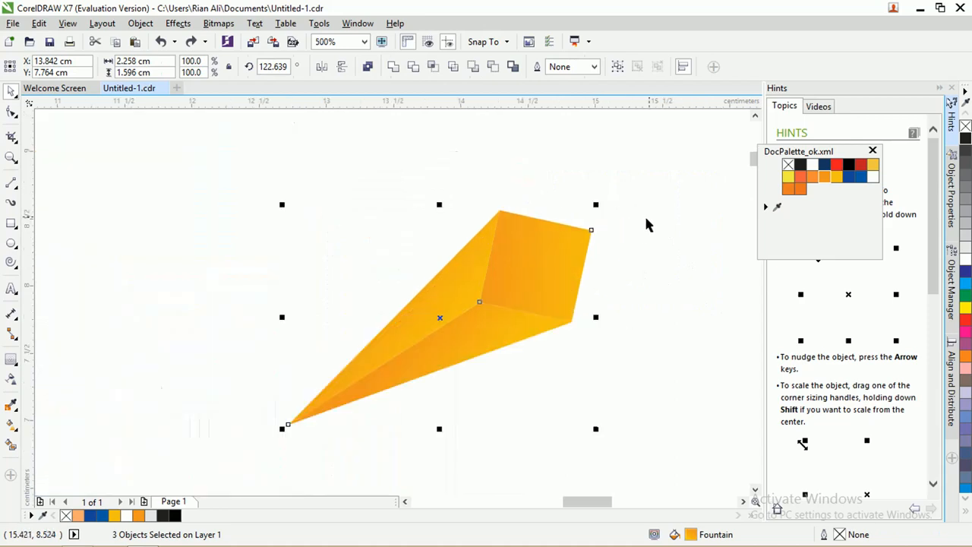
{"action": "left_click", "coordinate": [638, 226]}
{"action": "left_click", "coordinate": [570, 243]}
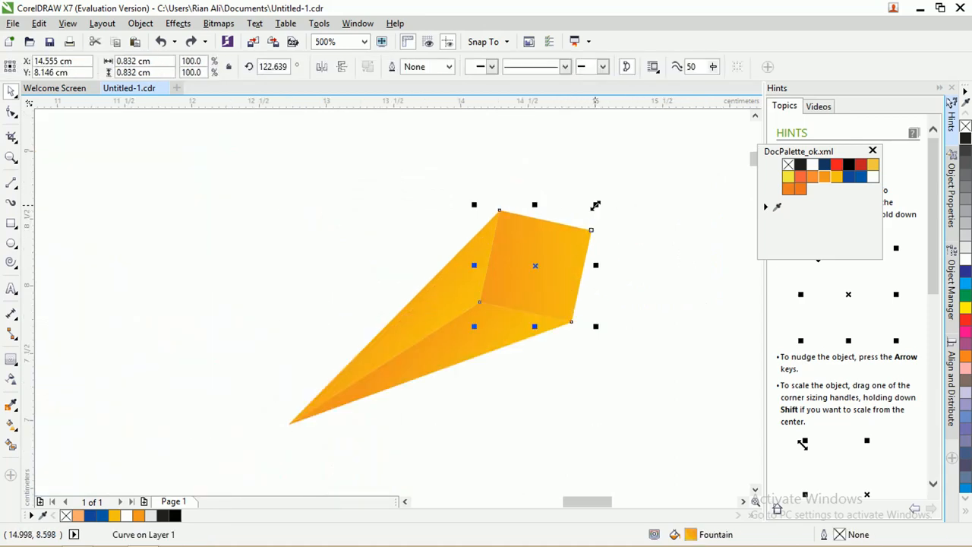
{"action": "left_click_drag", "start_coordinate": [596, 205], "coordinate": [557, 224]}
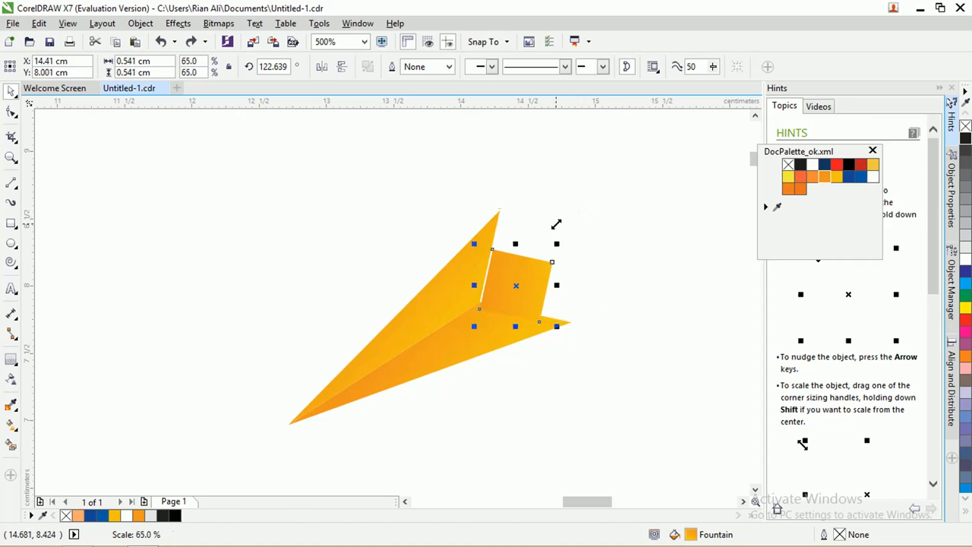
{"action": "key", "text": "ctrl+z"}
Reshape the facets by moving the square's outer corner and the shared inner corner of all three about 0.2 cm toward each other.
{"action": "left_click", "coordinate": [11, 112]}
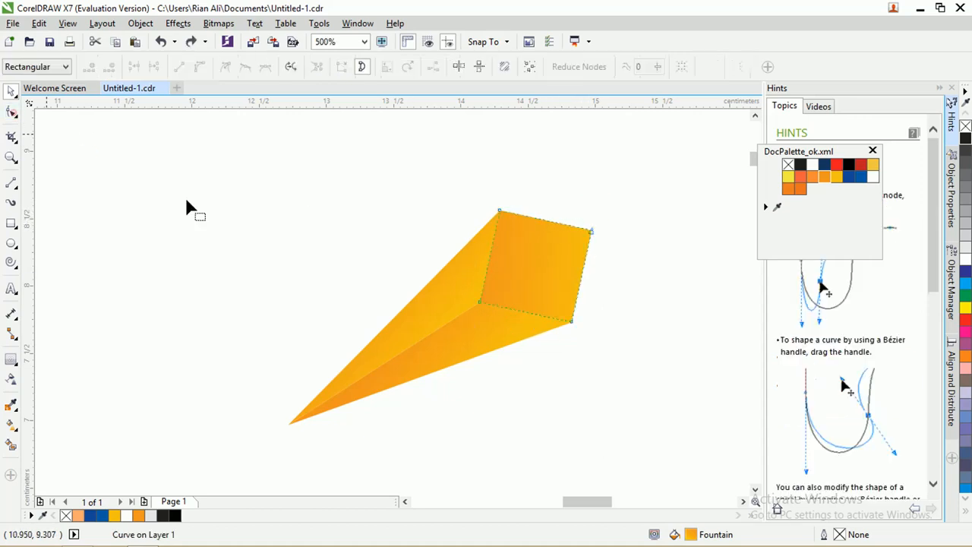
{"action": "left_click_drag", "start_coordinate": [480, 302], "coordinate": [507, 284]}
{"action": "left_click_drag", "start_coordinate": [591, 229], "coordinate": [567, 242]}
{"action": "left_click", "coordinate": [478, 301]}
{"action": "left_click_drag", "start_coordinate": [480, 302], "coordinate": [507, 284]}
{"action": "left_click", "coordinate": [480, 303]}
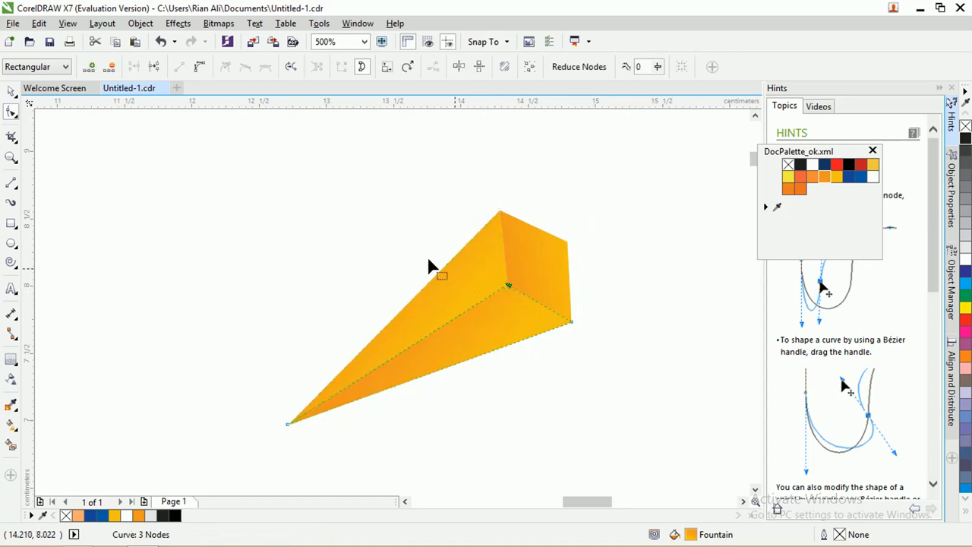
{"action": "left_click", "coordinate": [11, 92]}
{"action": "left_click", "coordinate": [186, 158]}
Group the three orange facets of the ornament.
{"action": "scroll", "coordinate": [511, 311], "scroll_direction": "down", "scroll_amount": 3}
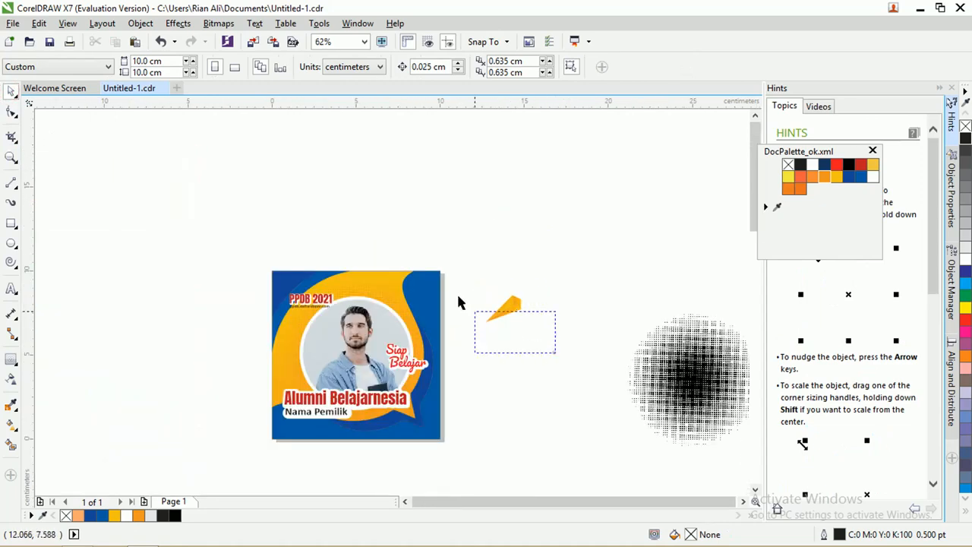
{"action": "left_click_drag", "start_coordinate": [458, 302], "coordinate": [442, 266]}
{"action": "key", "text": "ctrl+g"}
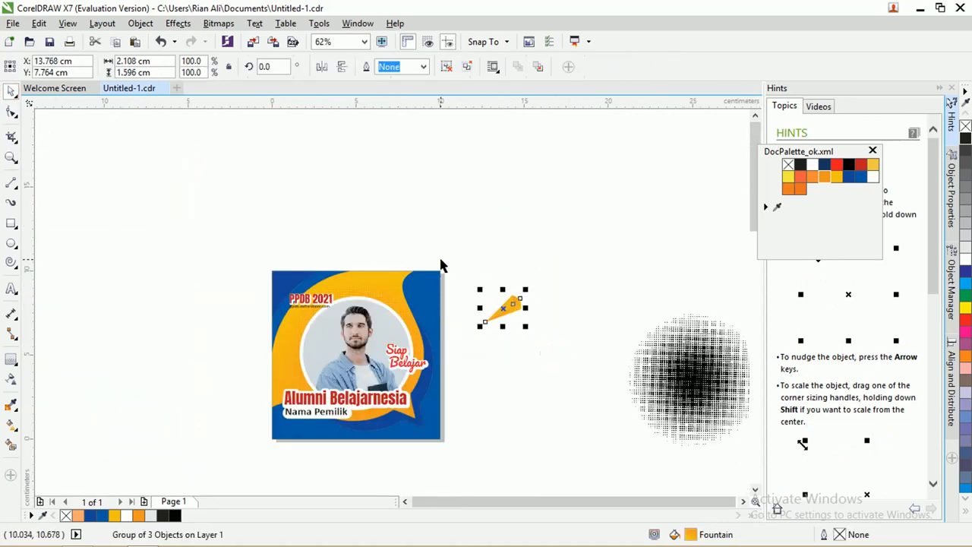
Place the ornament over the photo circle's right edge above "Siap Belajar" and scale it down to 65.6 percent.
{"action": "scroll", "coordinate": [472, 316], "scroll_direction": "up", "scroll_amount": 2}
{"action": "left_click_drag", "start_coordinate": [590, 304], "coordinate": [307, 320]}
{"action": "left_click_drag", "start_coordinate": [379, 253], "coordinate": [331, 285]}
{"action": "left_click_drag", "start_coordinate": [310, 310], "coordinate": [269, 335]}
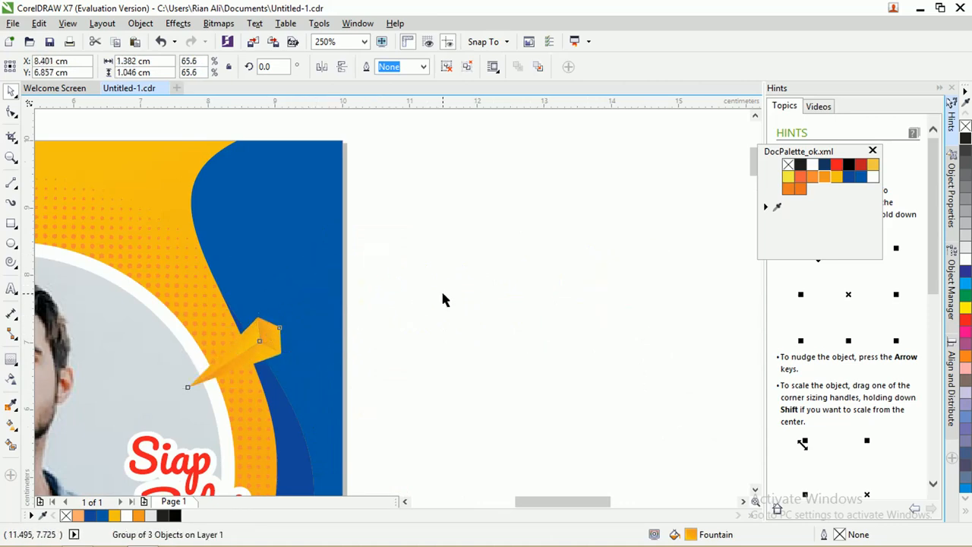
{"action": "left_click", "coordinate": [443, 287]}
Shrink the ornament to 52.5 percent and reposition it across the white ring on the photo circle's upper right.
{"action": "scroll", "coordinate": [442, 287], "scroll_direction": "down", "scroll_amount": 2}
{"action": "scroll", "coordinate": [396, 315], "scroll_direction": "up", "scroll_amount": 2}
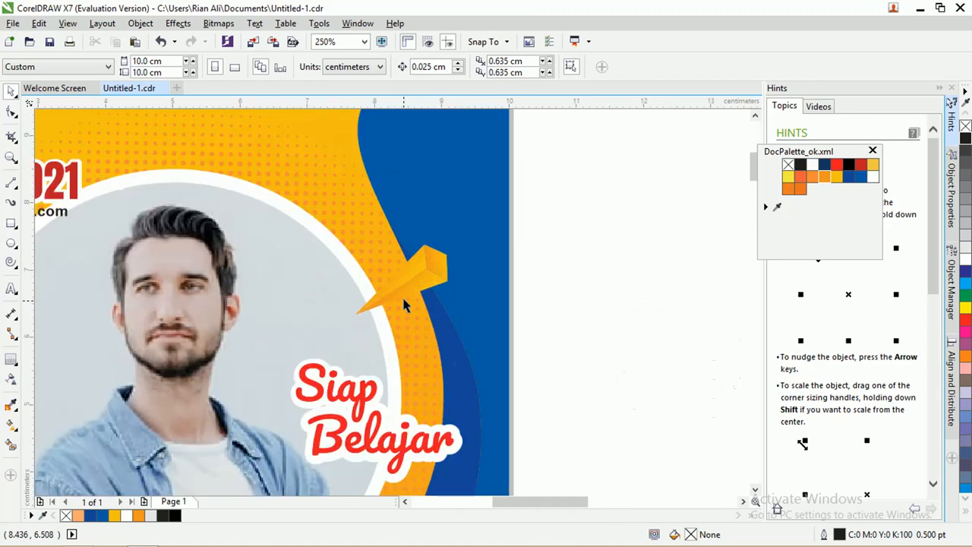
{"action": "left_click_drag", "start_coordinate": [404, 282], "coordinate": [372, 272]}
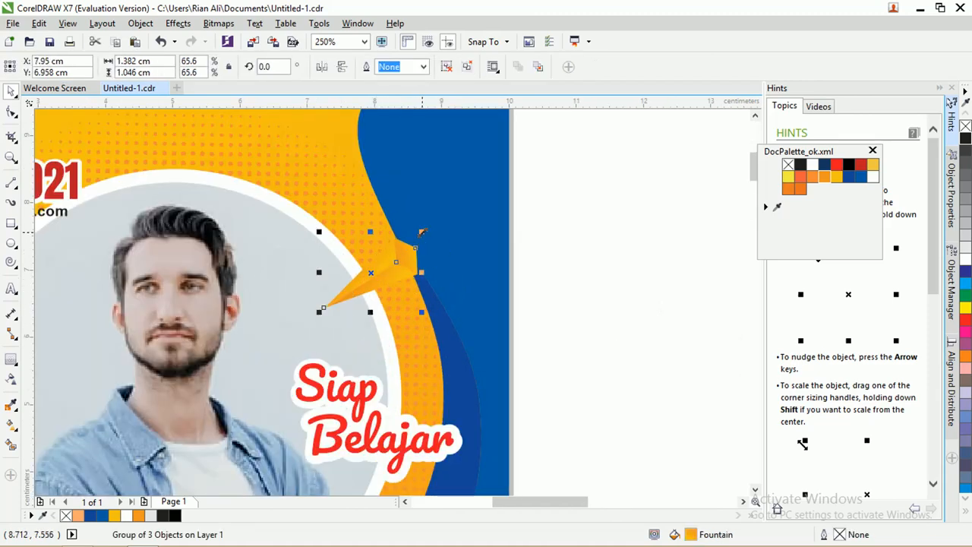
{"action": "left_click_drag", "start_coordinate": [422, 232], "coordinate": [397, 266]}
{"action": "scroll", "coordinate": [397, 267], "scroll_direction": "down", "scroll_amount": 1}
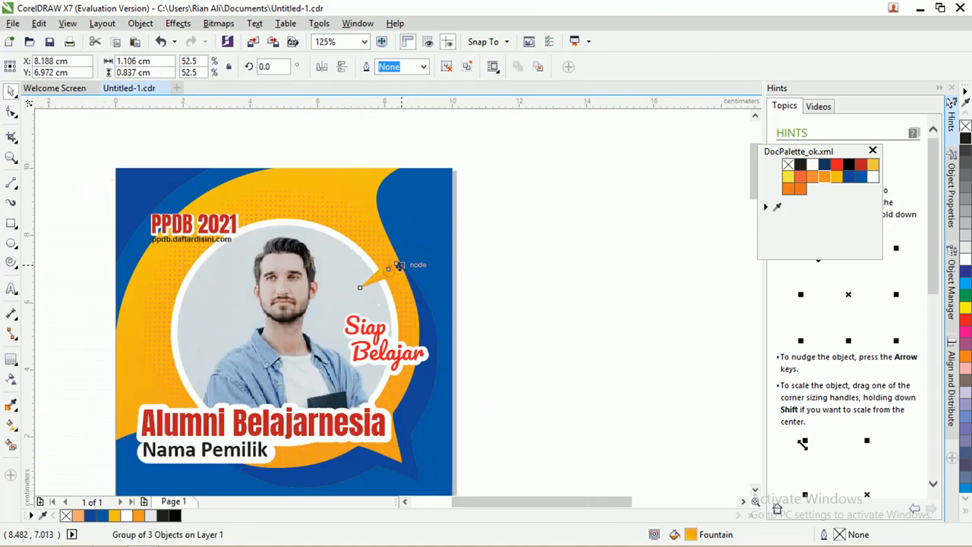
Group the four "Siap Belajar" caption objects and move them up about 0.4 cm.
{"action": "left_click_drag", "start_coordinate": [487, 389], "coordinate": [312, 306]}
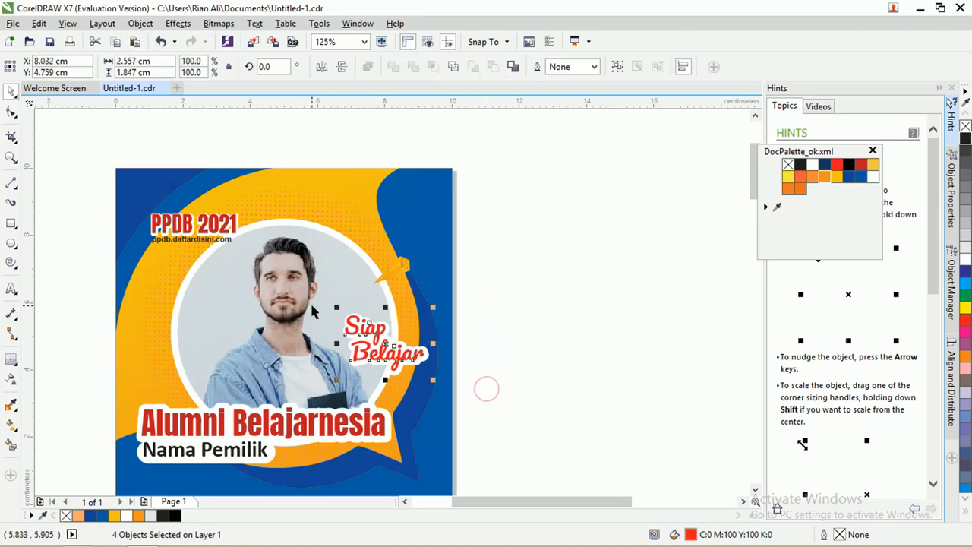
{"action": "key", "text": "ctrl+g"}
{"action": "mouse_move", "coordinate": [365, 326]}
{"action": "left_mouse_down"}
{"action": "mouse_move", "coordinate": [364, 383]}
{"action": "mouse_move", "coordinate": [366, 313]}
{"action": "left_mouse_up"}
Place a copy of the ornament at the photo circle's lower left, rotate it about 292.5 degrees and mirror it horizontally.
{"action": "left_click", "coordinate": [395, 264]}
{"action": "left_click_drag", "start_coordinate": [395, 264], "coordinate": [174, 386]}
{"action": "key", "text": "ctrl+z"}
{"action": "left_click", "coordinate": [379, 375]}
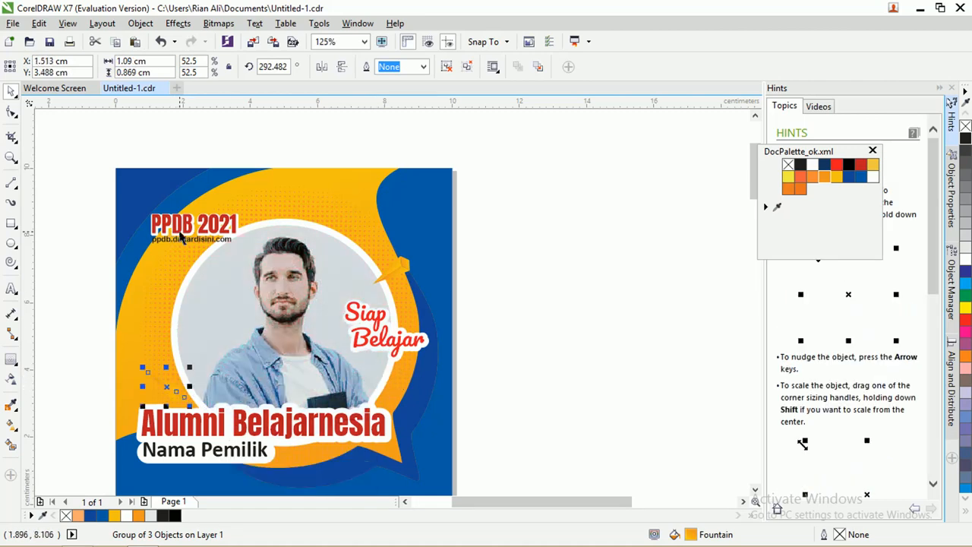
{"action": "left_click", "coordinate": [321, 66]}
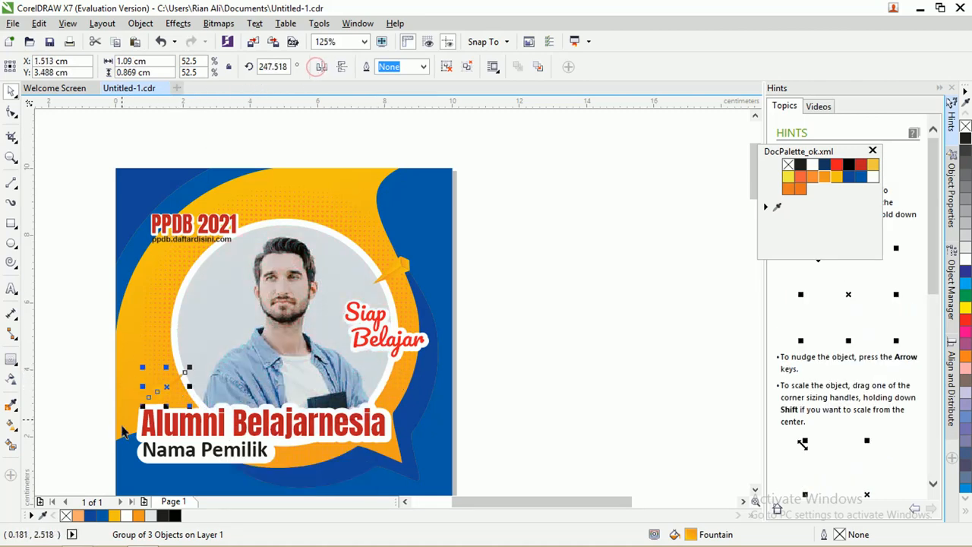
Ungroup the ornament copy at the photo circle's lower left into its separate facets.
{"action": "scroll", "coordinate": [136, 410], "scroll_direction": "up", "scroll_amount": 3}
{"action": "scroll", "coordinate": [137, 410], "scroll_direction": "down", "scroll_amount": 2}
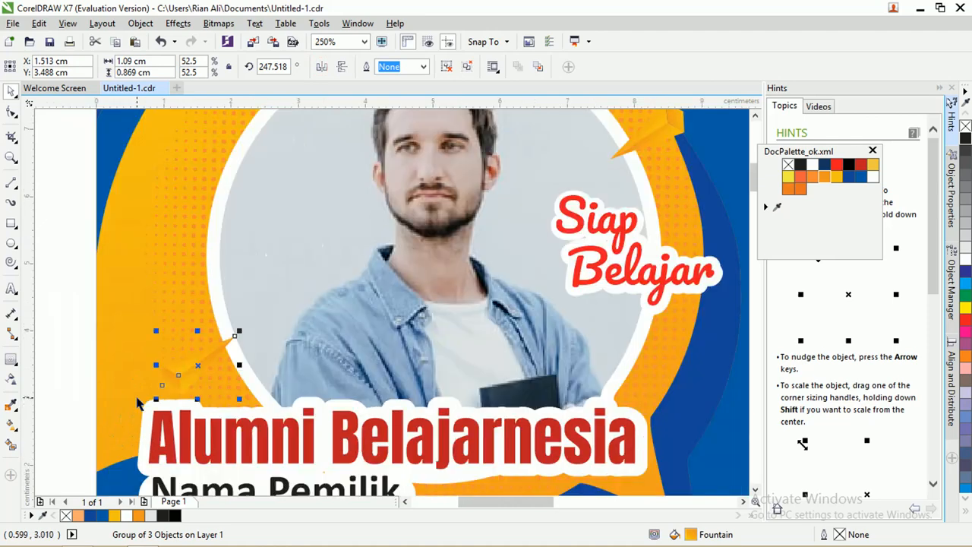
{"action": "right_click", "coordinate": [179, 373]}
{"action": "left_click", "coordinate": [228, 96]}
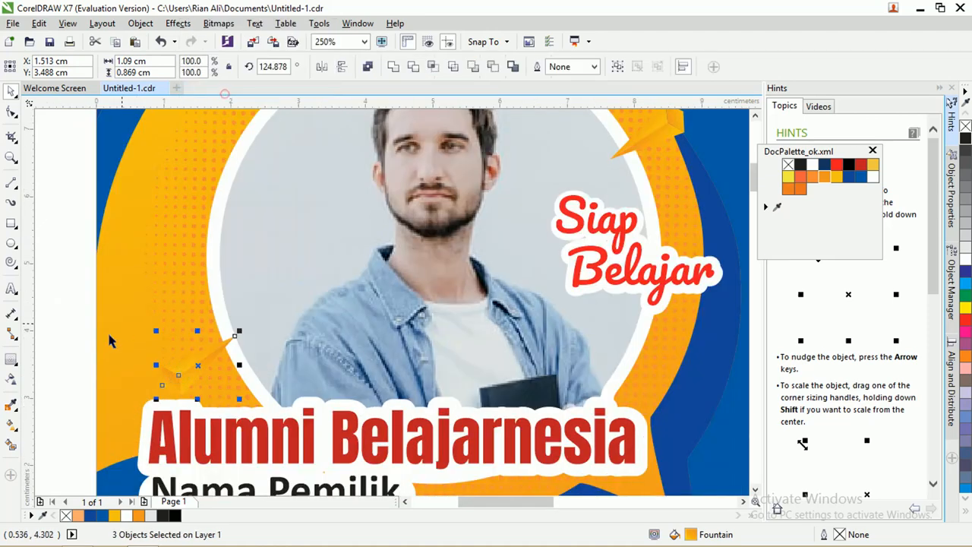
{"action": "scroll", "coordinate": [61, 343], "scroll_direction": "up", "scroll_amount": 2}
{"action": "left_click", "coordinate": [94, 347]}
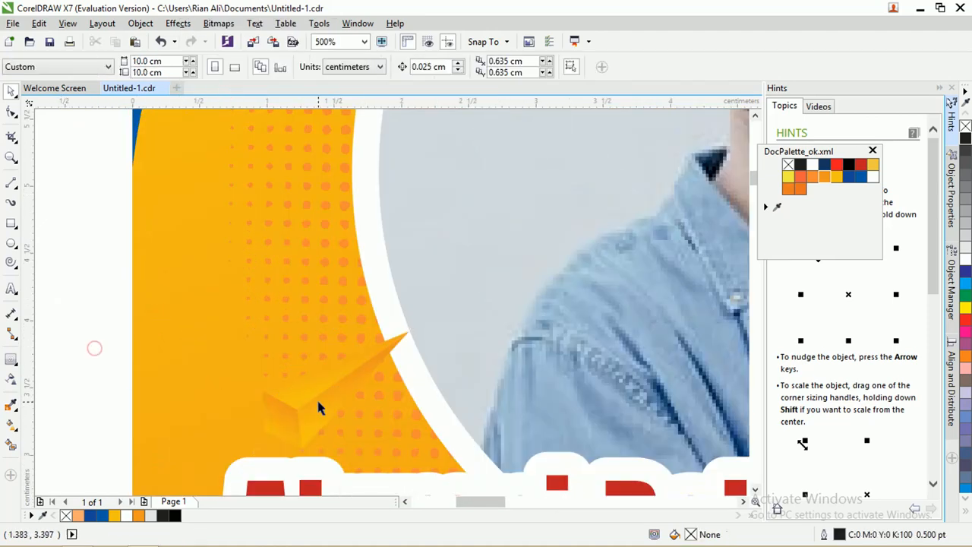
Change the orange end of the copy's upper long facet gradient to red-orange C0 M91 Y100 K0.
{"action": "left_click", "coordinate": [319, 407]}
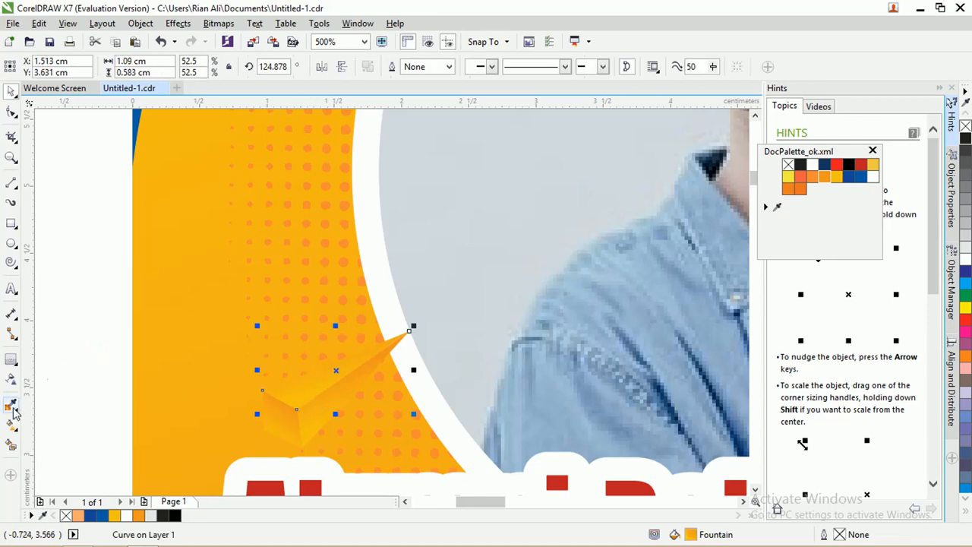
{"action": "left_click", "coordinate": [11, 427]}
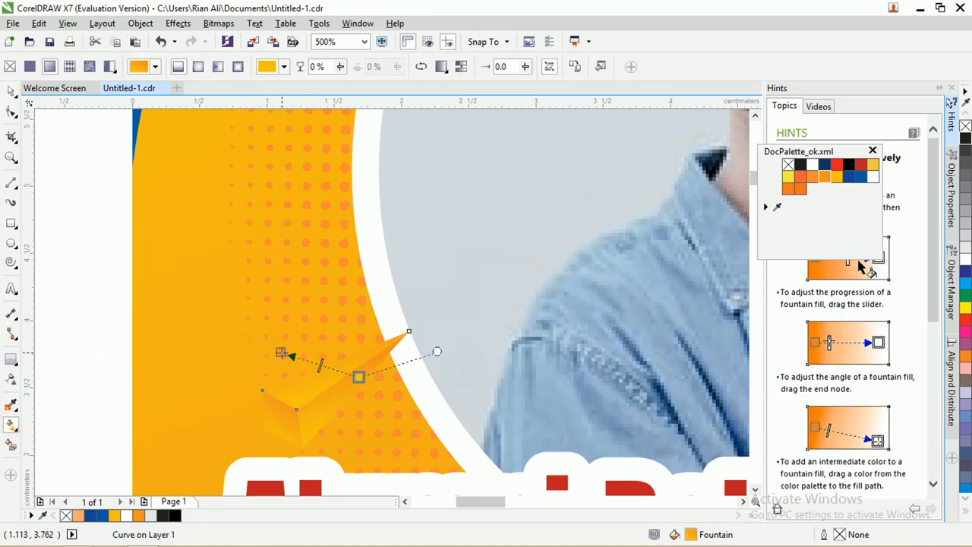
{"action": "left_click", "coordinate": [281, 353]}
{"action": "left_click", "coordinate": [236, 375]}
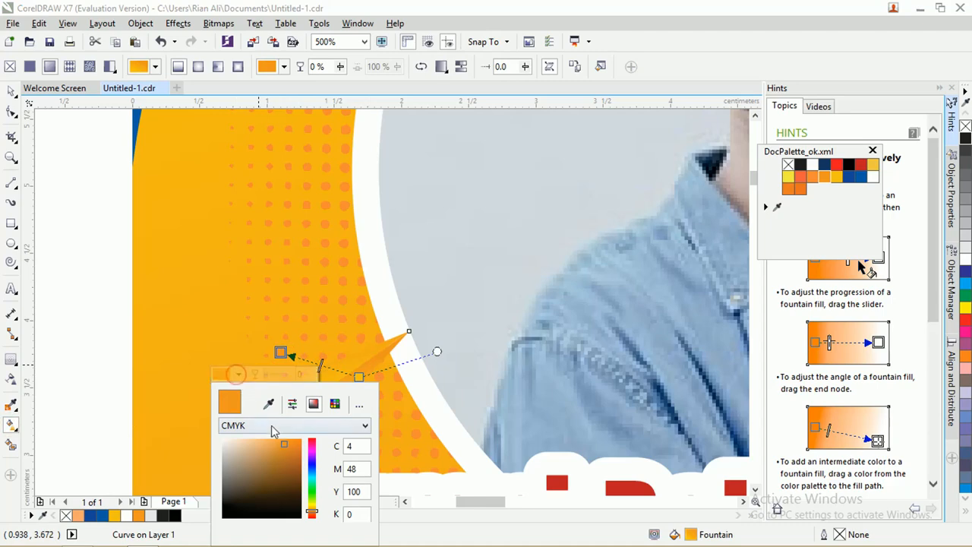
{"action": "left_click_drag", "start_coordinate": [282, 445], "coordinate": [300, 442]}
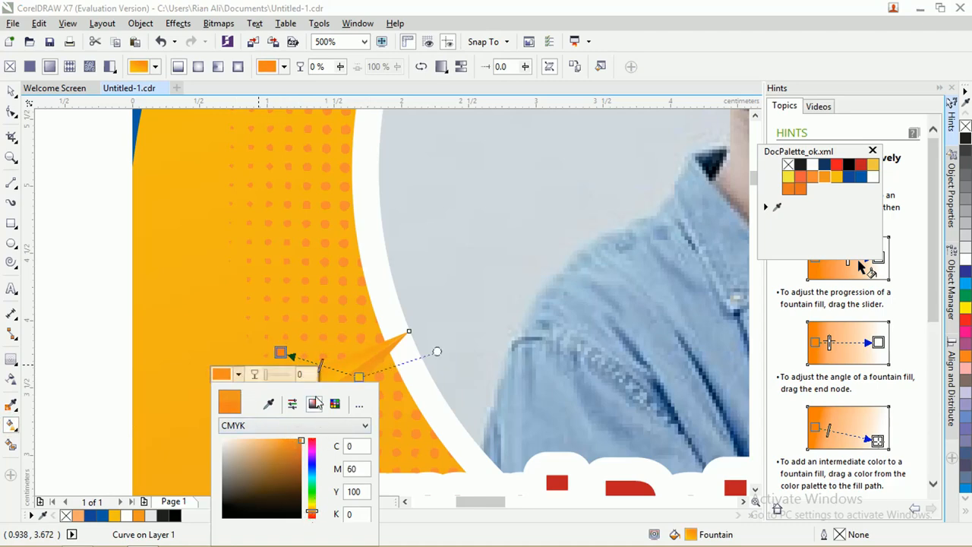
{"action": "left_click", "coordinate": [311, 513]}
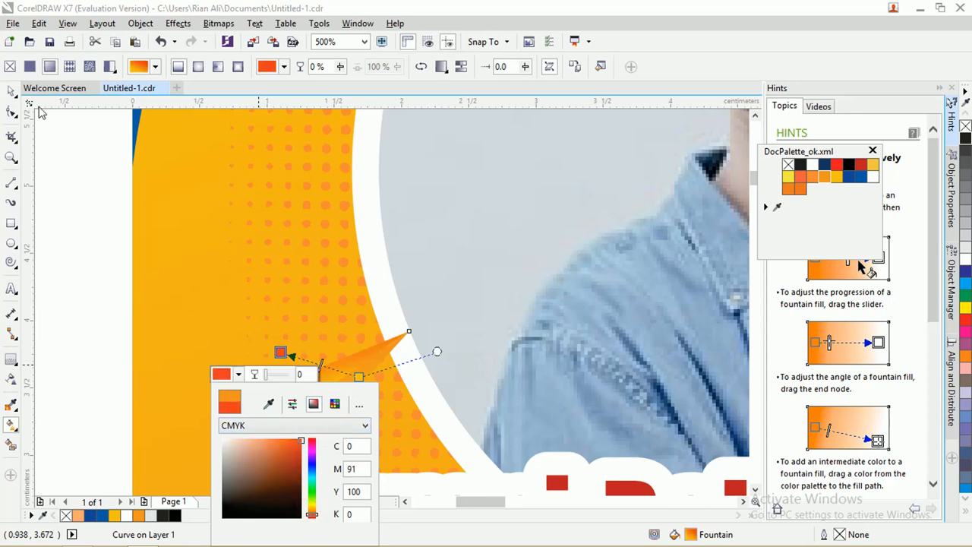
{"action": "left_click", "coordinate": [11, 90]}
Redirect the upper long facet's gradient so yellow starts at the broad end and red-orange lies toward the tip.
{"action": "scroll", "coordinate": [204, 314], "scroll_direction": "down", "scroll_amount": 2}
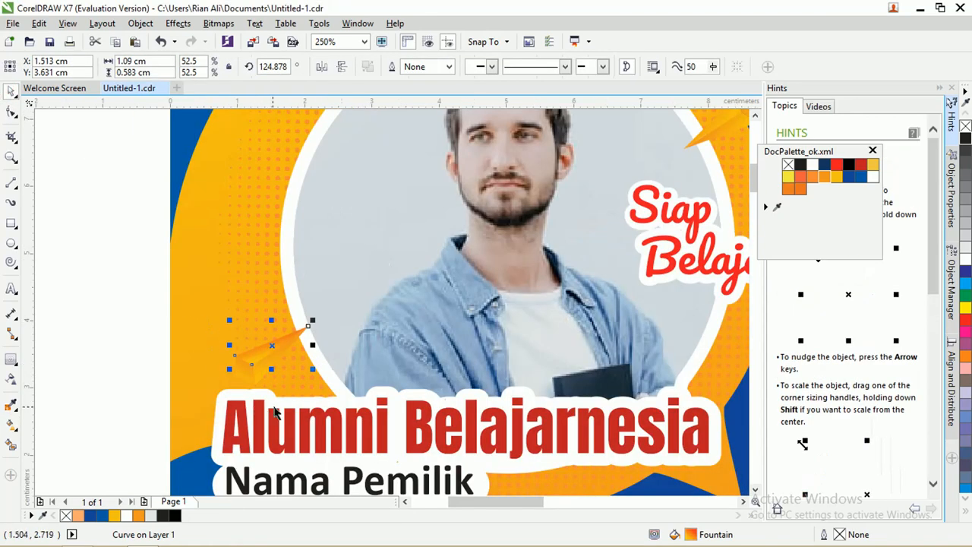
{"action": "key", "text": "z"}
{"action": "left_click_drag", "start_coordinate": [200, 268], "coordinate": [389, 408]}
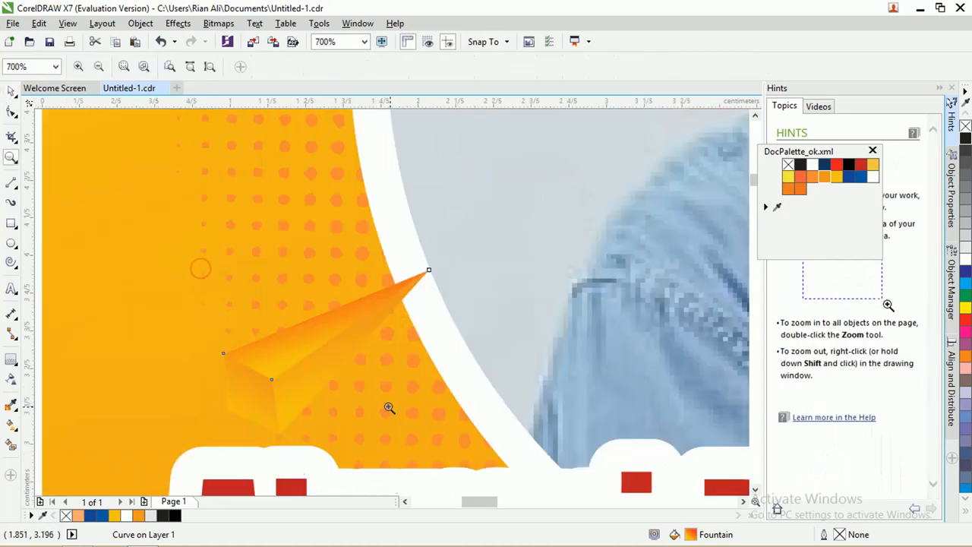
{"action": "left_click", "coordinate": [12, 90]}
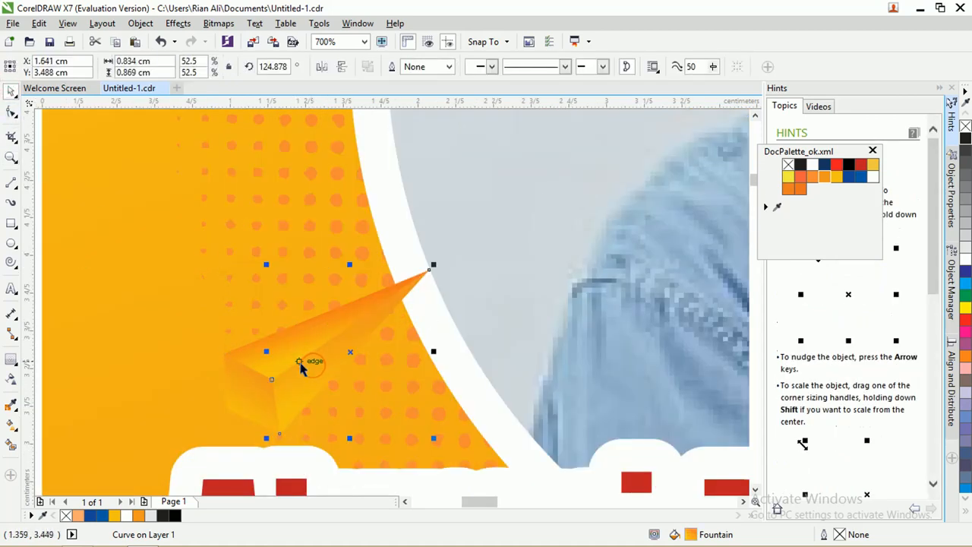
{"action": "left_click", "coordinate": [284, 345]}
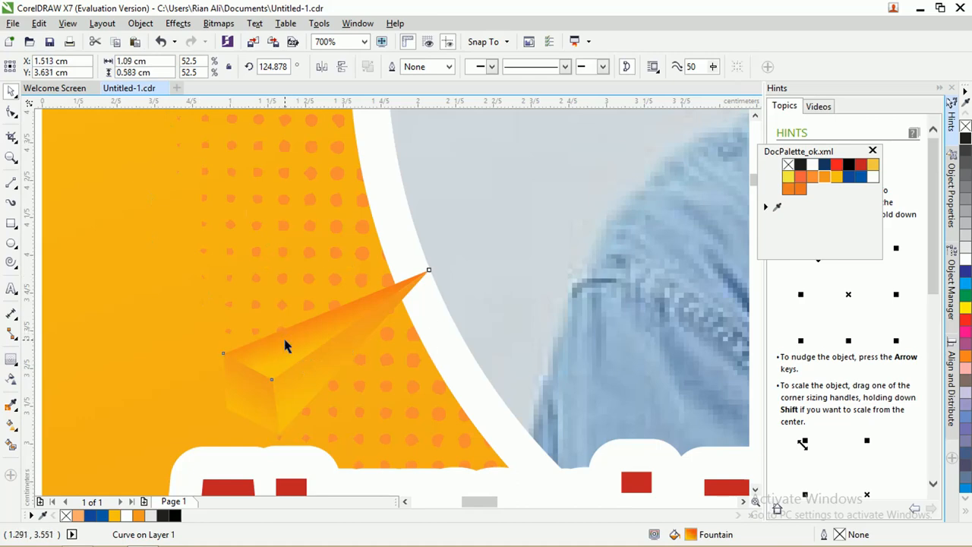
{"action": "key", "text": "g"}
{"action": "left_click_drag", "start_coordinate": [302, 283], "coordinate": [312, 356]}
{"action": "left_click_drag", "start_coordinate": [268, 281], "coordinate": [333, 313]}
{"action": "left_click_drag", "start_coordinate": [253, 299], "coordinate": [396, 350]}
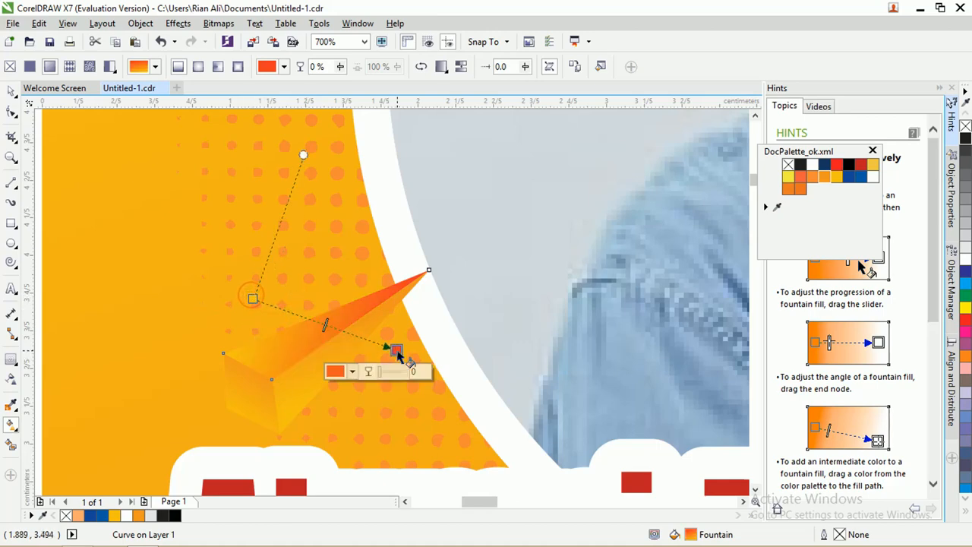
{"action": "left_click", "coordinate": [11, 90]}
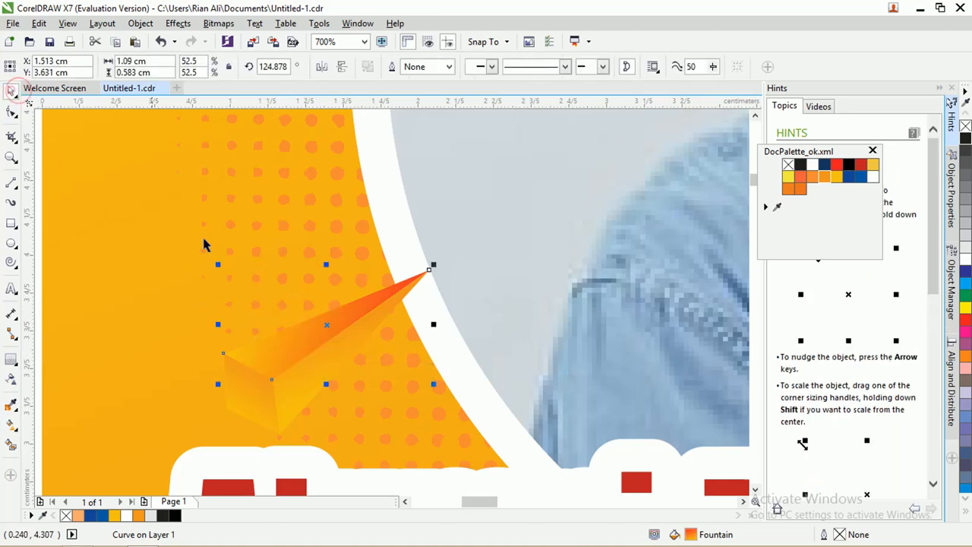
Copy the upper long facet's red-orange gradient to the lower long facet and the broad-end facet of the lower-left ornament.
{"action": "left_click", "coordinate": [363, 345]}
{"action": "left_click", "coordinate": [365, 344]}
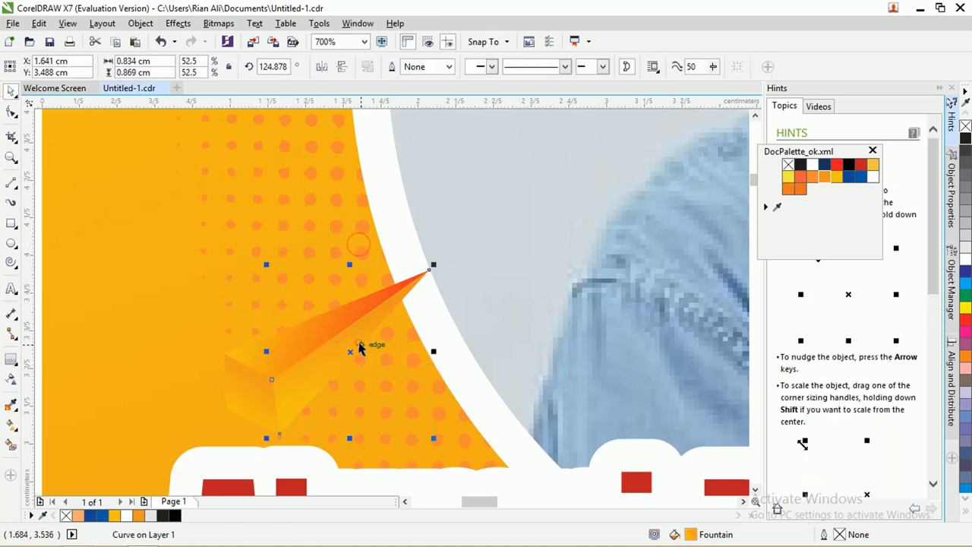
{"action": "left_click", "coordinate": [10, 427]}
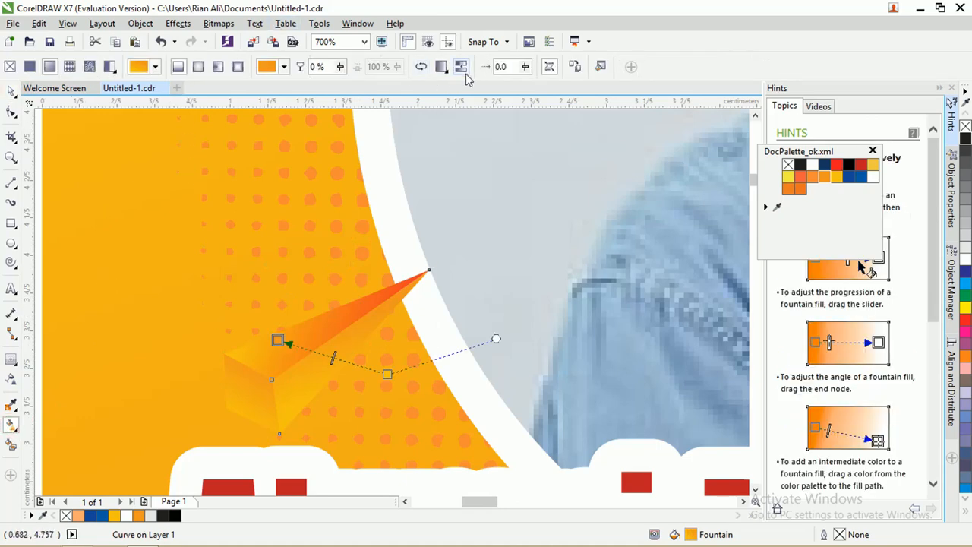
{"action": "left_click", "coordinate": [575, 67]}
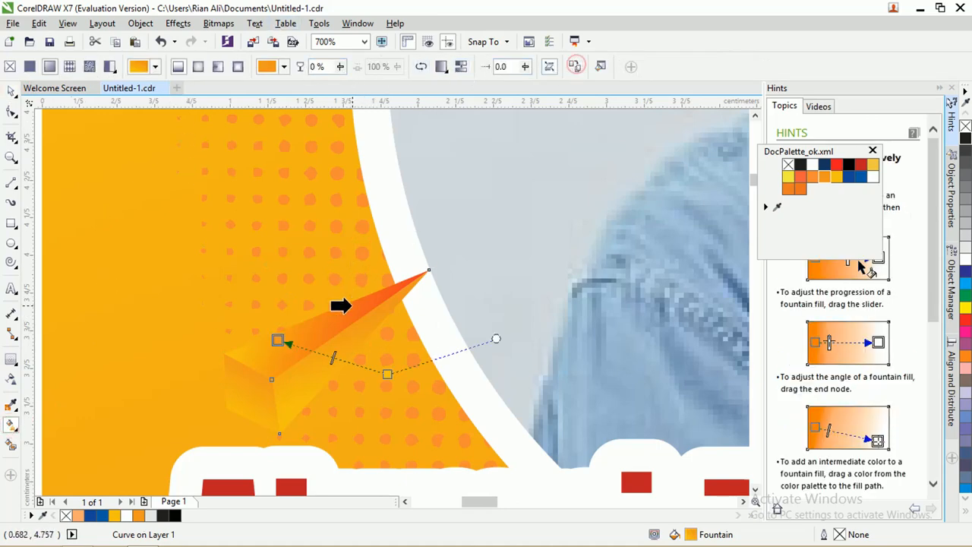
{"action": "left_click", "coordinate": [348, 311]}
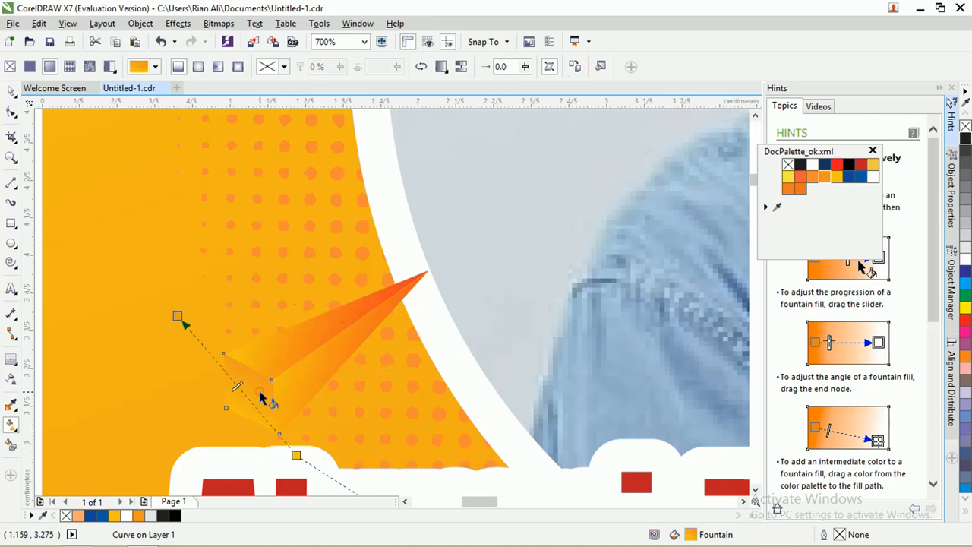
{"action": "left_click", "coordinate": [574, 67]}
{"action": "left_click", "coordinate": [344, 310]}
{"action": "left_click", "coordinate": [11, 91]}
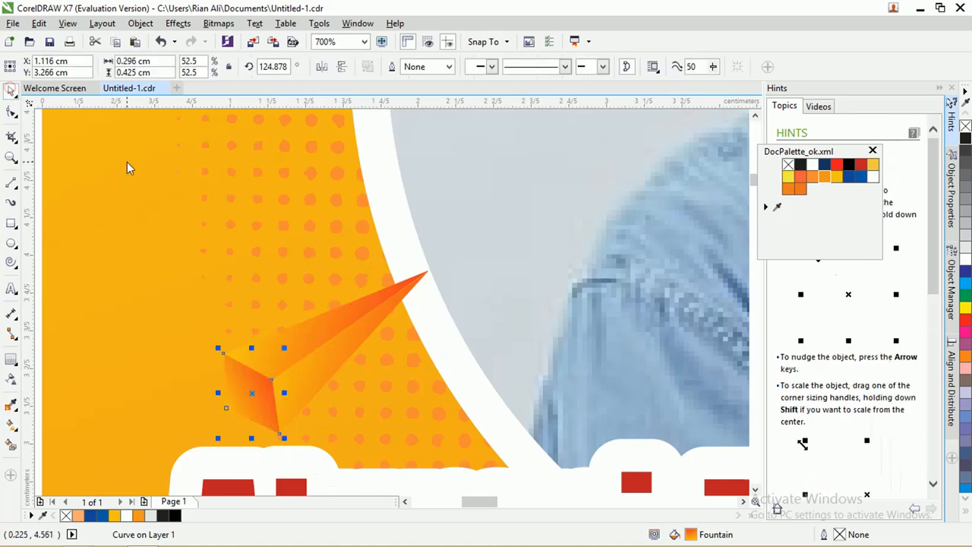
Group the lower-left ornament's three facets and scale the group down to 70%, about 0.76 by 0.61 cm.
{"action": "scroll", "coordinate": [341, 202], "scroll_direction": "down", "scroll_amount": 3}
{"action": "left_click_drag", "start_coordinate": [145, 190], "coordinate": [395, 300]}
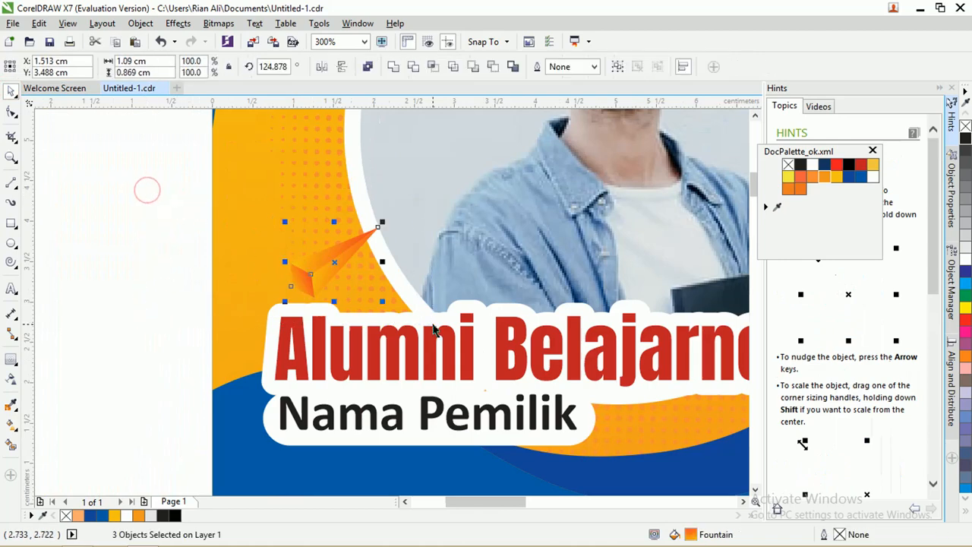
{"action": "key", "text": "ctrl+g"}
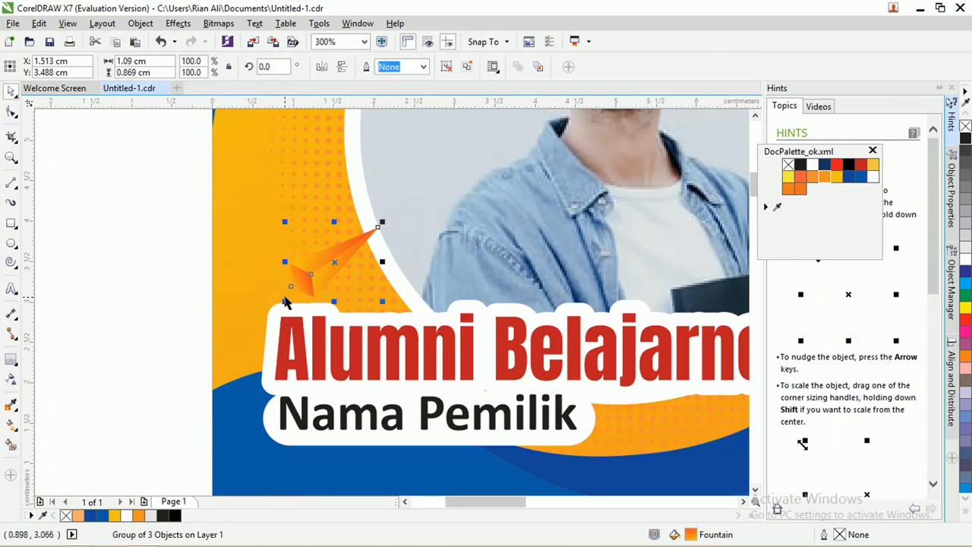
{"action": "left_click_drag", "start_coordinate": [285, 301], "coordinate": [313, 278]}
Place a copy of the small ornament higher up, mirror it vertically and position it at the photo circle's upper left, below the PPDB 2021 caption.
{"action": "scroll", "coordinate": [372, 227], "scroll_direction": "down", "scroll_amount": 2}
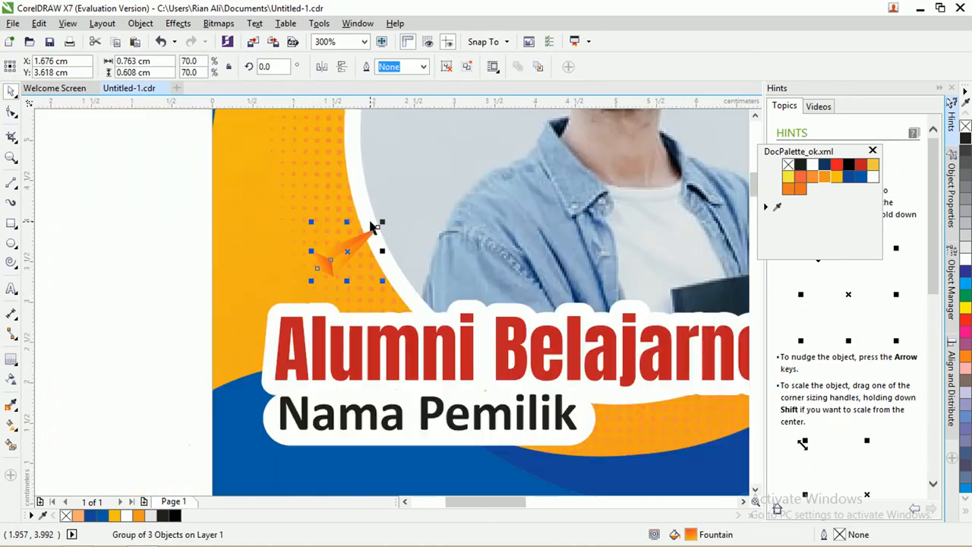
{"action": "left_click_drag", "start_coordinate": [364, 223], "coordinate": [362, 136]}
{"action": "right_click", "coordinate": [362, 136]}
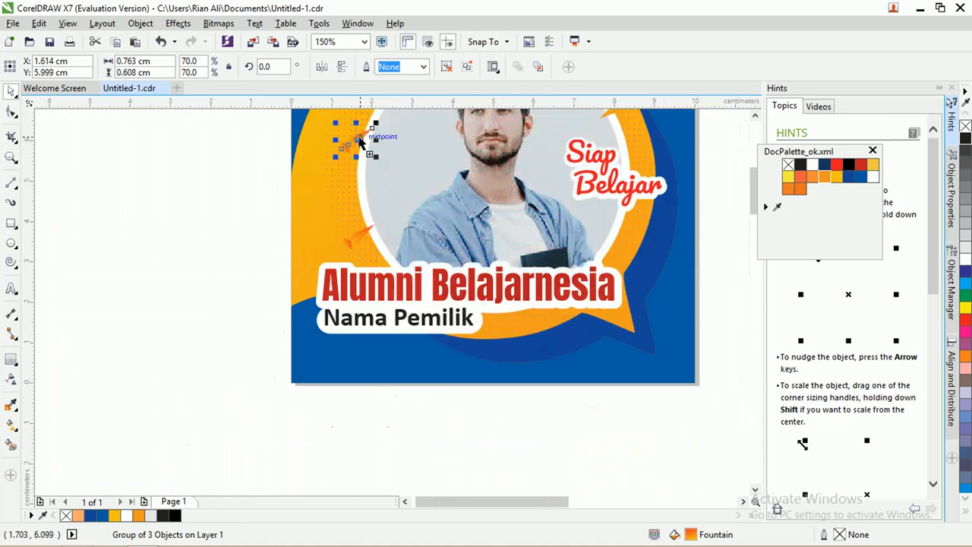
{"action": "left_click_drag", "start_coordinate": [748, 198], "coordinate": [751, 159]}
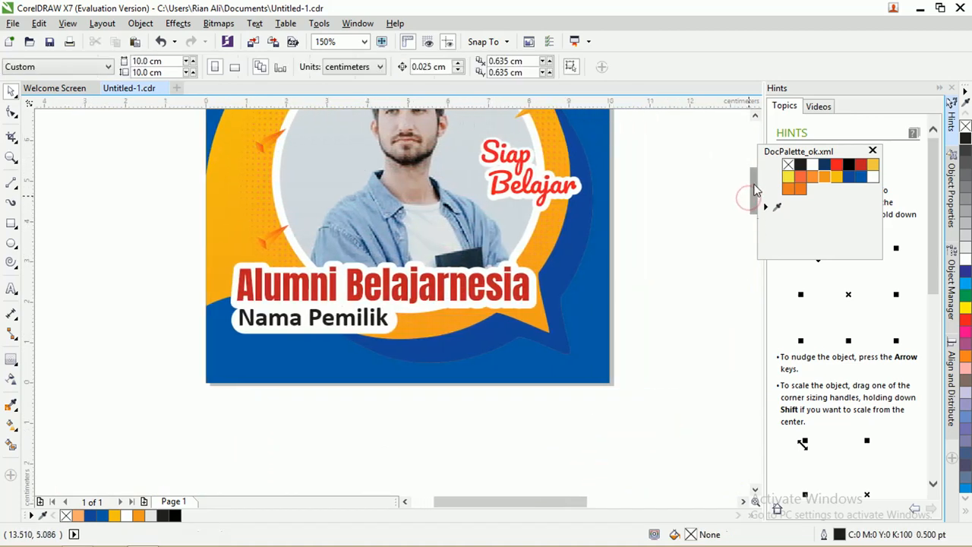
{"action": "left_click", "coordinate": [274, 301]}
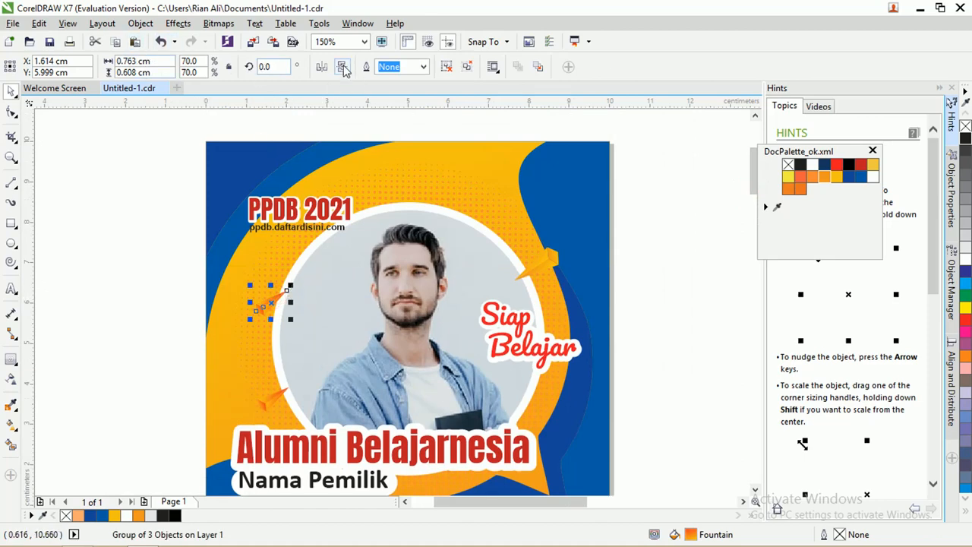
{"action": "left_click_drag", "start_coordinate": [260, 297], "coordinate": [270, 266]}
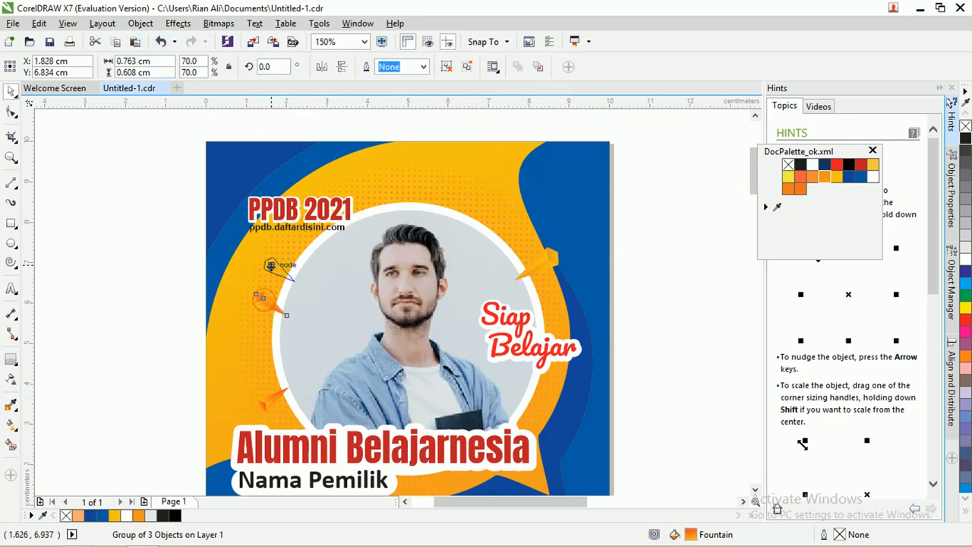
Ungroup the upper-left ornament copy into its separate facets.
{"action": "scroll", "coordinate": [270, 266], "scroll_direction": "up", "scroll_amount": 3}
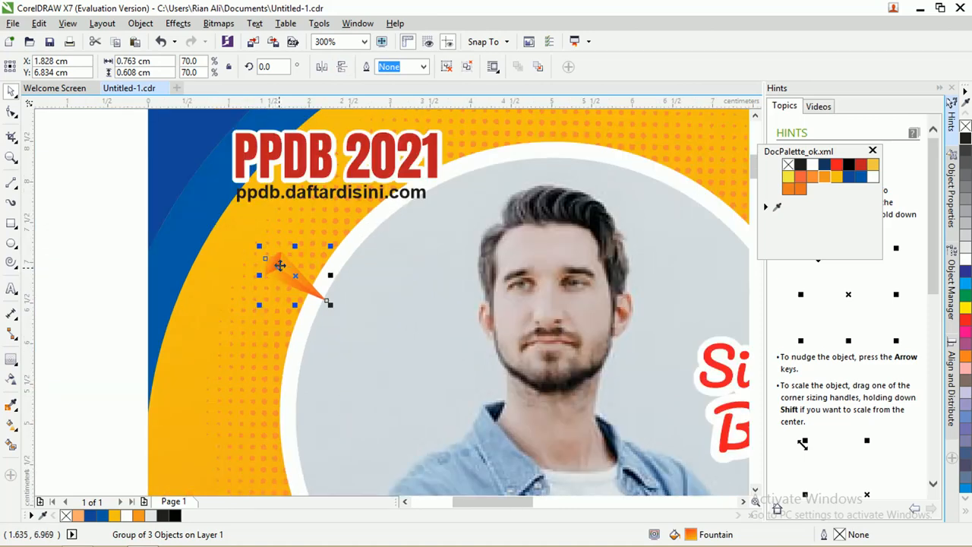
{"action": "right_click", "coordinate": [279, 265]}
{"action": "left_click", "coordinate": [326, 267]}
{"action": "left_click", "coordinate": [80, 213]}
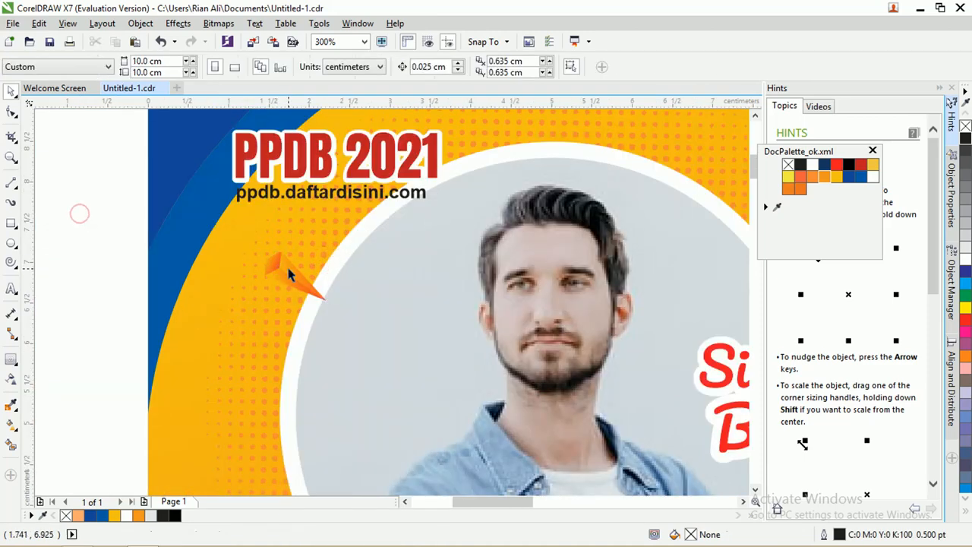
Change the red-orange end of the upper long facet's gradient on the upper-left ornament to yellow C9 M6 Y96 K0.
{"action": "left_click", "coordinate": [289, 275]}
{"action": "scroll", "coordinate": [289, 275], "scroll_direction": "up", "scroll_amount": 3}
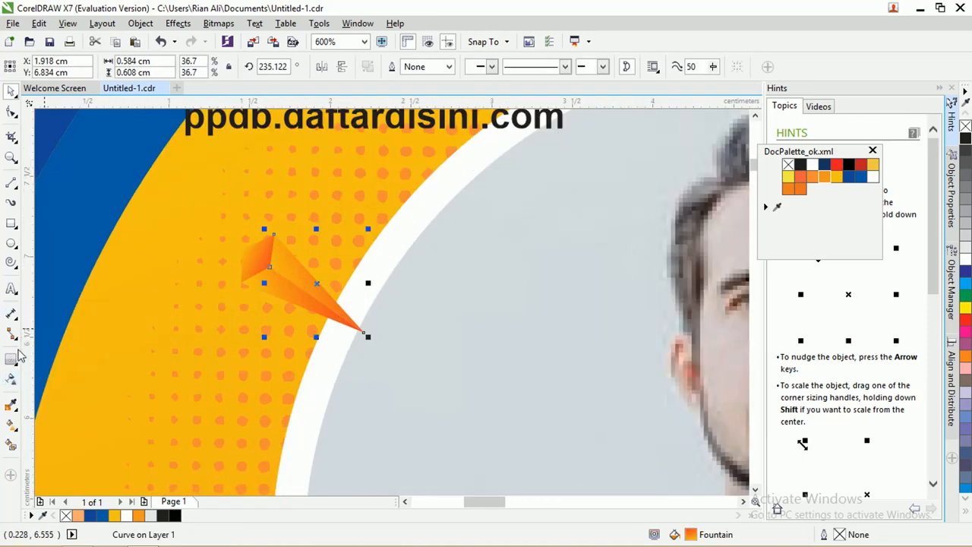
{"action": "left_click", "coordinate": [12, 426]}
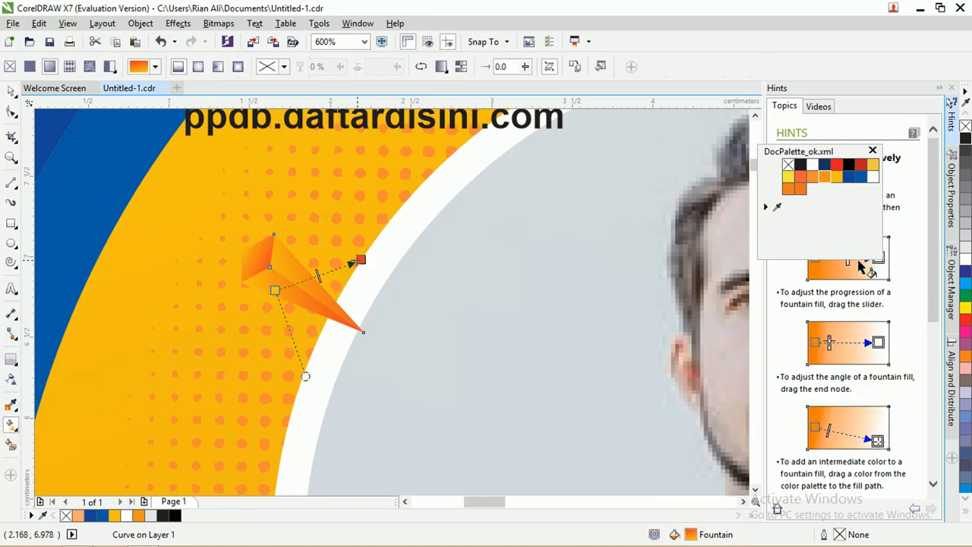
{"action": "left_click", "coordinate": [360, 259]}
{"action": "left_click", "coordinate": [355, 281]}
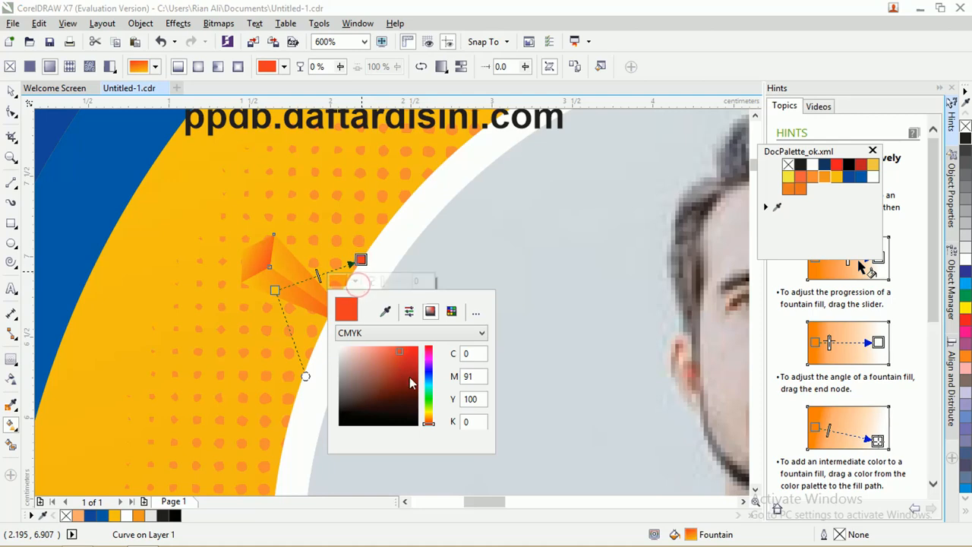
{"action": "left_click_drag", "start_coordinate": [425, 417], "coordinate": [433, 416]}
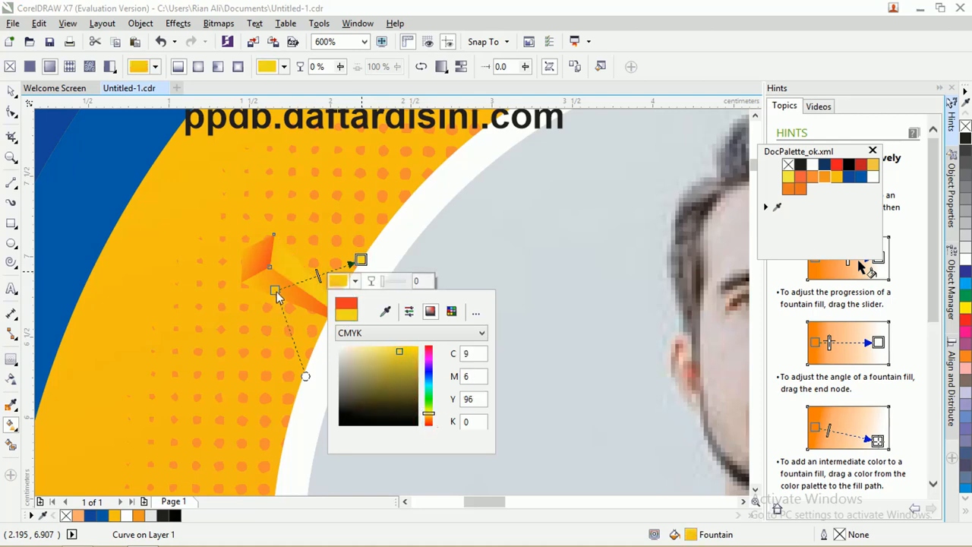
Change the orange start of the upper long facet's gradient to light yellow C4 M0 Y81 K0.
{"action": "left_click", "coordinate": [276, 291]}
{"action": "left_click", "coordinate": [275, 290]}
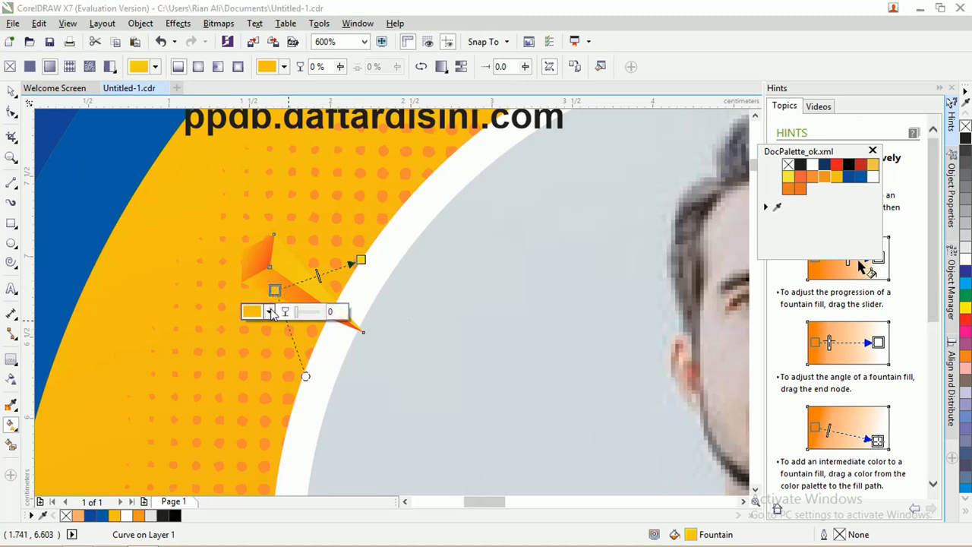
{"action": "left_click", "coordinate": [270, 312]}
{"action": "left_click_drag", "start_coordinate": [346, 452], "coordinate": [342, 442]}
{"action": "left_click", "coordinate": [330, 383]}
{"action": "left_click", "coordinate": [333, 389]}
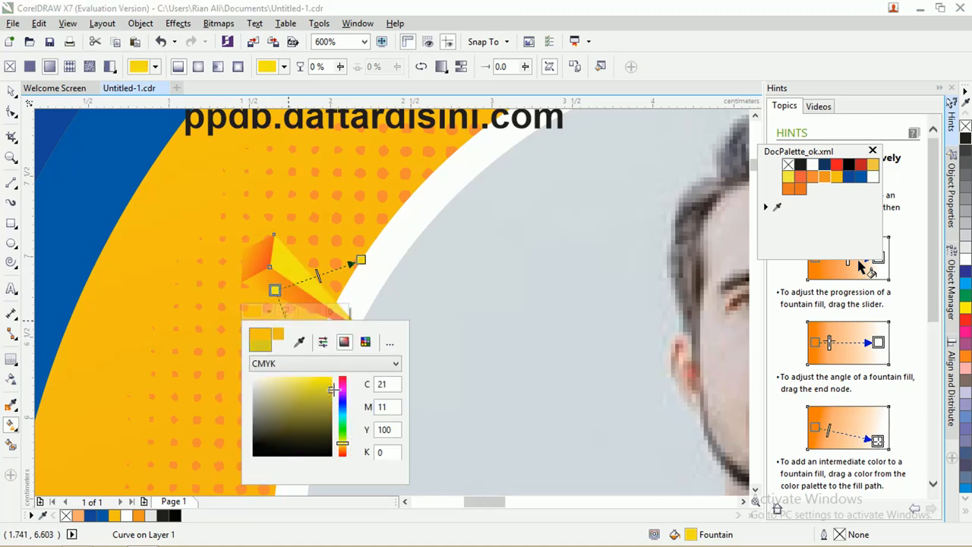
{"action": "left_click_drag", "start_coordinate": [333, 388], "coordinate": [342, 370]}
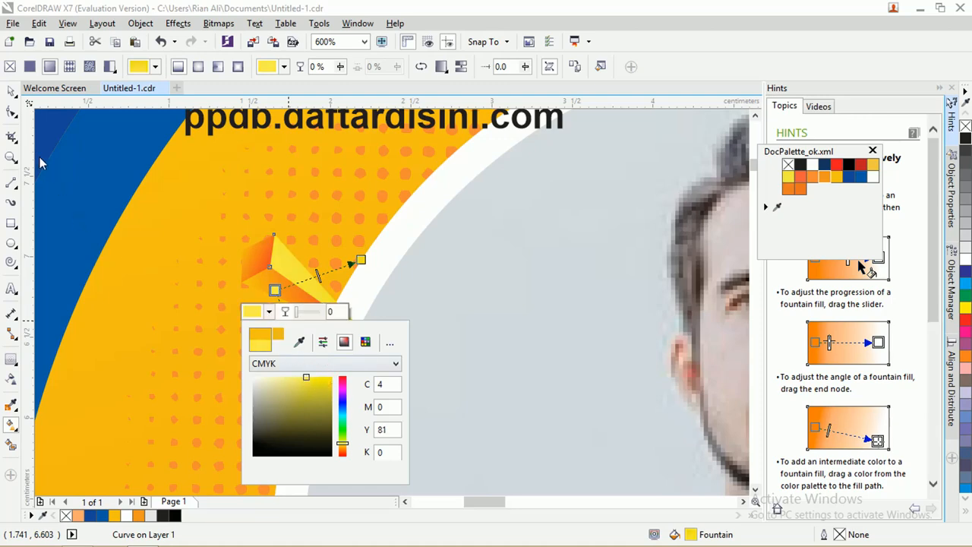
{"action": "left_click", "coordinate": [11, 91]}
{"action": "left_click", "coordinate": [435, 311]}
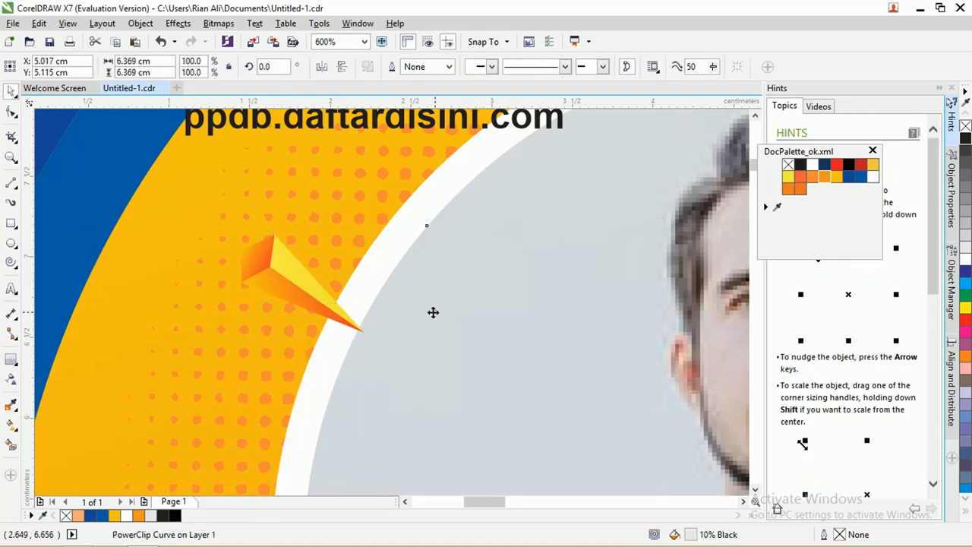
Copy the yellow gradient to the ornament's lower long facet and make its darker end colour a lighter yellow.
{"action": "left_click", "coordinate": [262, 287]}
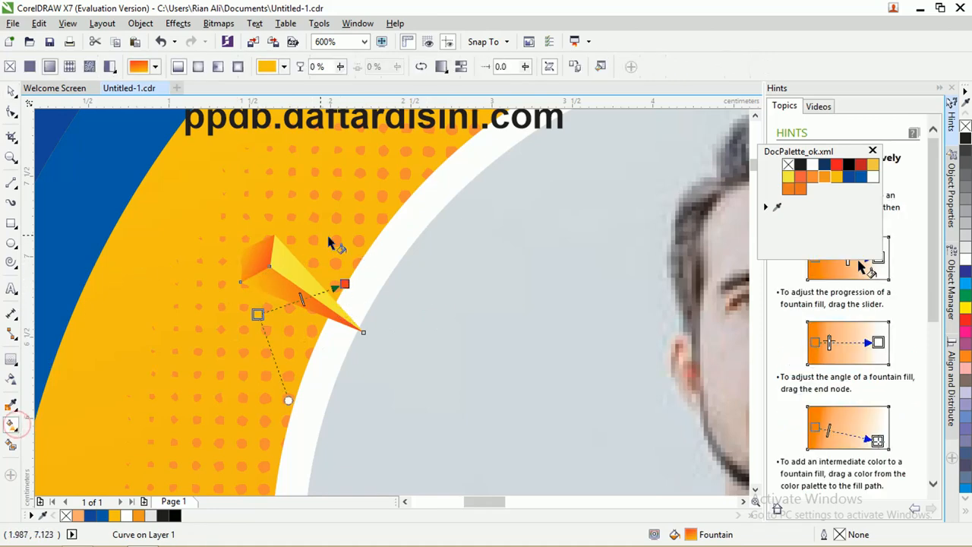
{"action": "left_click", "coordinate": [577, 67]}
{"action": "left_click", "coordinate": [274, 256]}
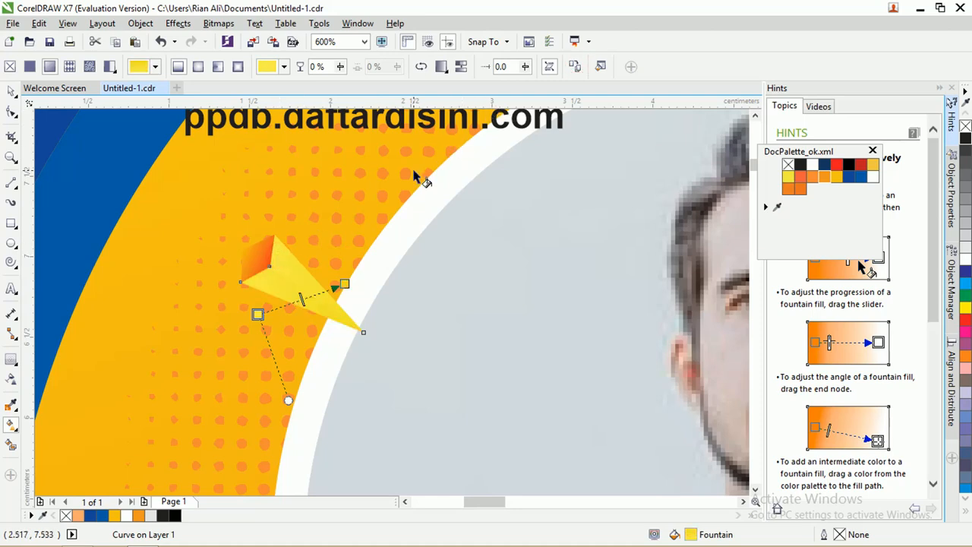
{"action": "left_click", "coordinate": [344, 284]}
{"action": "left_click", "coordinate": [339, 307]}
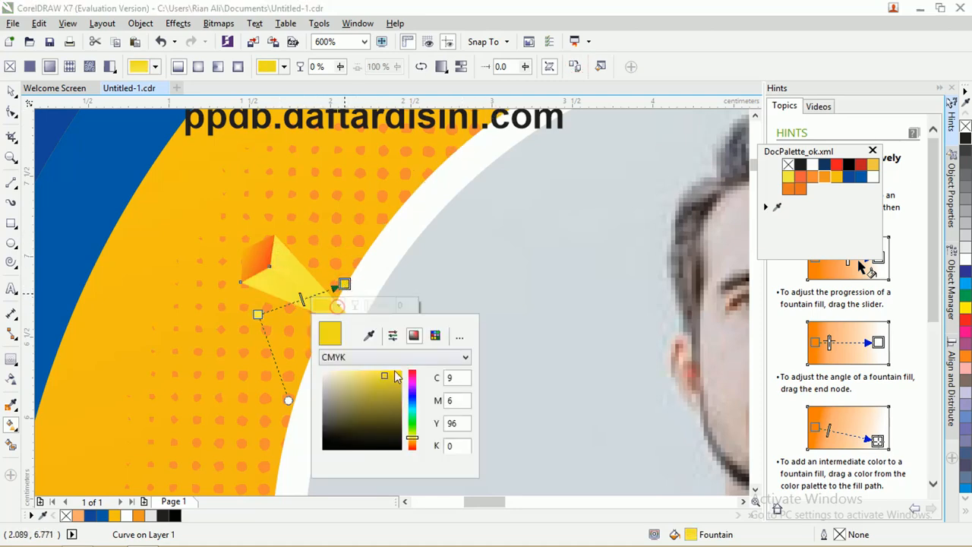
{"action": "mouse_move", "coordinate": [387, 379]}
{"action": "left_mouse_down"}
{"action": "mouse_move", "coordinate": [365, 370]}
{"action": "mouse_move", "coordinate": [378, 370]}
{"action": "left_mouse_up"}
Copy the yellow gradient to the ornament's broad-end facet and adjust its direction across the facet.
{"action": "left_click", "coordinate": [262, 251]}
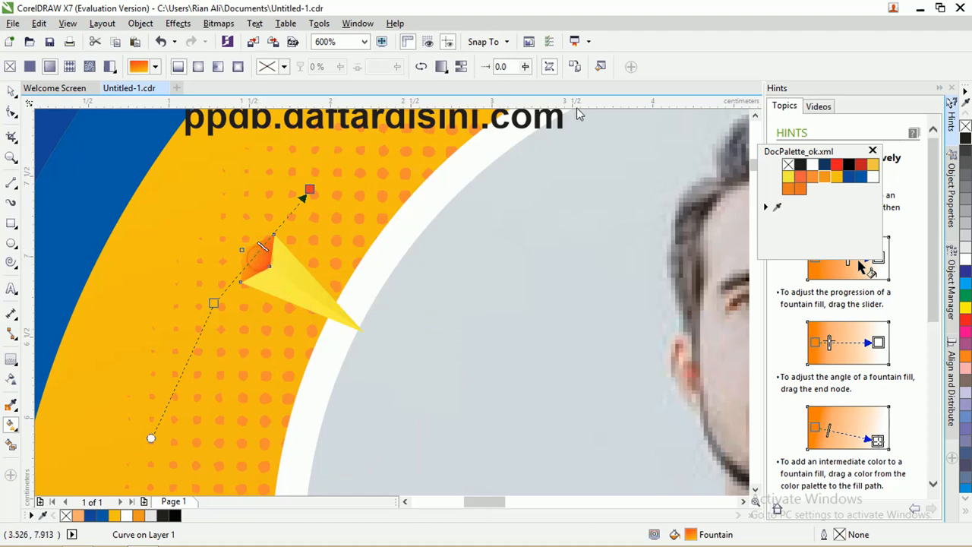
{"action": "left_click", "coordinate": [283, 265]}
{"action": "left_click", "coordinate": [10, 90]}
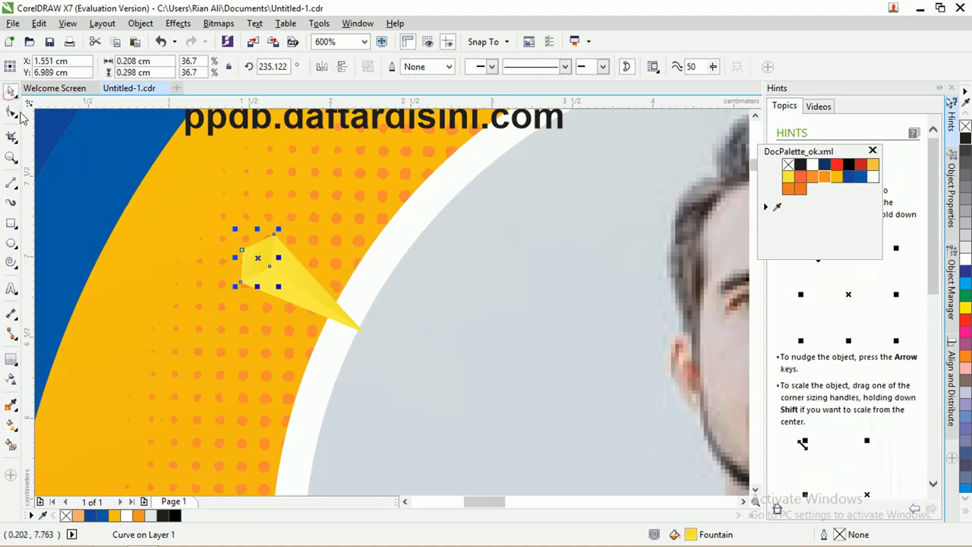
{"action": "key", "text": "g"}
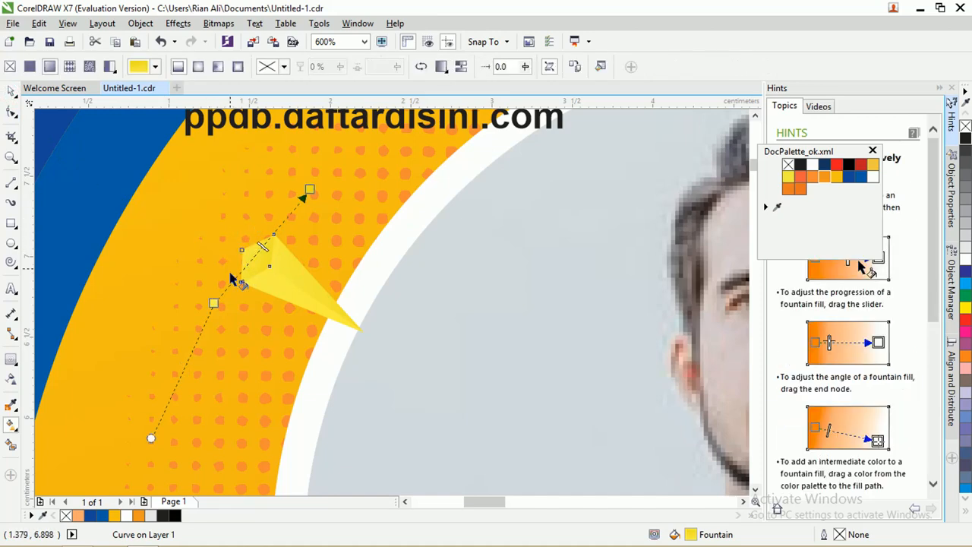
{"action": "mouse_move", "coordinate": [227, 251]}
{"action": "left_mouse_down"}
{"action": "mouse_move", "coordinate": [269, 267]}
{"action": "mouse_move", "coordinate": [234, 254]}
{"action": "left_mouse_up"}
Shorten and redirect the gradients of the upper and lower long facets so the yellow shading contrasts within each facet.
{"action": "left_click", "coordinate": [300, 272]}
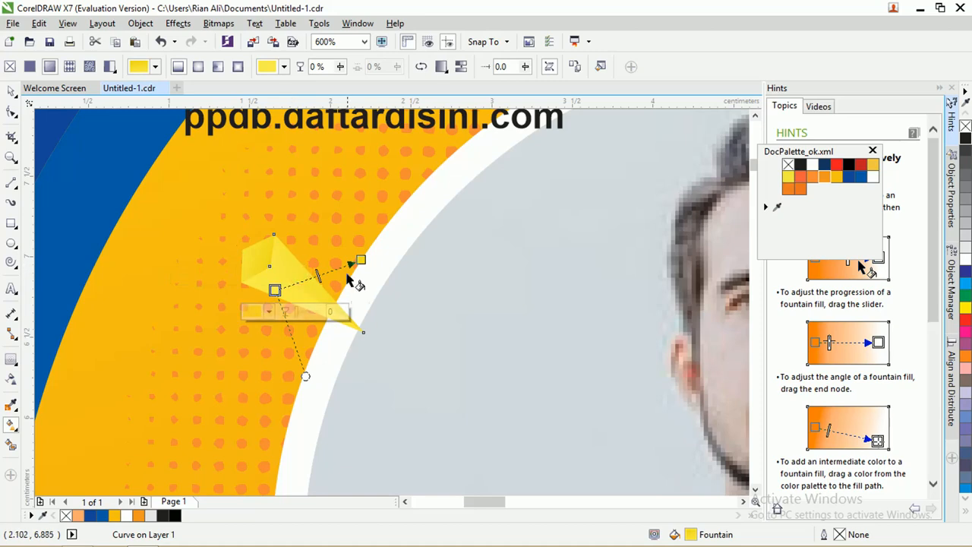
{"action": "left_click_drag", "start_coordinate": [360, 260], "coordinate": [307, 288]}
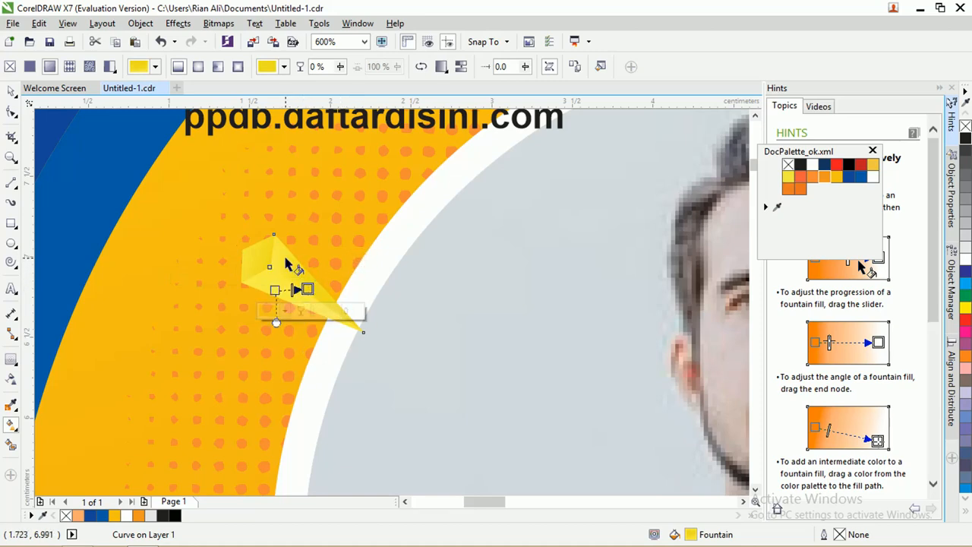
{"action": "left_click", "coordinate": [300, 313]}
{"action": "left_click", "coordinate": [302, 312]}
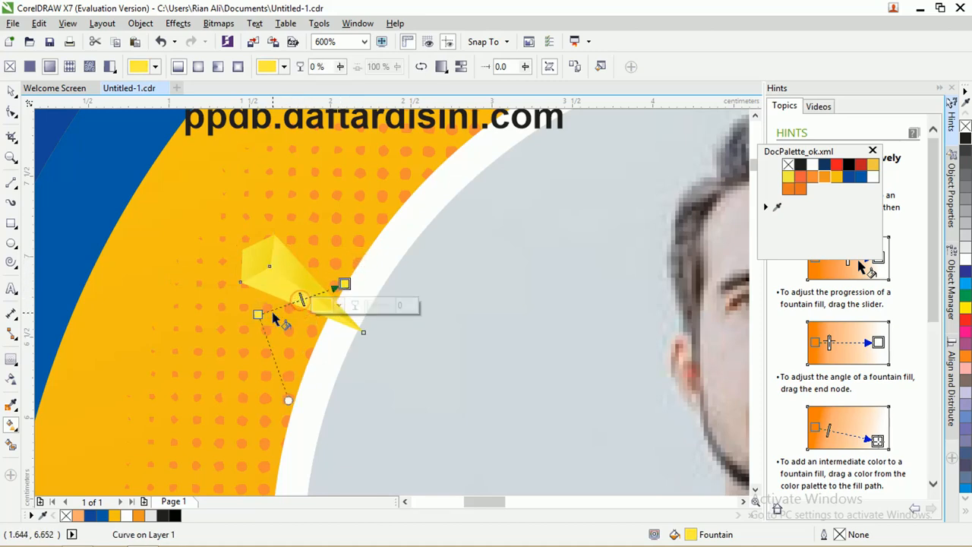
{"action": "left_click_drag", "start_coordinate": [344, 284], "coordinate": [290, 300]}
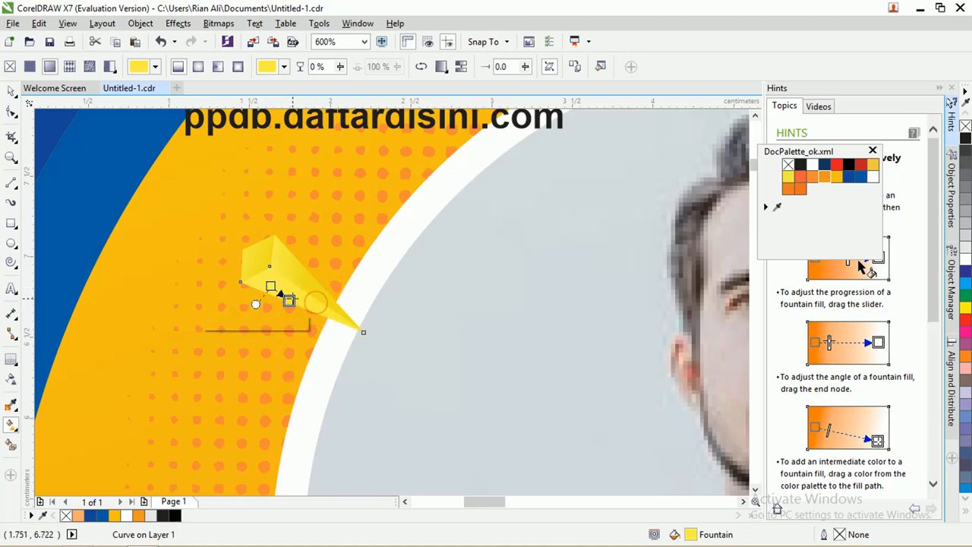
{"action": "left_click", "coordinate": [11, 90]}
{"action": "left_click", "coordinate": [315, 211]}
Draw a circle about 0.42 cm in diameter in the blue area at the frame's upper right corner.
{"action": "scroll", "coordinate": [315, 211], "scroll_direction": "down", "scroll_amount": 4}
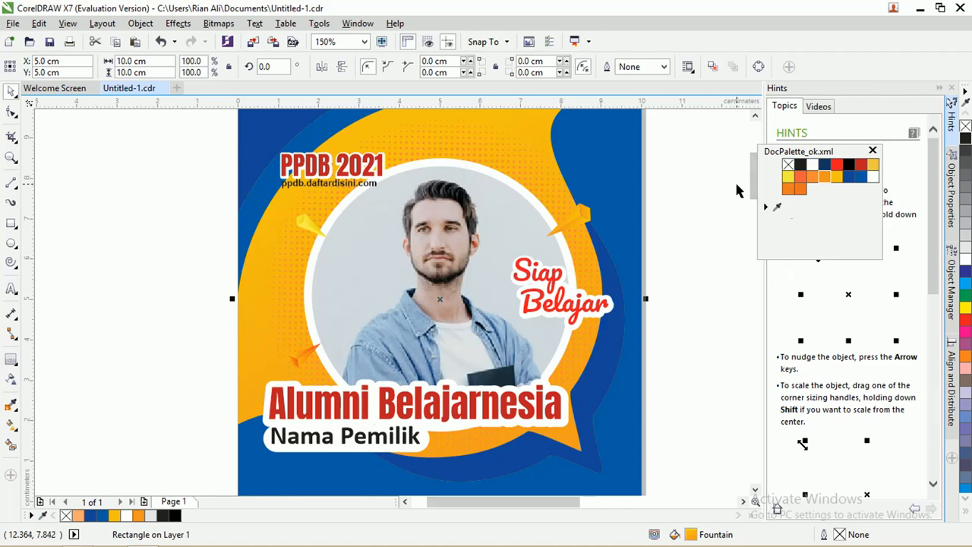
{"action": "left_click_drag", "start_coordinate": [754, 189], "coordinate": [754, 177]}
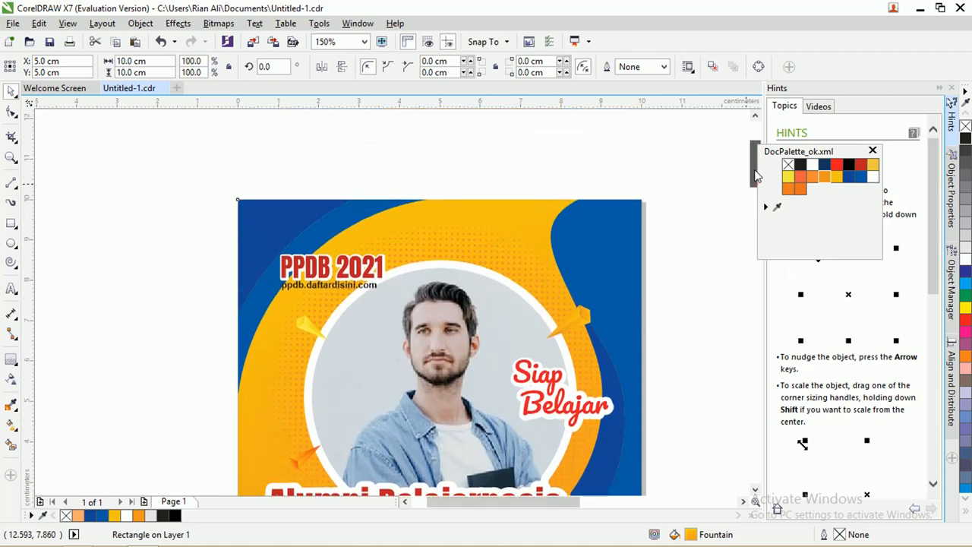
{"action": "left_click", "coordinate": [11, 243]}
{"action": "left_click_drag", "start_coordinate": [597, 244], "coordinate": [613, 261]}
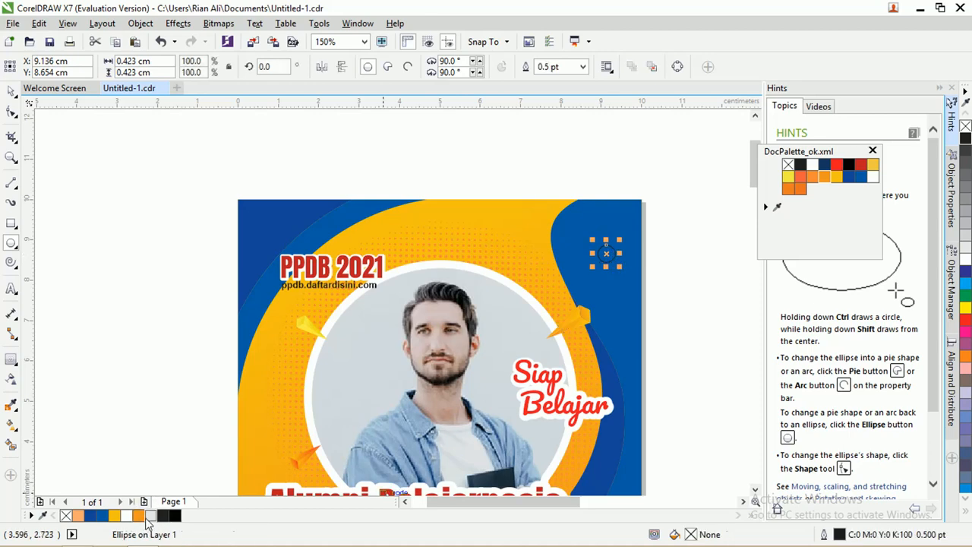
Give the small circle at the frame's upper right a 10% Black outline 1.0 pt wide.
{"action": "right_click", "coordinate": [147, 517]}
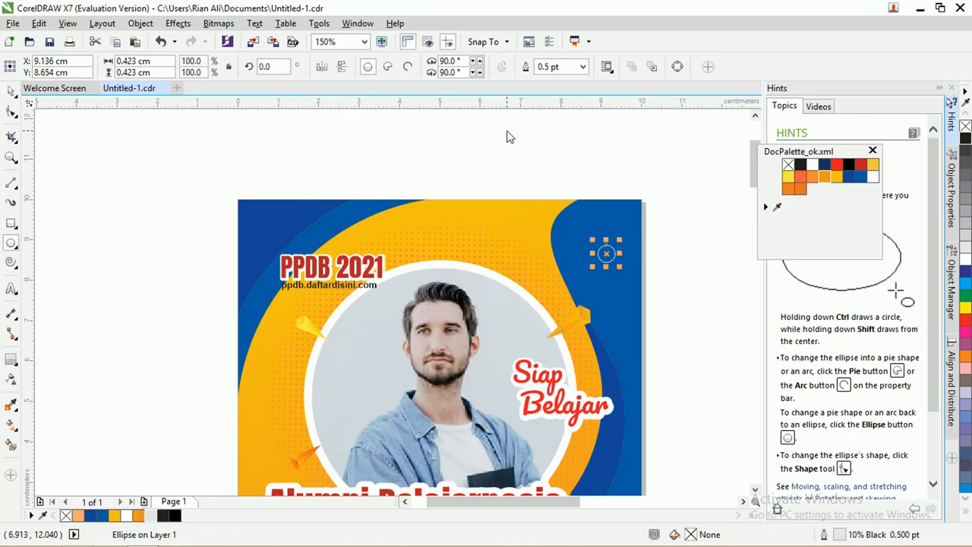
{"action": "left_click", "coordinate": [583, 66]}
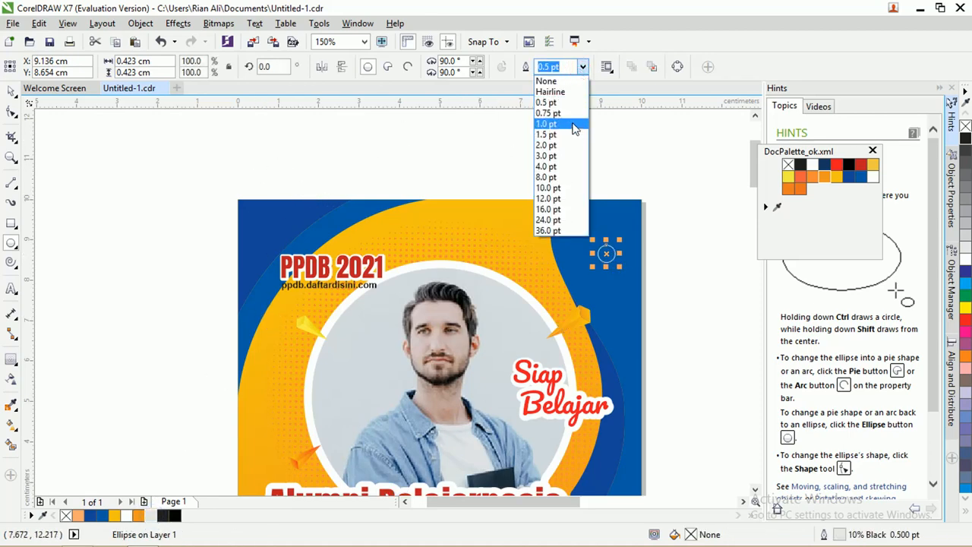
{"action": "left_click", "coordinate": [572, 123]}
{"action": "scroll", "coordinate": [671, 322], "scroll_direction": "up", "scroll_amount": 2}
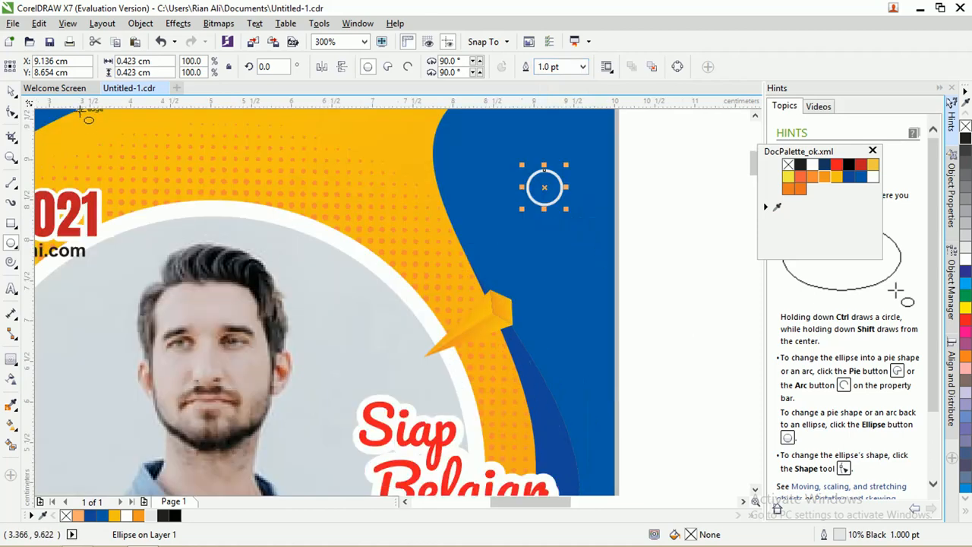
{"action": "left_click", "coordinate": [11, 91]}
{"action": "left_click", "coordinate": [597, 269]}
Place copies of the small circle in the lower right blue area and in the orange area left of the photo.
{"action": "scroll", "coordinate": [507, 248], "scroll_direction": "down", "scroll_amount": 4}
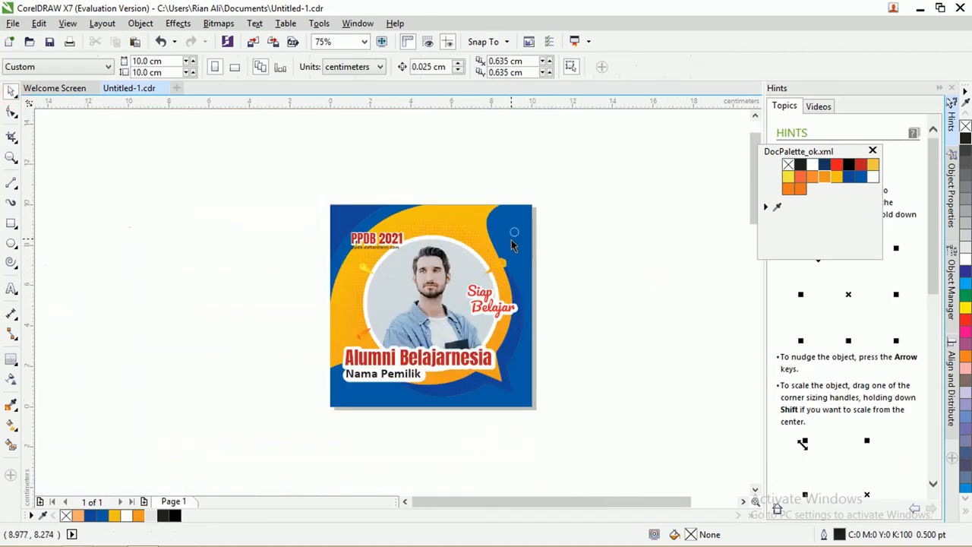
{"action": "left_click", "coordinate": [512, 240]}
{"action": "left_click", "coordinate": [515, 236]}
{"action": "left_click_drag", "start_coordinate": [514, 232], "coordinate": [347, 329]}
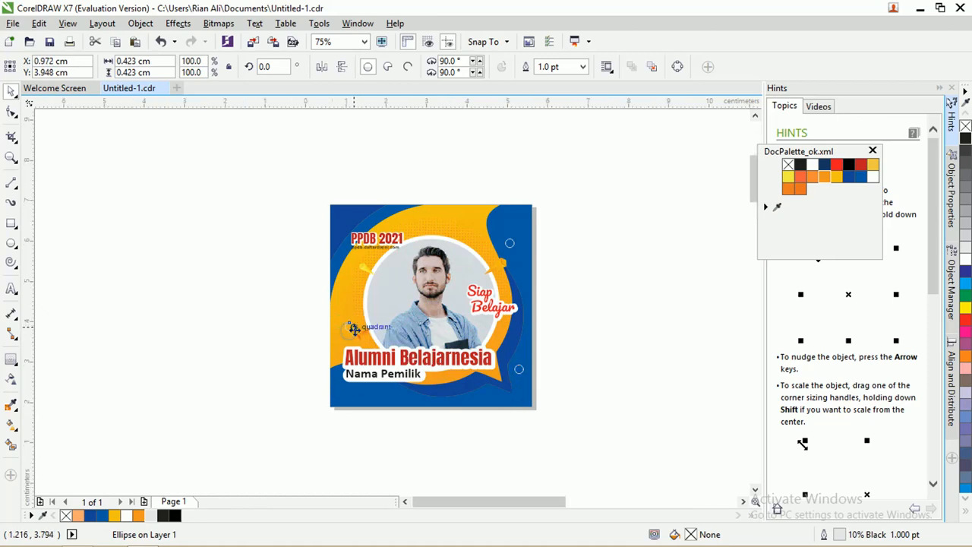
Enlarge the circle left of the photo to about 0.52 cm in diameter and make its outline blue.
{"action": "scroll", "coordinate": [355, 323], "scroll_direction": "up", "scroll_amount": 3}
{"action": "left_click_drag", "start_coordinate": [357, 296], "coordinate": [364, 287]}
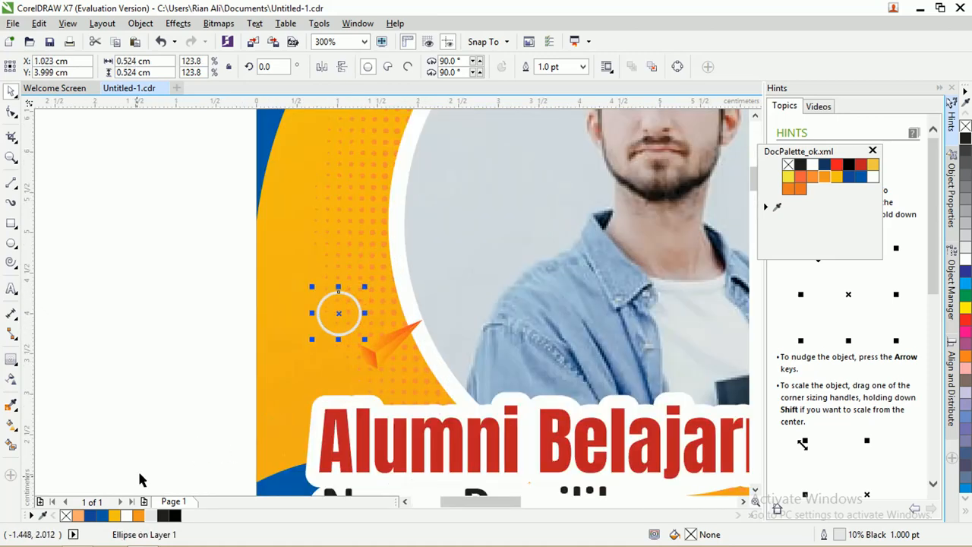
{"action": "right_click", "coordinate": [102, 515]}
{"action": "left_click", "coordinate": [149, 322]}
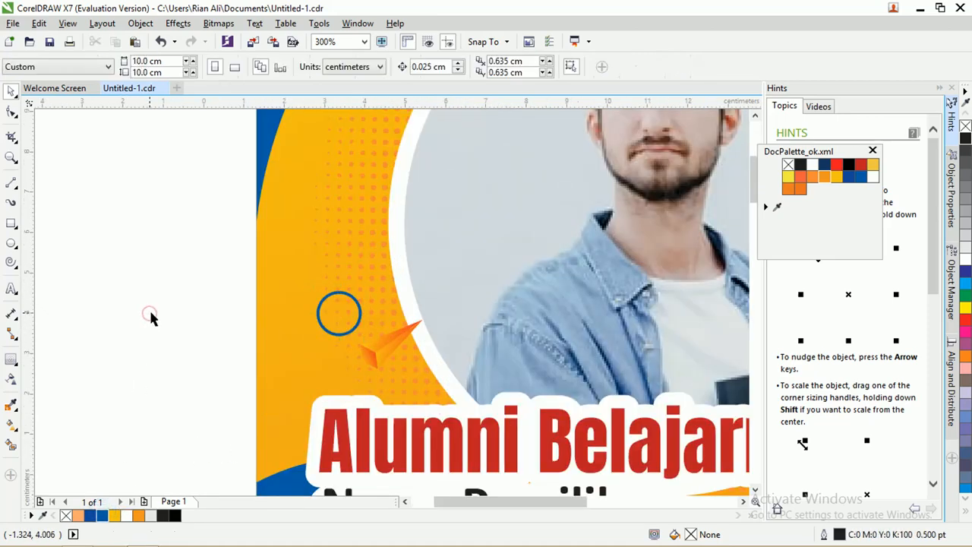
Move the group of Twitter, YouTube and Facebook icons from below the page to the frame's upper left corner.
{"action": "scroll", "coordinate": [150, 315], "scroll_direction": "down", "scroll_amount": 4}
{"action": "scroll", "coordinate": [211, 242], "scroll_direction": "up", "scroll_amount": 2}
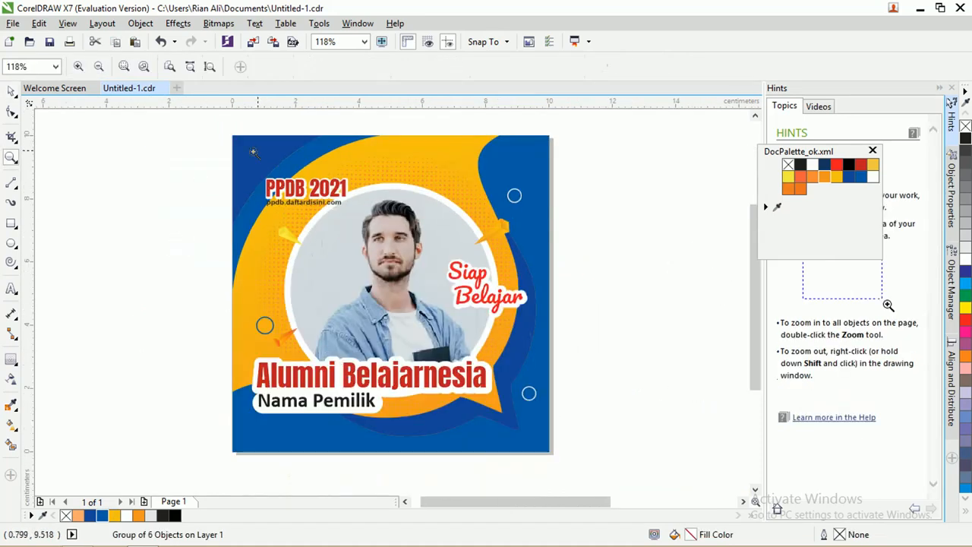
{"action": "left_click", "coordinate": [10, 91]}
{"action": "scroll", "coordinate": [102, 238], "scroll_direction": "down", "scroll_amount": 2}
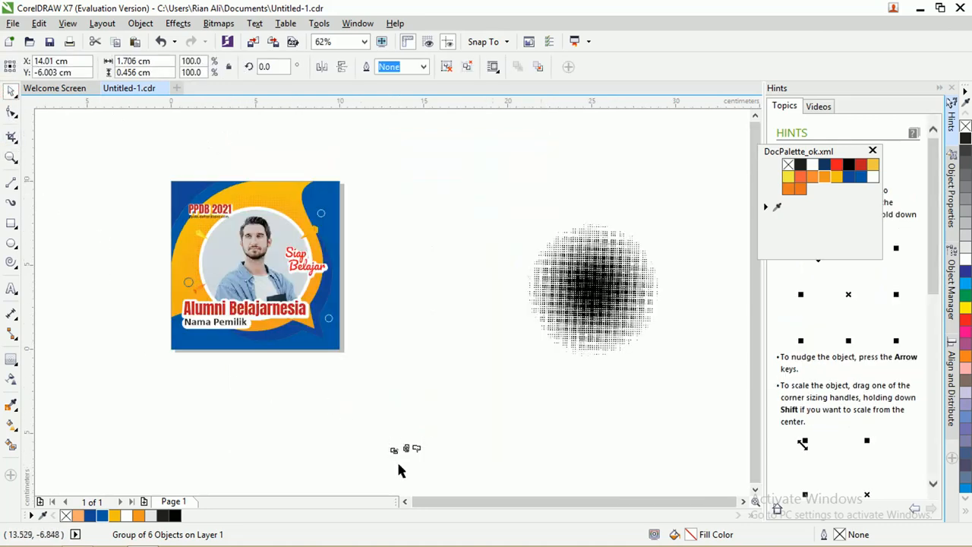
{"action": "scroll", "coordinate": [401, 457], "scroll_direction": "down", "scroll_amount": 1}
{"action": "scroll", "coordinate": [403, 456], "scroll_direction": "up", "scroll_amount": 1}
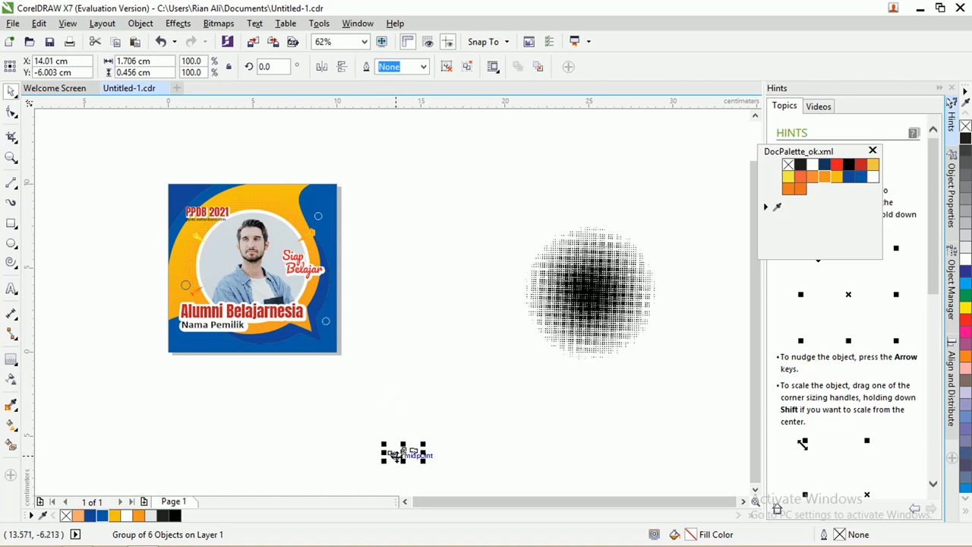
{"action": "left_click_drag", "start_coordinate": [396, 454], "coordinate": [184, 192]}
{"action": "scroll", "coordinate": [183, 192], "scroll_direction": "up", "scroll_amount": 5}
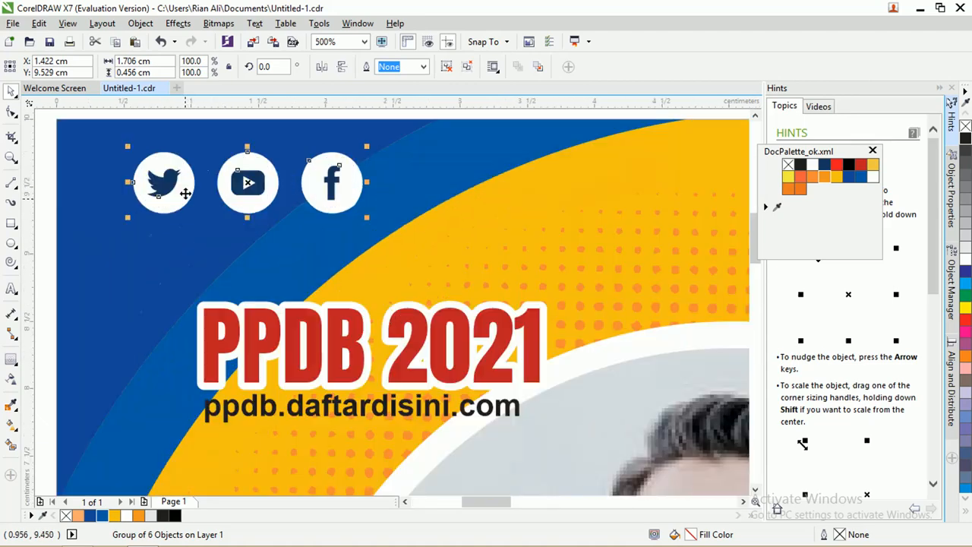
{"action": "left_click_drag", "start_coordinate": [257, 190], "coordinate": [222, 182]}
Ungroup all the social media icons and recolour their three symbols with the blue sampled from the frame's corner background.
{"action": "right_click", "coordinate": [223, 183]}
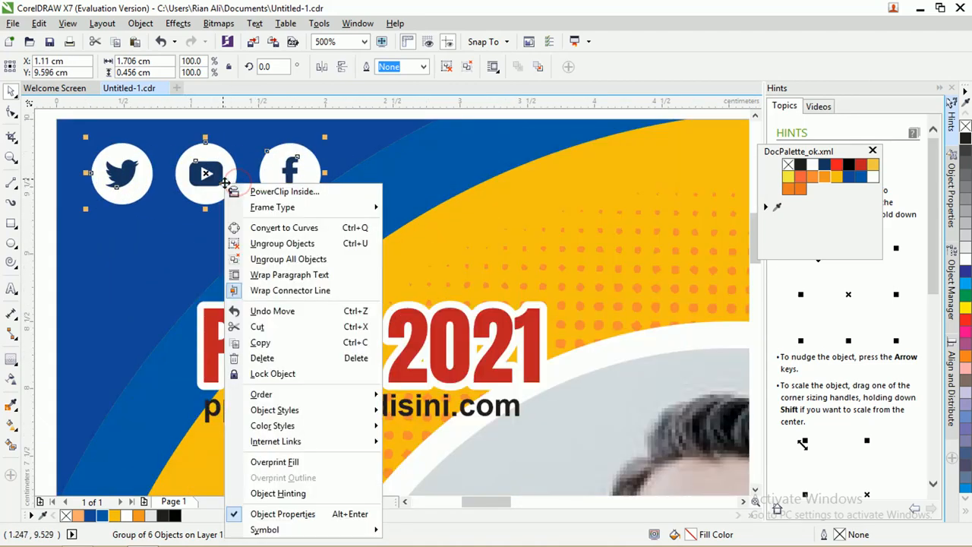
{"action": "left_click", "coordinate": [289, 258]}
{"action": "left_click", "coordinate": [119, 175]}
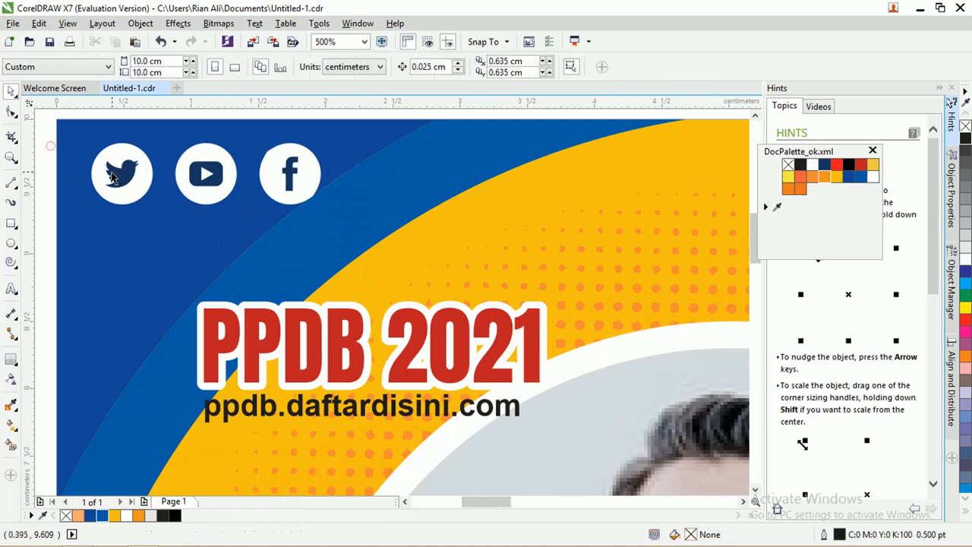
{"action": "left_click", "coordinate": [205, 174], "text": "shift"}
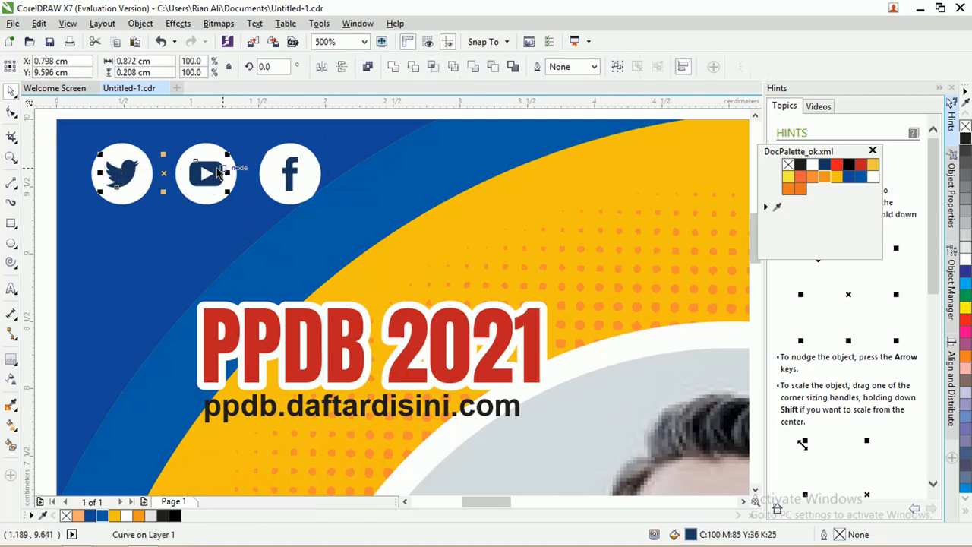
{"action": "left_click", "coordinate": [293, 176], "text": "shift"}
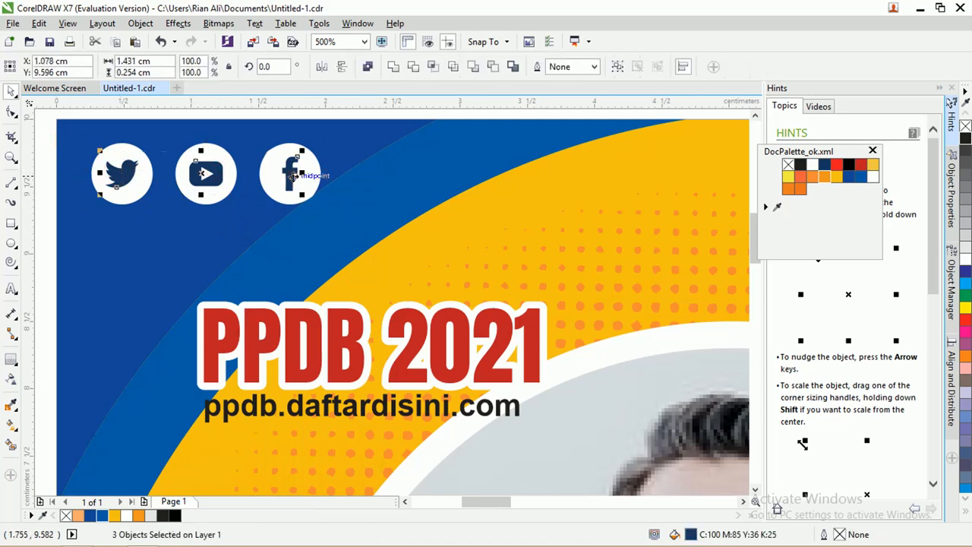
{"action": "left_click", "coordinate": [11, 405]}
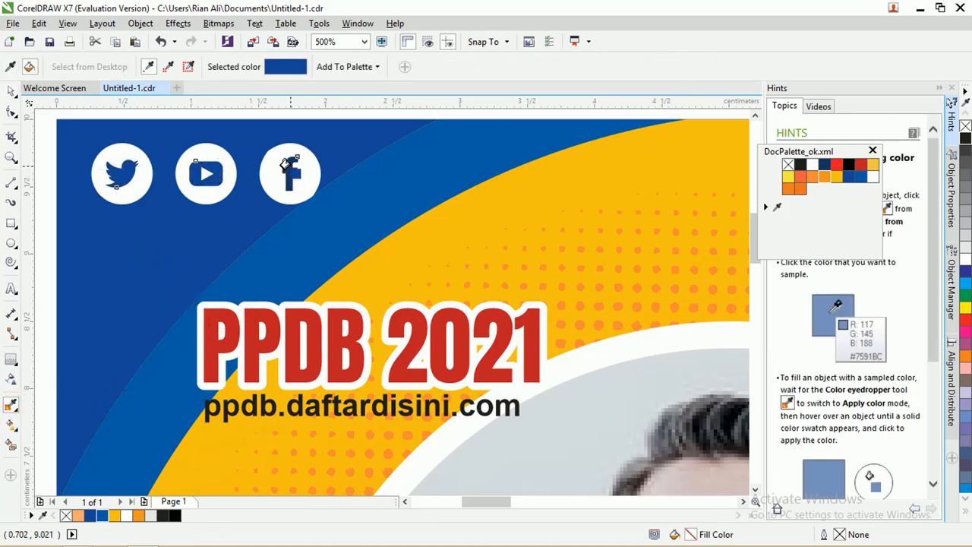
{"action": "left_click", "coordinate": [292, 163]}
{"action": "left_click", "coordinate": [10, 92]}
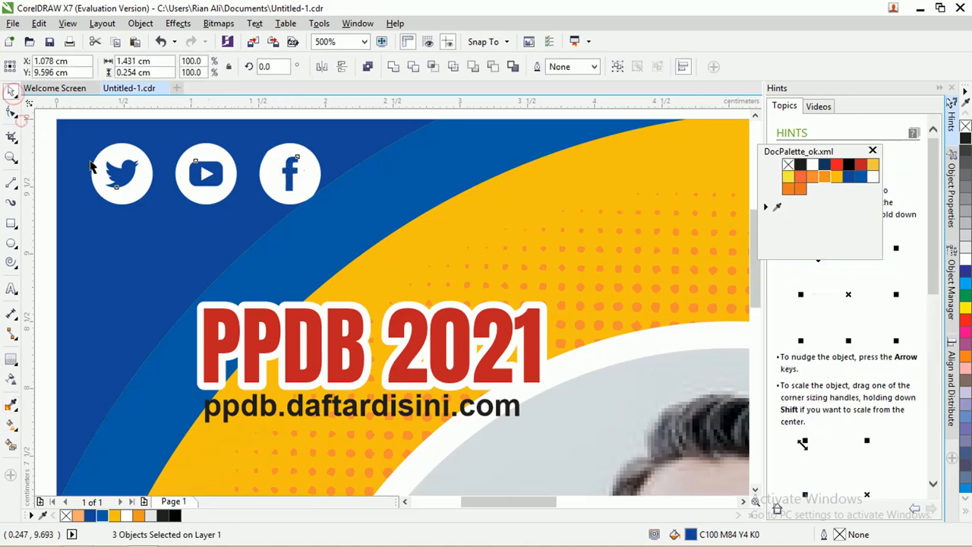
Select all the social media icon parts and scale them down to about 1.2 cm wide, close to the frame's corner.
{"action": "scroll", "coordinate": [90, 161], "scroll_direction": "down", "scroll_amount": 1}
{"action": "left_click", "coordinate": [77, 116]}
{"action": "left_click_drag", "start_coordinate": [77, 122], "coordinate": [170, 178]}
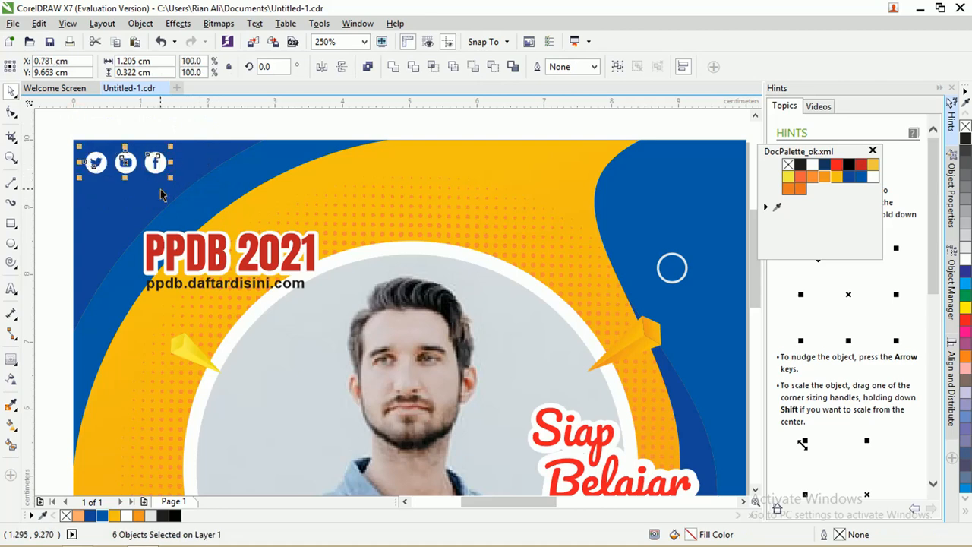
Select all objects on the frame and remove their outlines.
{"action": "key", "text": "F4"}
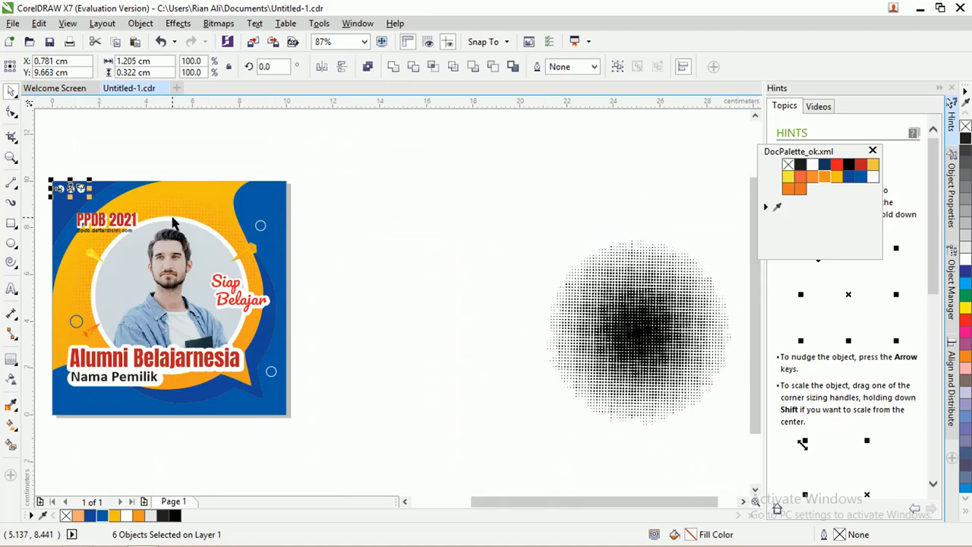
{"action": "key", "text": "z"}
{"action": "left_click_drag", "start_coordinate": [334, 442], "coordinate": [86, 155]}
{"action": "left_click_drag", "start_coordinate": [174, 126], "coordinate": [650, 491]}
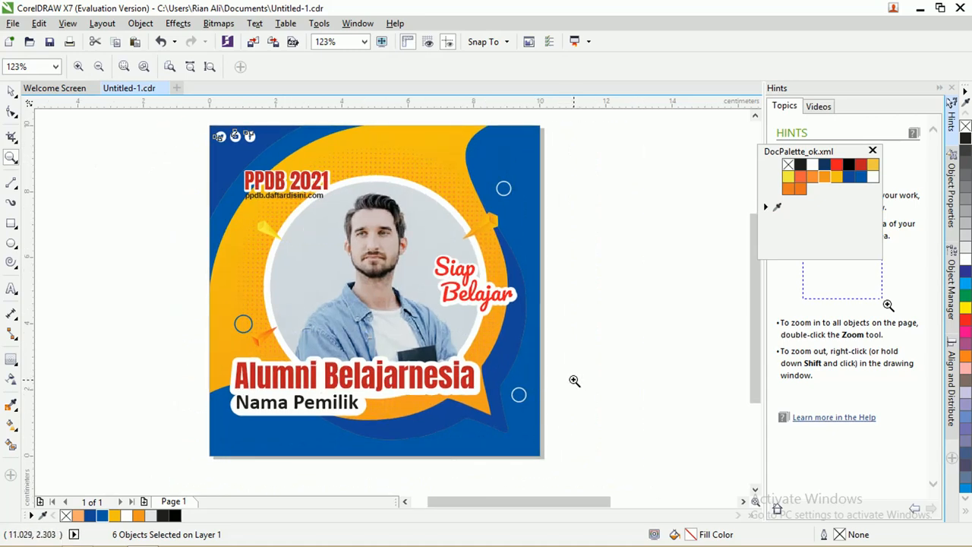
{"action": "left_click_drag", "start_coordinate": [752, 315], "coordinate": [754, 306]}
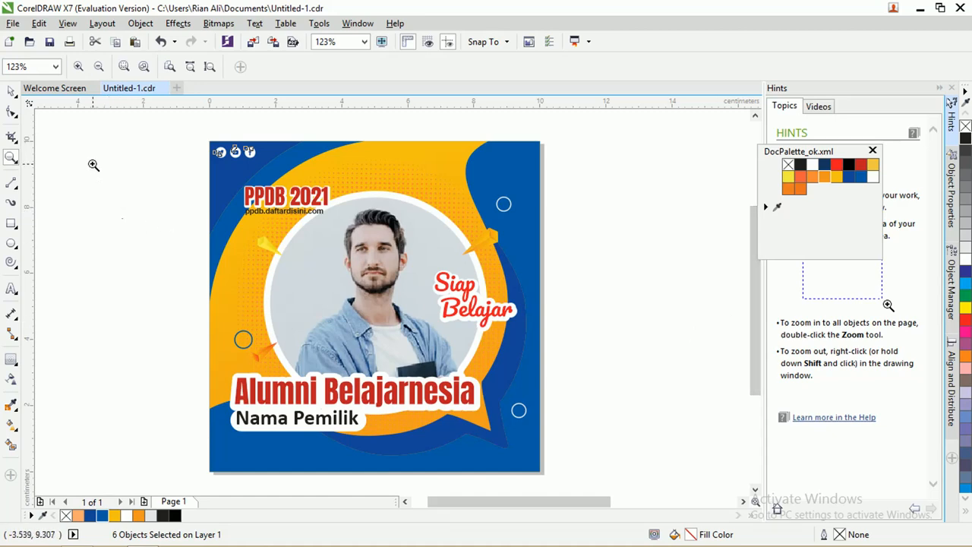
{"action": "left_click", "coordinate": [11, 92]}
{"action": "left_click_drag", "start_coordinate": [591, 483], "coordinate": [194, 118]}
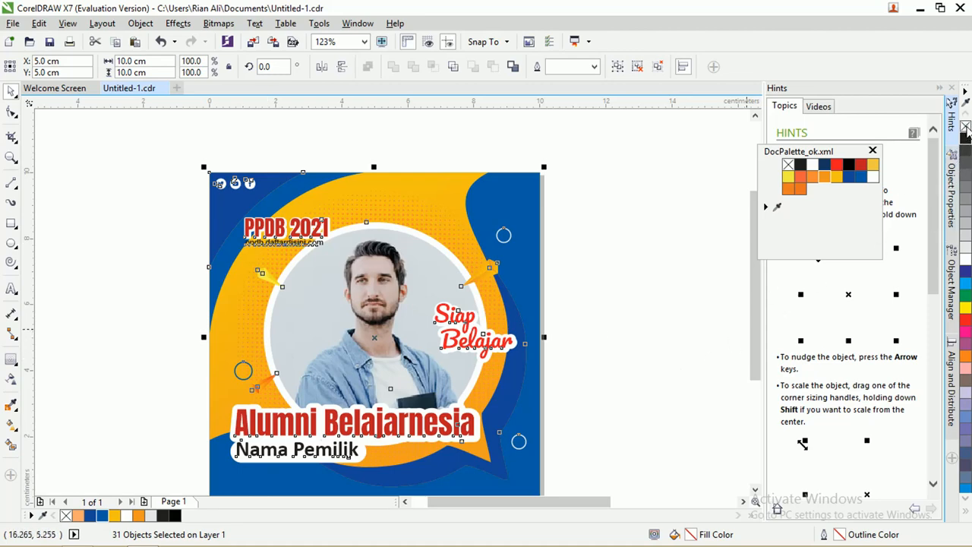
{"action": "left_click", "coordinate": [657, 228]}
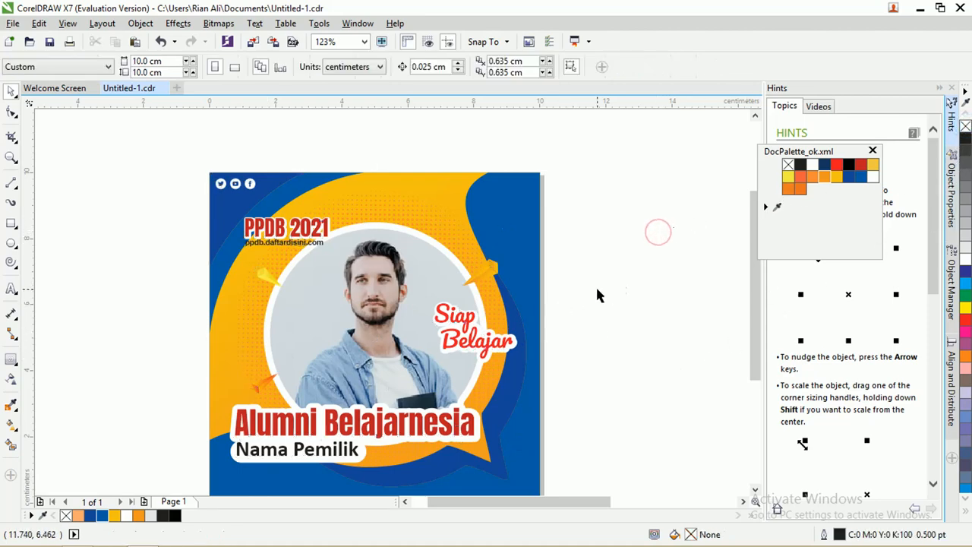
{"action": "left_click_drag", "start_coordinate": [752, 267], "coordinate": [753, 277]}
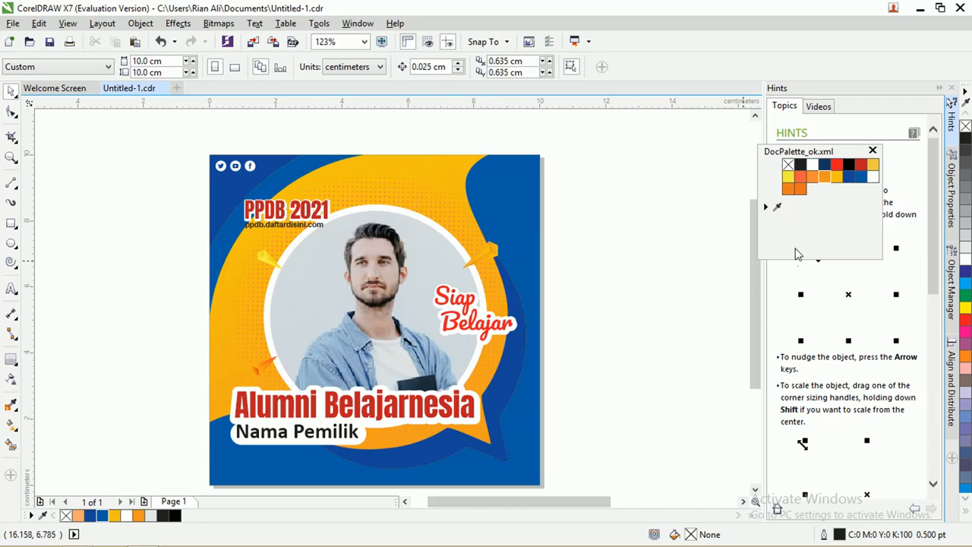
{"action": "left_click_drag", "start_coordinate": [756, 267], "coordinate": [751, 275]}
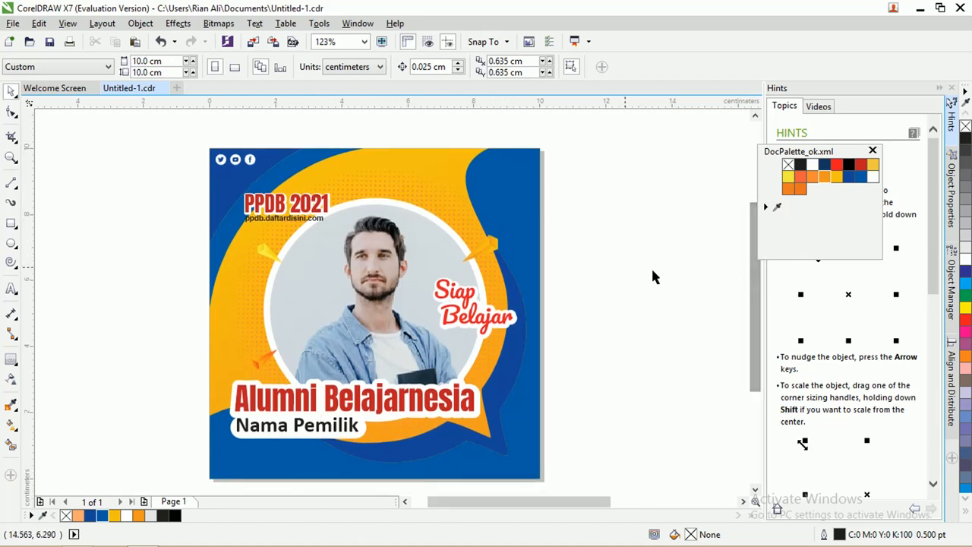